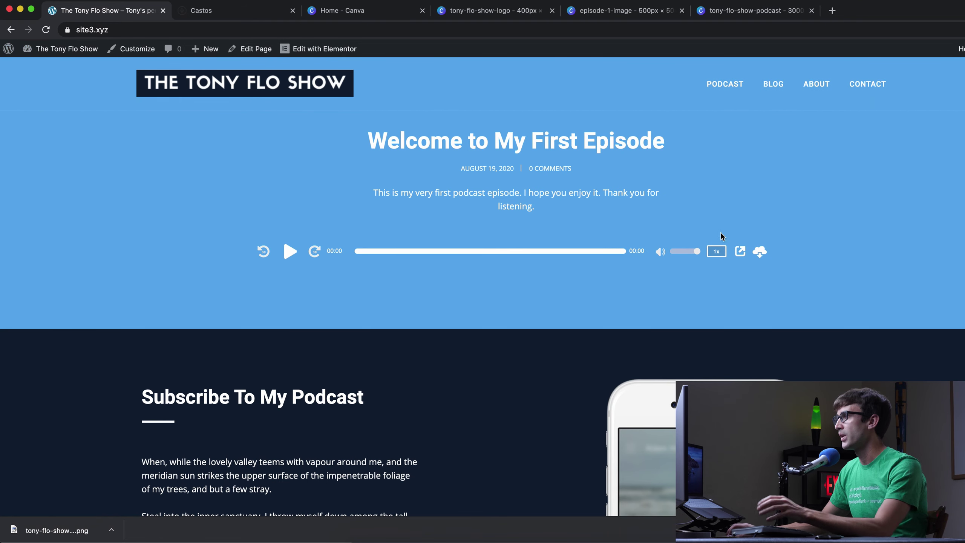
- Follow the PODCAST link in the site navigation toward the podcast episode archive
{"action": "left_click", "coordinate": [725, 84]}
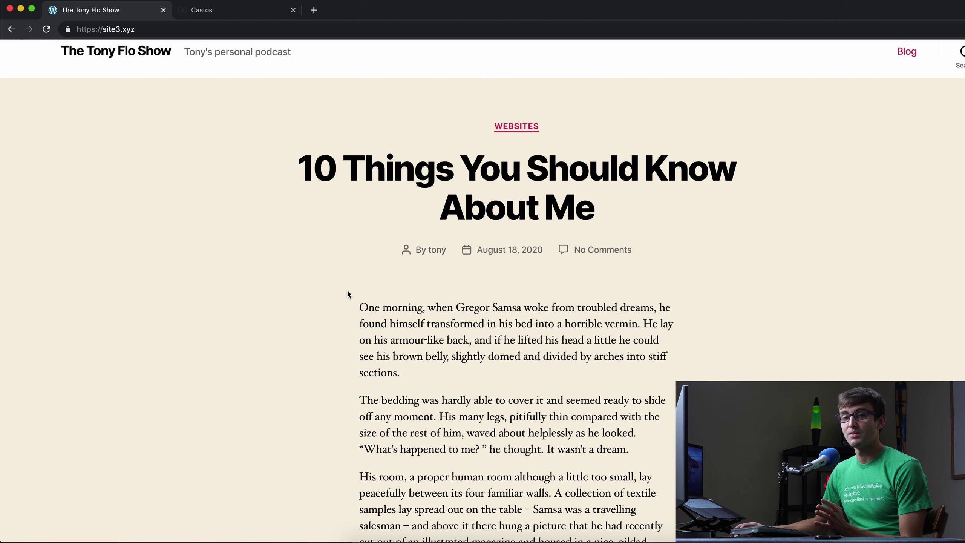
- Look over the blog post and site address, then bring up the Castos free-trial sign-up page
{"action": "scroll", "coordinate": [369, 323], "scroll_direction": "down", "scroll_amount": 9}
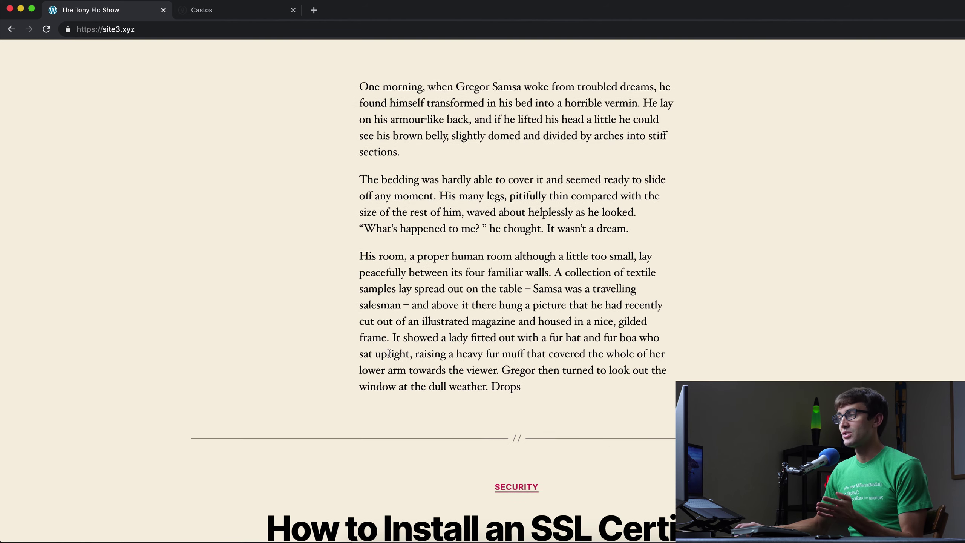
{"action": "scroll", "coordinate": [392, 356], "scroll_direction": "up", "scroll_amount": 8}
{"action": "scroll", "coordinate": [394, 353], "scroll_direction": "up", "scroll_amount": 2}
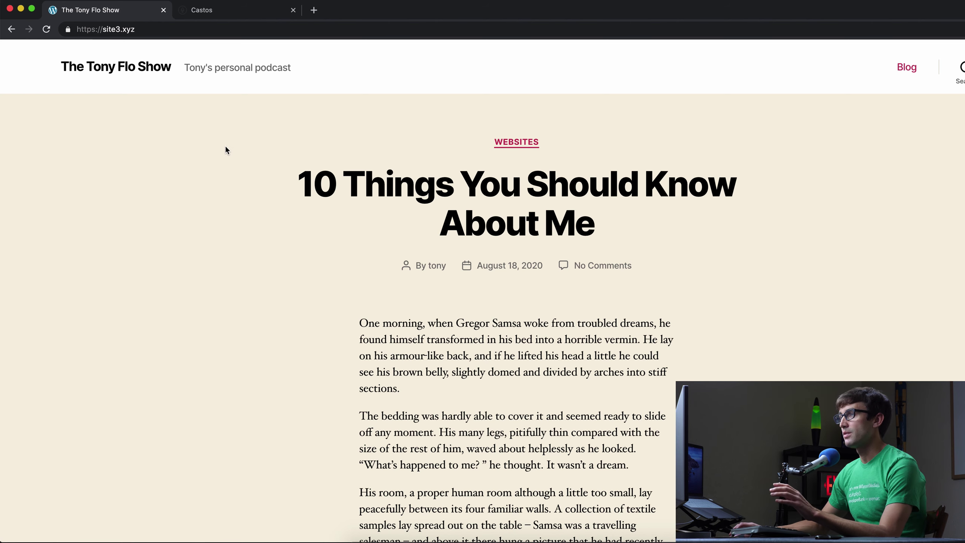
{"action": "left_click", "coordinate": [148, 30]}
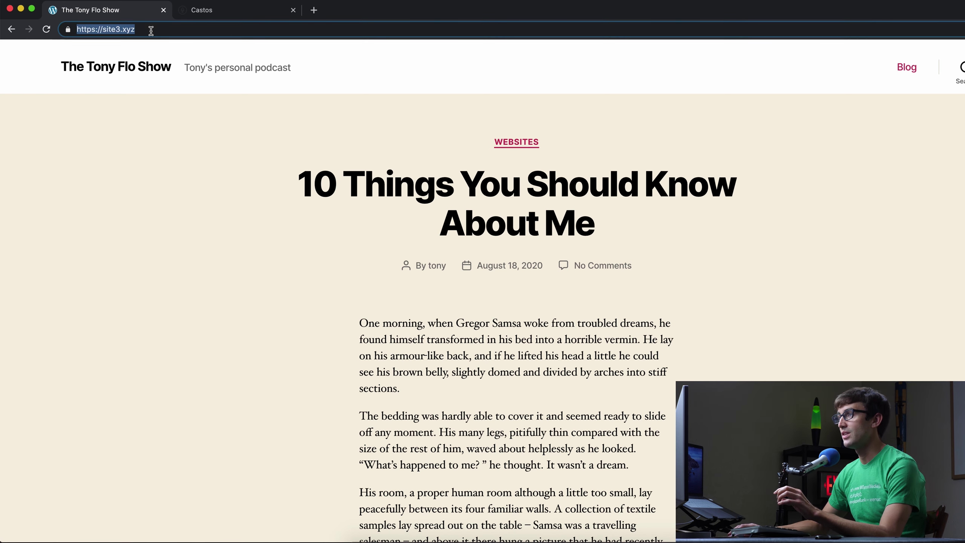
{"action": "left_click", "coordinate": [190, 108]}
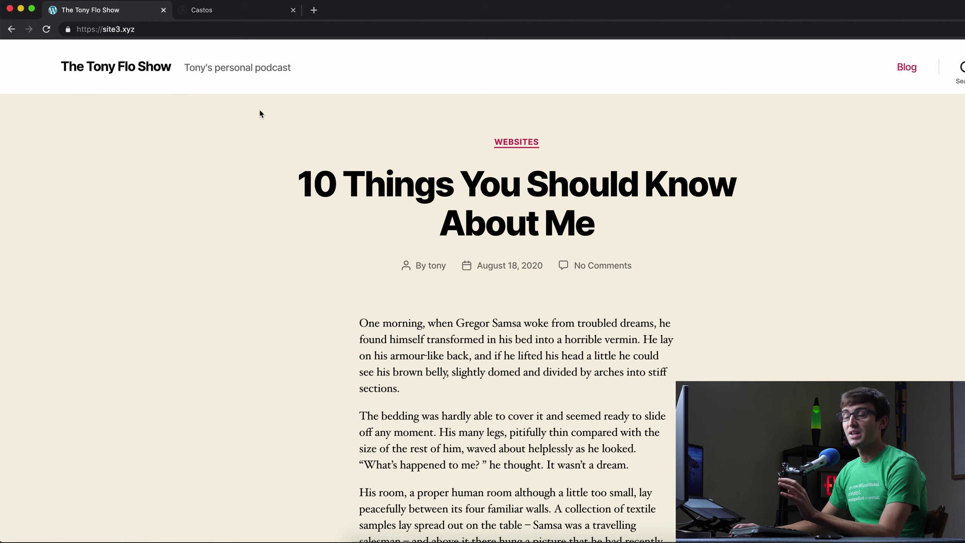
{"action": "left_click", "coordinate": [248, 15]}
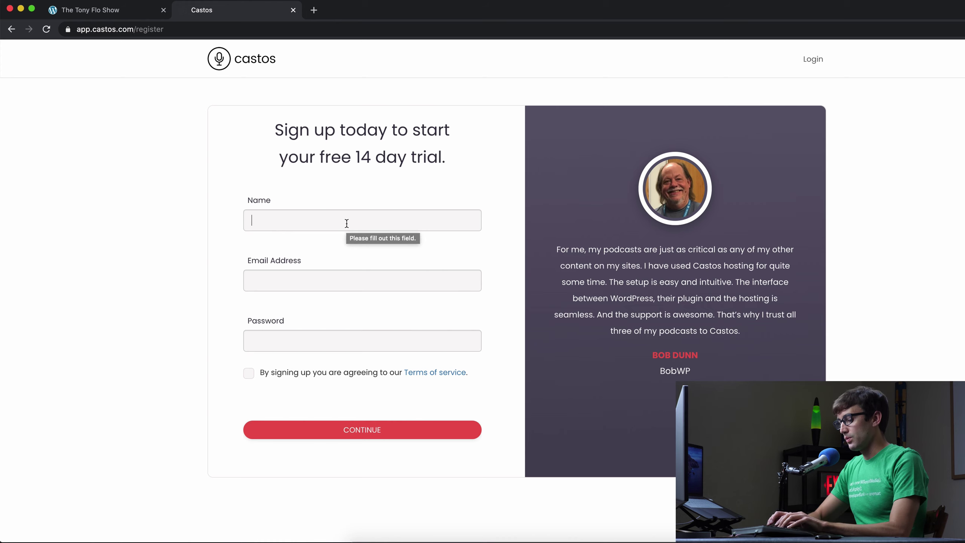
- Register a Castos trial with the user's name, e-mail and password, accept the terms, choose WordPress Site
{"action": "type", "text": "Tony"}
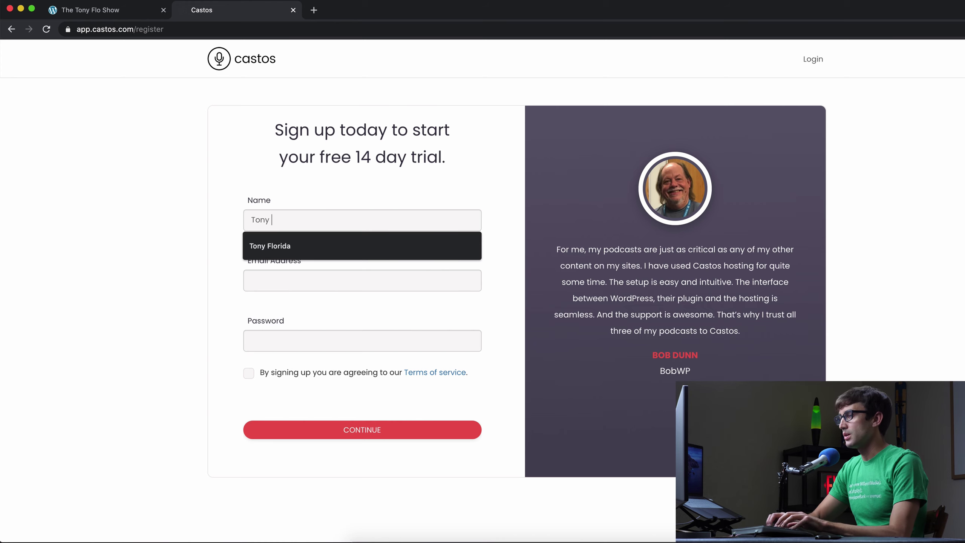
{"action": "type", "text": " Florida"}
{"action": "left_click", "coordinate": [279, 281]}
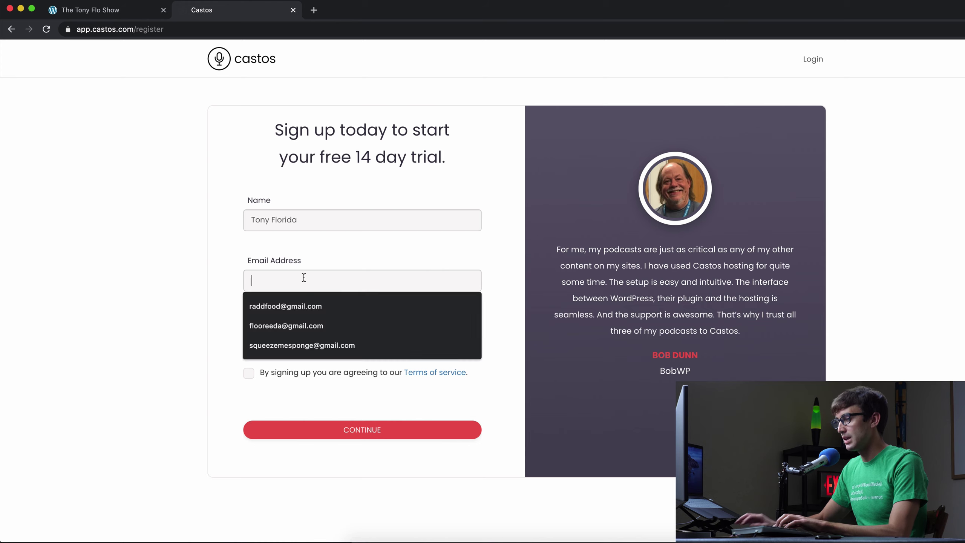
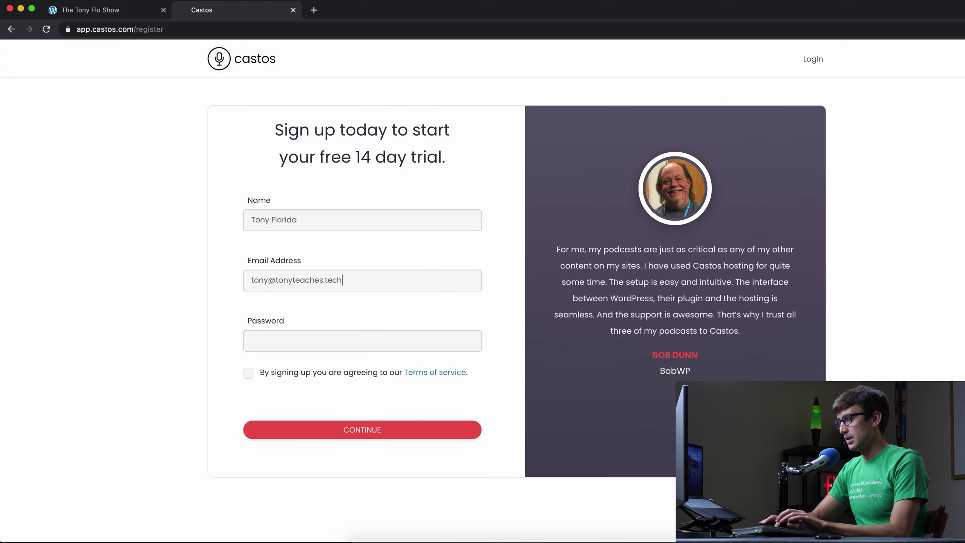
{"action": "key", "text": "Tab"}
{"action": "type", "text": "••••••••"}
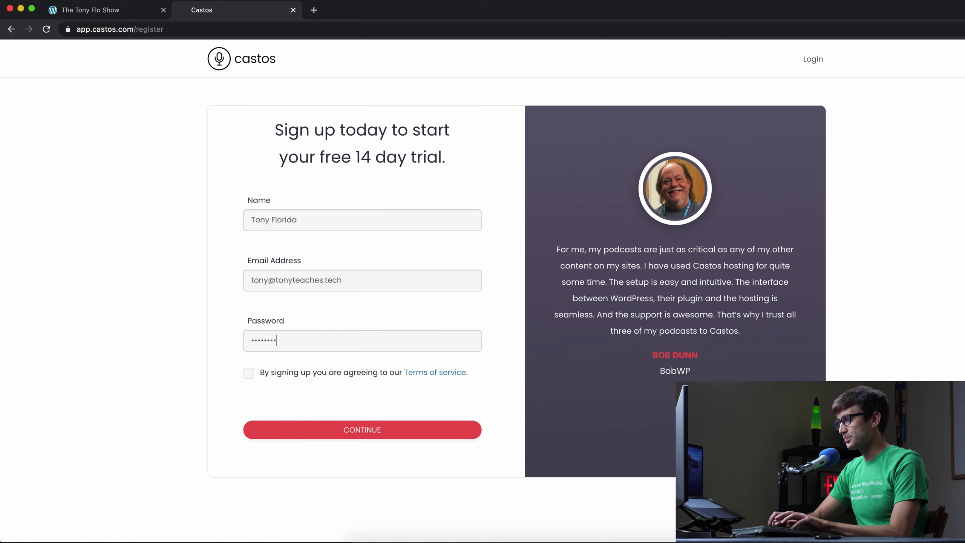
{"action": "left_click", "coordinate": [249, 375]}
{"action": "left_click", "coordinate": [318, 427]}
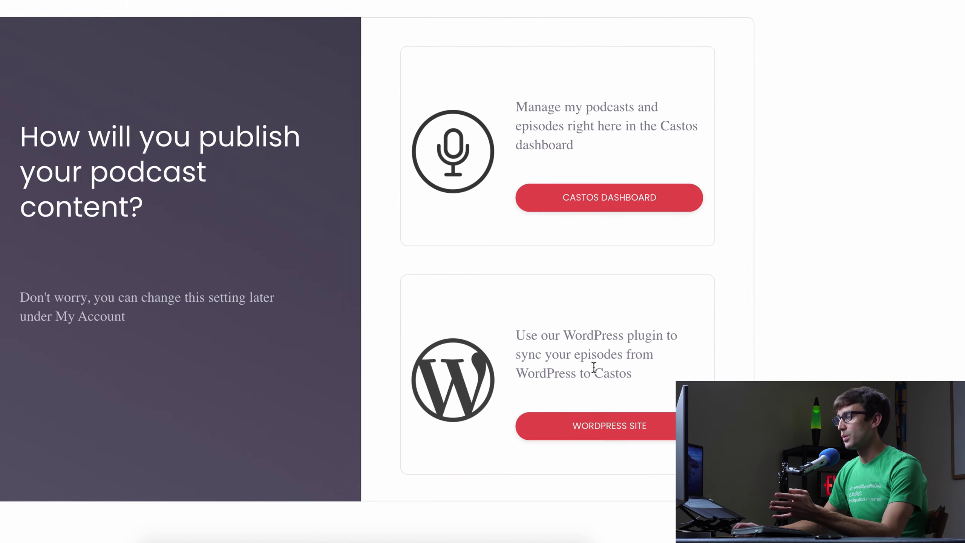
{"action": "left_click", "coordinate": [610, 428]}
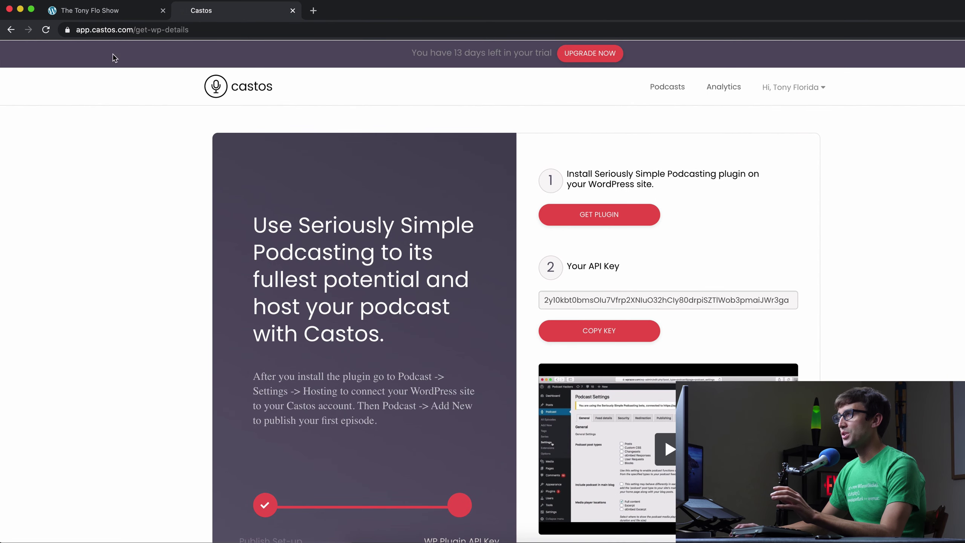
- Go to the site's /wp-admin address and log in to the WordPress dashboard
{"action": "left_click", "coordinate": [126, 10]}
{"action": "left_click", "coordinate": [205, 29]}
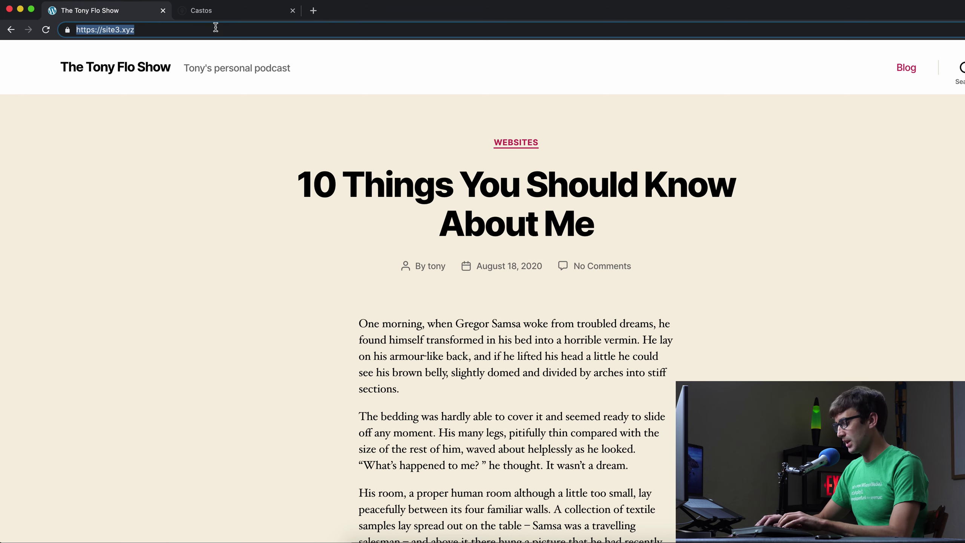
{"action": "left_click", "coordinate": [216, 28]}
{"action": "type", "text": "/wp"}
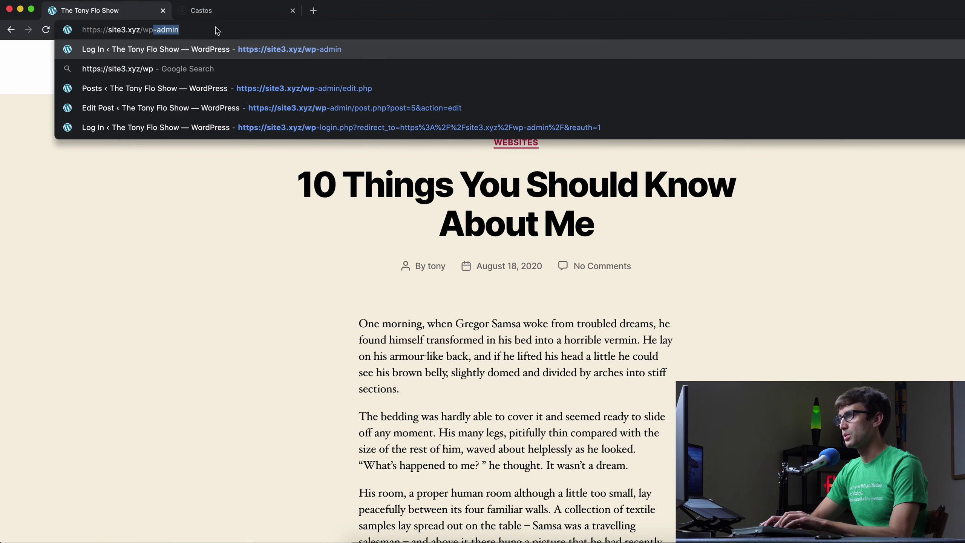
{"action": "type", "text": "-admin"}
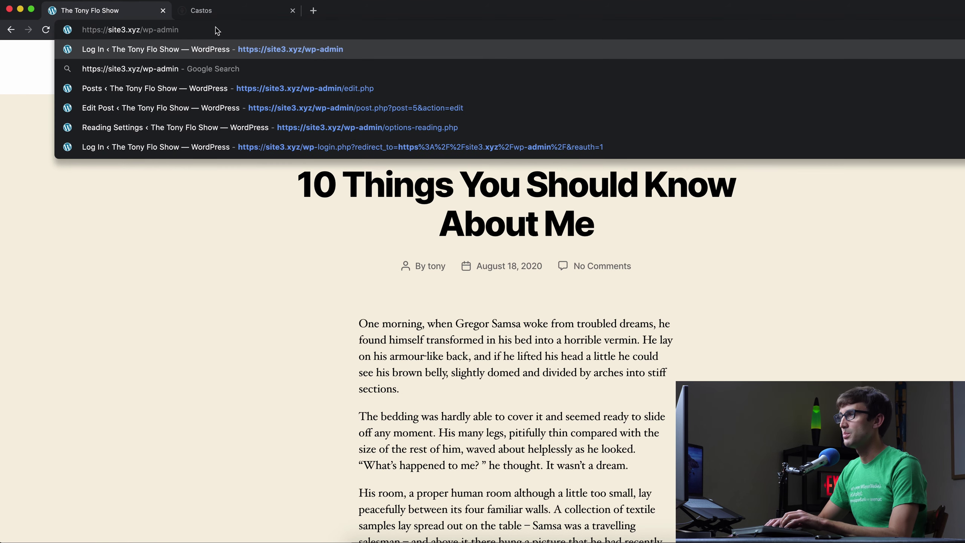
{"action": "key", "text": "Return"}
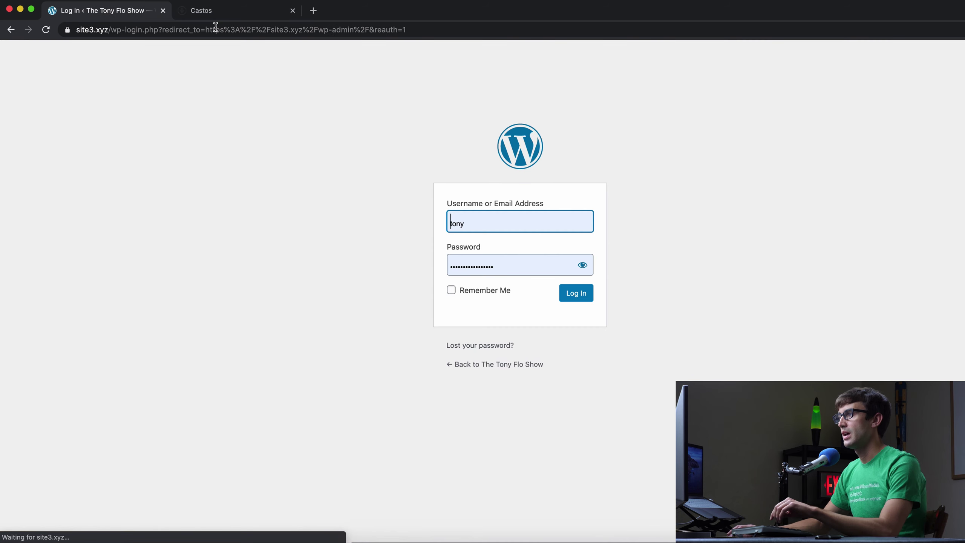
{"action": "left_click", "coordinate": [575, 301]}
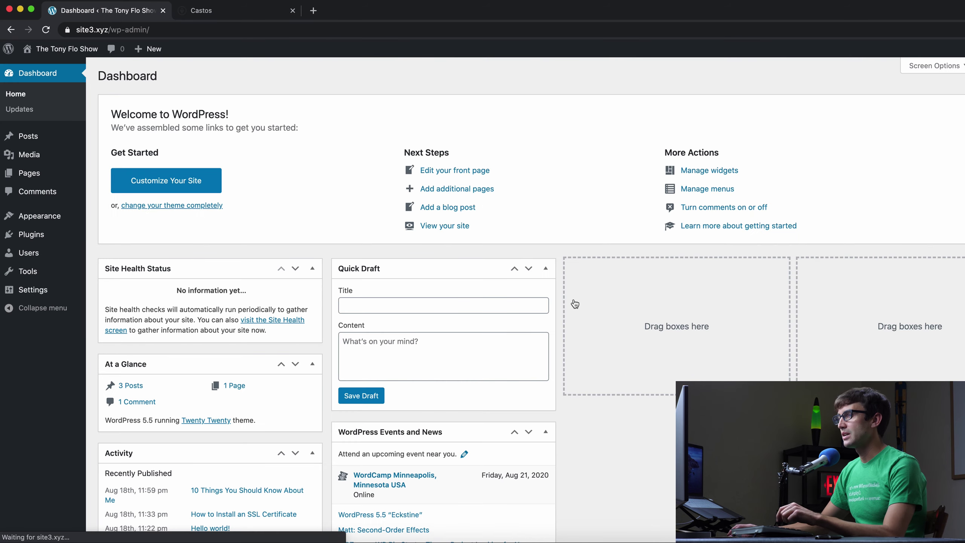
- Find Seriously Simple Podcasting under Plugins > Add New, then install and activate it
{"action": "left_click", "coordinate": [31, 234]}
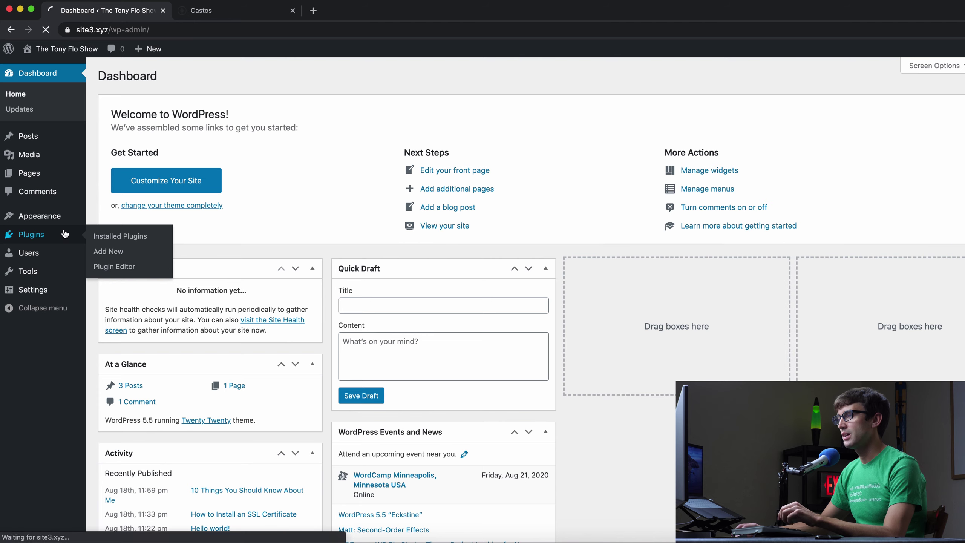
{"action": "left_click", "coordinate": [171, 83]}
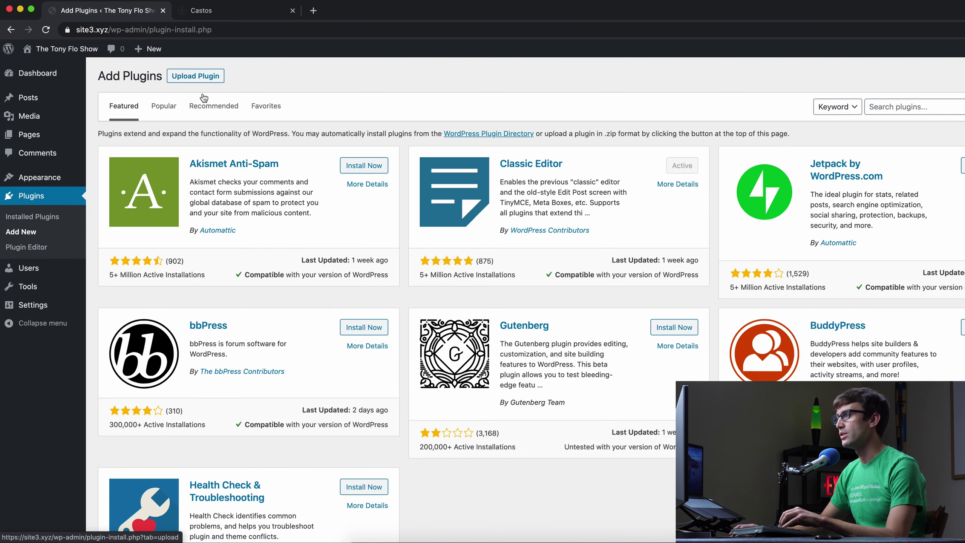
{"action": "left_click", "coordinate": [930, 111]}
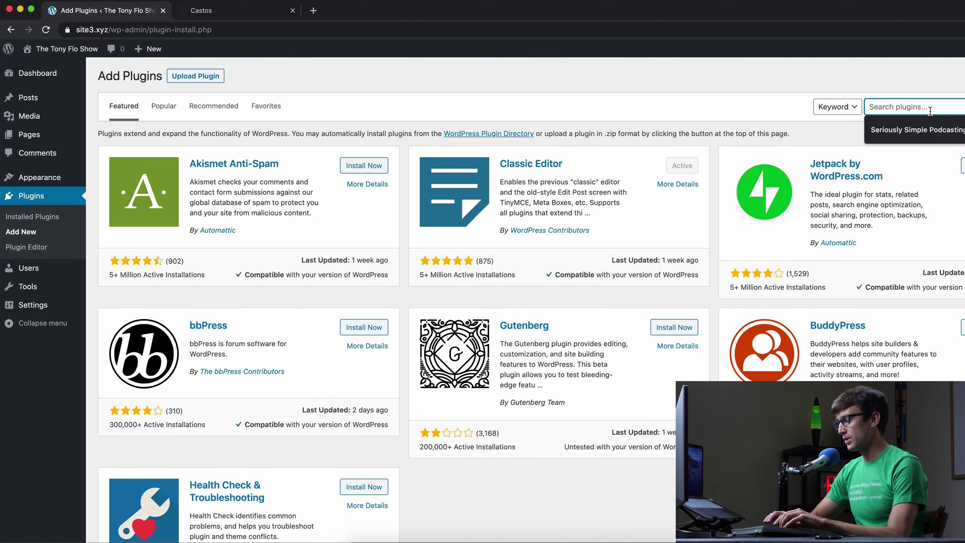
{"action": "left_click", "coordinate": [941, 133]}
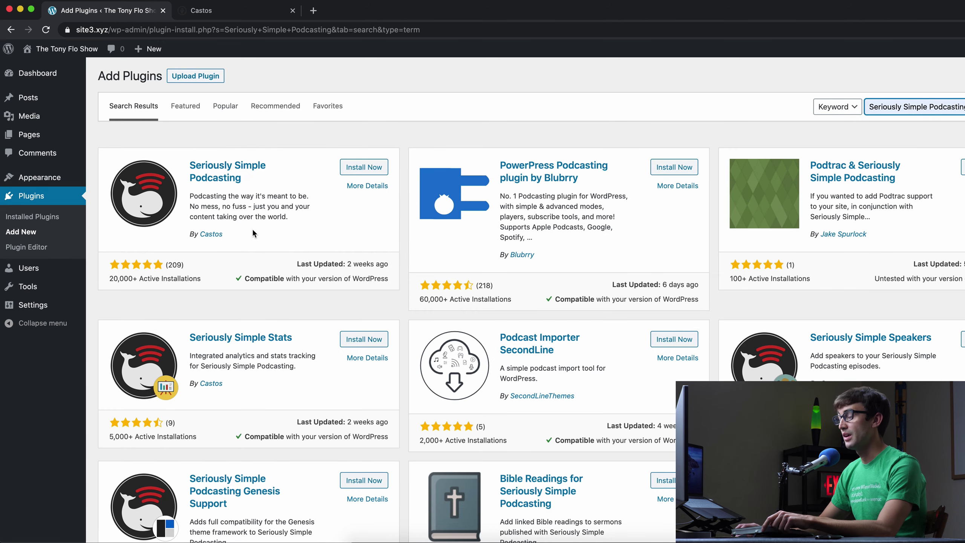
{"action": "left_click_drag", "start_coordinate": [225, 234], "coordinate": [189, 235]}
{"action": "left_click", "coordinate": [306, 240]}
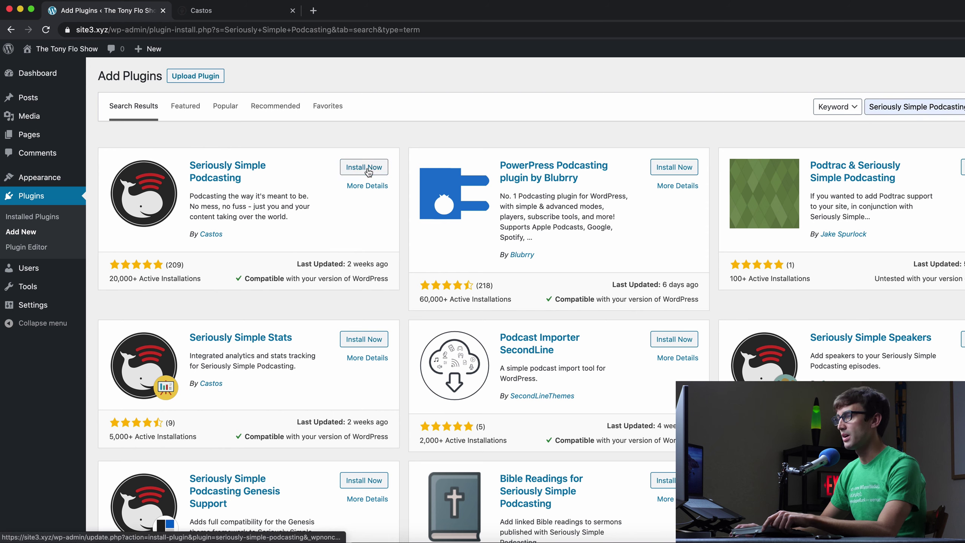
{"action": "left_click", "coordinate": [367, 168]}
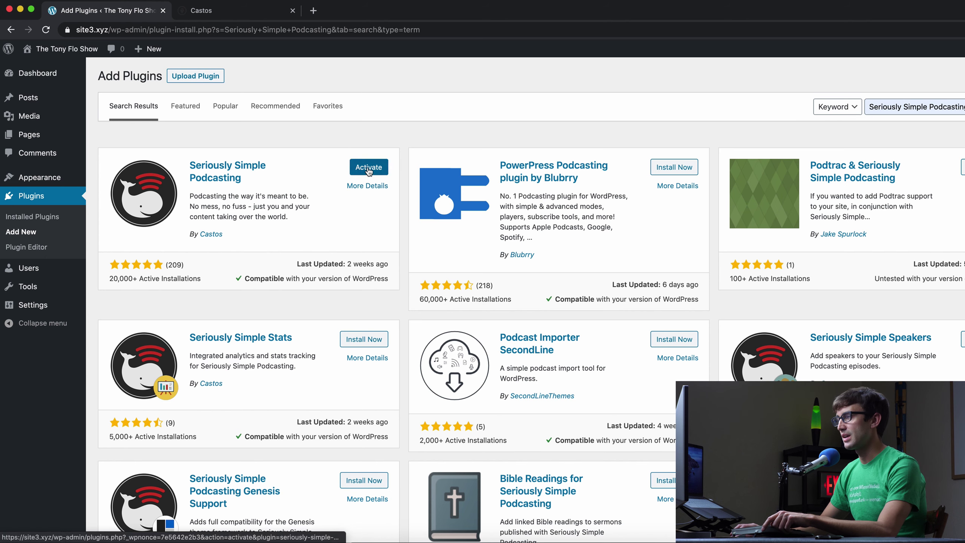
{"action": "left_click", "coordinate": [368, 170]}
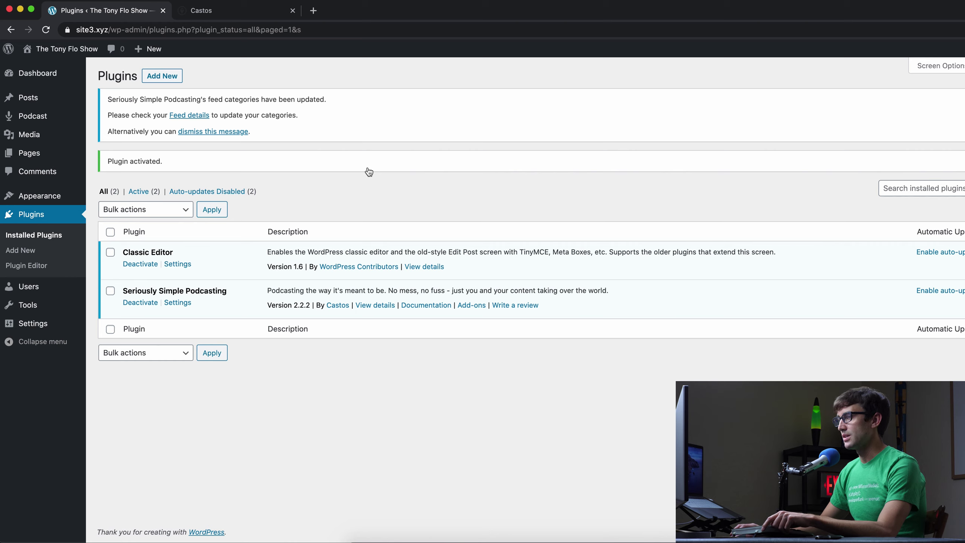
- Open the podcast plugin's settings, dismissing its welcome message to reach the General tab
{"action": "left_click", "coordinate": [178, 303]}
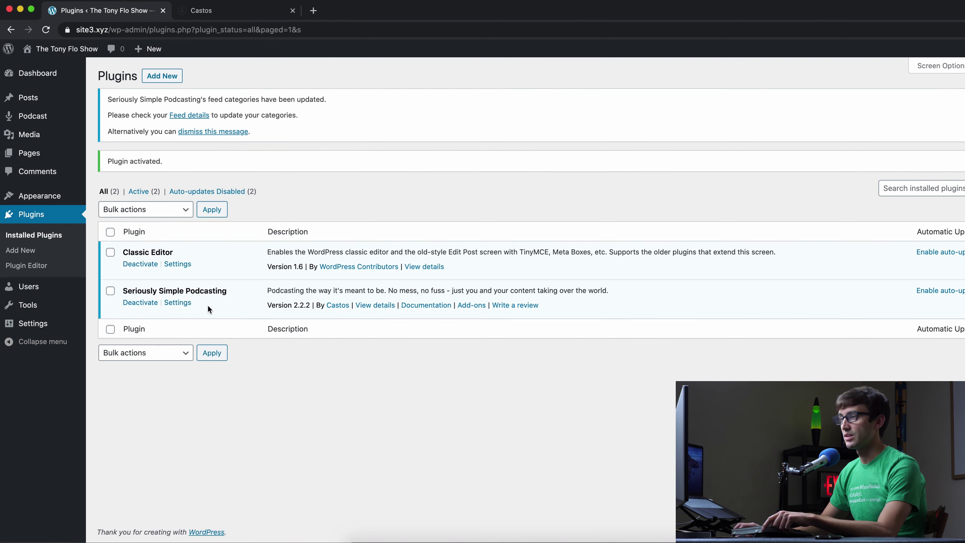
{"action": "left_click", "coordinate": [182, 305]}
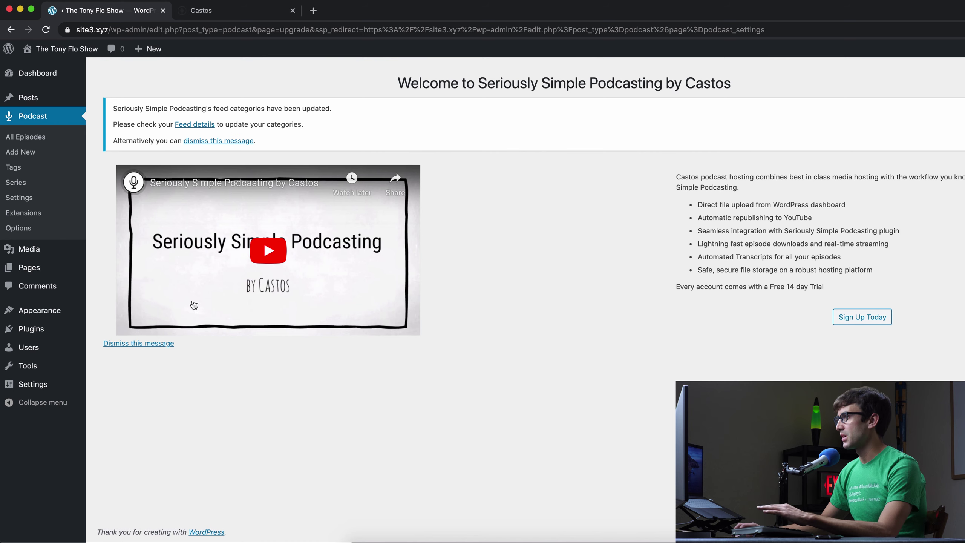
{"action": "left_click", "coordinate": [170, 344]}
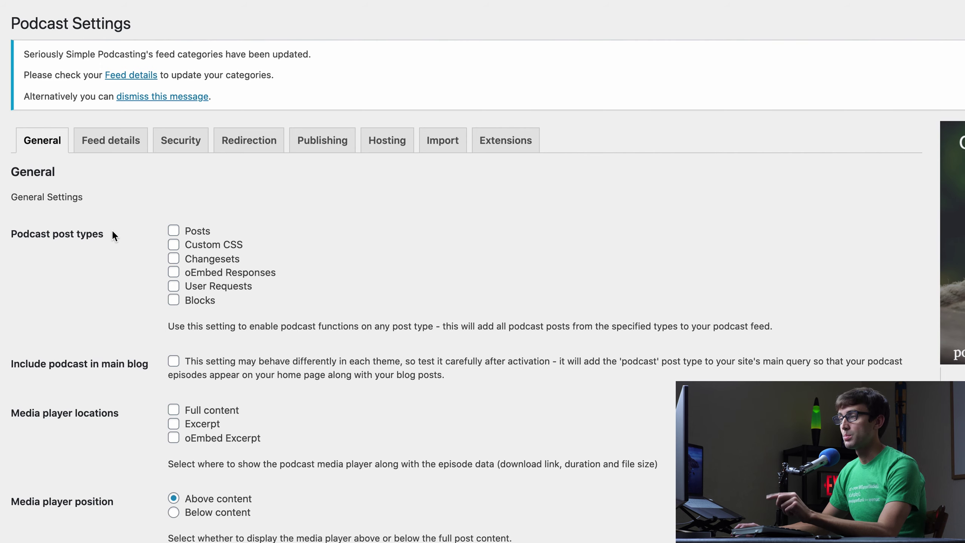
- On the Hosting tab, enter the Castos account e-mail address
{"action": "left_click", "coordinate": [396, 143]}
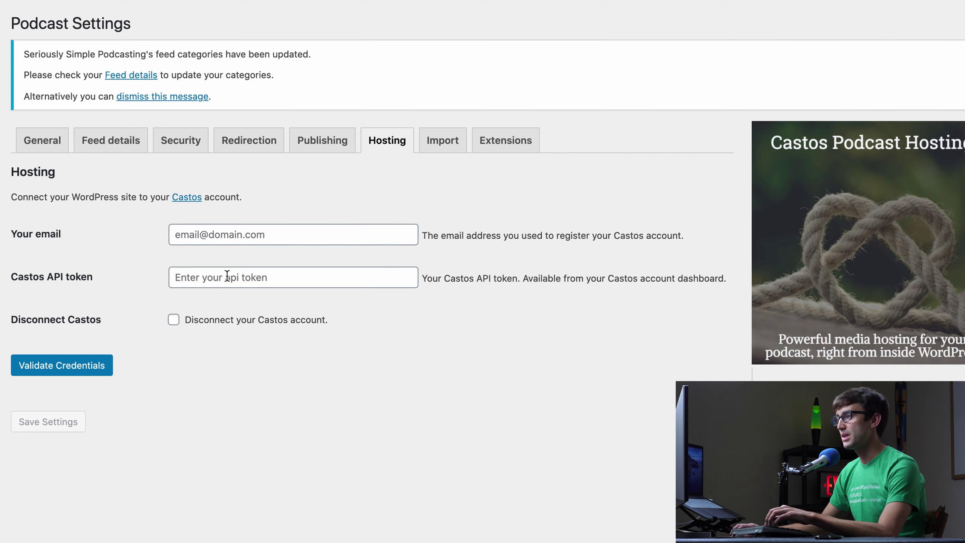
{"action": "left_click", "coordinate": [262, 238]}
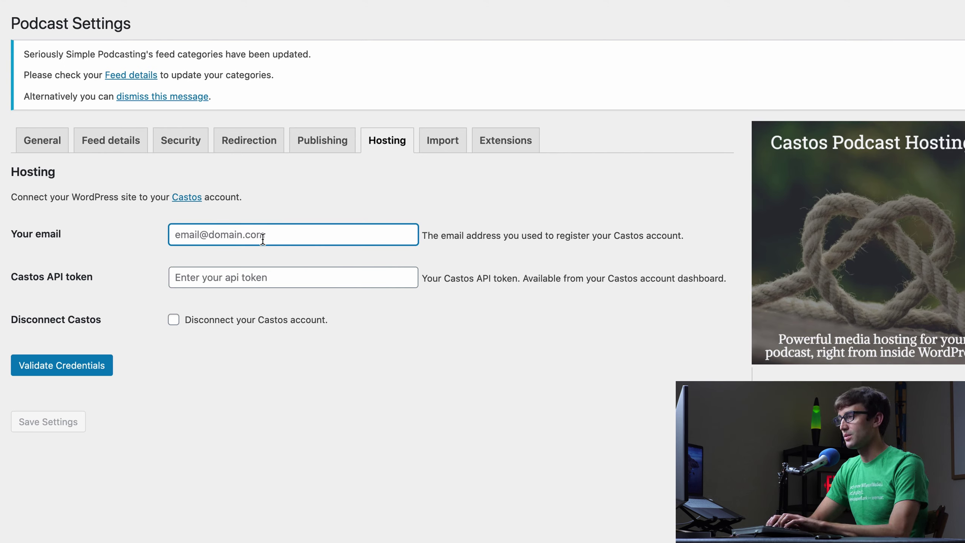
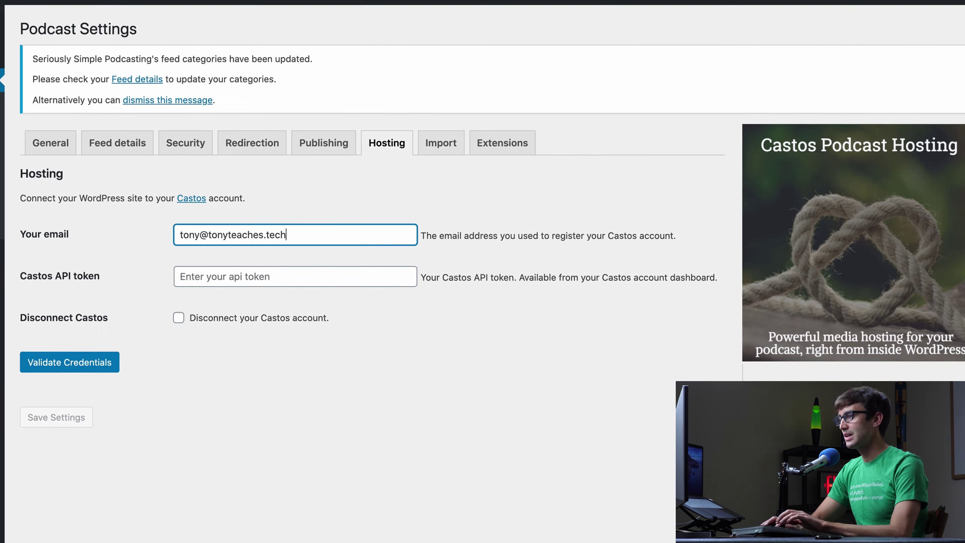
{"action": "left_click", "coordinate": [234, 279]}
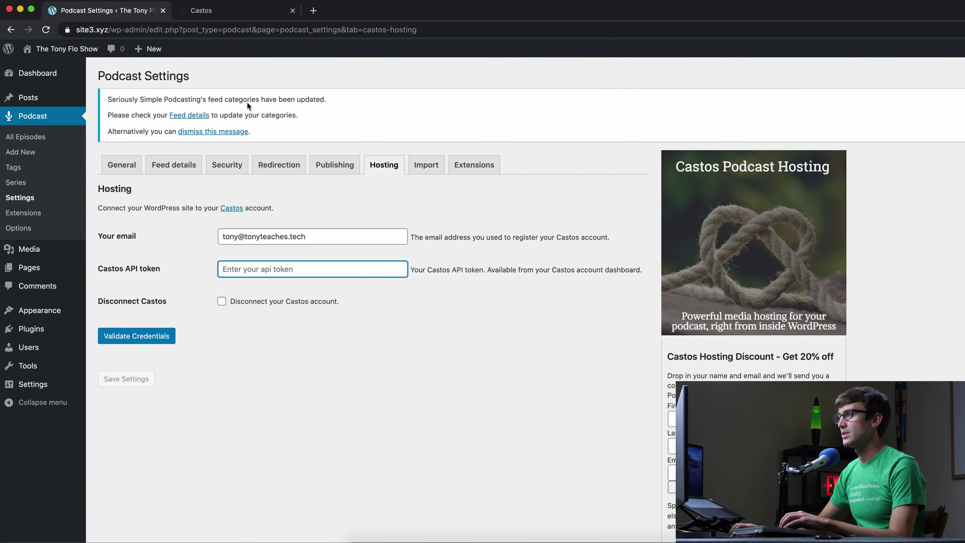
- Copy the API key from Castos, paste it as the API token, then validate and save the credentials
{"action": "left_click", "coordinate": [215, 1]}
{"action": "left_click", "coordinate": [655, 300]}
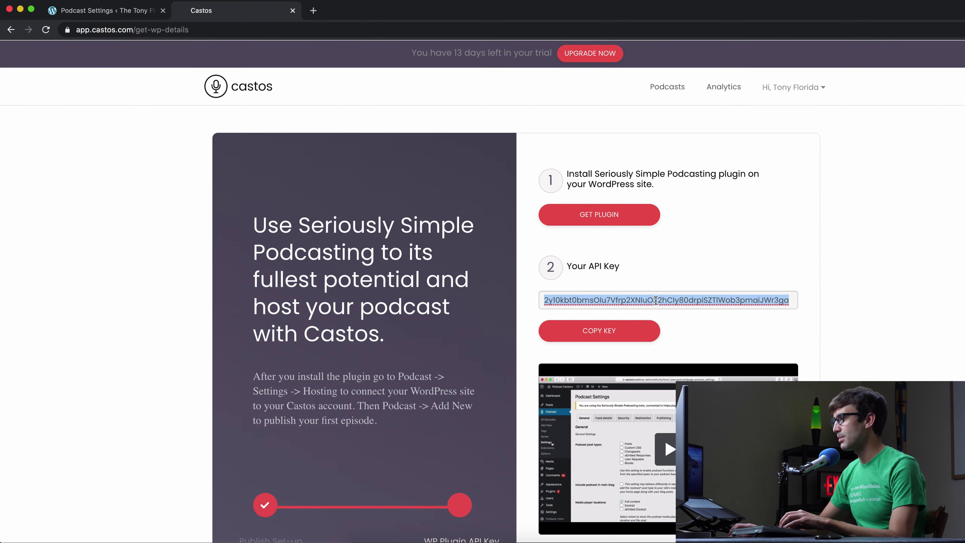
{"action": "left_click", "coordinate": [618, 336]}
{"action": "left_click", "coordinate": [615, 352]}
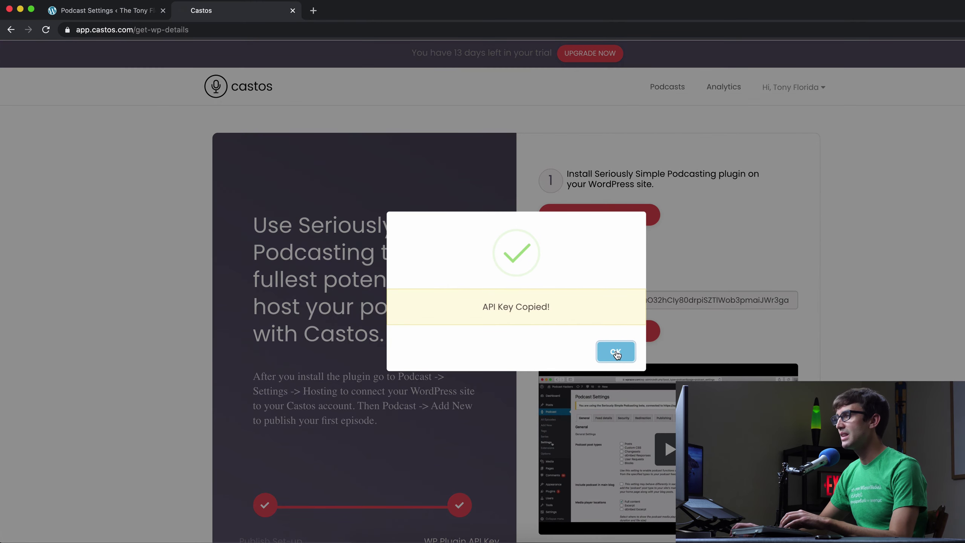
{"action": "left_click", "coordinate": [117, 11]}
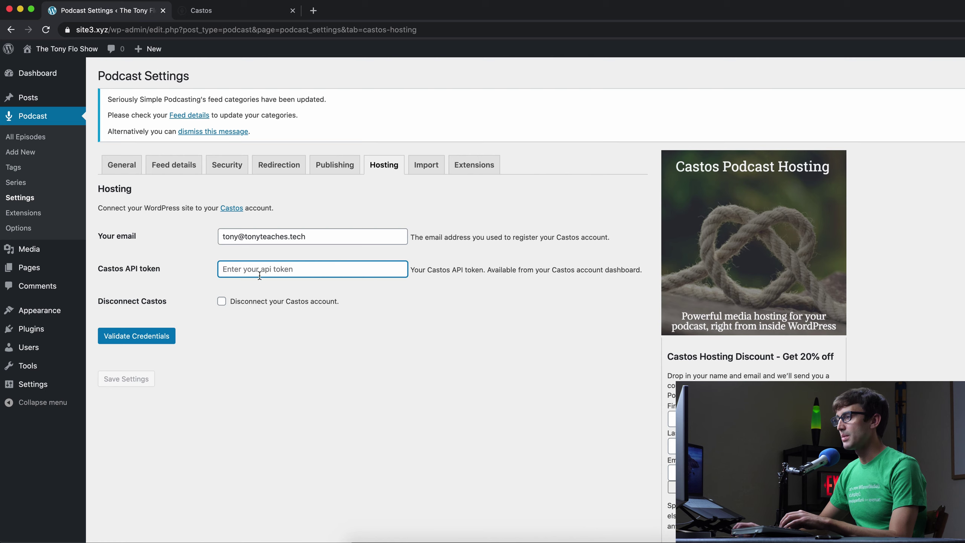
{"action": "right_click", "coordinate": [261, 270]}
{"action": "left_click", "coordinate": [296, 342]}
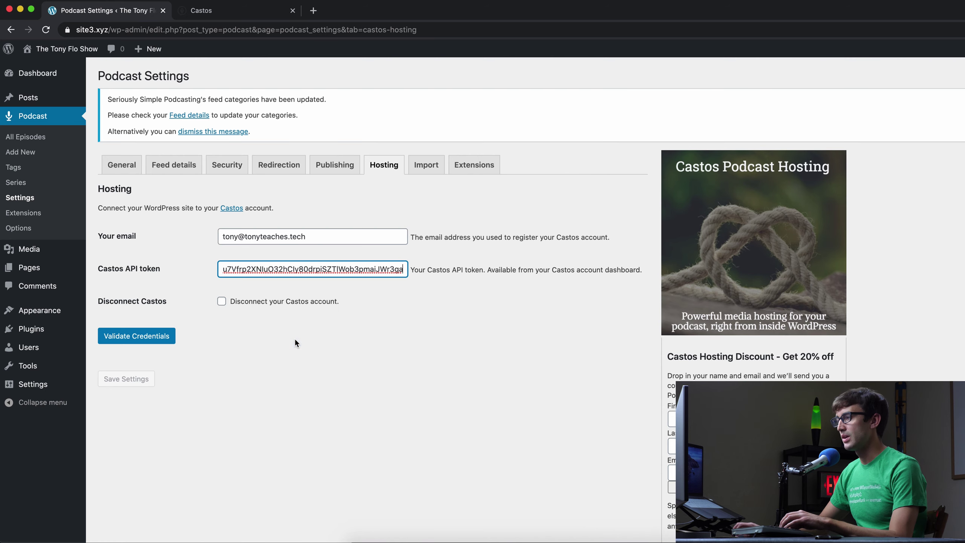
{"action": "left_click", "coordinate": [170, 342]}
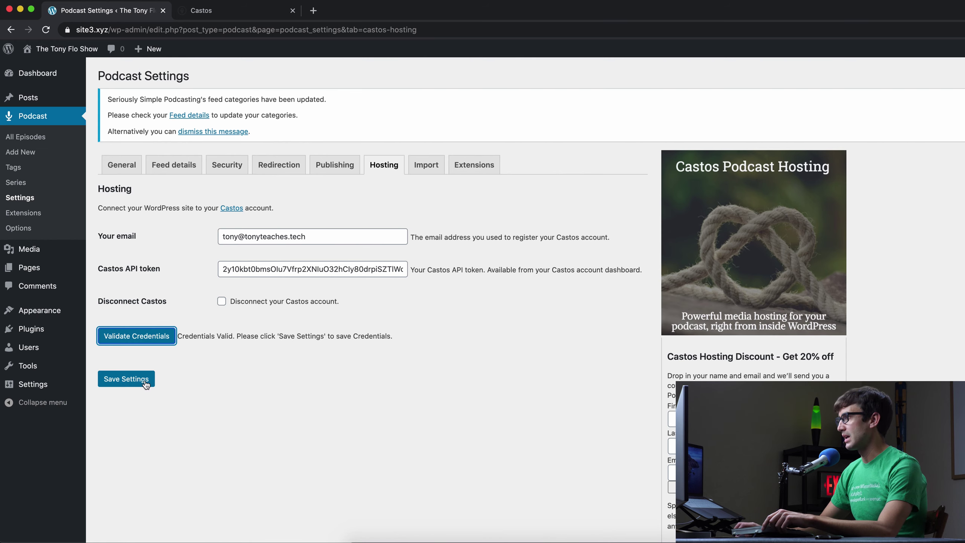
{"action": "left_click", "coordinate": [145, 380]}
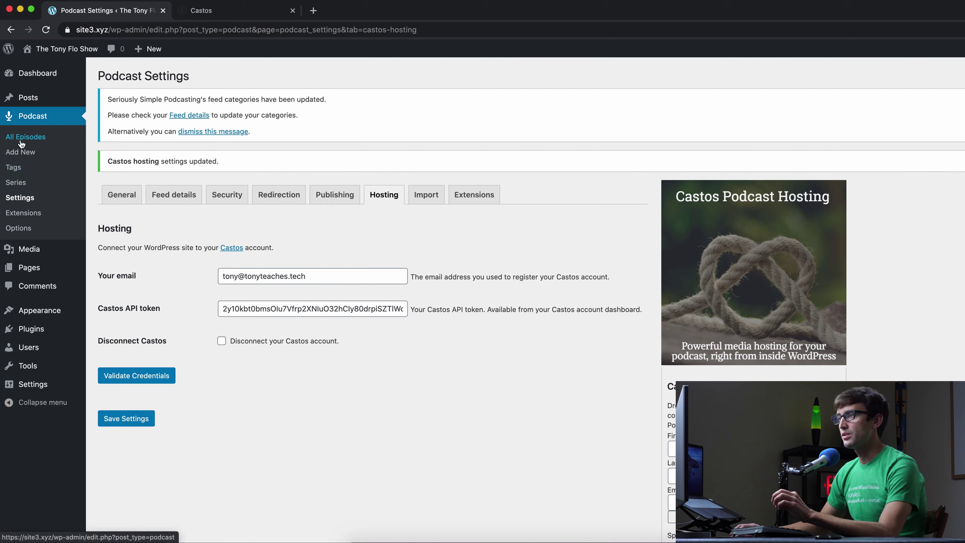
{"action": "left_click", "coordinate": [32, 187]}
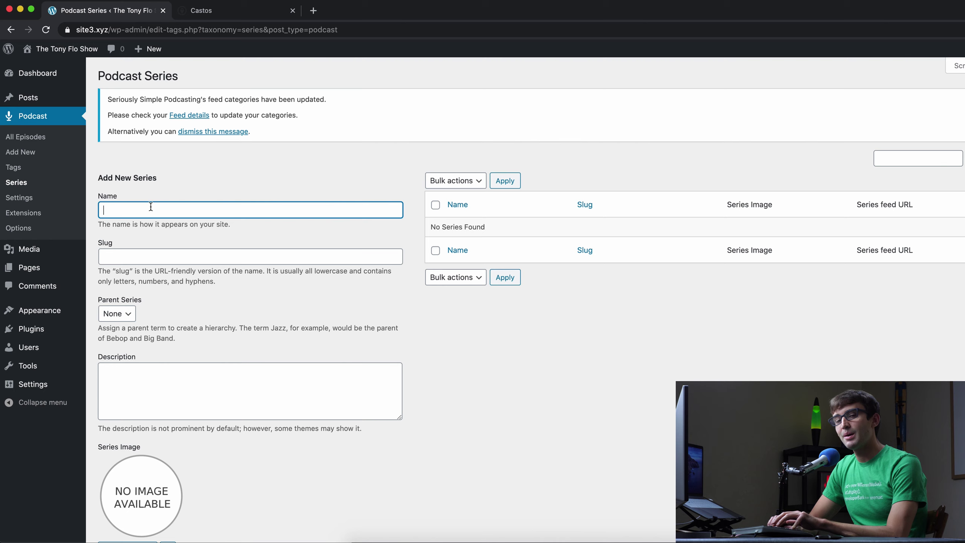
- Add series 'The Tony Flo Show', slug podcast, description 'This is my personal podcast'
{"action": "type", "text": "The Ton"}
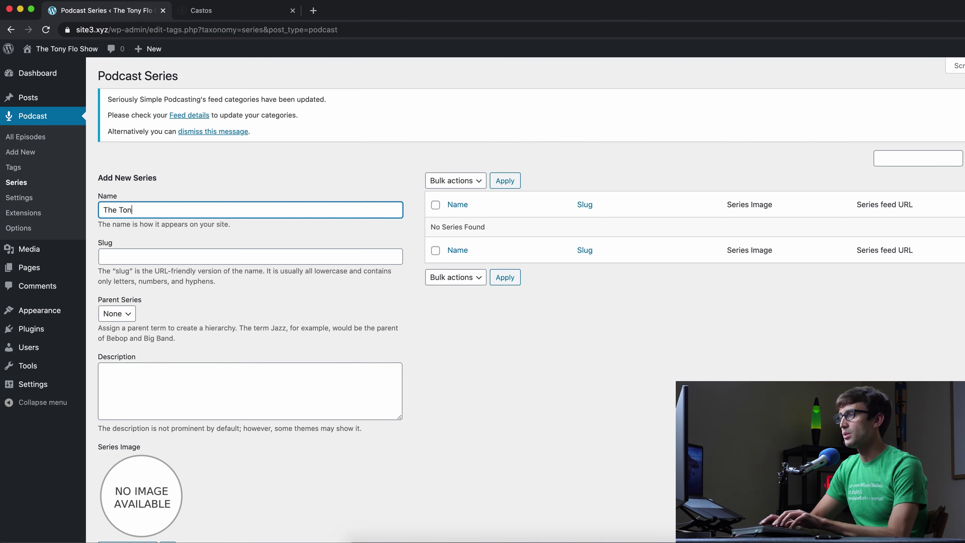
{"action": "type", "text": "y Flo Show"}
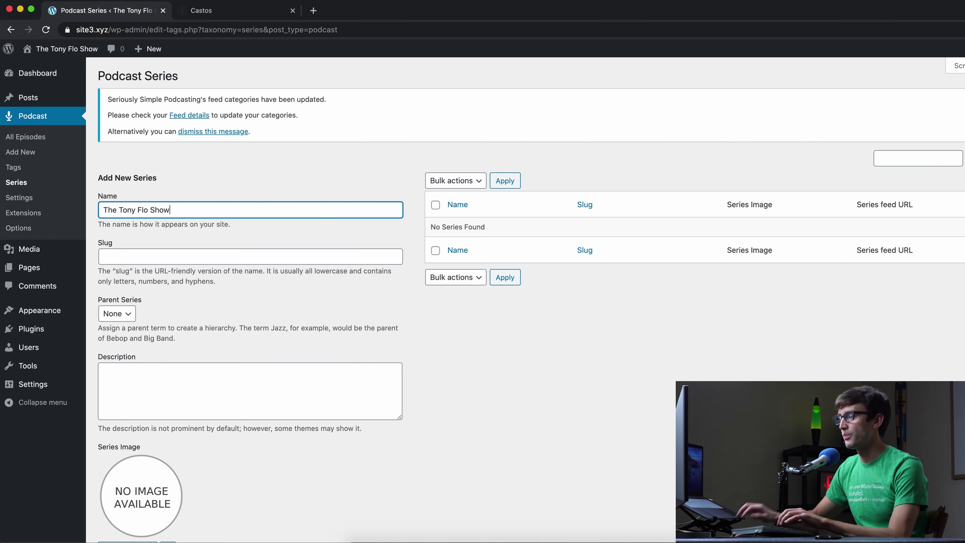
{"action": "left_click", "coordinate": [249, 255]}
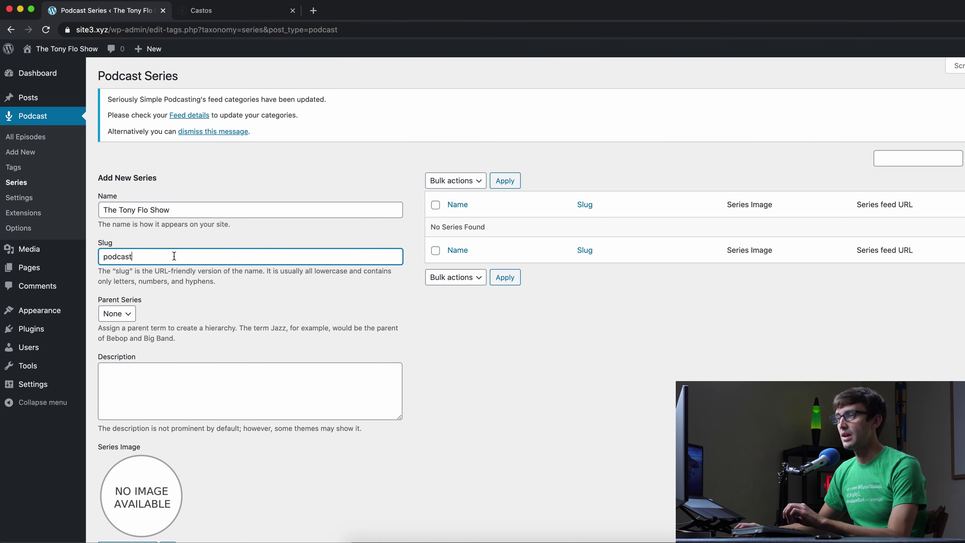
{"action": "left_click", "coordinate": [160, 391]}
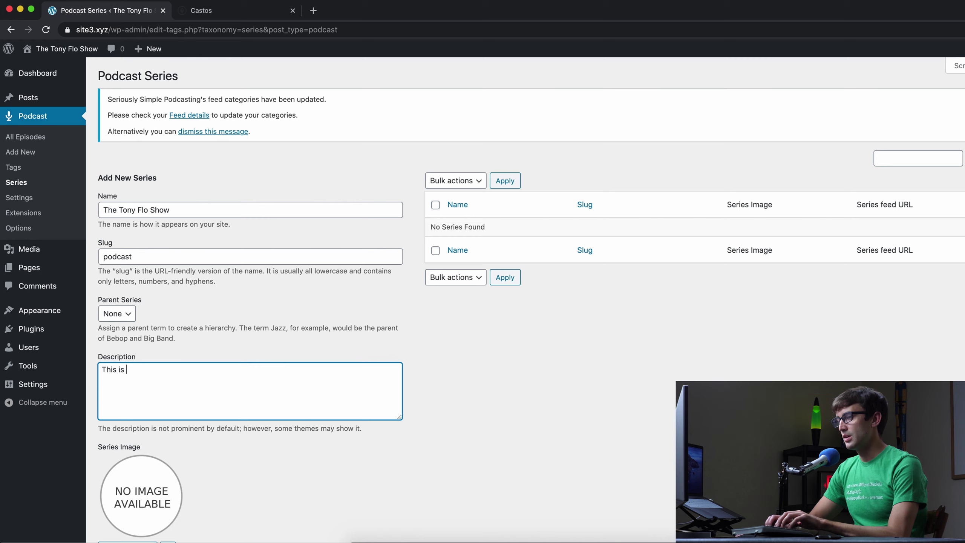
{"action": "type", "text": "This is my pe"}
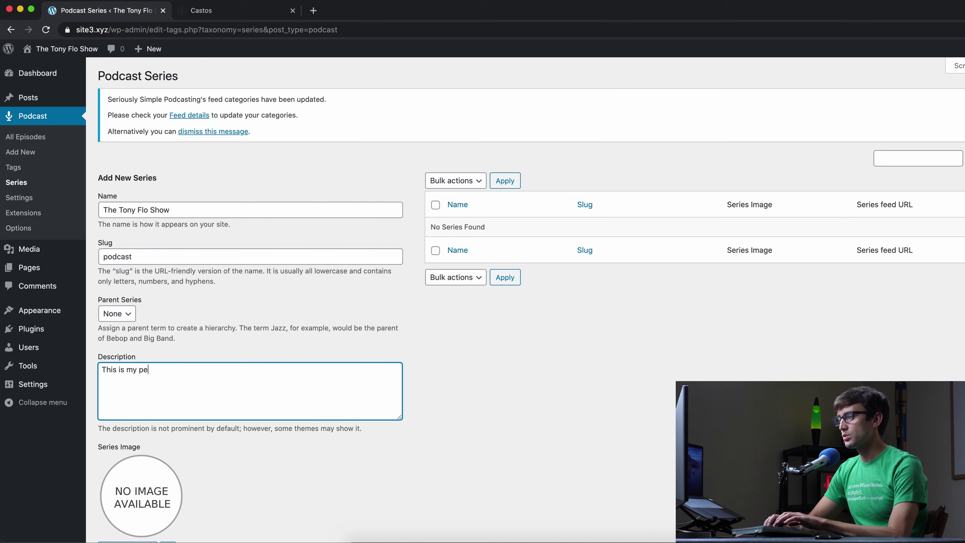
{"action": "type", "text": "rsonal podcast"}
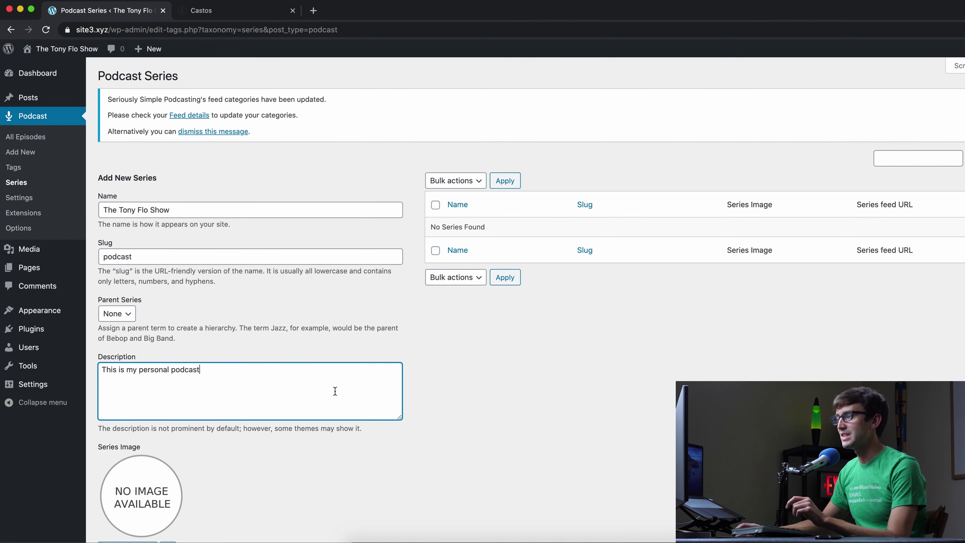
{"action": "scroll", "coordinate": [304, 399], "scroll_direction": "down", "scroll_amount": 3}
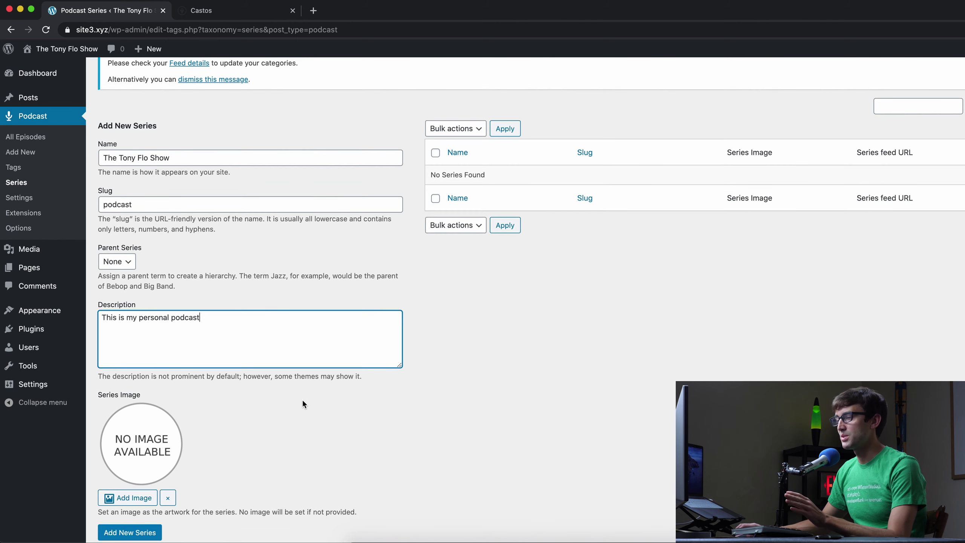
{"action": "scroll", "coordinate": [236, 456], "scroll_direction": "down", "scroll_amount": 1}
{"action": "left_click", "coordinate": [147, 511]}
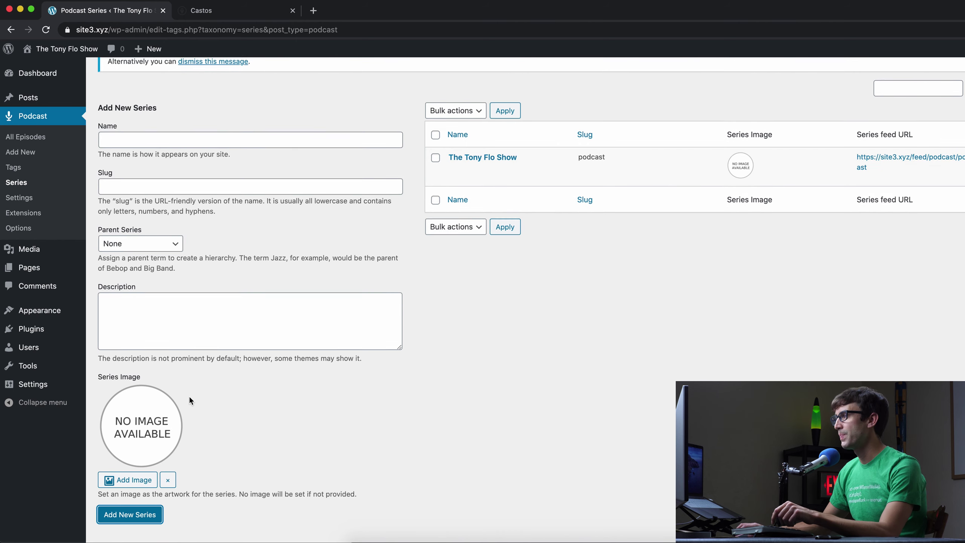
{"action": "scroll", "coordinate": [380, 266], "scroll_direction": "up", "scroll_amount": 2}
{"action": "mouse_move", "coordinate": [551, 186]}
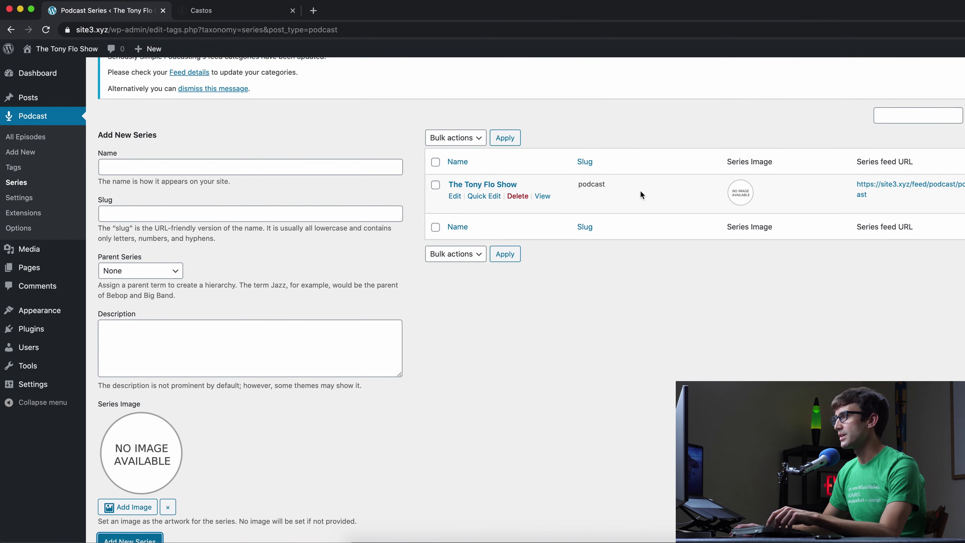
- In Castos, open The Tony Flo Show's settings from the podcasts list and review its feed details
{"action": "left_click", "coordinate": [254, 11]}
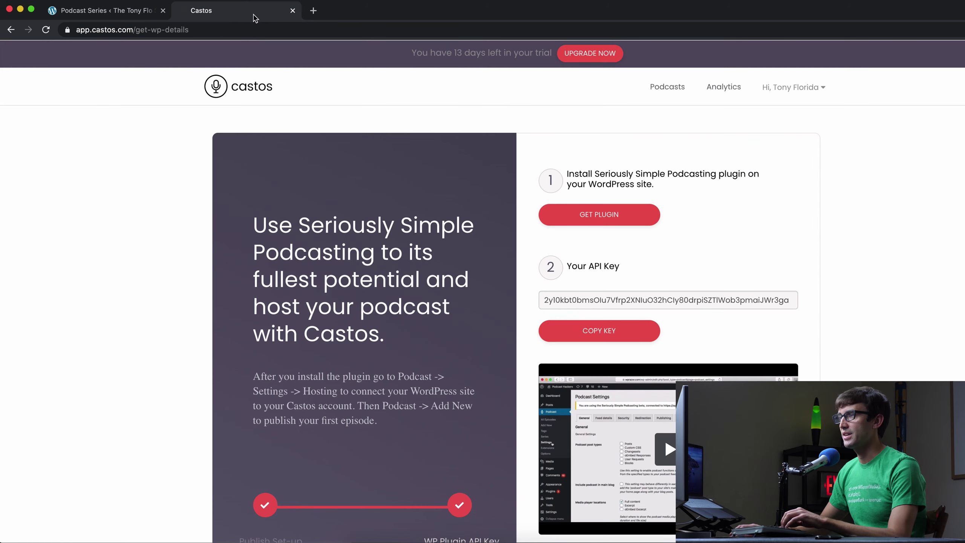
{"action": "scroll", "coordinate": [669, 300], "scroll_direction": "down", "scroll_amount": 4}
{"action": "scroll", "coordinate": [677, 310], "scroll_direction": "up", "scroll_amount": 4}
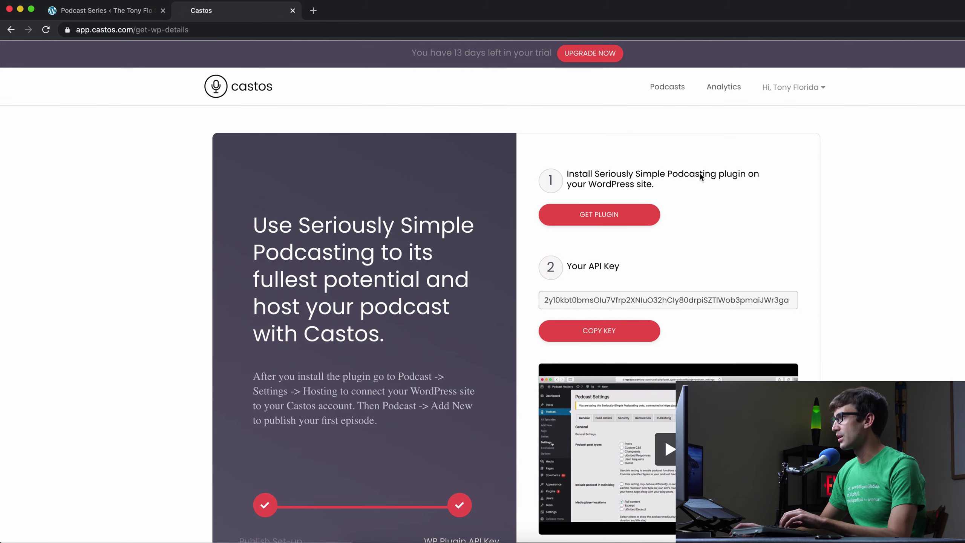
{"action": "left_click", "coordinate": [674, 91]}
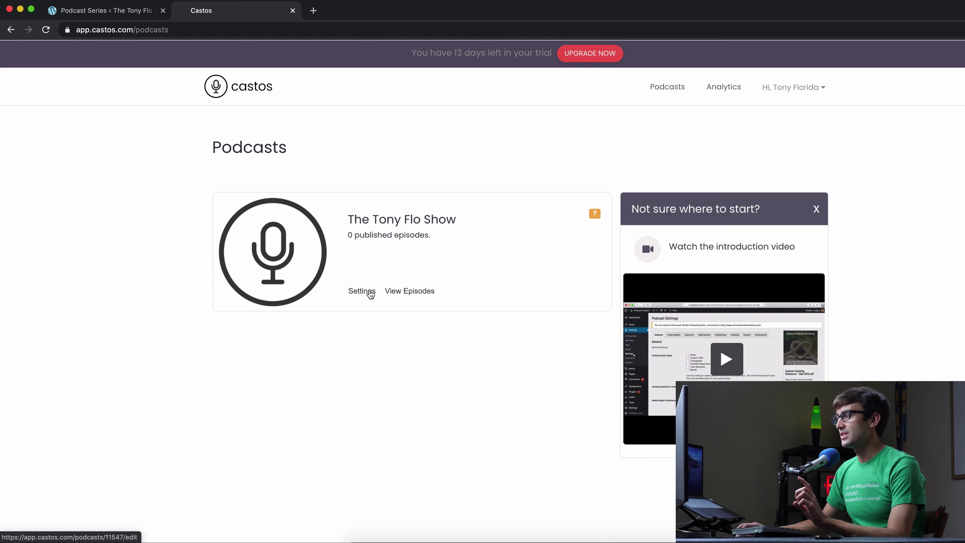
{"action": "left_click", "coordinate": [371, 295]}
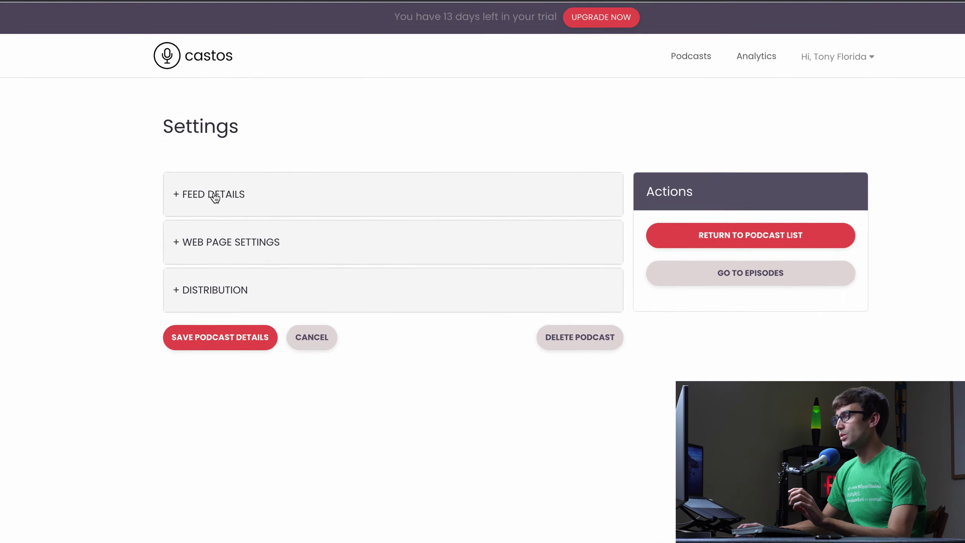
{"action": "left_click", "coordinate": [176, 186]}
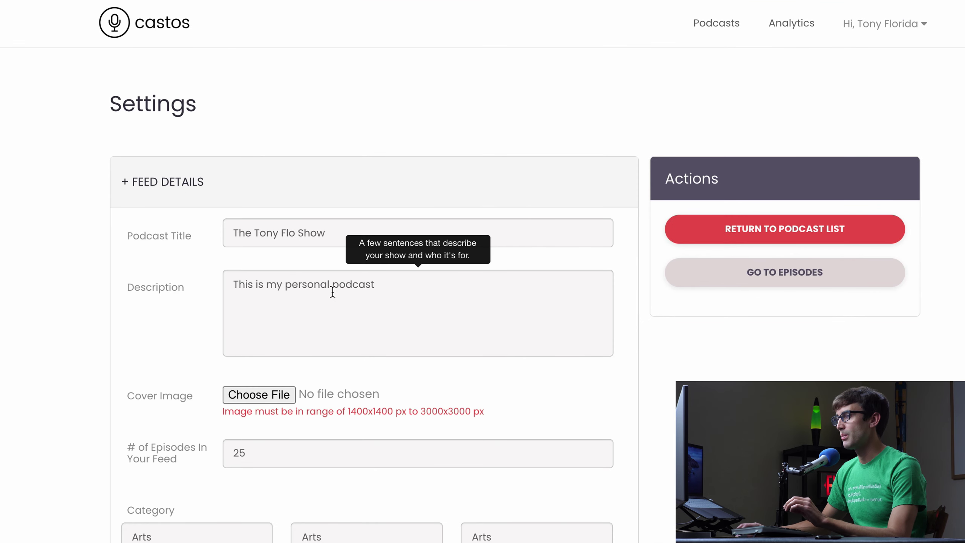
{"action": "mouse_move", "coordinate": [262, 239]}
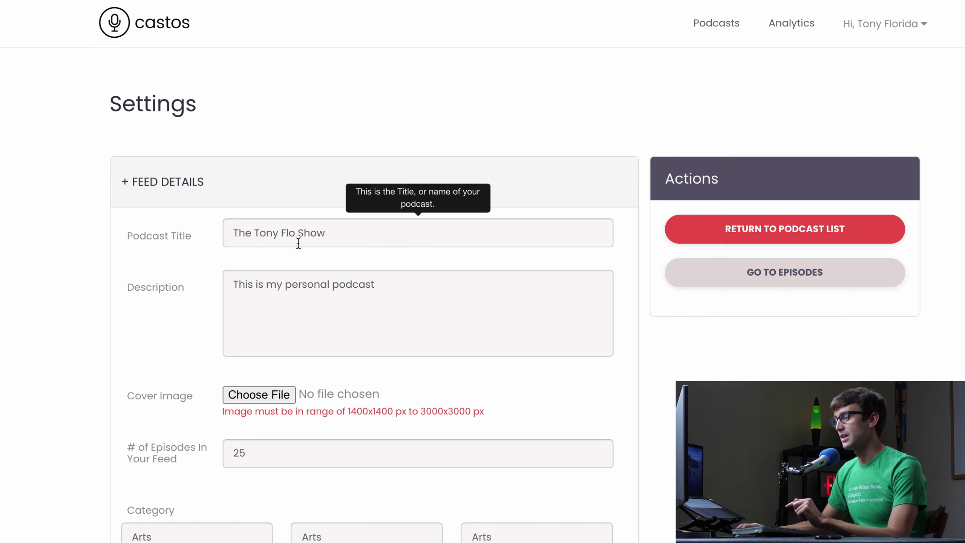
{"action": "mouse_move", "coordinate": [276, 297]}
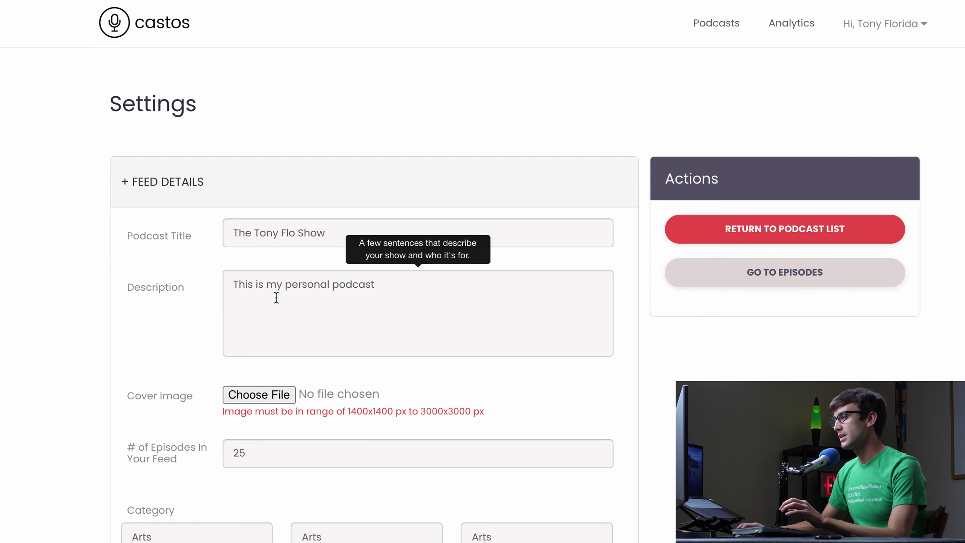
{"action": "scroll", "coordinate": [426, 338], "scroll_direction": "down", "scroll_amount": 3}
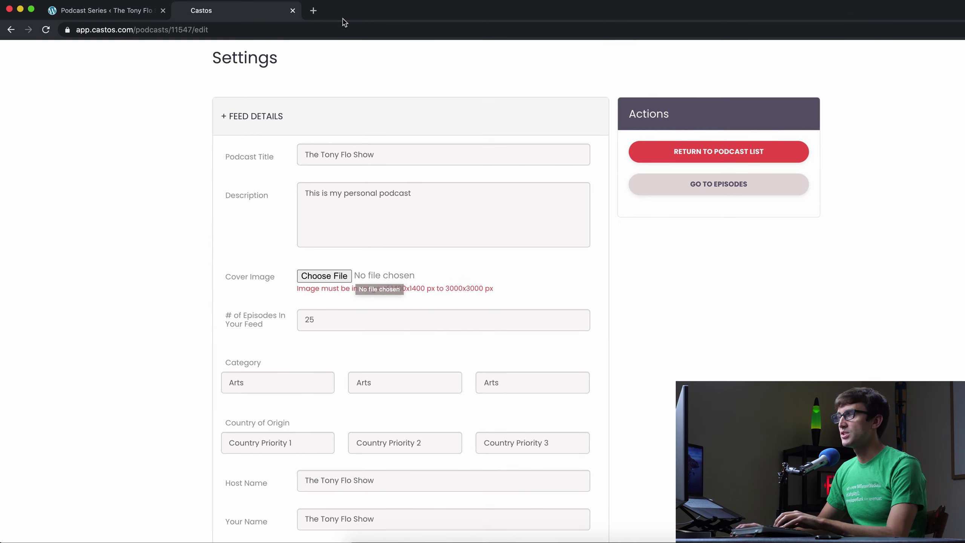
- In a new tab, go to Canva and open the tony-flo-show-podcast design
{"action": "left_click", "coordinate": [313, 11]}
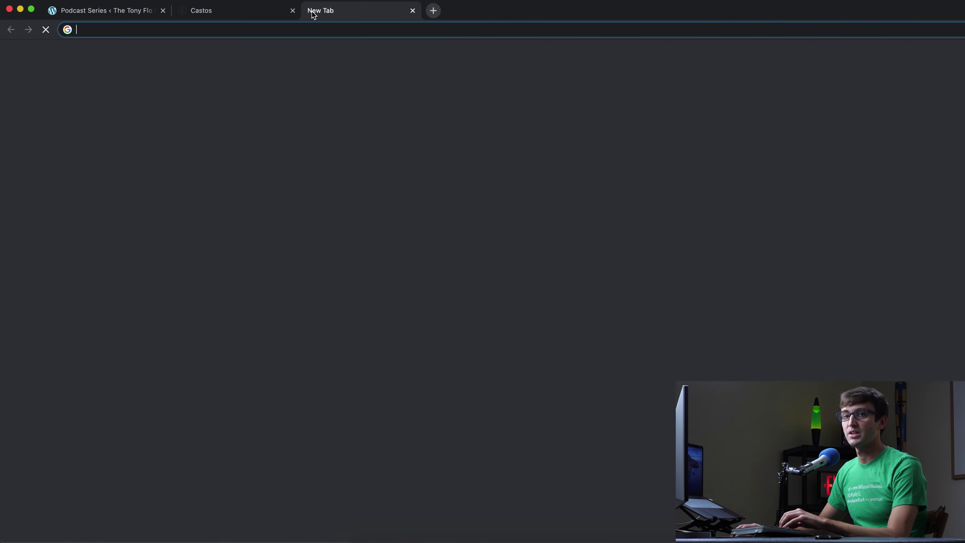
{"action": "type", "text": "can"}
{"action": "key", "text": "Return"}
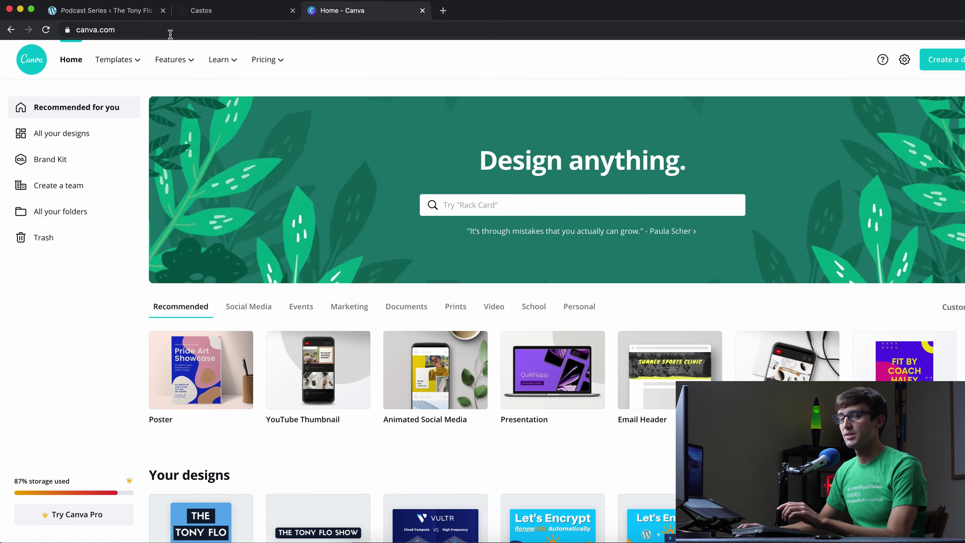
{"action": "scroll", "coordinate": [142, 306], "scroll_direction": "down", "scroll_amount": 5}
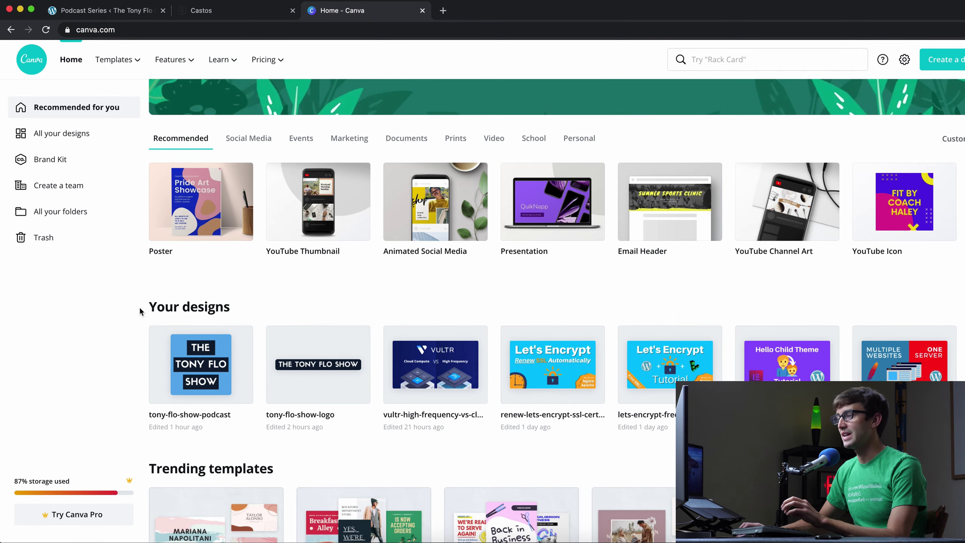
{"action": "left_click", "coordinate": [191, 378]}
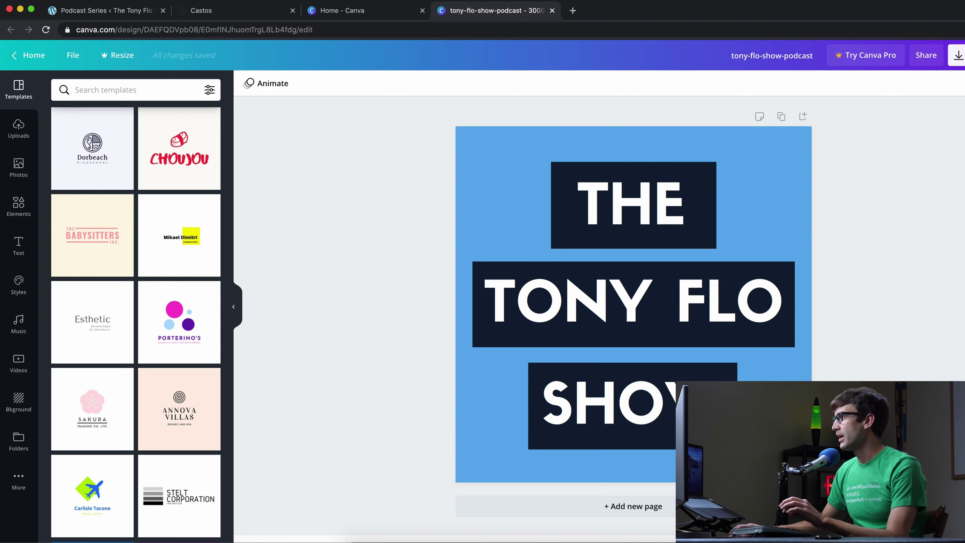
- Download the cover design as a PNG, dismiss the Pro offer, and recentre the TONY FLO text
{"action": "left_click", "coordinate": [956, 55]}
{"action": "left_click", "coordinate": [912, 239]}
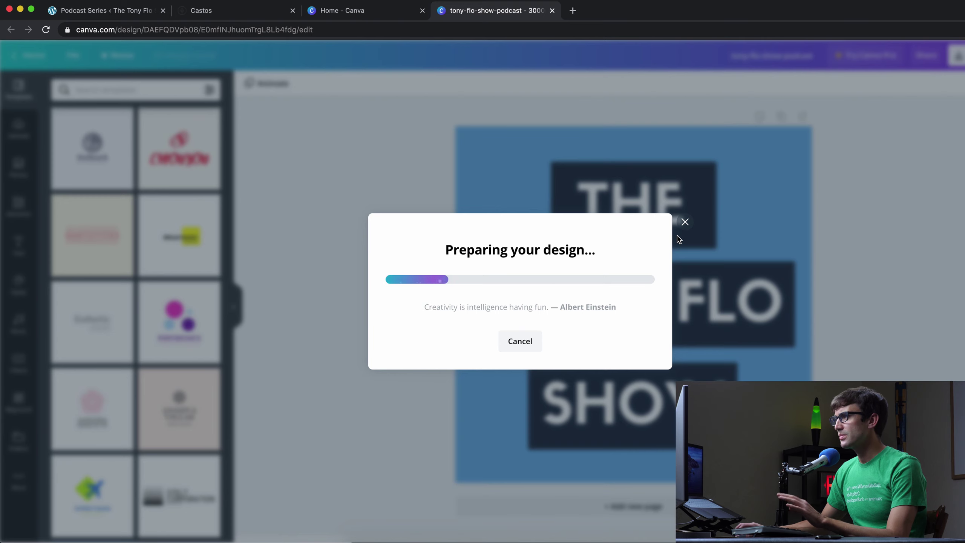
{"action": "left_click", "coordinate": [682, 98]}
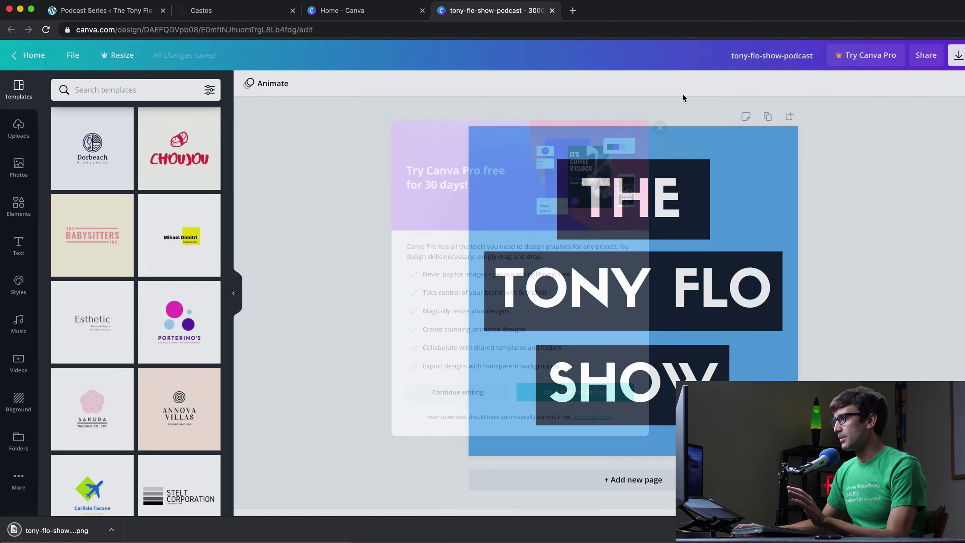
{"action": "left_click", "coordinate": [715, 296]}
{"action": "mouse_move", "coordinate": [715, 296]}
{"action": "left_mouse_down"}
{"action": "mouse_move", "coordinate": [729, 296]}
{"action": "mouse_move", "coordinate": [714, 304]}
{"action": "left_mouse_up"}
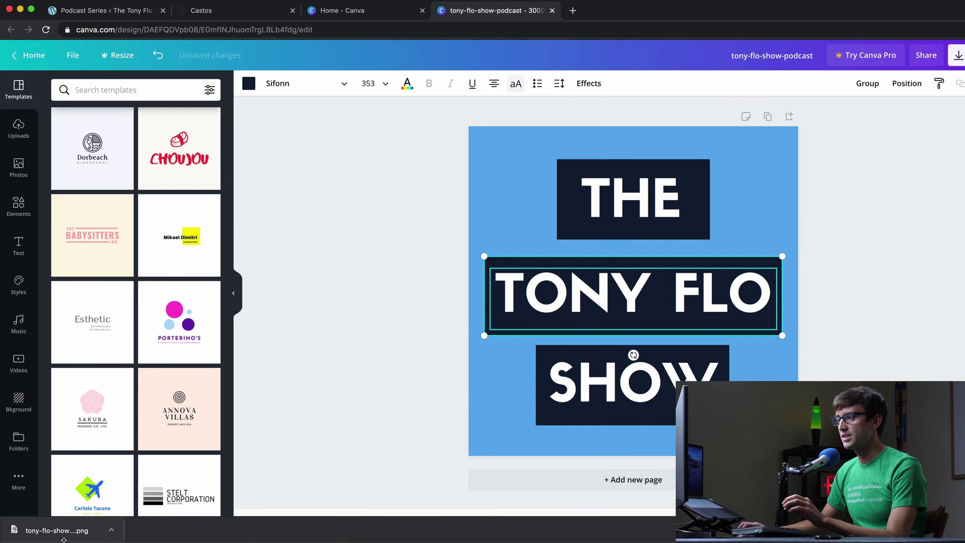
{"action": "left_click", "coordinate": [224, 10]}
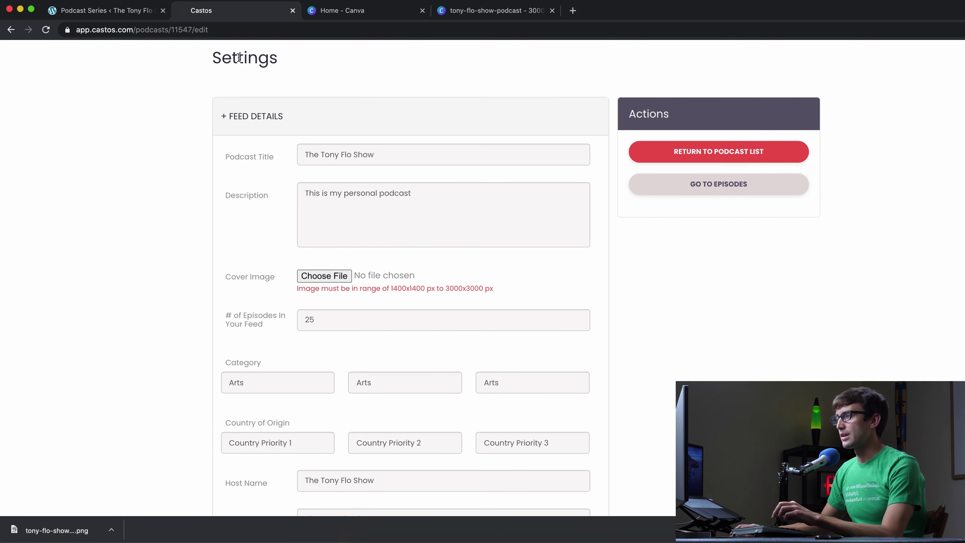
- Set Downloads/tony-flo-show-podcast.png as the Castos cover image
{"action": "double_click", "coordinate": [451, 288]}
{"action": "left_click", "coordinate": [308, 276]}
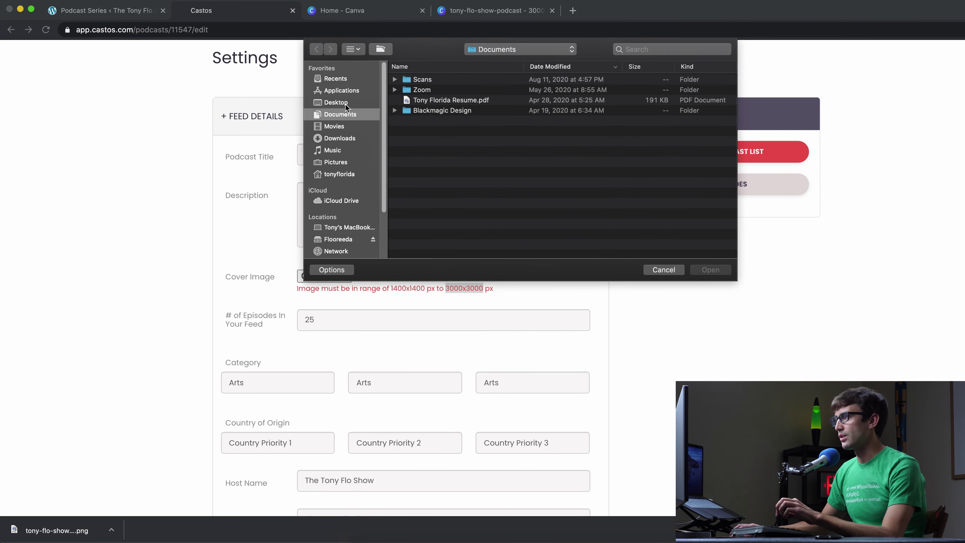
{"action": "left_click", "coordinate": [336, 102]}
{"action": "left_click", "coordinate": [348, 137]}
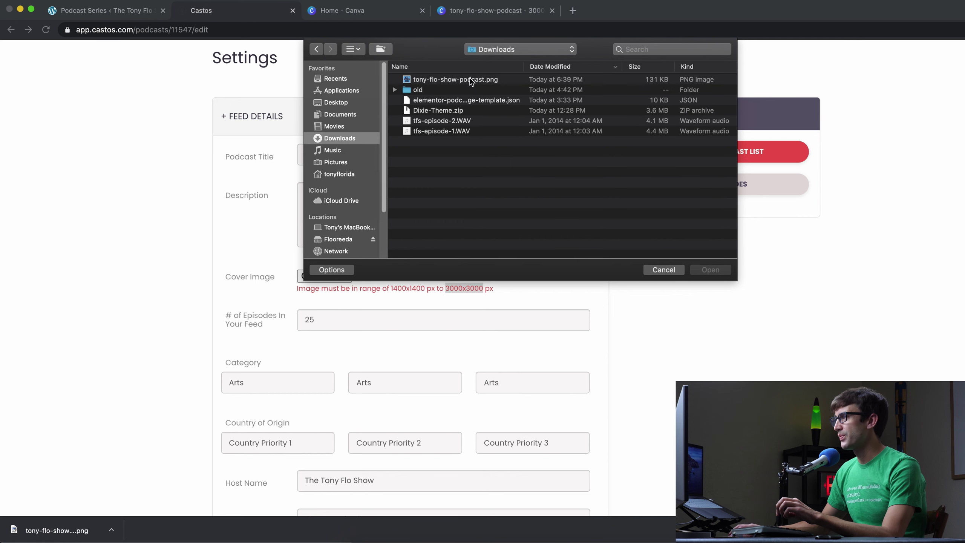
{"action": "left_click", "coordinate": [392, 83]}
{"action": "left_click", "coordinate": [703, 265]}
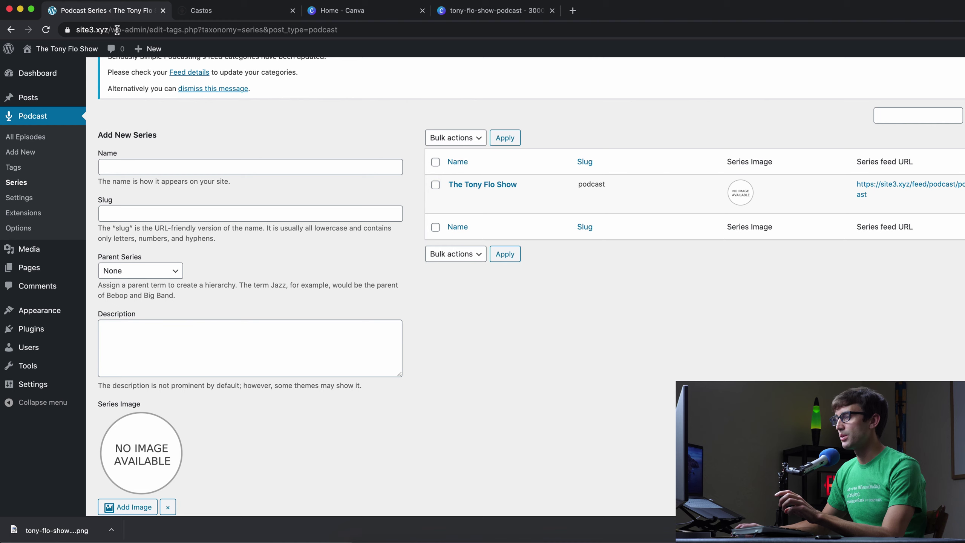
- Glance at the WordPress series page, then continue reviewing Castos settings, selecting the episode count 25
{"action": "left_click", "coordinate": [108, 13]}
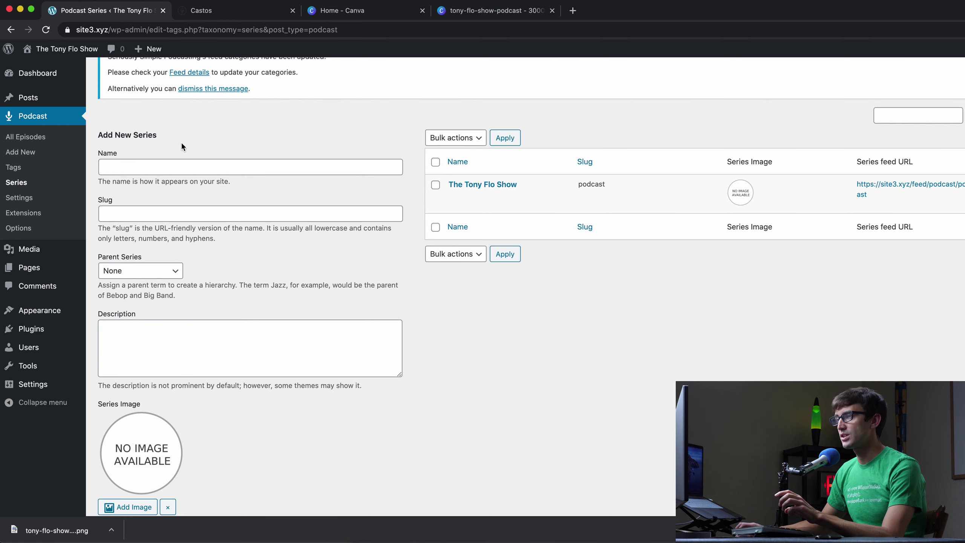
{"action": "left_click", "coordinate": [211, 15]}
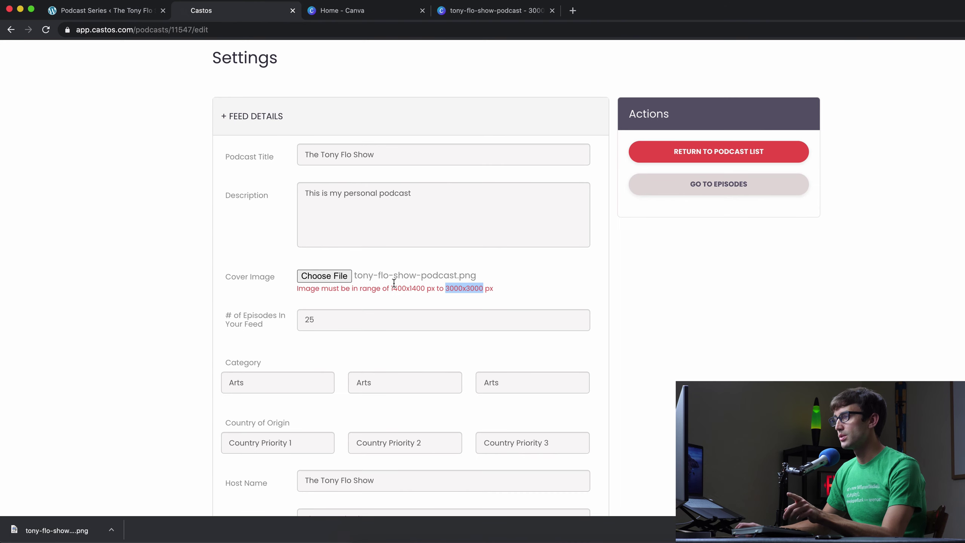
{"action": "left_click", "coordinate": [572, 293]}
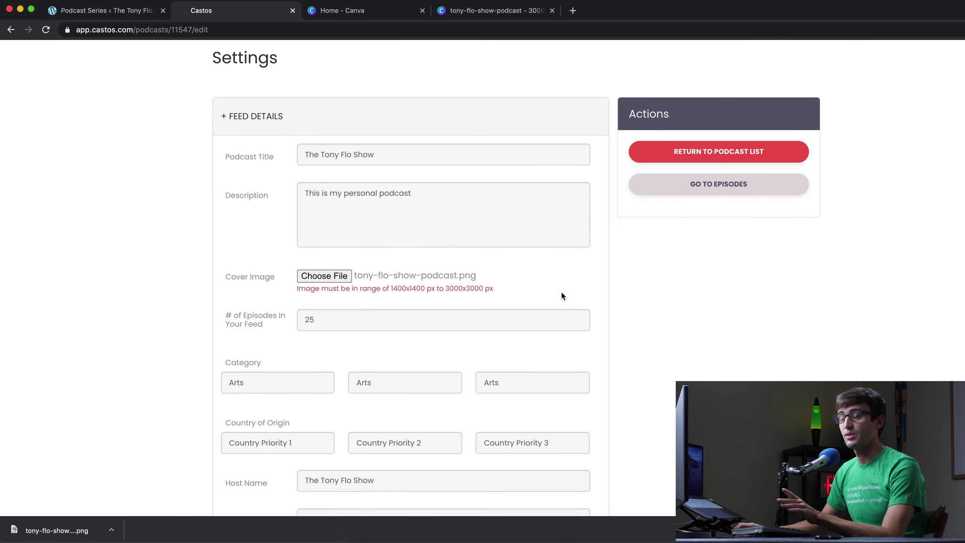
{"action": "scroll", "coordinate": [554, 287], "scroll_direction": "down", "scroll_amount": 2}
{"action": "left_click_drag", "start_coordinate": [365, 251], "coordinate": [308, 248]}
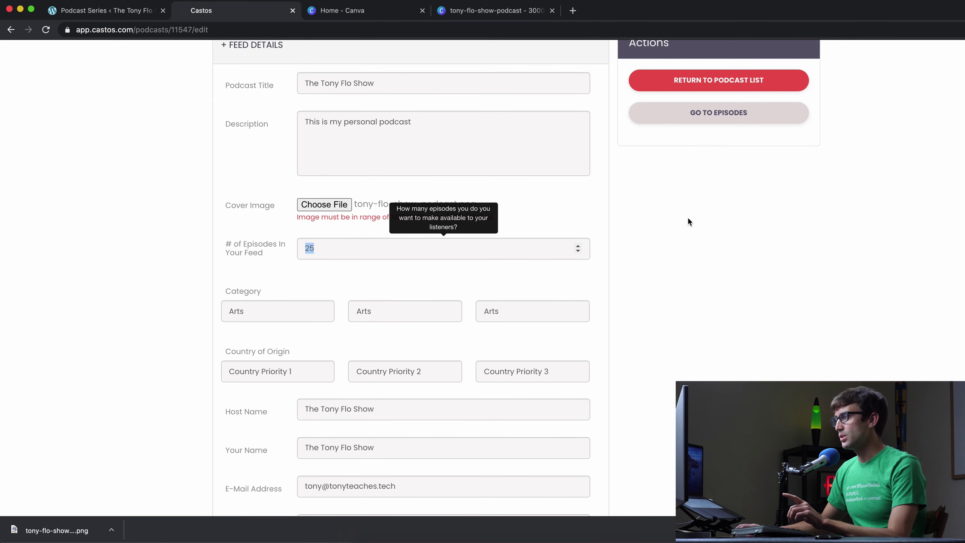
- Change the episode count from 25 to 50
{"action": "left_click", "coordinate": [645, 232]}
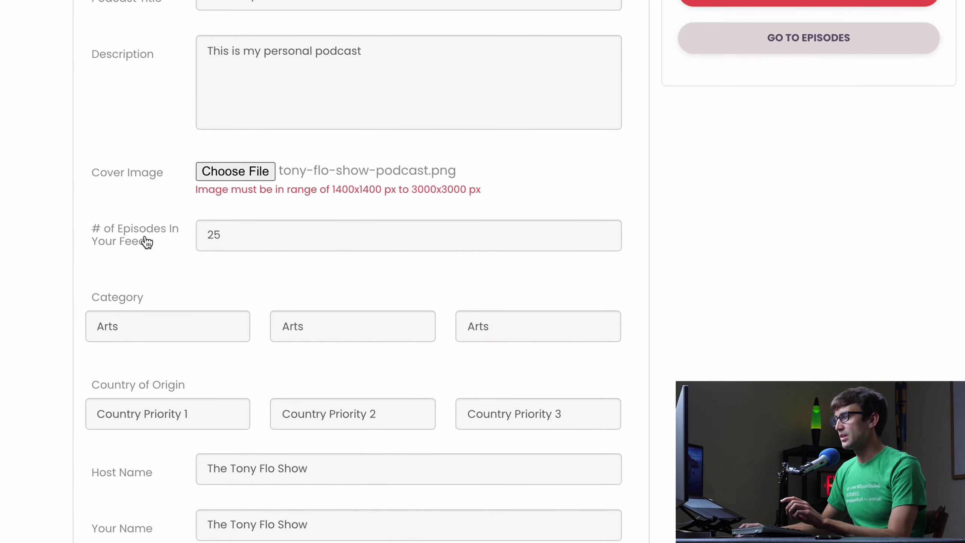
{"action": "mouse_move", "coordinate": [248, 241]}
{"action": "left_click_drag", "start_coordinate": [227, 238], "coordinate": [188, 234]}
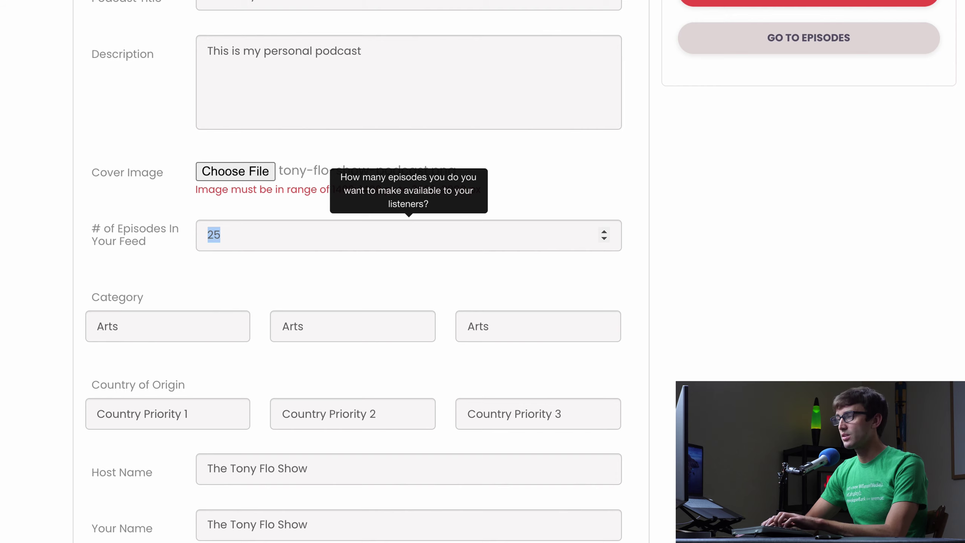
{"action": "type", "text": "50"}
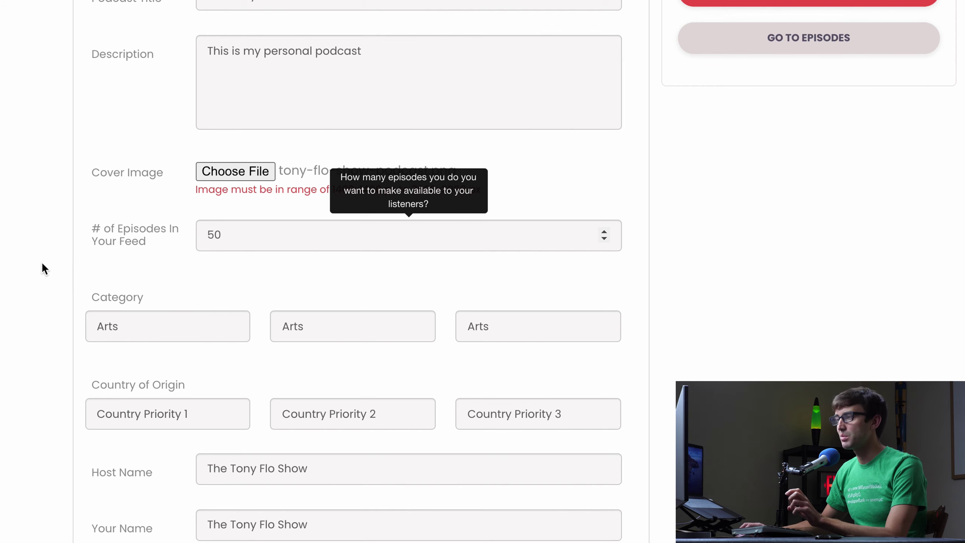
{"action": "left_click", "coordinate": [42, 262]}
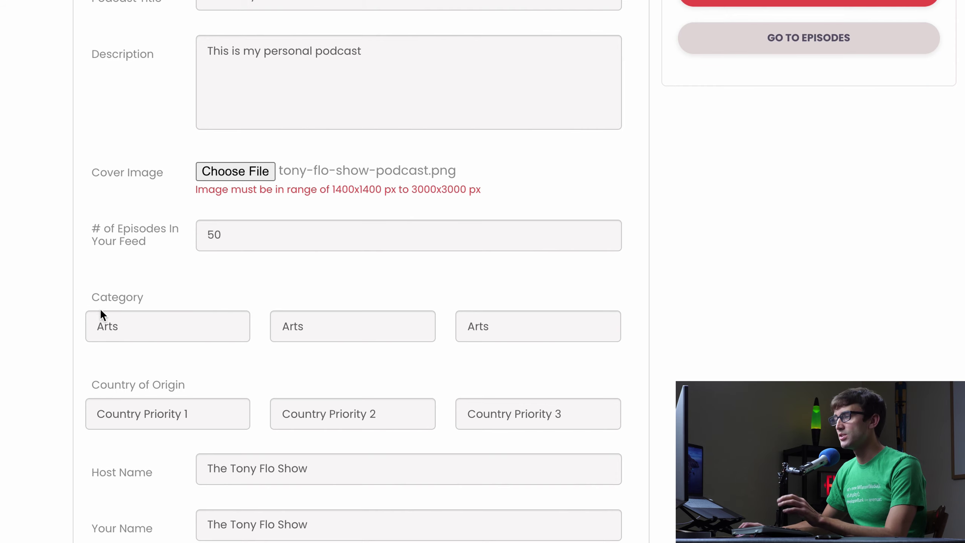
{"action": "scroll", "coordinate": [12, 293], "scroll_direction": "down", "scroll_amount": 3}
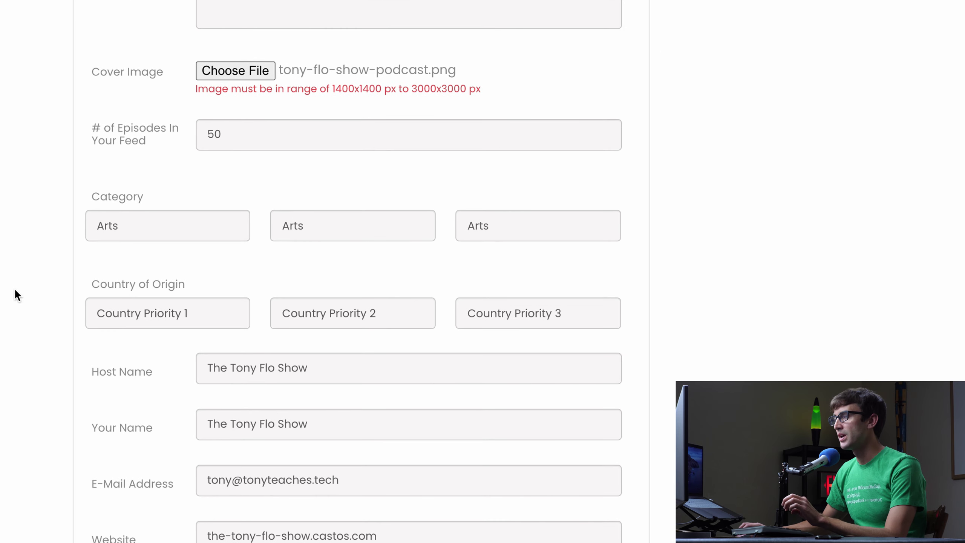
- Set the three podcast categories to Technology, Education and Business
{"action": "left_click", "coordinate": [136, 233]}
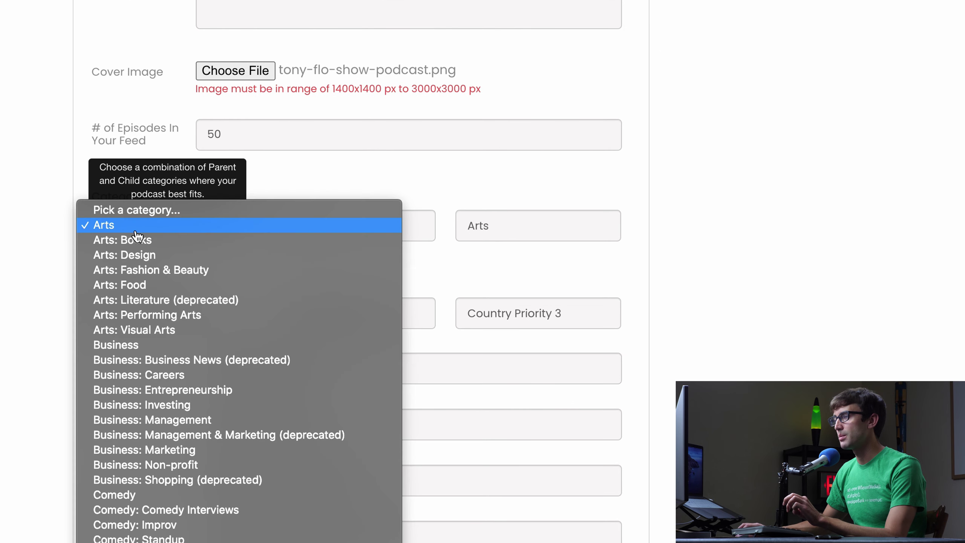
{"action": "scroll", "coordinate": [172, 335], "scroll_direction": "down", "scroll_amount": 15}
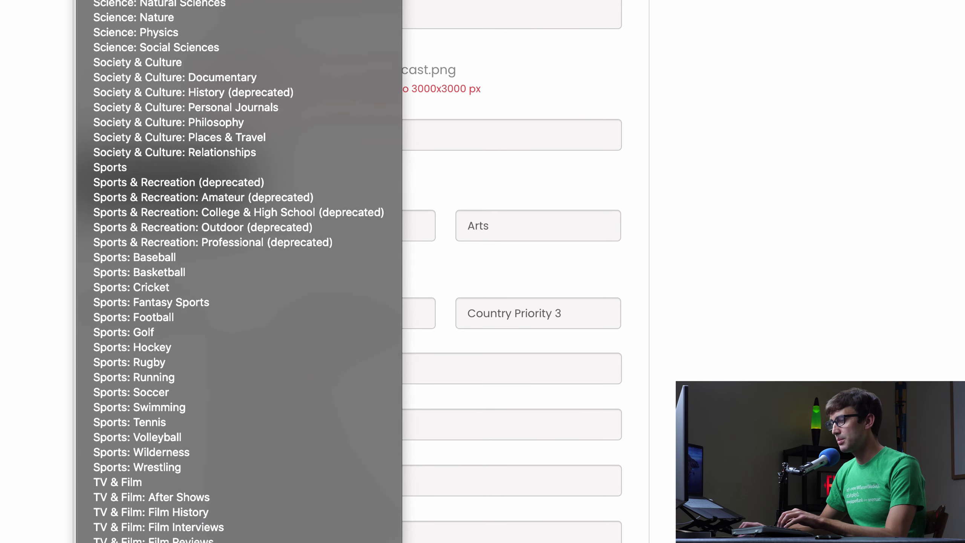
{"action": "type", "text": "tech"}
{"action": "key", "text": "Return"}
{"action": "left_click", "coordinate": [355, 236]}
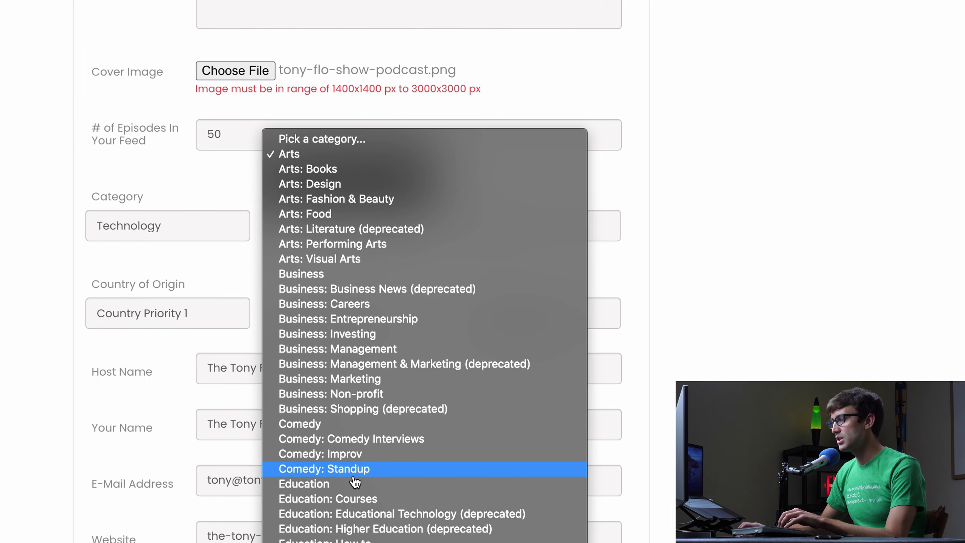
{"action": "left_click", "coordinate": [350, 488]}
{"action": "left_click", "coordinate": [528, 222]}
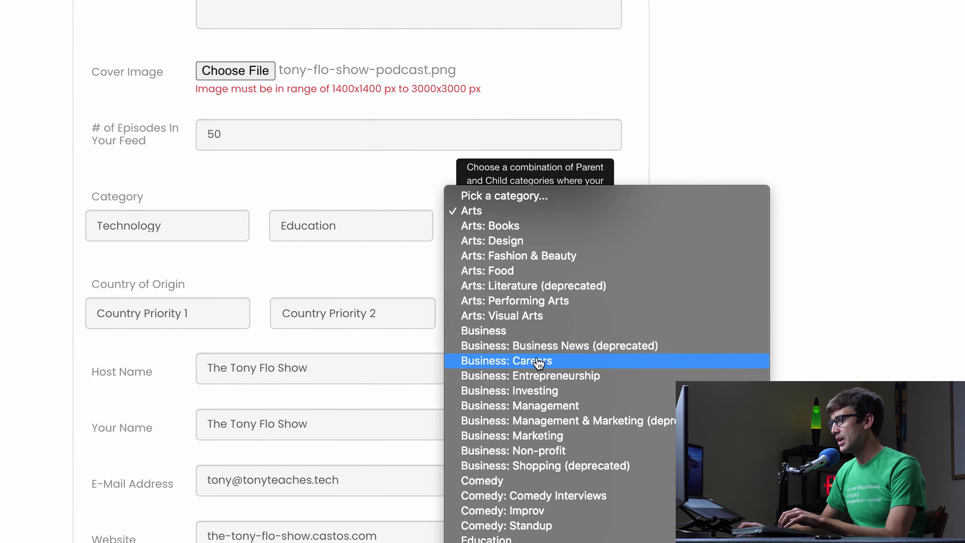
{"action": "left_click", "coordinate": [539, 332]}
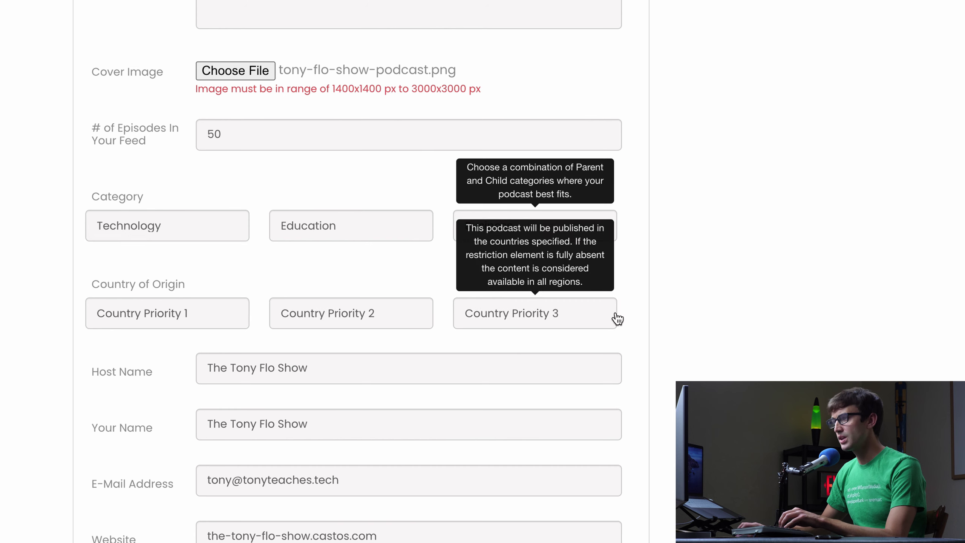
{"action": "scroll", "coordinate": [38, 315], "scroll_direction": "down", "scroll_amount": 1}
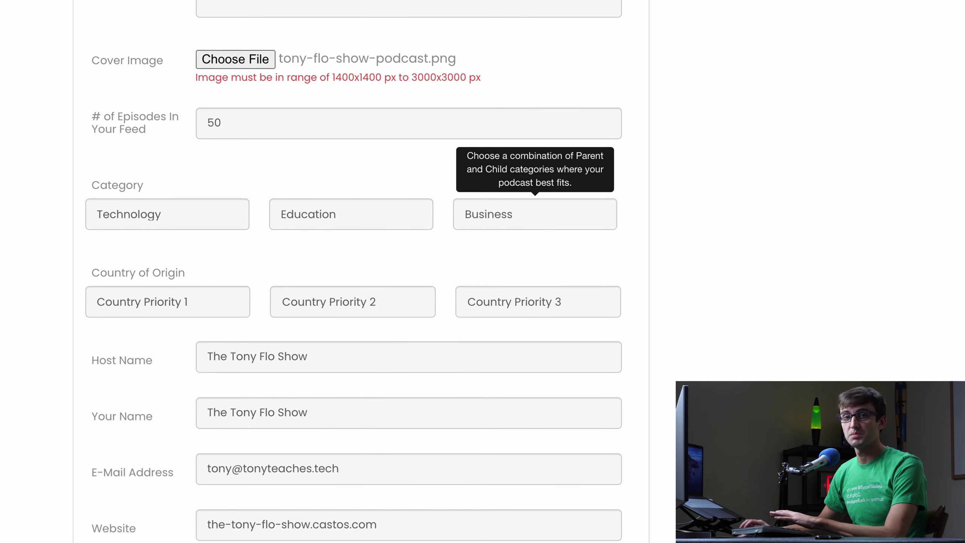
{"action": "scroll", "coordinate": [155, 246], "scroll_direction": "down", "scroll_amount": 5}
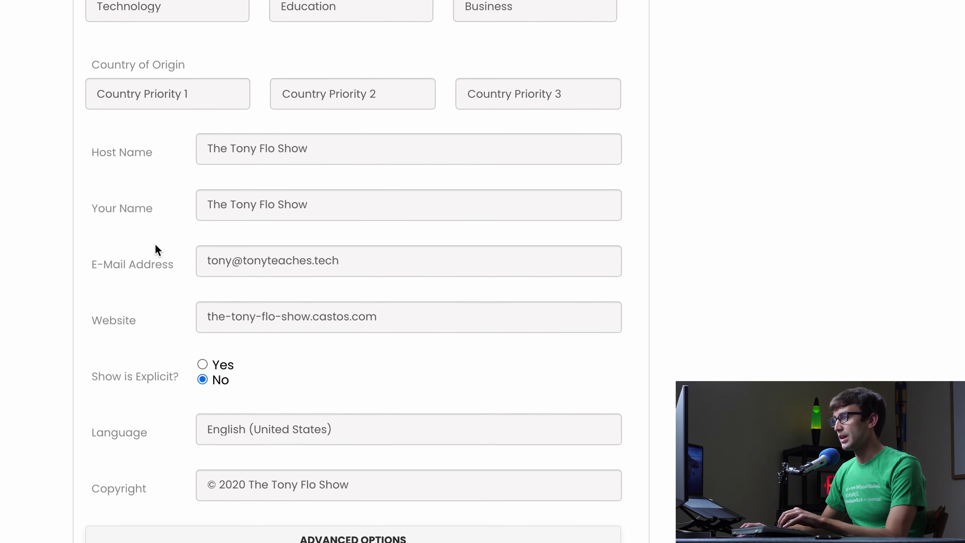
- Replace the show name in Host Name and Your Name with the host's full name
{"action": "left_click", "coordinate": [392, 155]}
{"action": "key", "text": "super+a"}
{"action": "type", "text": "Tony Florida"}
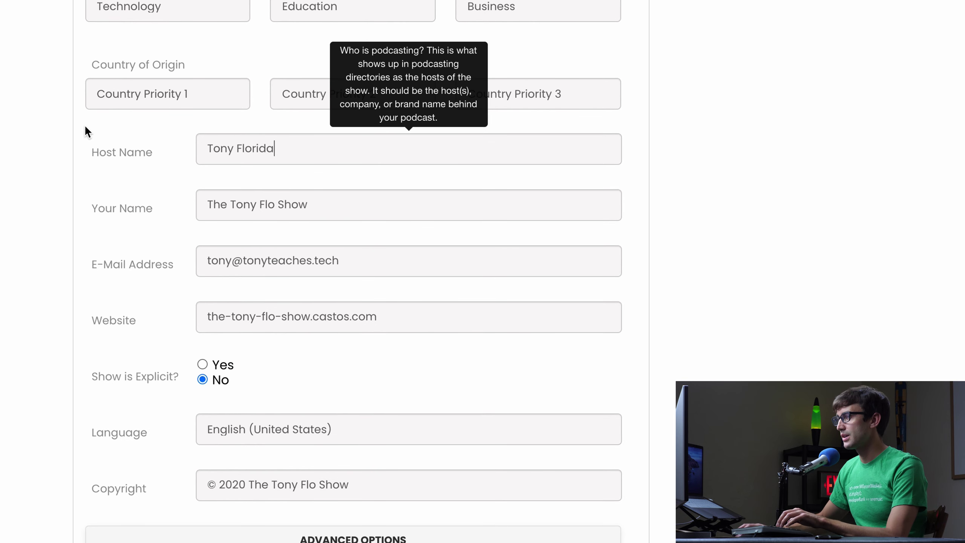
{"action": "left_click", "coordinate": [332, 208]}
{"action": "key", "text": "super+a"}
{"action": "type", "text": "T"}
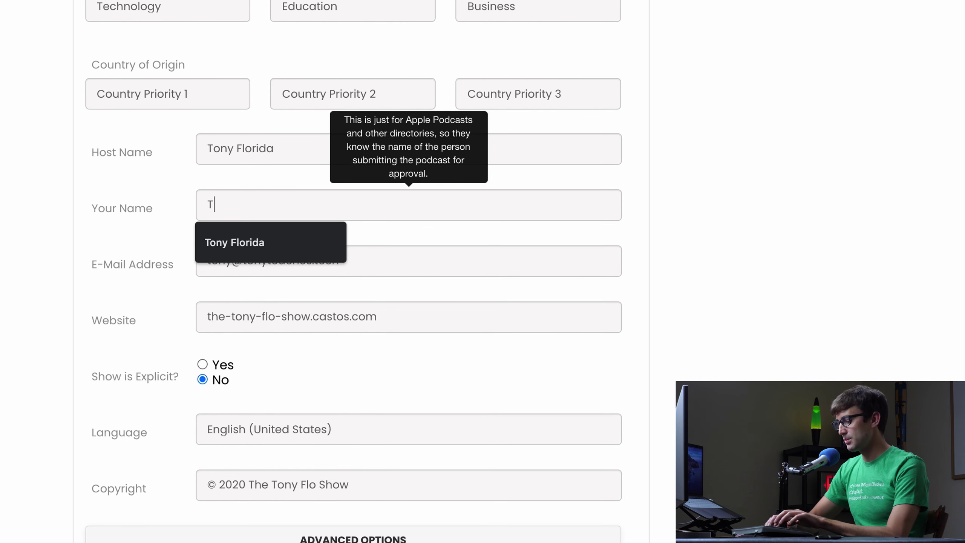
{"action": "type", "text": "ony Florida"}
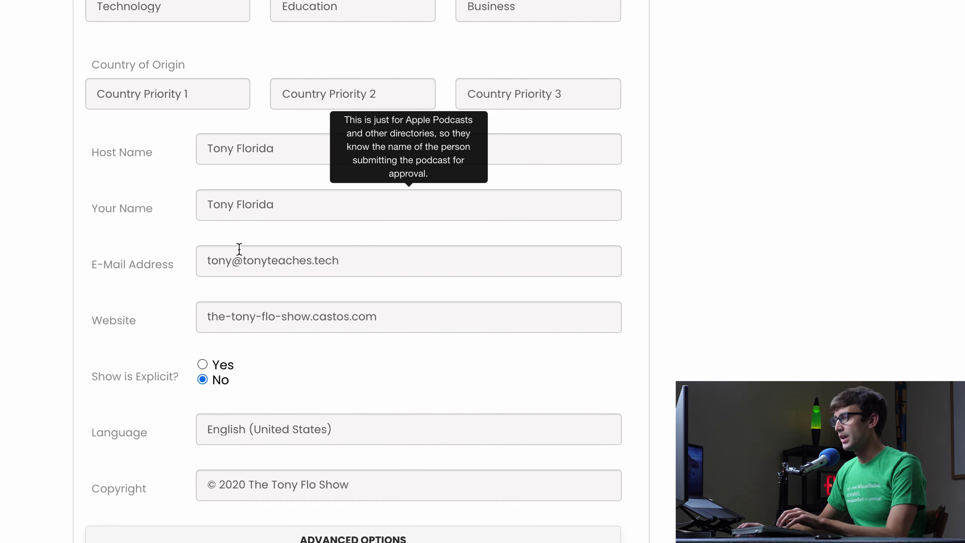
{"action": "left_click", "coordinate": [102, 258]}
{"action": "scroll", "coordinate": [102, 263], "scroll_direction": "down", "scroll_amount": 2}
- Set the Website field to site3.xyz, checking the address against the WordPress site
{"action": "left_click", "coordinate": [268, 250]}
{"action": "left_click_drag", "start_coordinate": [377, 247], "coordinate": [207, 232]}
{"action": "type", "text": "site3.xyz"}
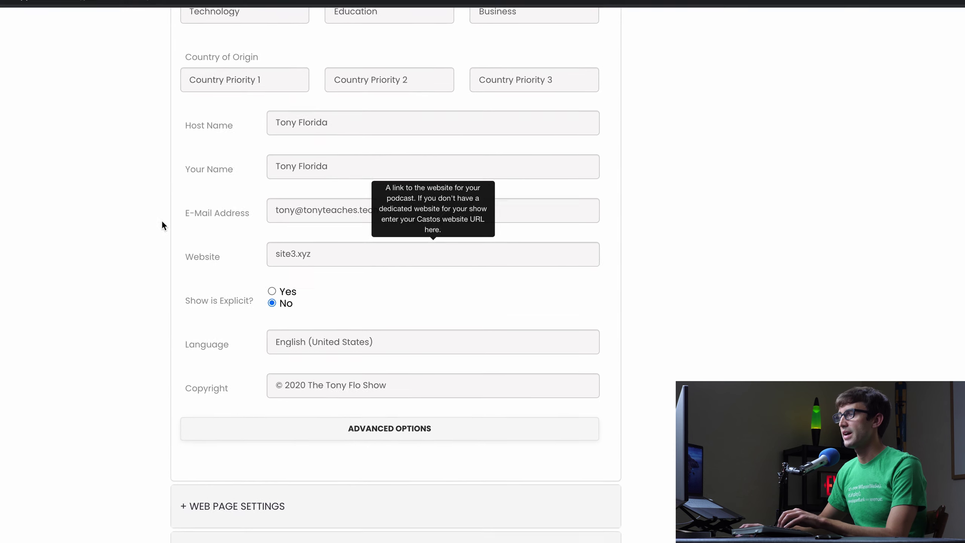
{"action": "left_click", "coordinate": [114, 11]}
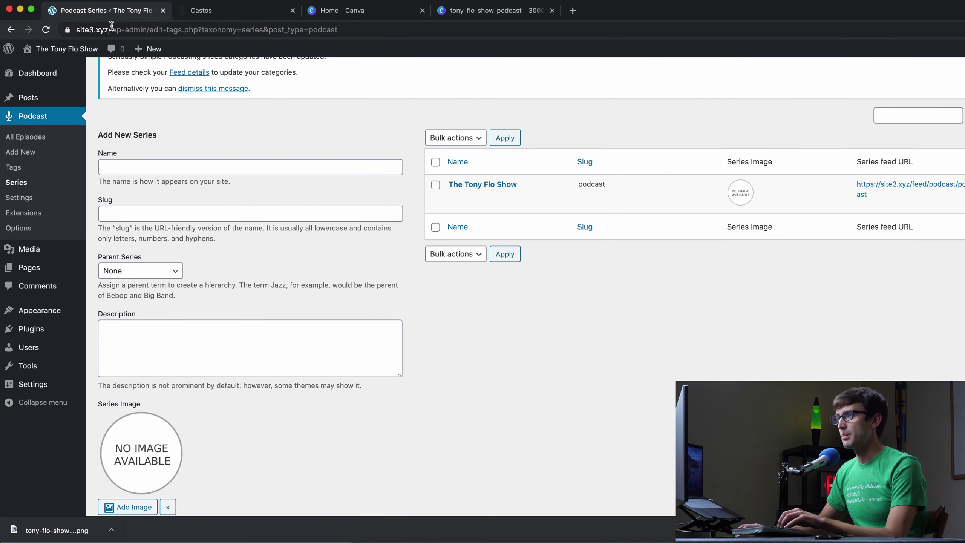
{"action": "left_click", "coordinate": [227, 17]}
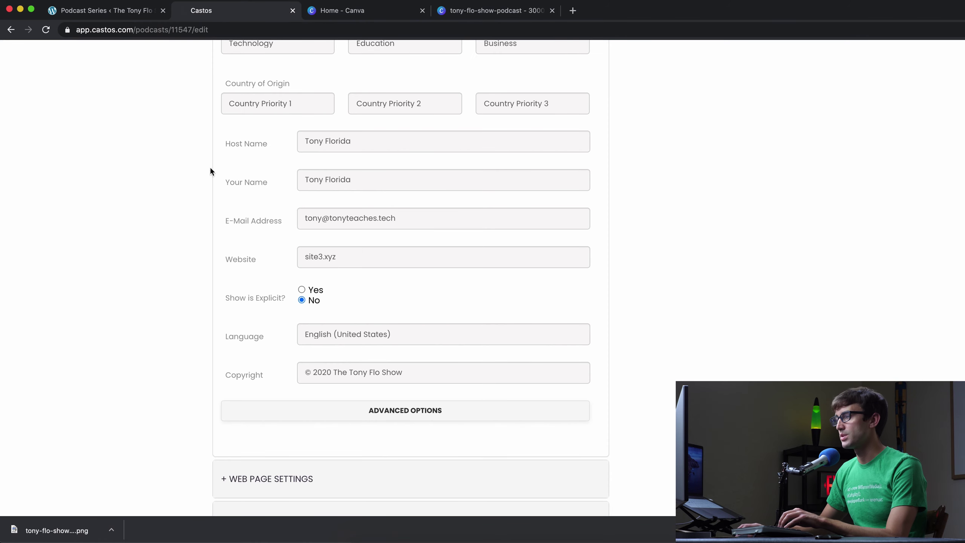
{"action": "scroll", "coordinate": [226, 228], "scroll_direction": "down", "scroll_amount": 2}
{"action": "scroll", "coordinate": [228, 229], "scroll_direction": "down", "scroll_amount": 3}
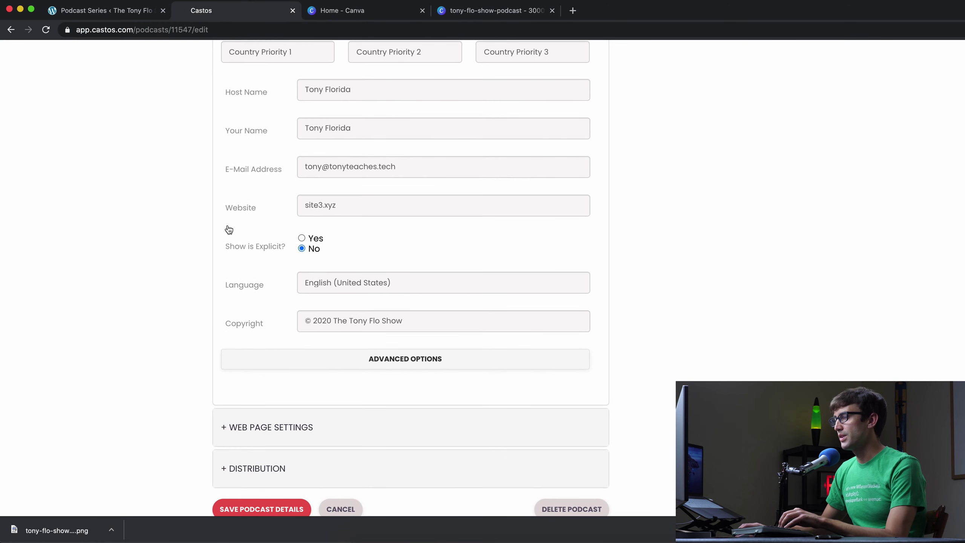
- Save the Castos podcast details, review the empty Episodes page, and return to WordPress
{"action": "left_click", "coordinate": [262, 470]}
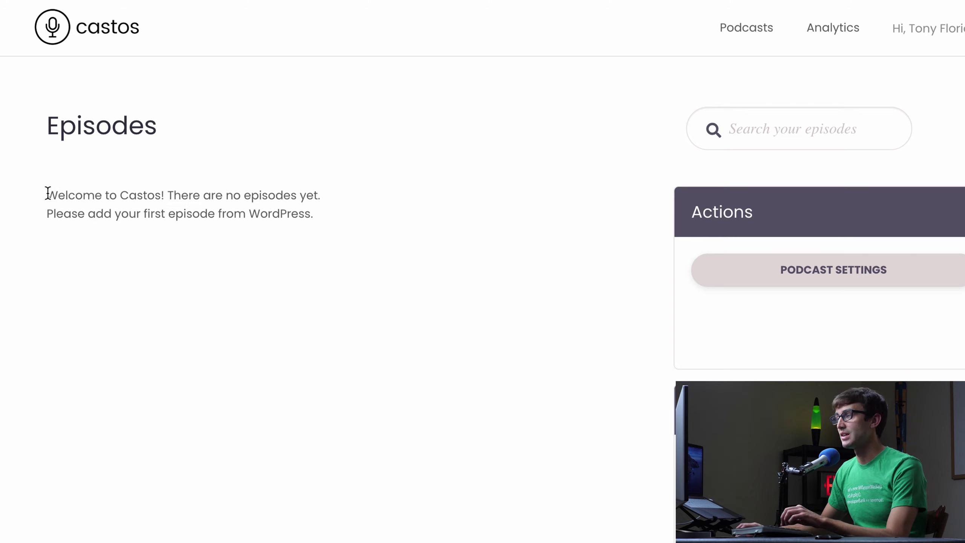
{"action": "left_click_drag", "start_coordinate": [46, 194], "coordinate": [328, 217]}
{"action": "left_click", "coordinate": [325, 219]}
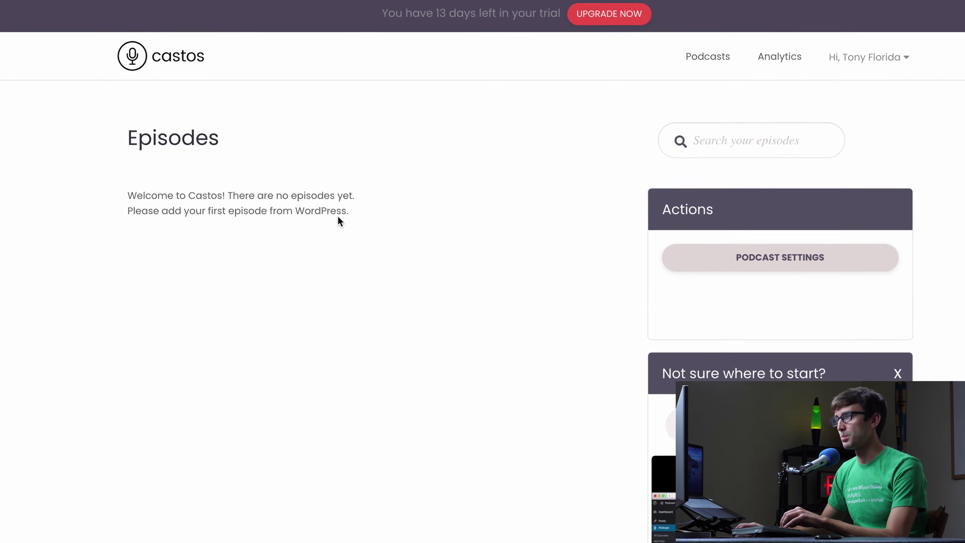
{"action": "left_click", "coordinate": [130, 11]}
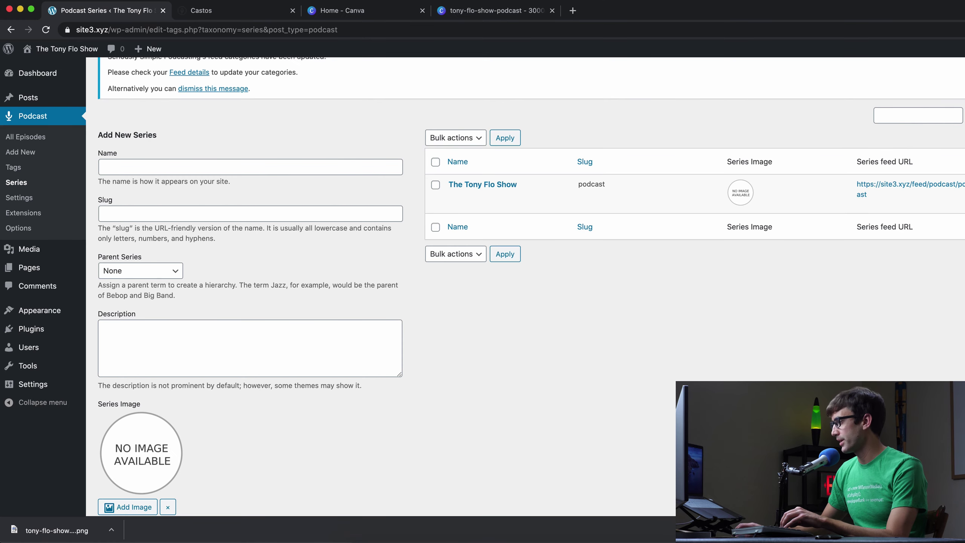
- Add a new podcast episode from All Episodes titled 'Welcome to My First Episode'
{"action": "left_click", "coordinate": [39, 139]}
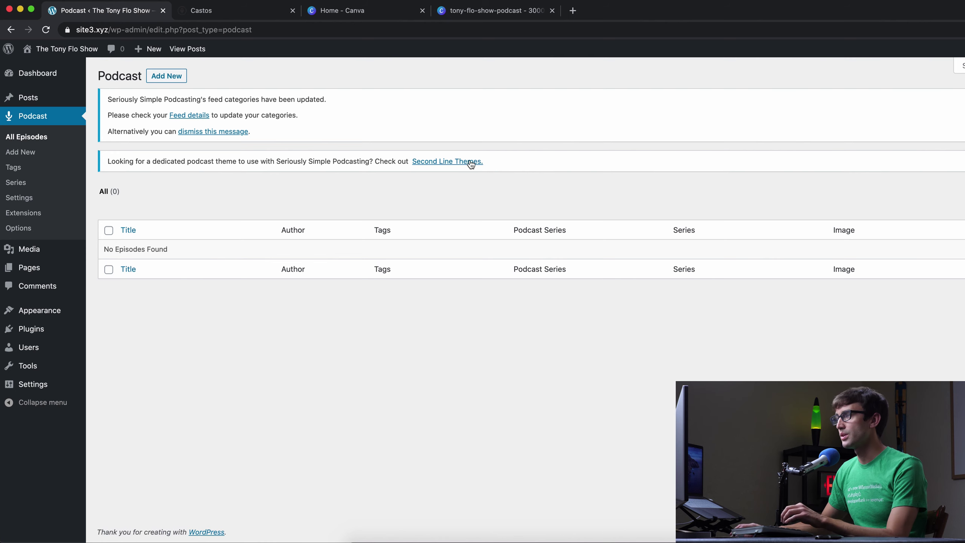
{"action": "left_click", "coordinate": [166, 76]}
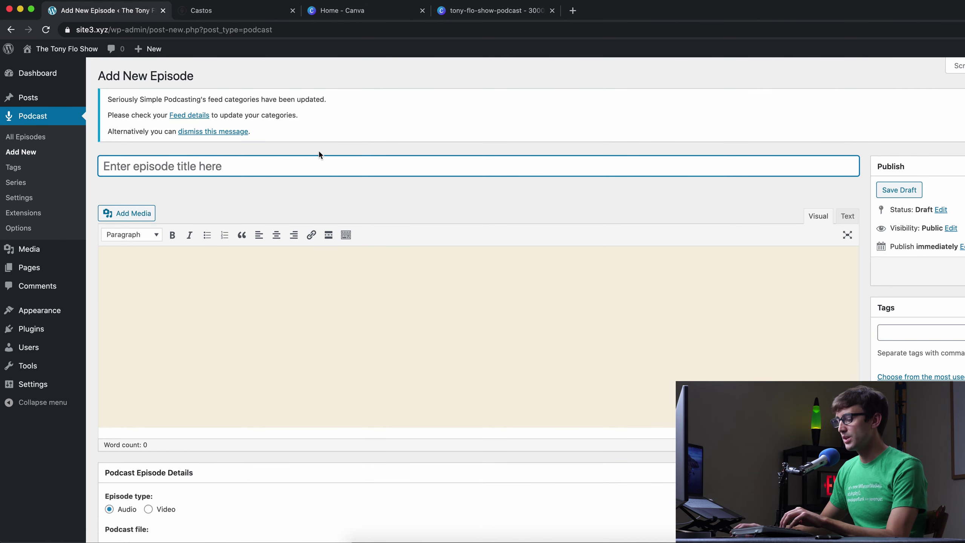
{"action": "type", "text": "T"}
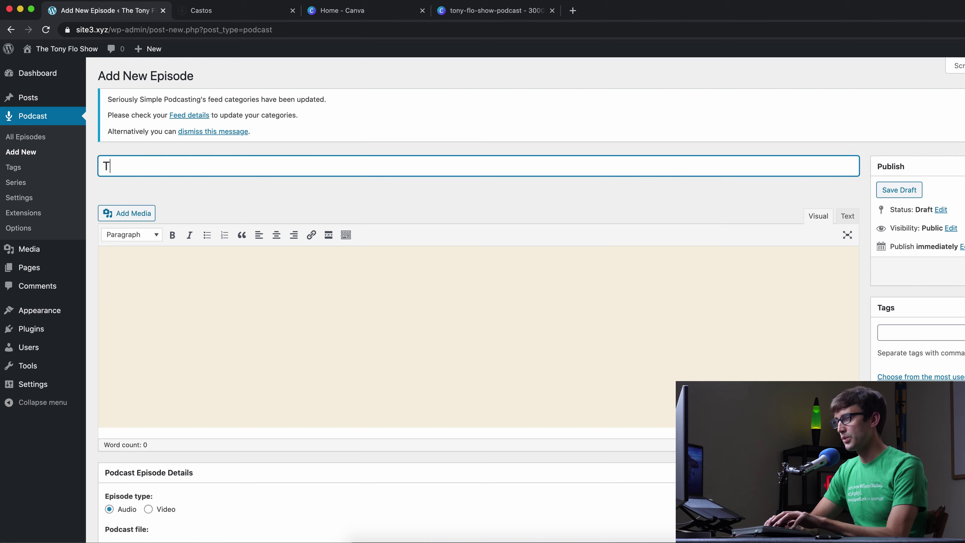
{"action": "key", "text": "BackSpace"}
{"action": "type", "text": "Wlec"}
{"action": "key", "text": "BackSpace"}
{"action": "key", "text": "BackSpace"}
{"action": "key", "text": "BackSpace"}
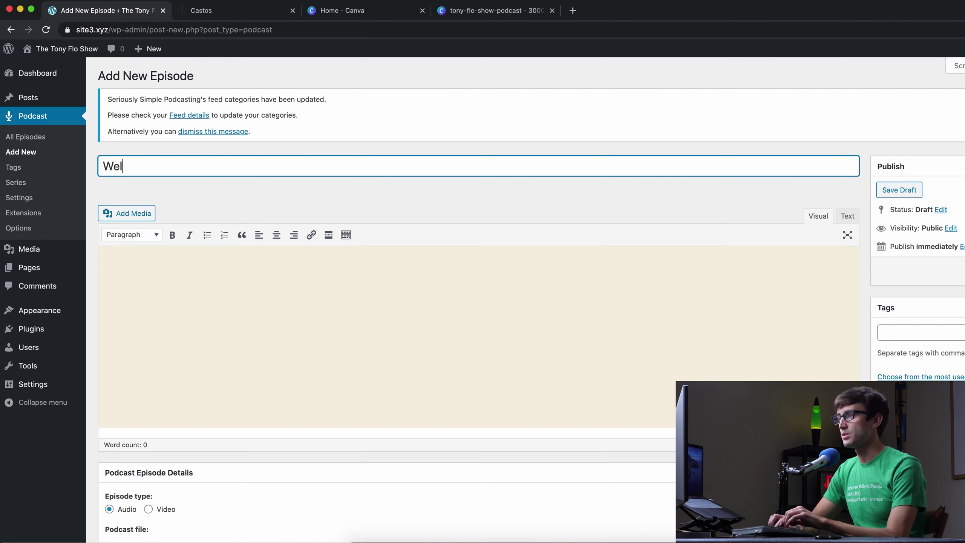
{"action": "type", "text": "elcome to"}
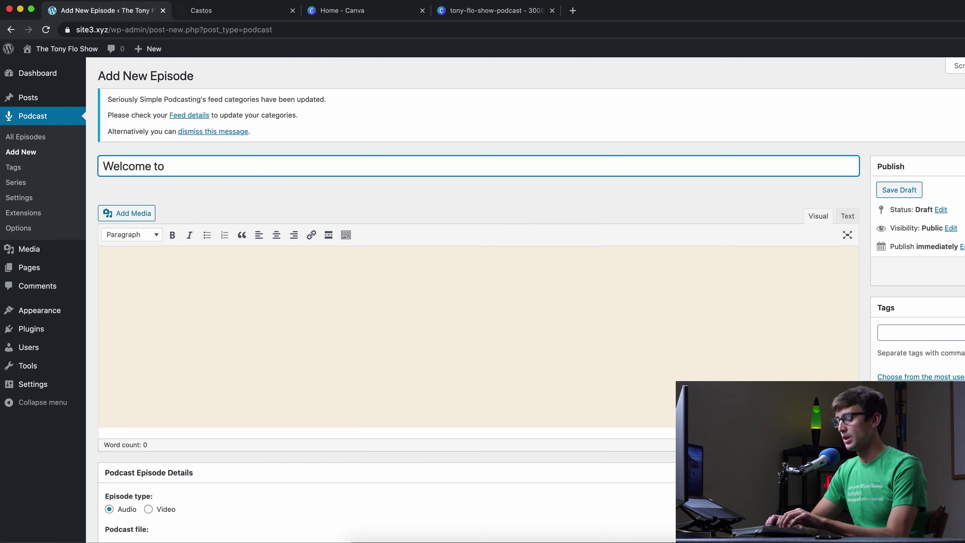
{"action": "type", "text": " my fist"}
{"action": "key", "text": "BackSpace"}
{"action": "key", "text": "BackSpace"}
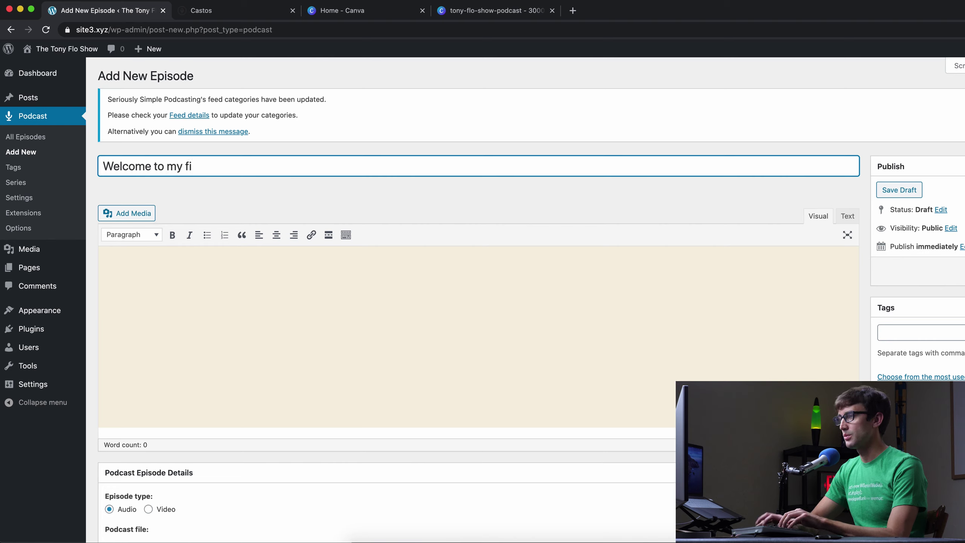
{"action": "key", "text": "BackSpace"}
{"action": "type", "text": "My First"}
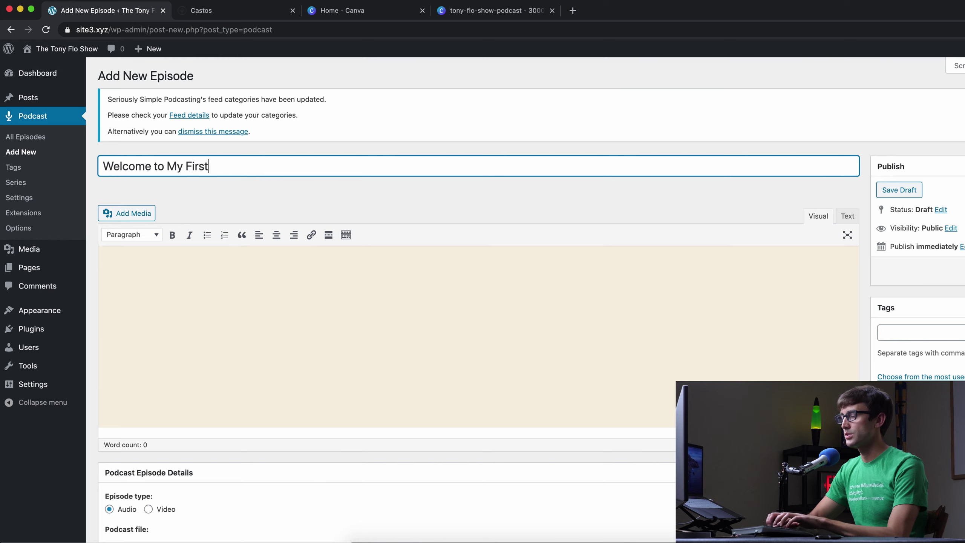
{"action": "type", "text": " Episode"}
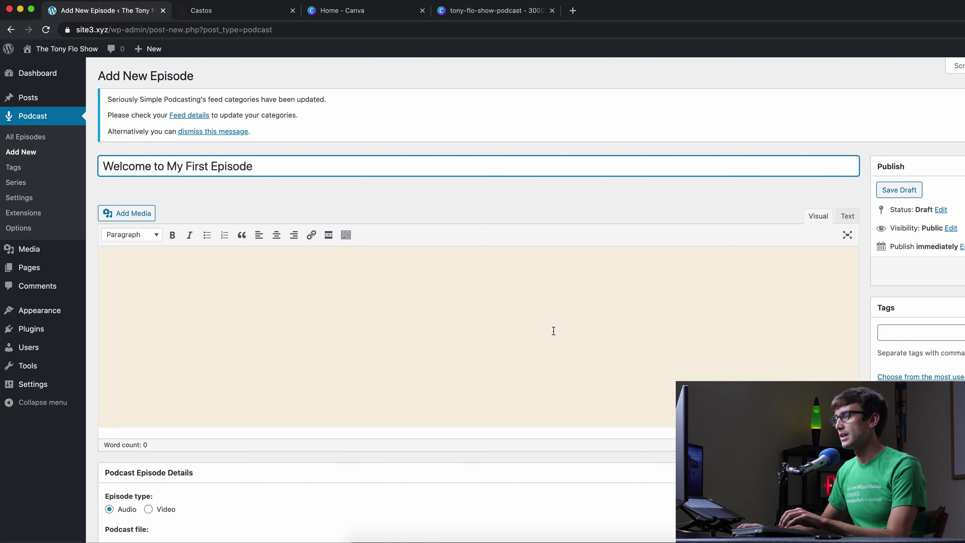
{"action": "left_click", "coordinate": [552, 329]}
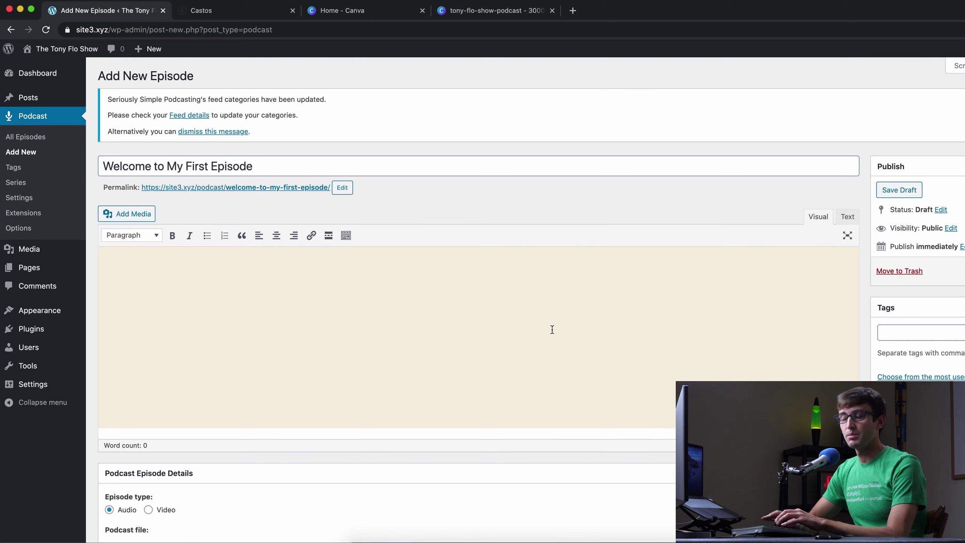
- Write the description 'This is my very first podcast episode. I hope you enjoy it. Thank you for listening'
{"action": "type", "text": "This is my very first pos"}
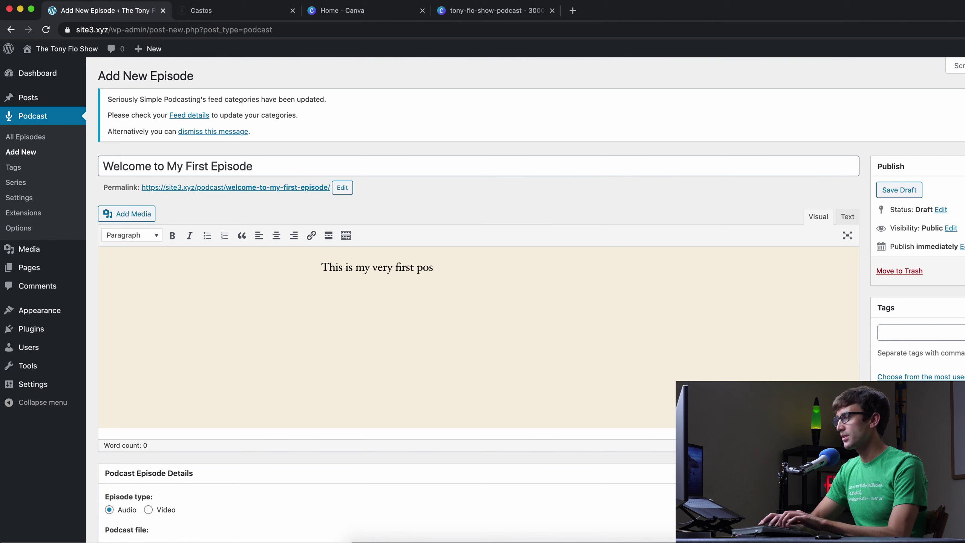
{"action": "key", "text": "BackSpace"}
{"action": "type", "text": "dca"}
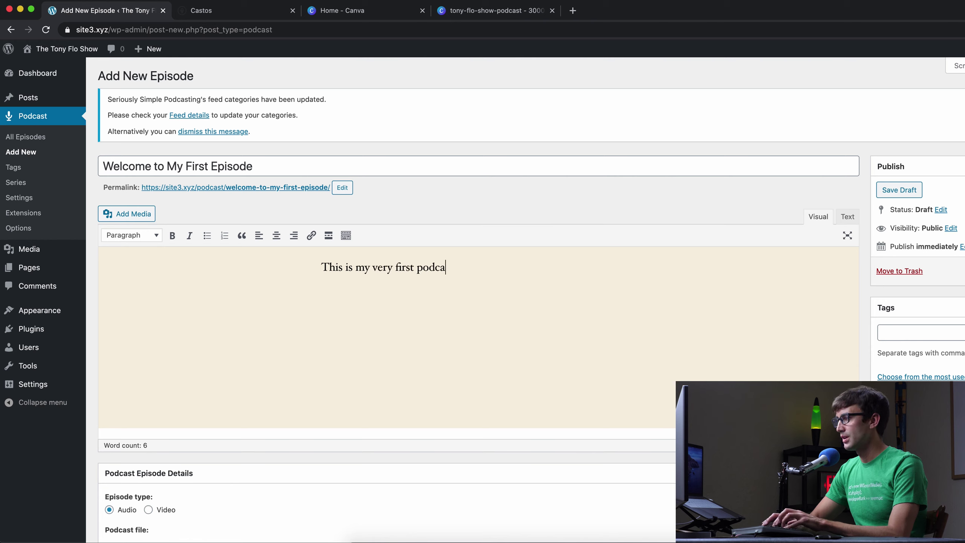
{"action": "type", "text": "st episode. I hope you enjoy"}
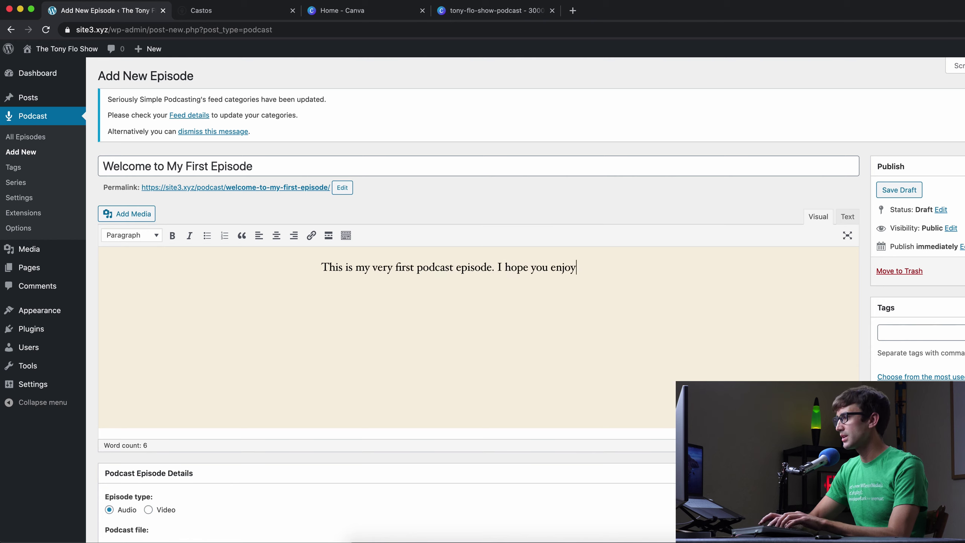
{"action": "type", "text": " it. Thank you for listening."}
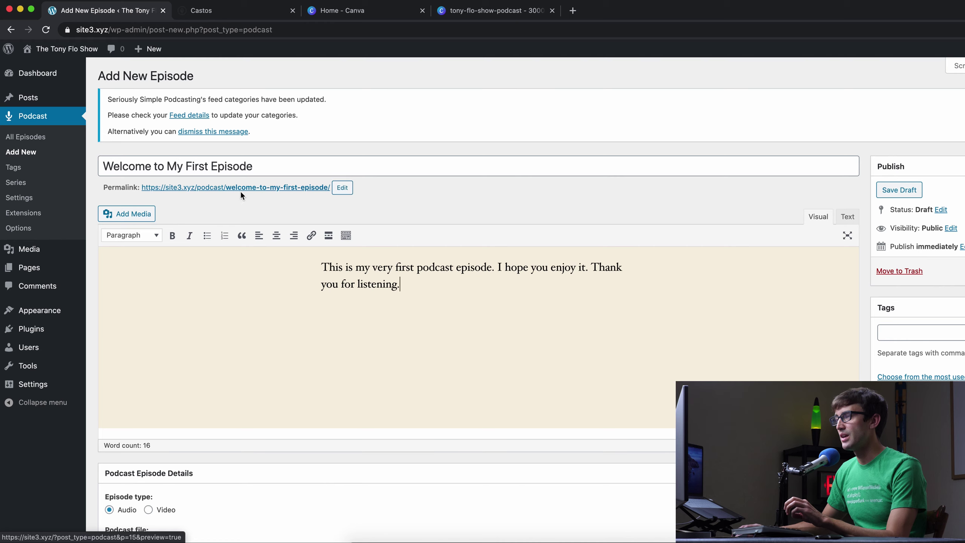
- Shorten the episode's permalink slug to first-episode
{"action": "left_click", "coordinate": [349, 191]}
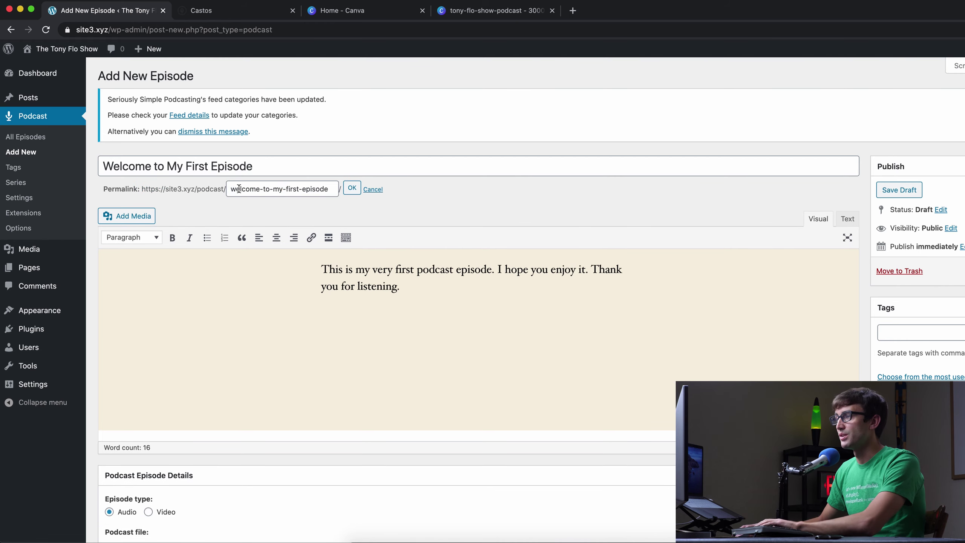
{"action": "left_click_drag", "start_coordinate": [286, 189], "coordinate": [220, 189]}
{"action": "key", "text": "BackSpace"}
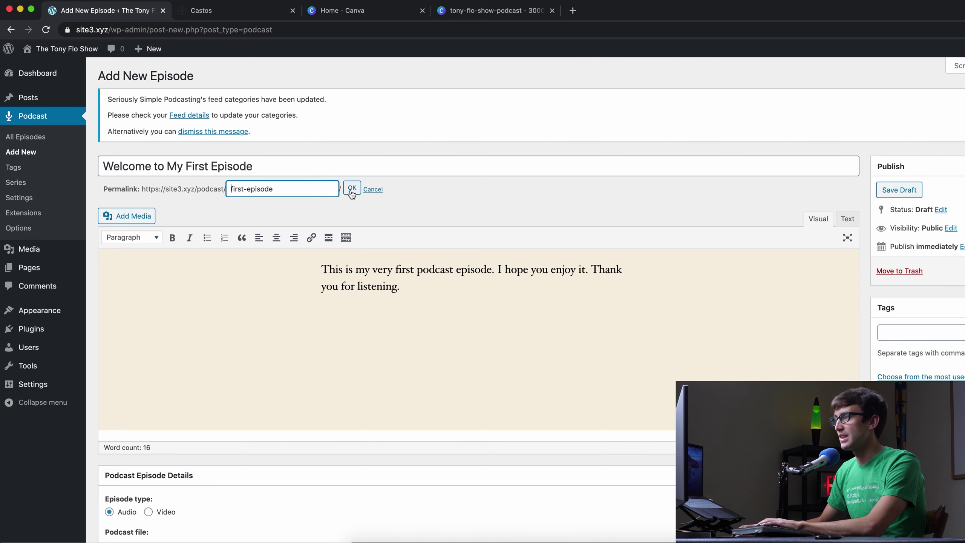
{"action": "left_click", "coordinate": [351, 188]}
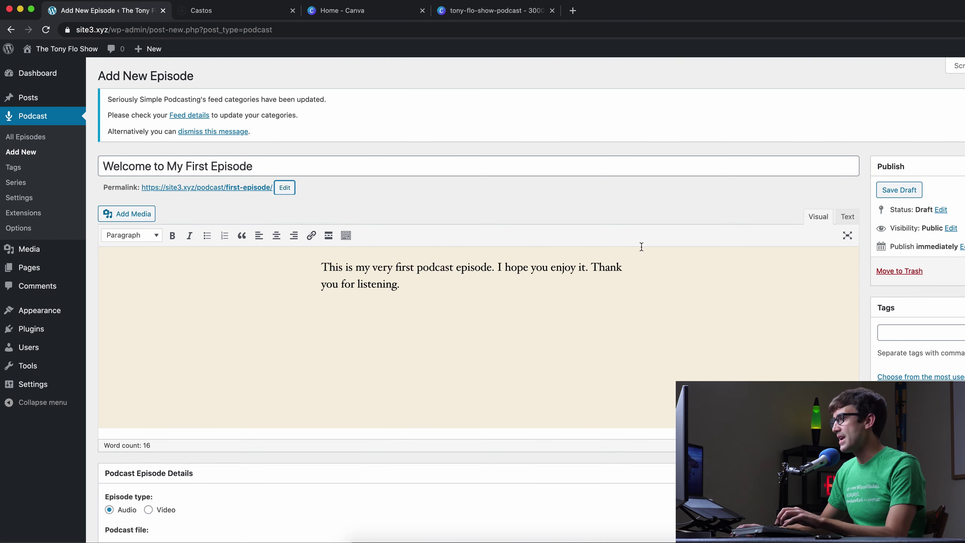
{"action": "scroll", "coordinate": [642, 326], "scroll_direction": "down", "scroll_amount": 4}
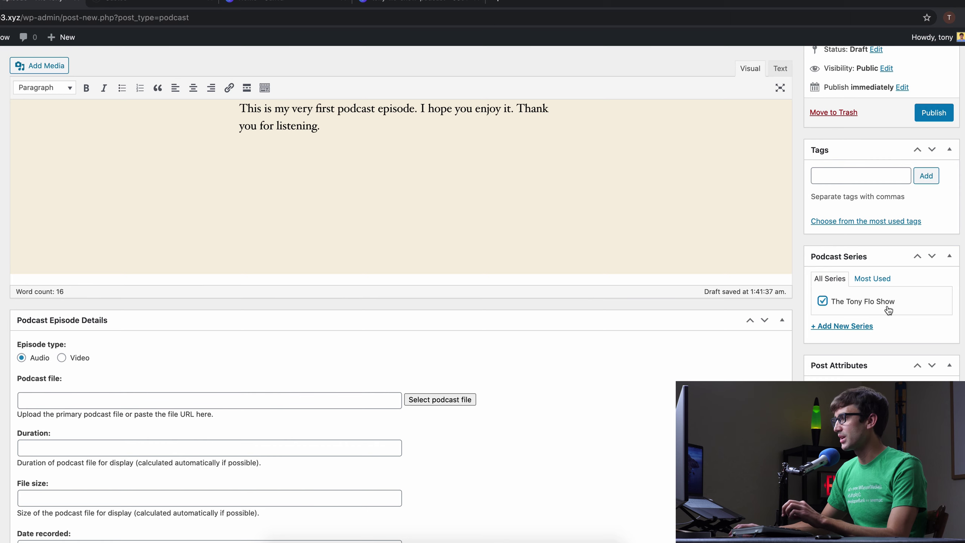
{"action": "scroll", "coordinate": [205, 343], "scroll_direction": "down", "scroll_amount": 1}
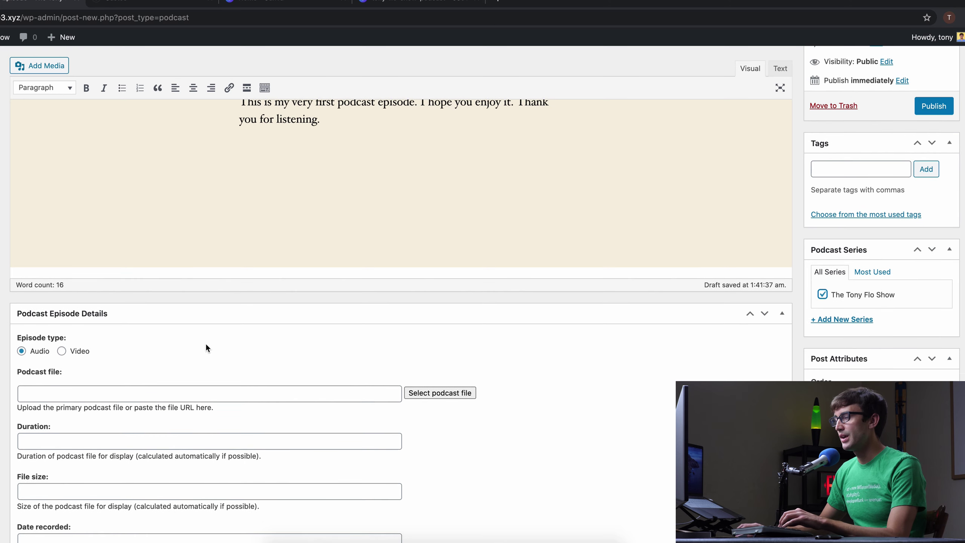
{"action": "scroll", "coordinate": [206, 345], "scroll_direction": "down", "scroll_amount": 5}
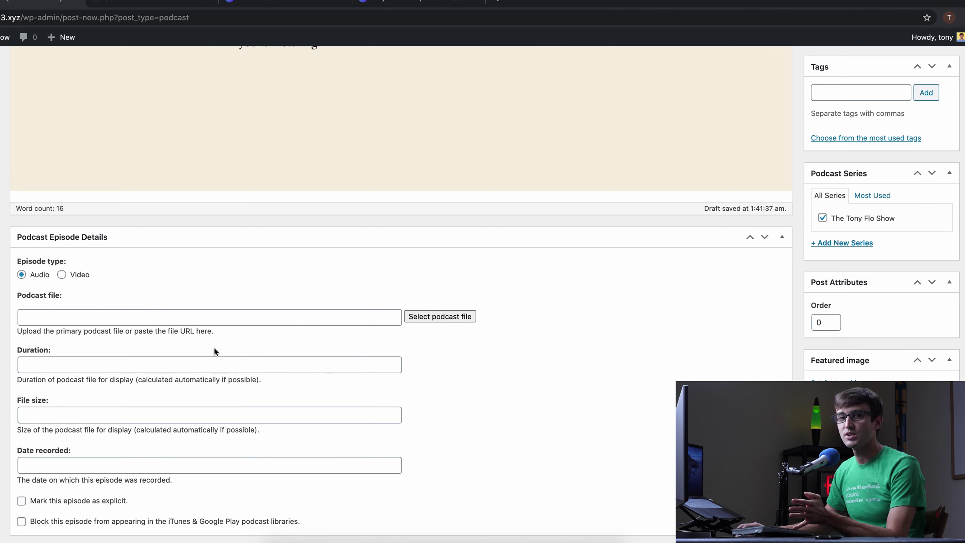
- Upload tfs-episode-1.WAV as the episode's podcast file
{"action": "left_click", "coordinate": [440, 316]}
{"action": "left_click", "coordinate": [377, 122]}
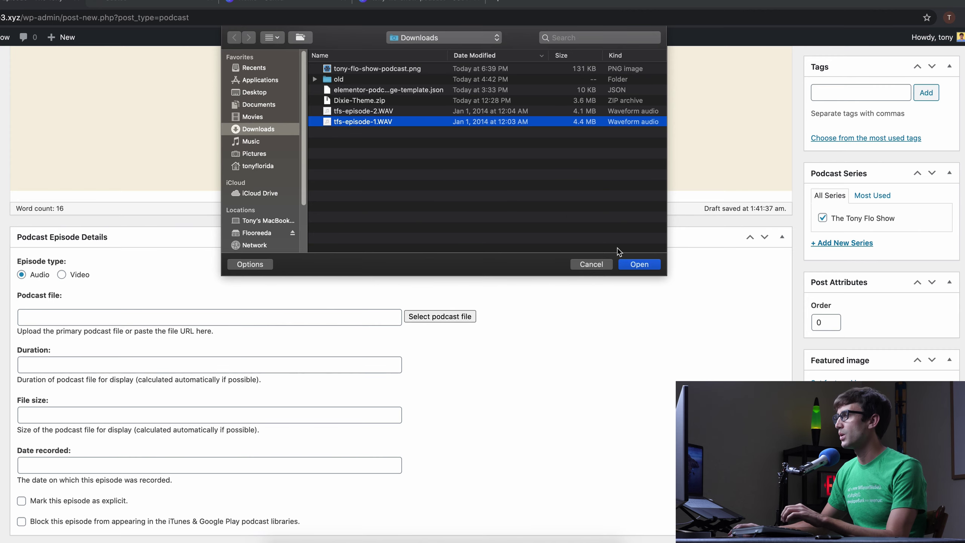
{"action": "left_click", "coordinate": [639, 264]}
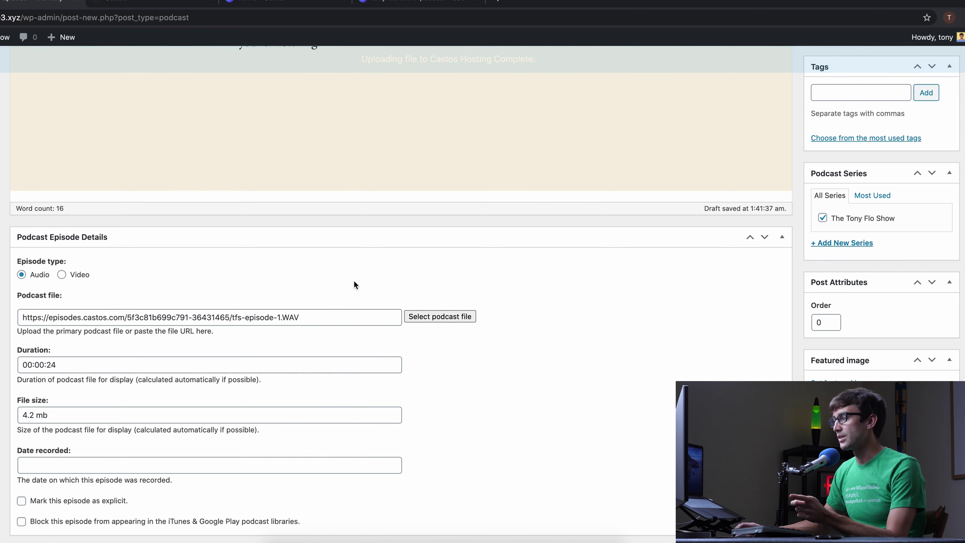
{"action": "scroll", "coordinate": [372, 305], "scroll_direction": "down", "scroll_amount": 2}
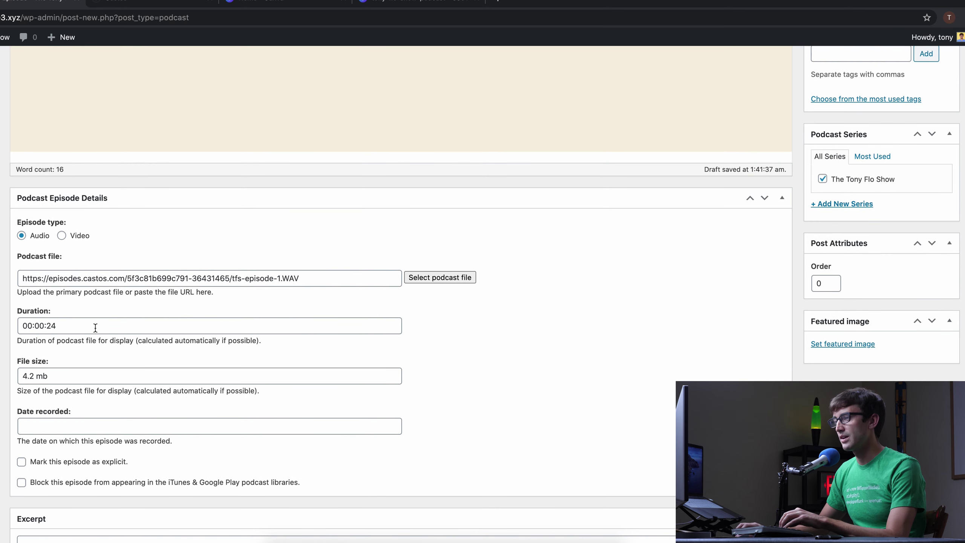
{"action": "scroll", "coordinate": [95, 335], "scroll_direction": "down", "scroll_amount": 2}
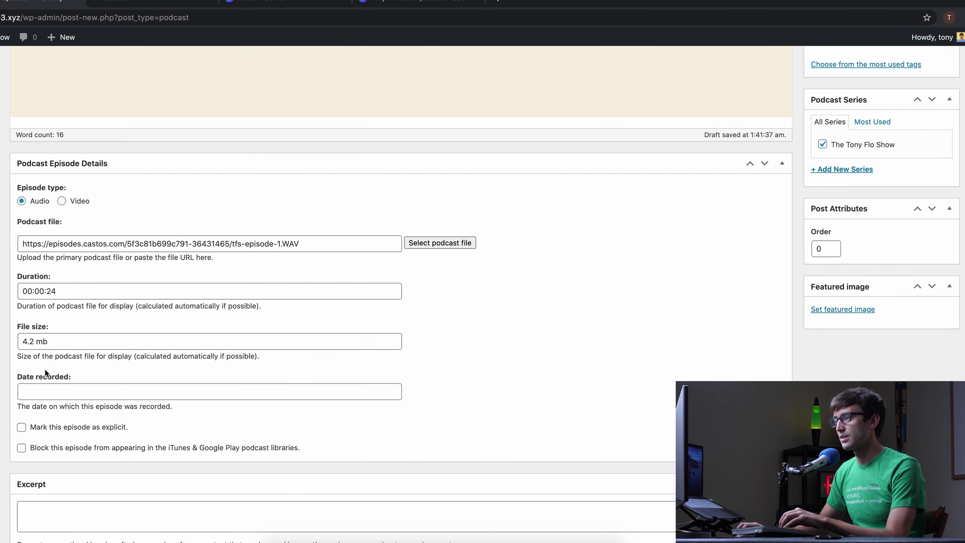
- Set the Date recorded to 18 August 2020
{"action": "left_click", "coordinate": [94, 393]}
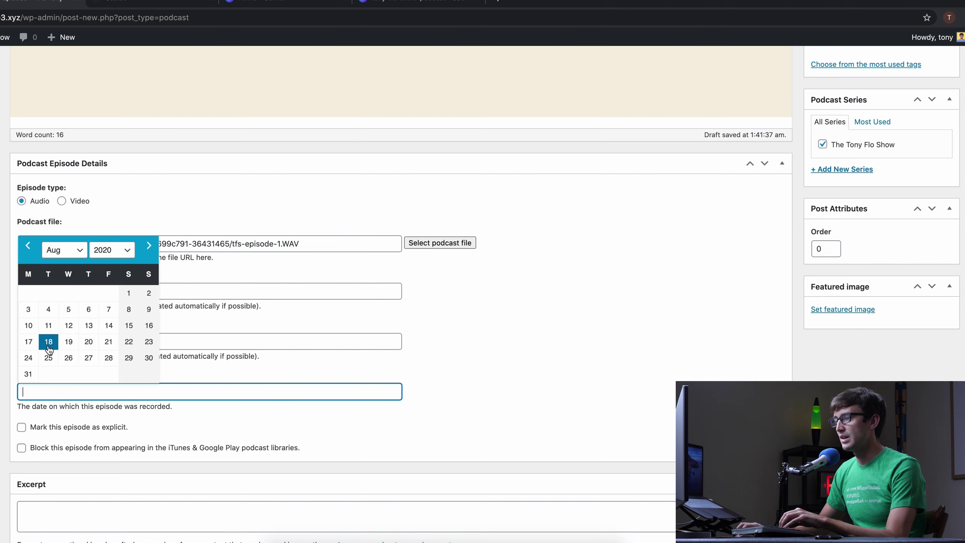
{"action": "left_click", "coordinate": [49, 346]}
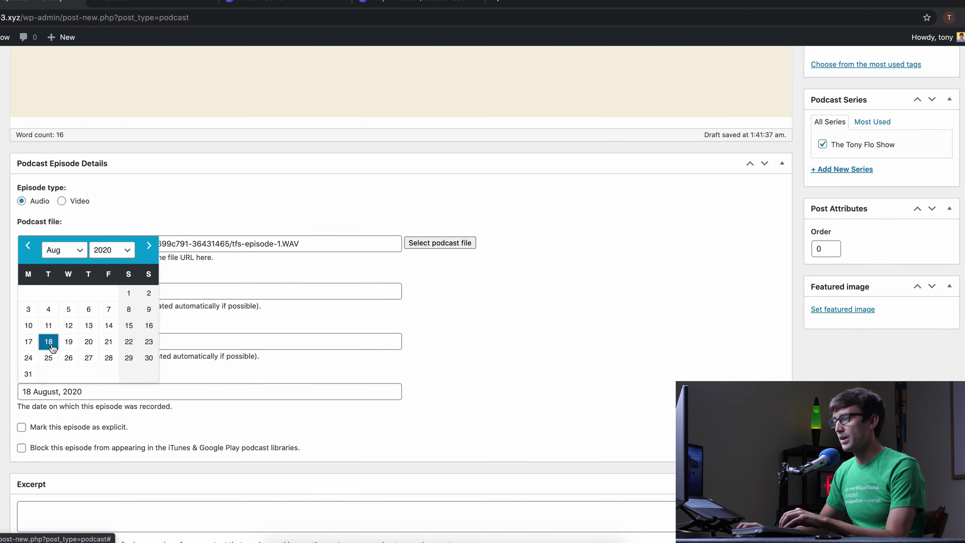
{"action": "scroll", "coordinate": [114, 373], "scroll_direction": "down", "scroll_amount": 4}
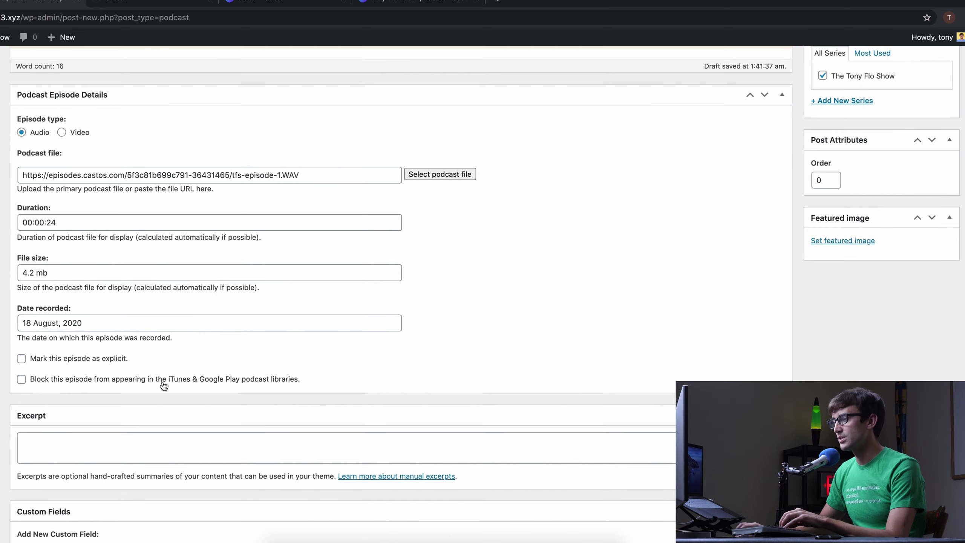
{"action": "scroll", "coordinate": [164, 385], "scroll_direction": "down", "scroll_amount": 8}
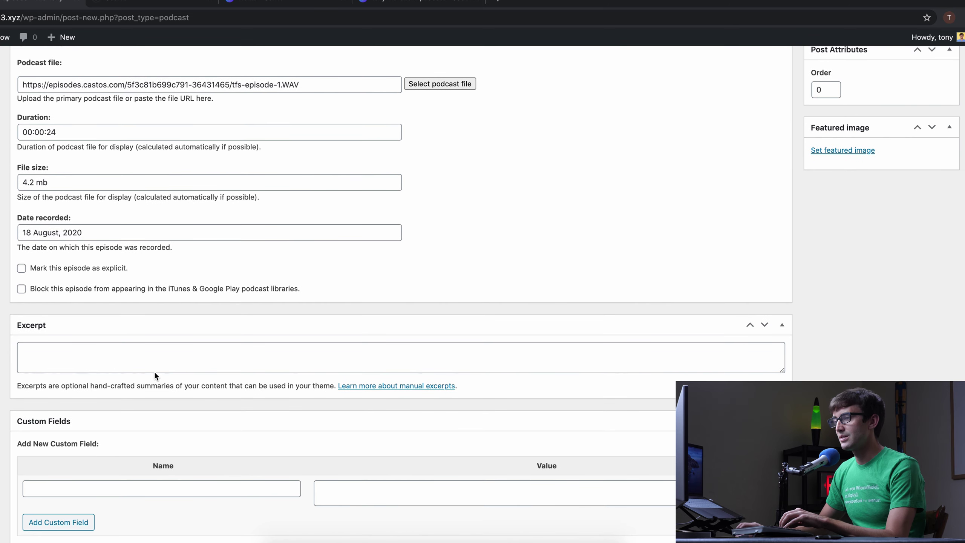
{"action": "scroll", "coordinate": [131, 359], "scroll_direction": "up", "scroll_amount": 2}
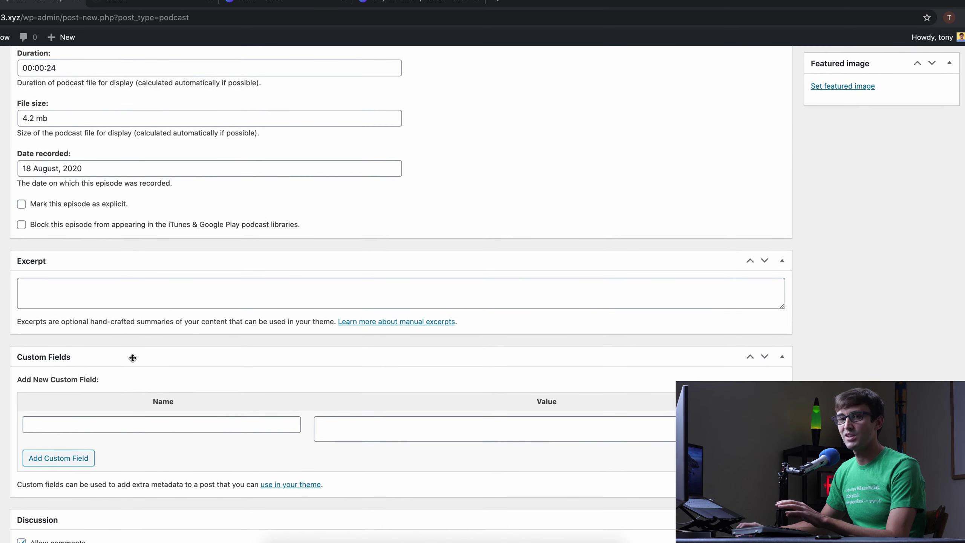
{"action": "scroll", "coordinate": [145, 351], "scroll_direction": "up", "scroll_amount": 2}
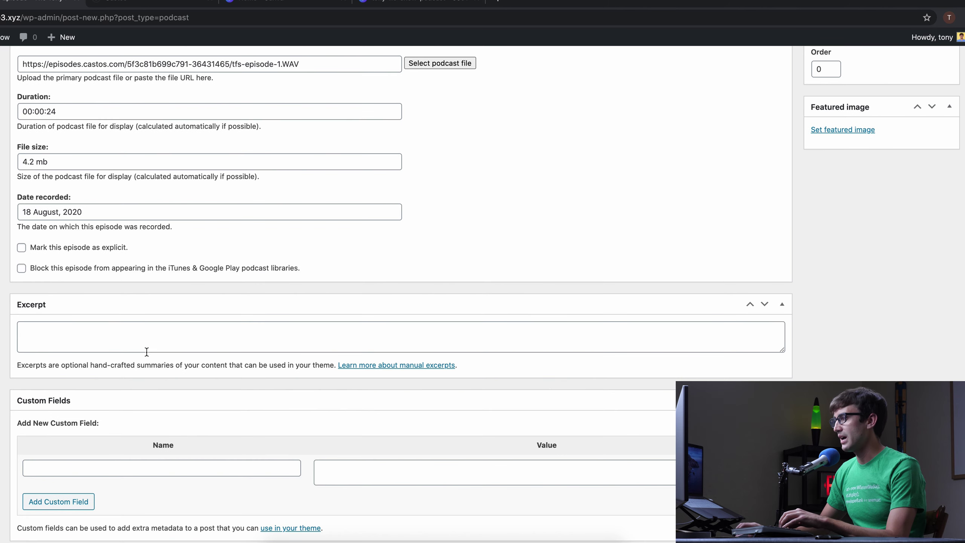
{"action": "scroll", "coordinate": [148, 351], "scroll_direction": "up", "scroll_amount": 4}
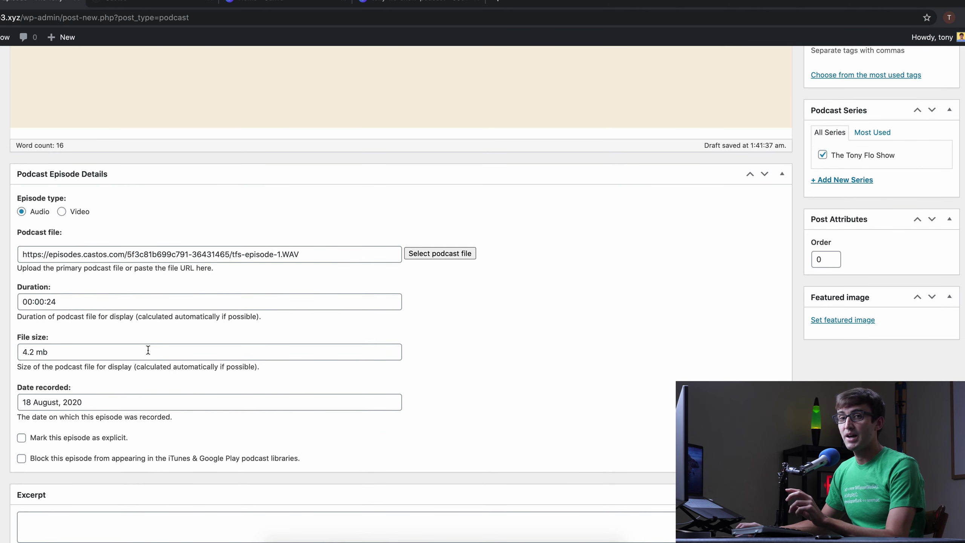
{"action": "scroll", "coordinate": [868, 312], "scroll_direction": "up", "scroll_amount": 2}
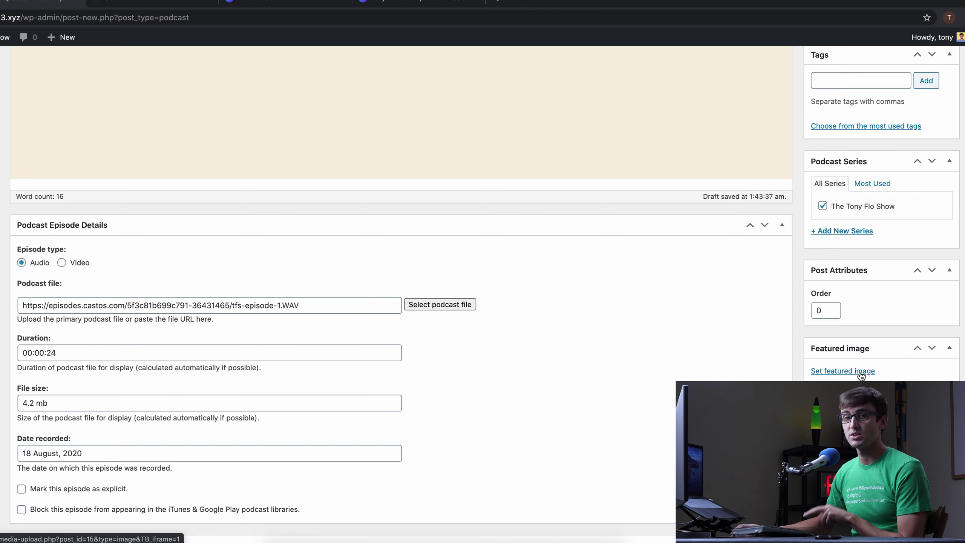
{"action": "left_click", "coordinate": [227, 7]}
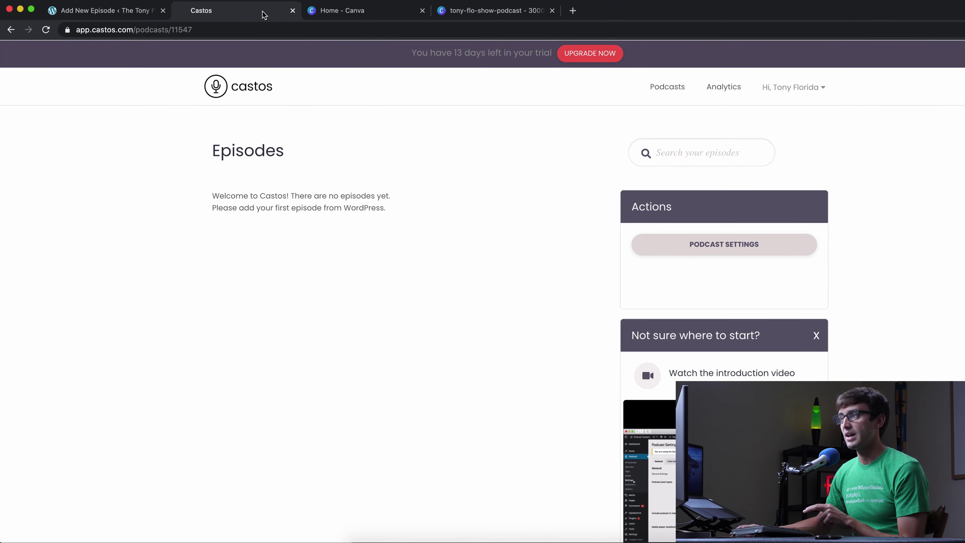
{"action": "left_click", "coordinate": [669, 87]}
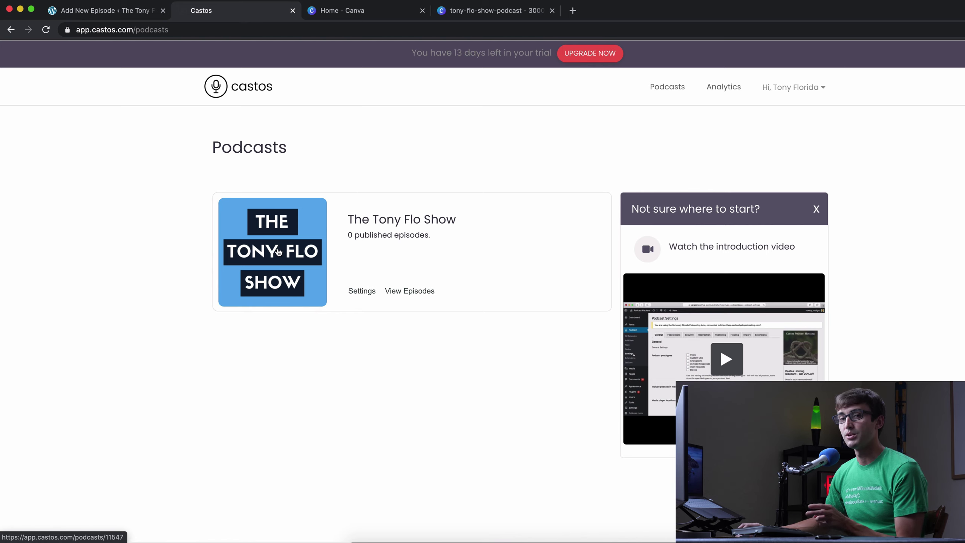
{"action": "left_click", "coordinate": [101, 10]}
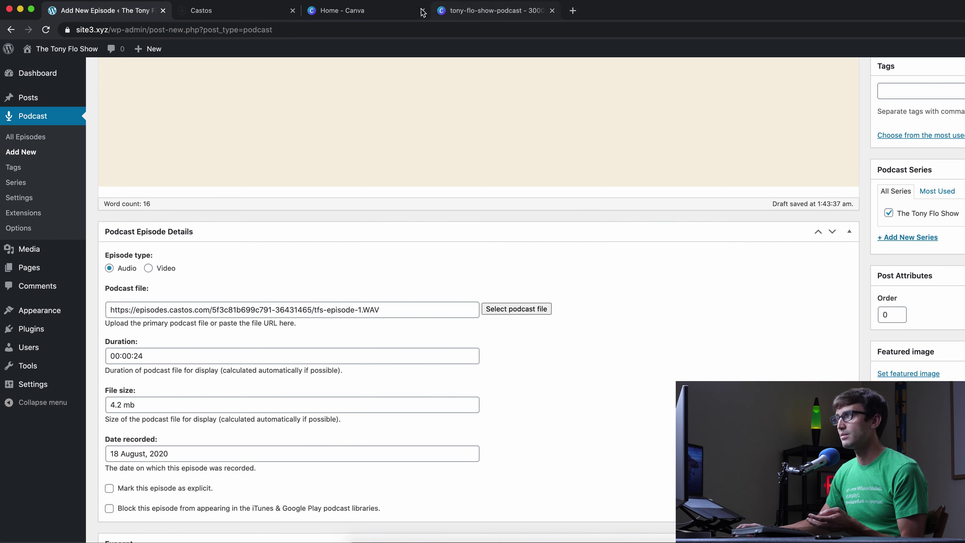
- Create a custom-size Canva design of 500 × 500 px from the home page
{"action": "left_click", "coordinate": [402, 10]}
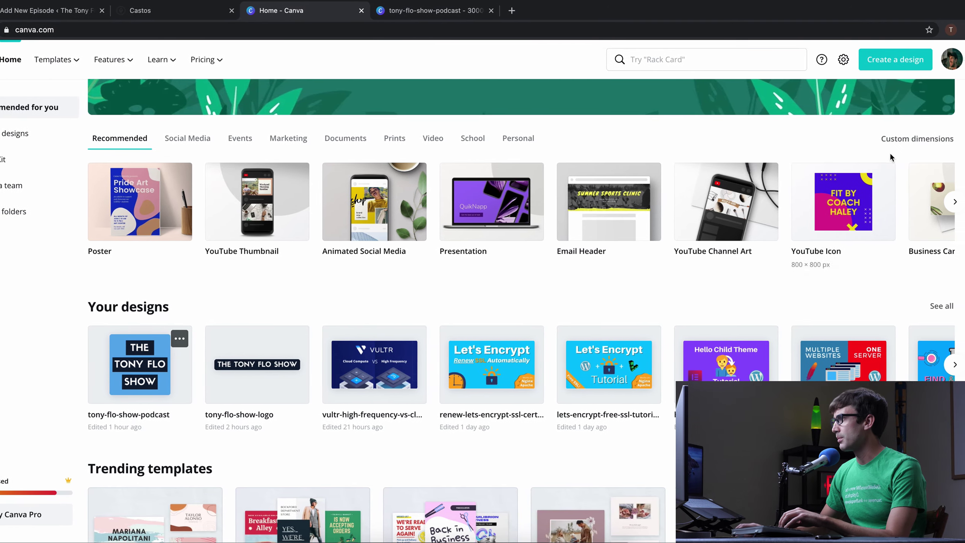
{"action": "left_click", "coordinate": [938, 139]}
{"action": "type", "text": "500"}
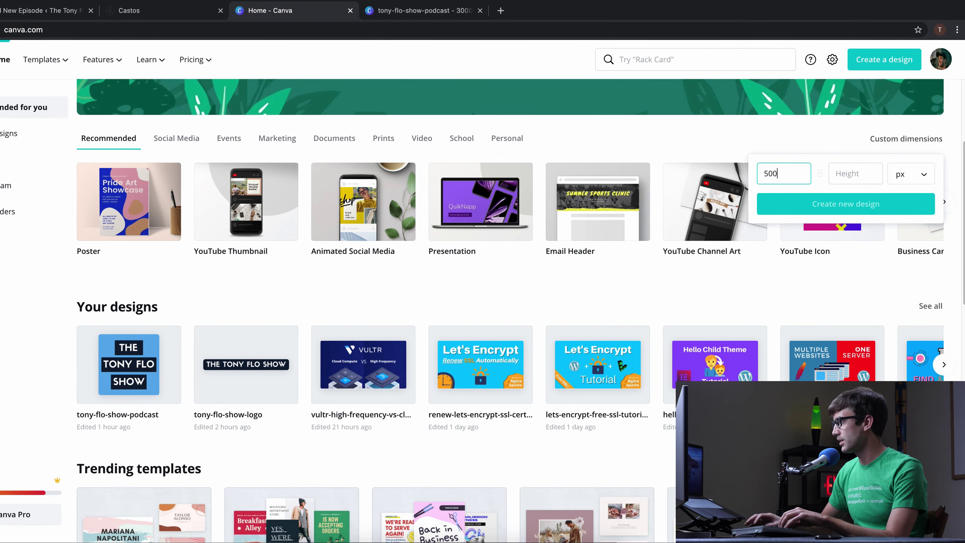
{"action": "key", "text": "Tab"}
{"action": "type", "text": "500"}
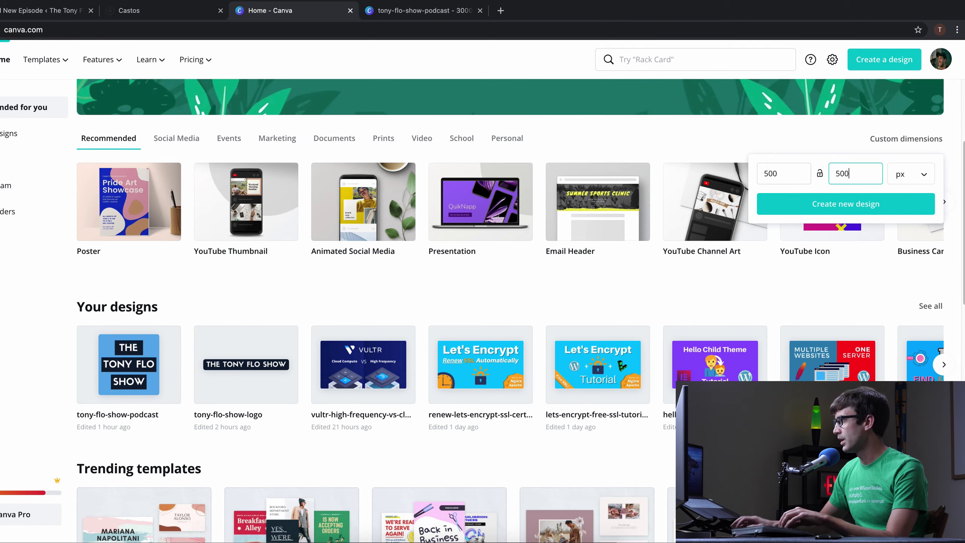
{"action": "key", "text": "Return"}
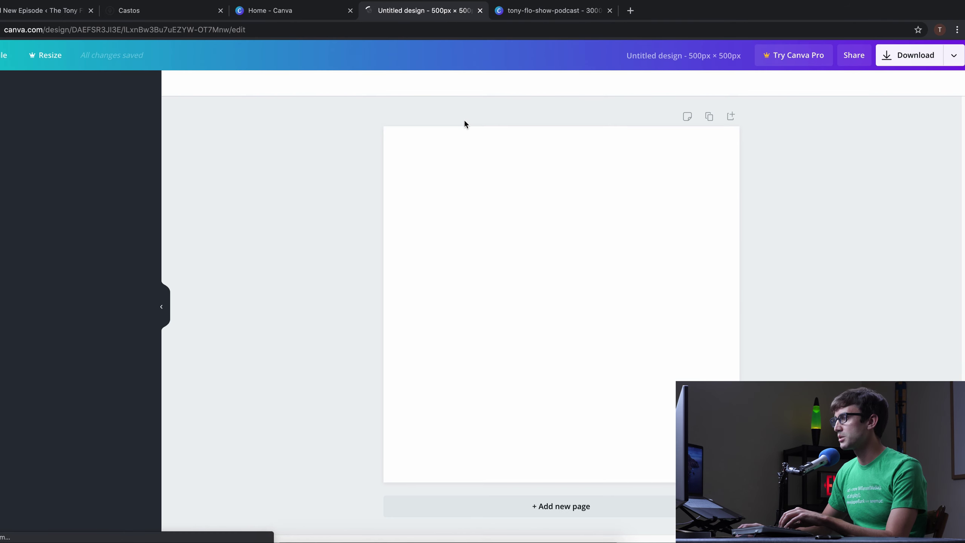
- Copy the cover's title boxes and blue background into the new design, keeping only SHOW
{"action": "left_click", "coordinate": [536, 15]}
{"action": "key", "text": "ctrl+a"}
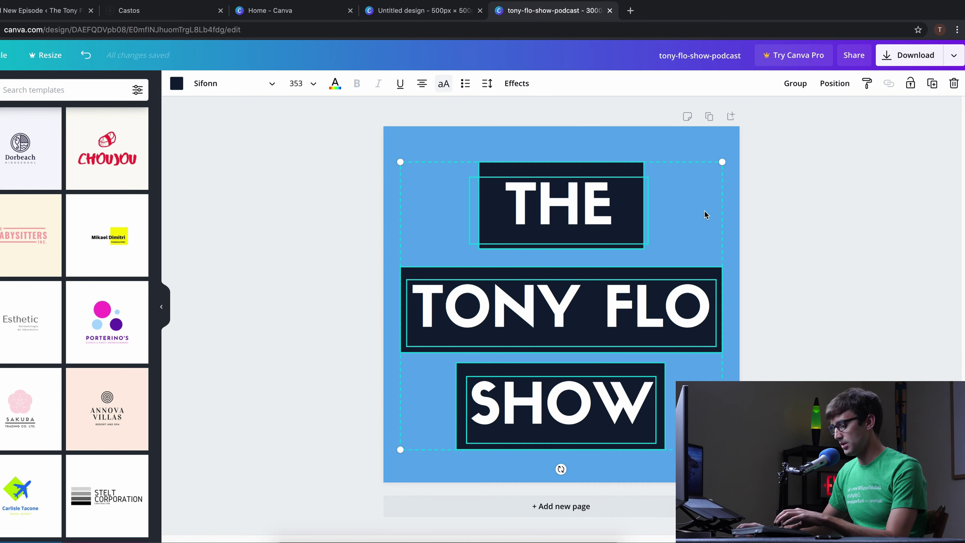
{"action": "left_click", "coordinate": [412, 11]}
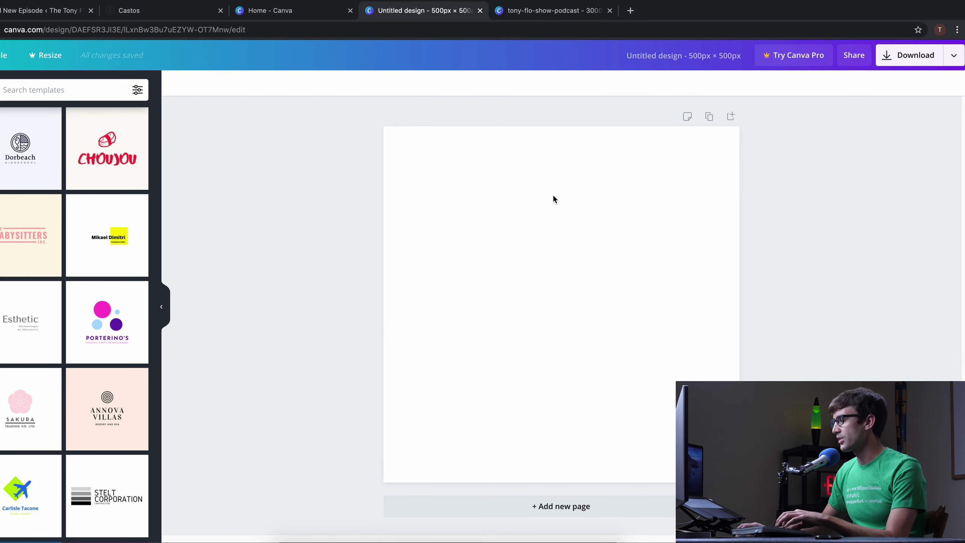
{"action": "key", "text": "ctrl+v"}
{"action": "left_click_drag", "start_coordinate": [739, 126], "coordinate": [716, 147]}
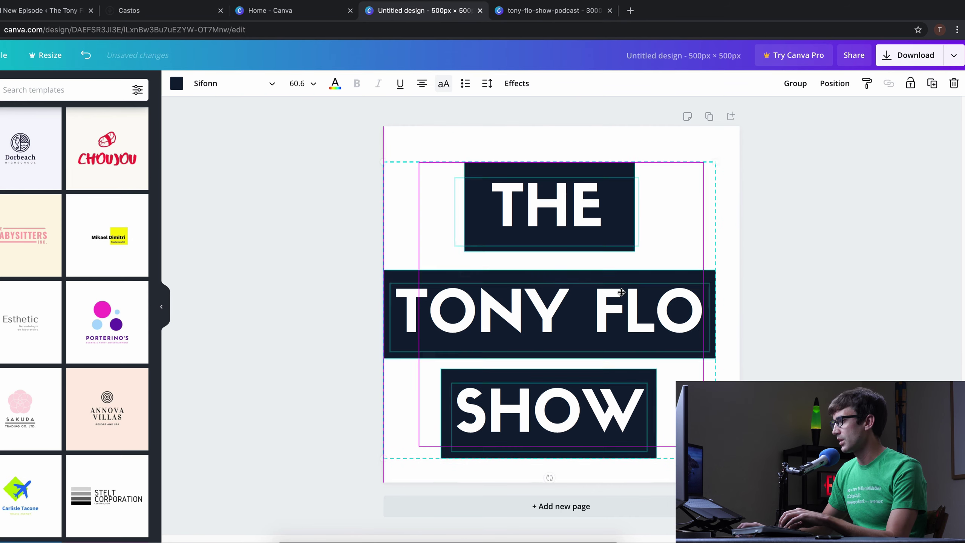
{"action": "left_click_drag", "start_coordinate": [551, 296], "coordinate": [562, 310]}
{"action": "left_click", "coordinate": [815, 336]}
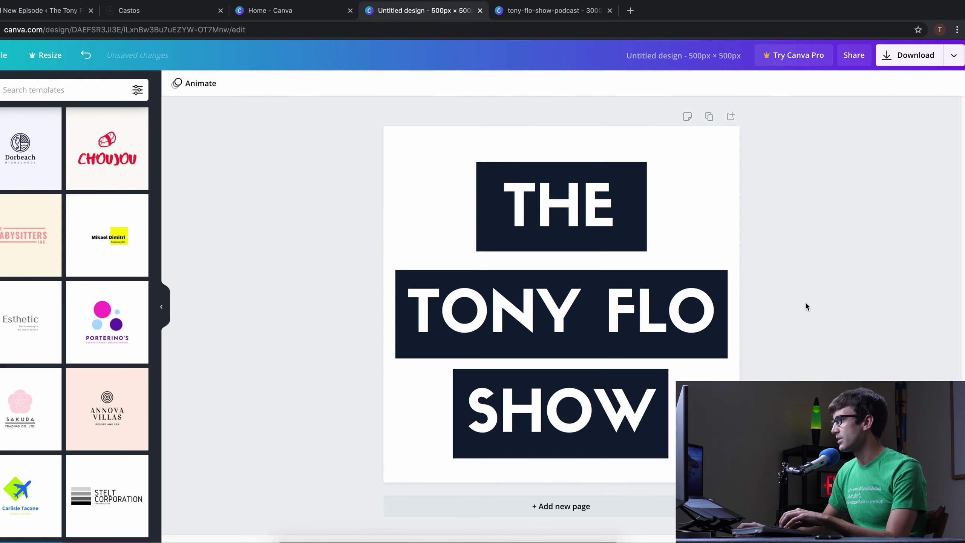
{"action": "left_click_drag", "start_coordinate": [809, 357], "coordinate": [417, 177]}
{"action": "key", "text": "Delete"}
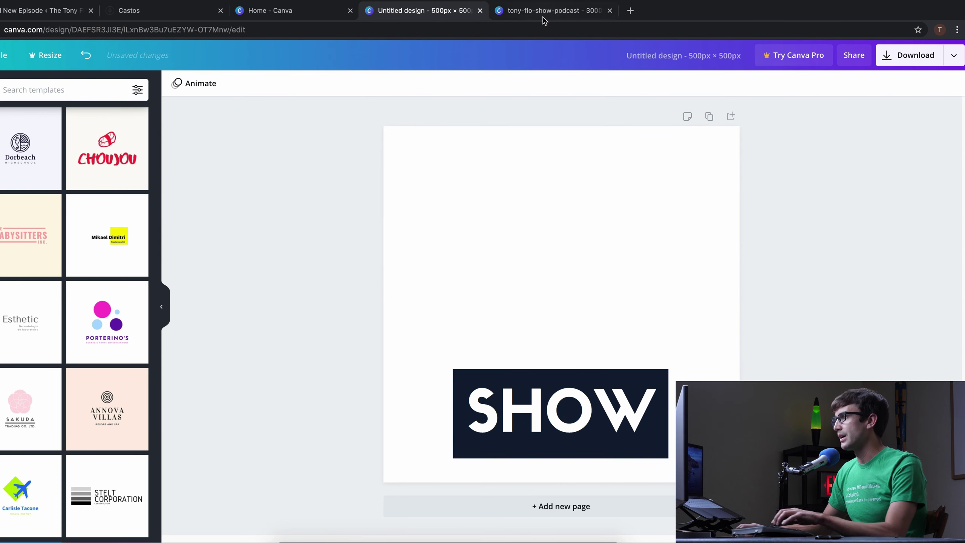
{"action": "left_click", "coordinate": [543, 17]}
{"action": "left_click", "coordinate": [423, 148]}
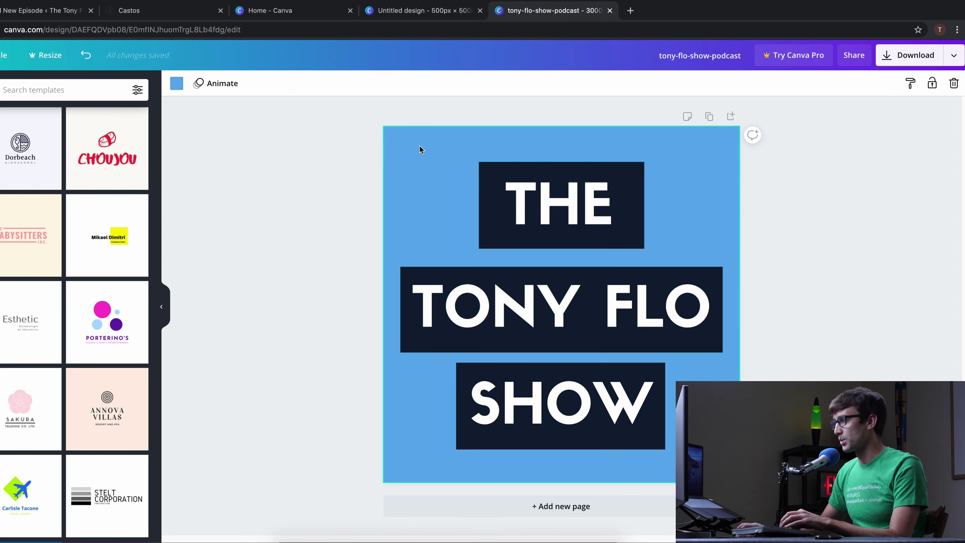
{"action": "left_click", "coordinate": [440, 17]}
- Change the title to EPISODE 1, sized onto one line and centred in the dark box
{"action": "left_click", "coordinate": [560, 405]}
{"action": "key", "text": "Return"}
{"action": "type", "text": "E"}
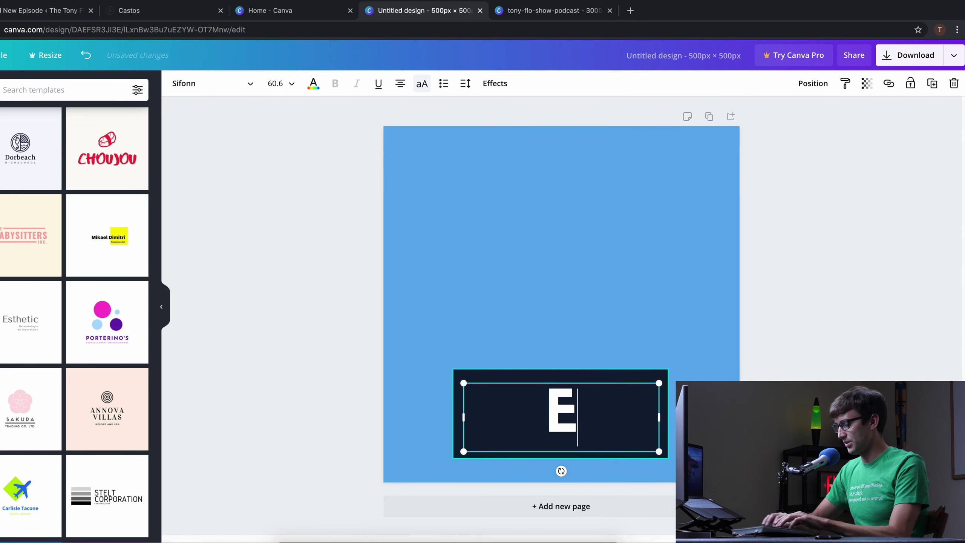
{"action": "type", "text": "PISODE 1"}
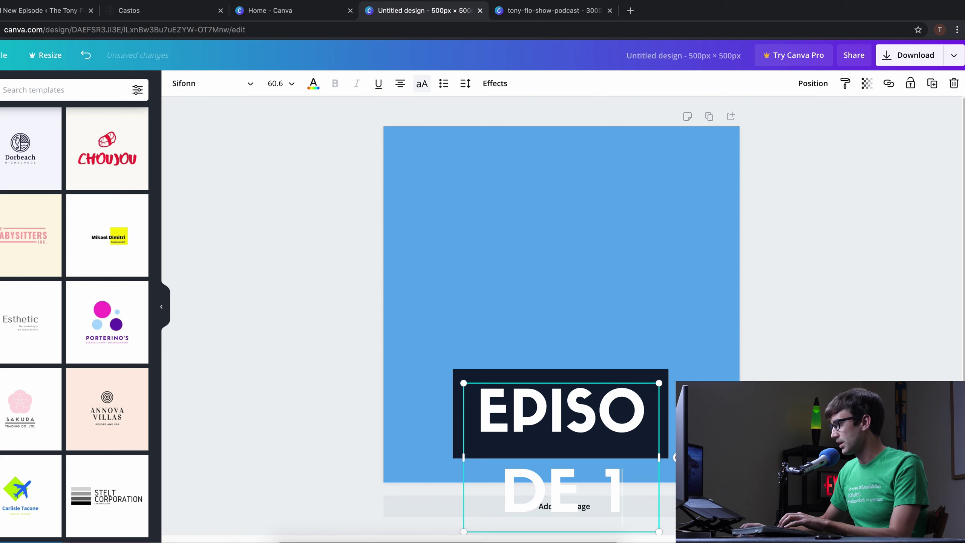
{"action": "key", "text": "Escape"}
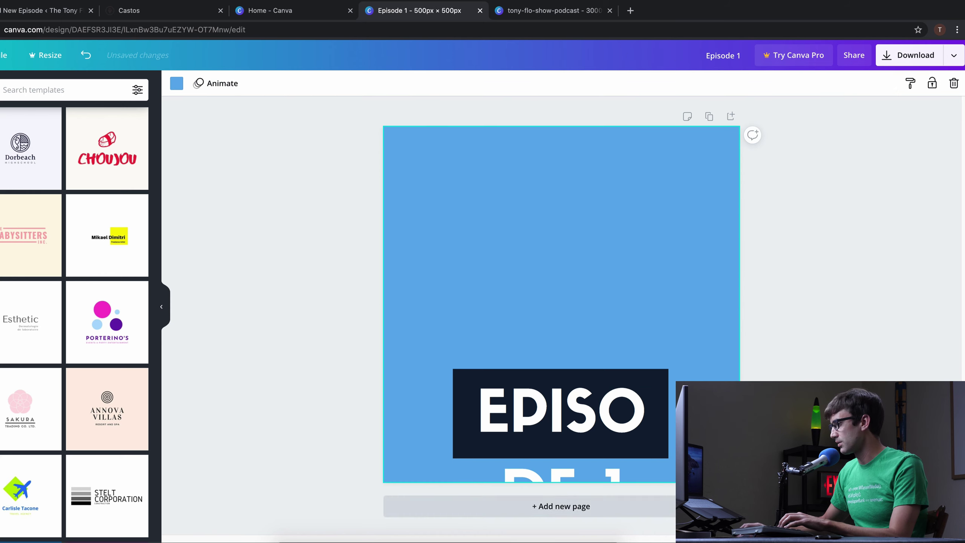
{"action": "left_click", "coordinate": [652, 528]}
{"action": "left_click_drag", "start_coordinate": [659, 532], "coordinate": [567, 461]}
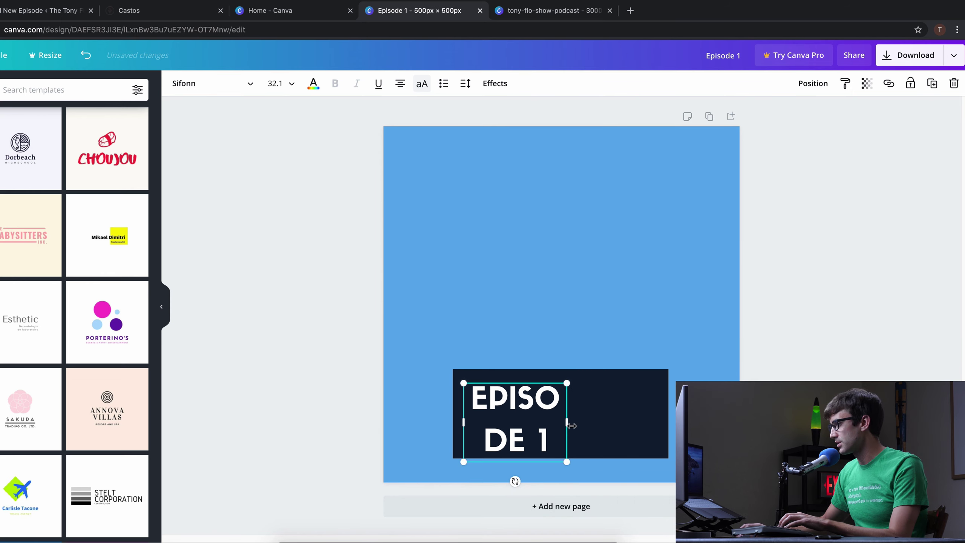
{"action": "left_click_drag", "start_coordinate": [567, 422], "coordinate": [658, 442]}
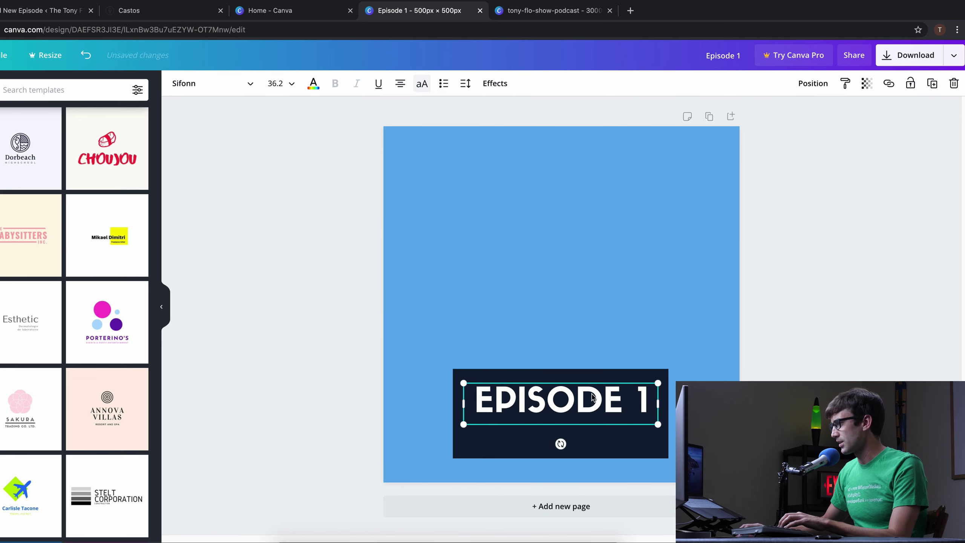
{"action": "left_click_drag", "start_coordinate": [590, 397], "coordinate": [591, 407]}
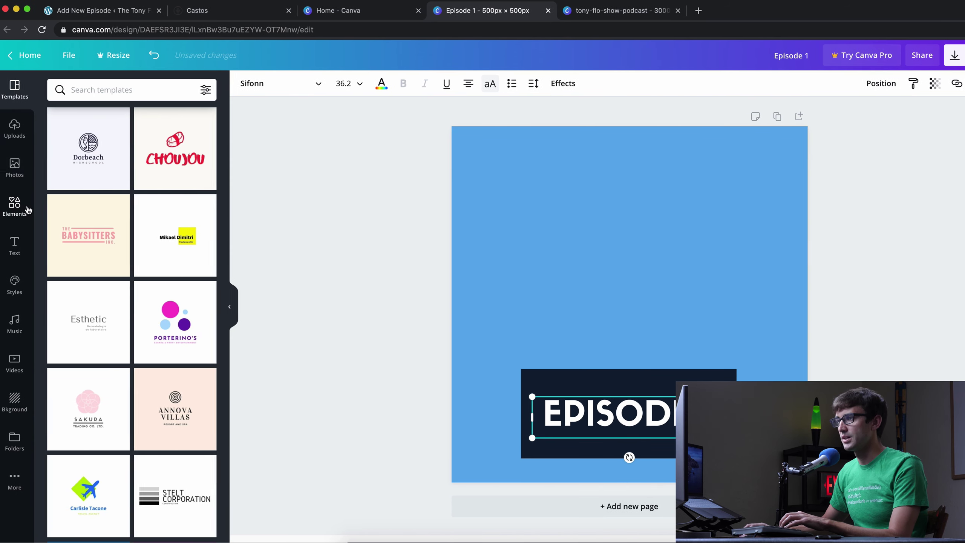
- Add the recently used globe illustration, enlarged and centred above the title
{"action": "left_click", "coordinate": [27, 209]}
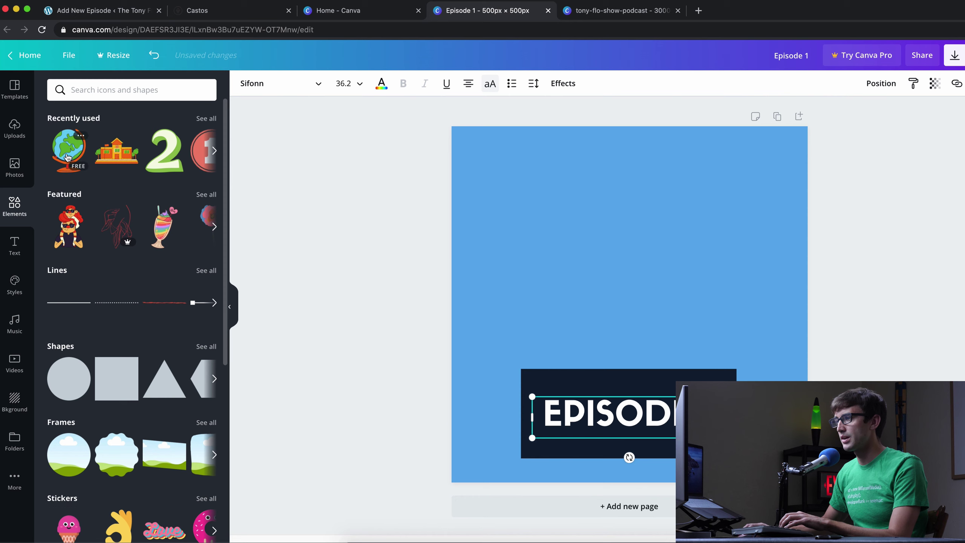
{"action": "left_click", "coordinate": [69, 150]}
{"action": "left_click_drag", "start_coordinate": [644, 308], "coordinate": [702, 349]}
{"action": "left_click_drag", "start_coordinate": [652, 272], "coordinate": [668, 273]}
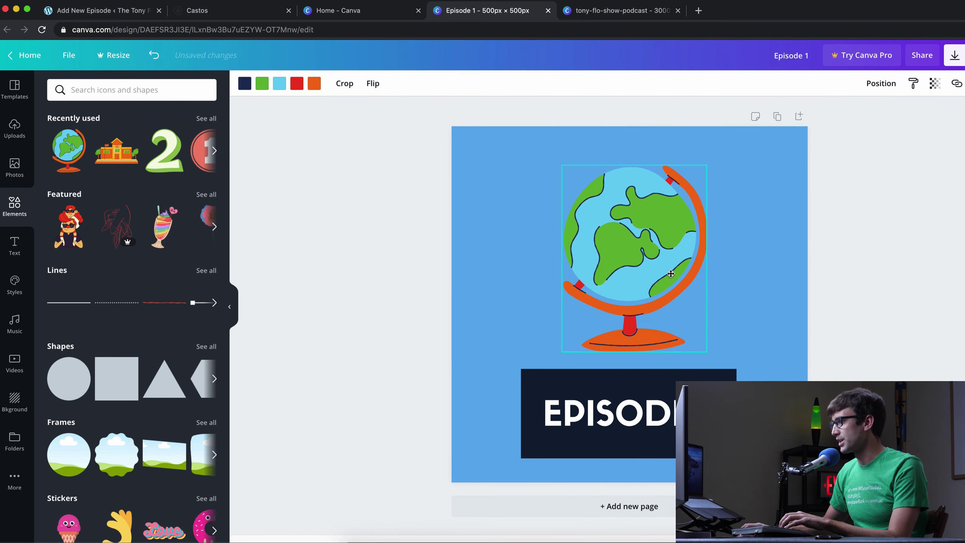
{"action": "left_click", "coordinate": [910, 271]}
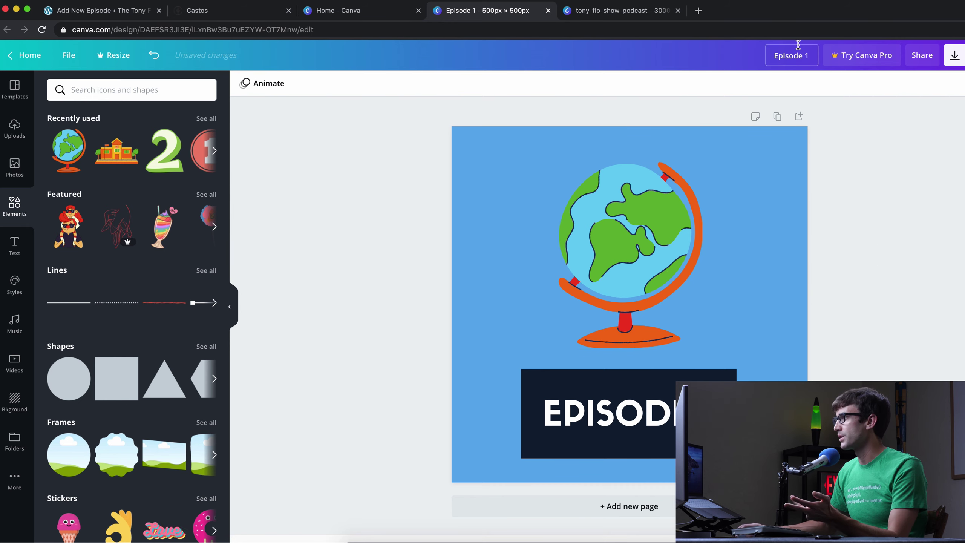
- Name the design episode-1-image and download it as a PNG
{"action": "type", "text": "epi"}
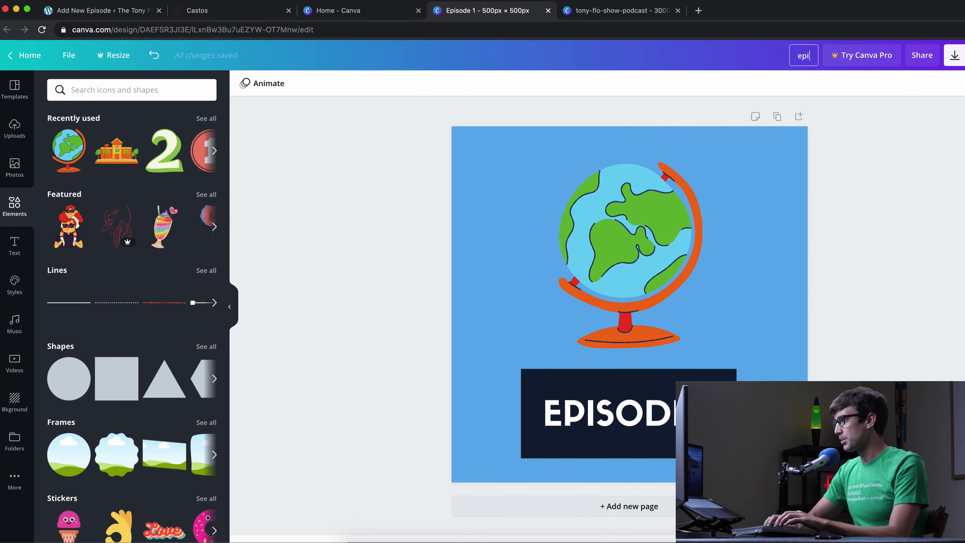
{"action": "type", "text": "sode"}
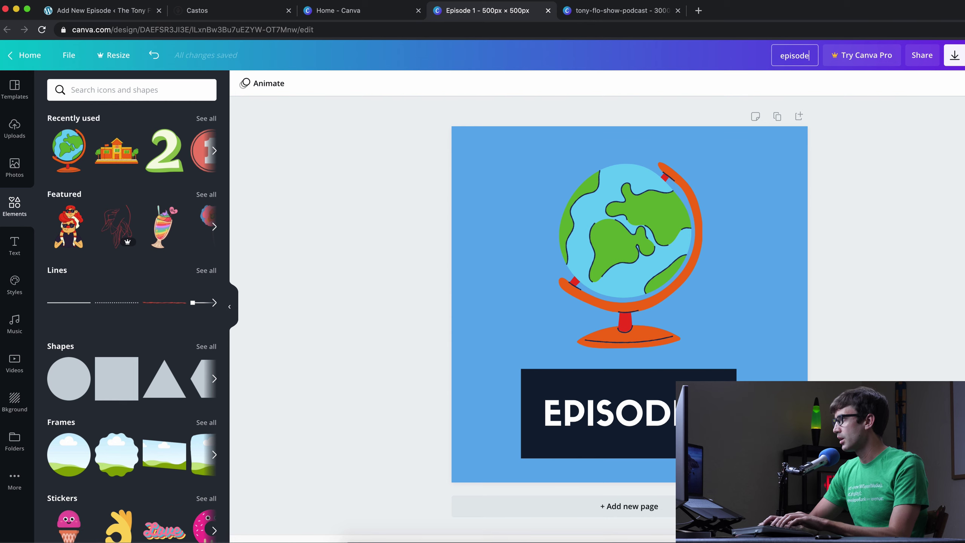
{"action": "type", "text": "-1-image"}
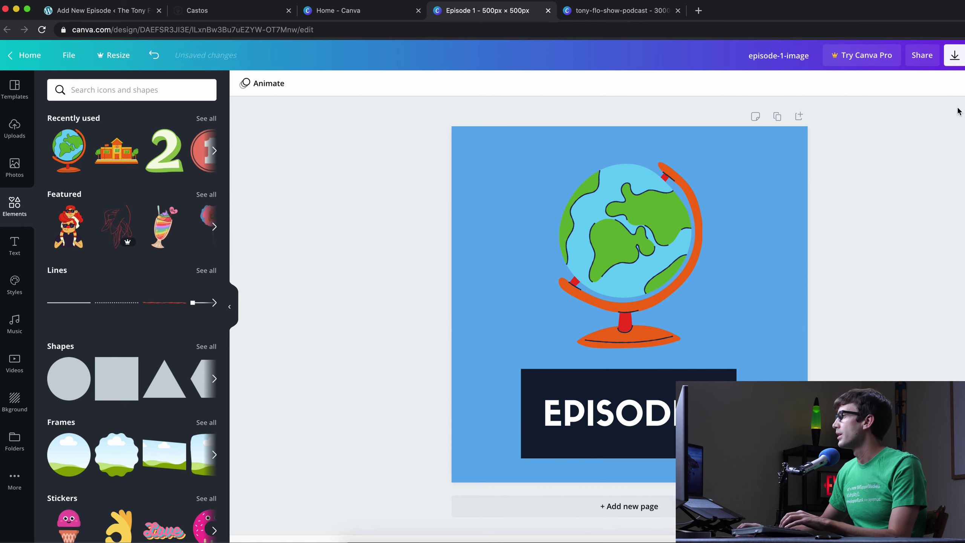
{"action": "left_click", "coordinate": [954, 55]}
{"action": "left_click", "coordinate": [939, 232]}
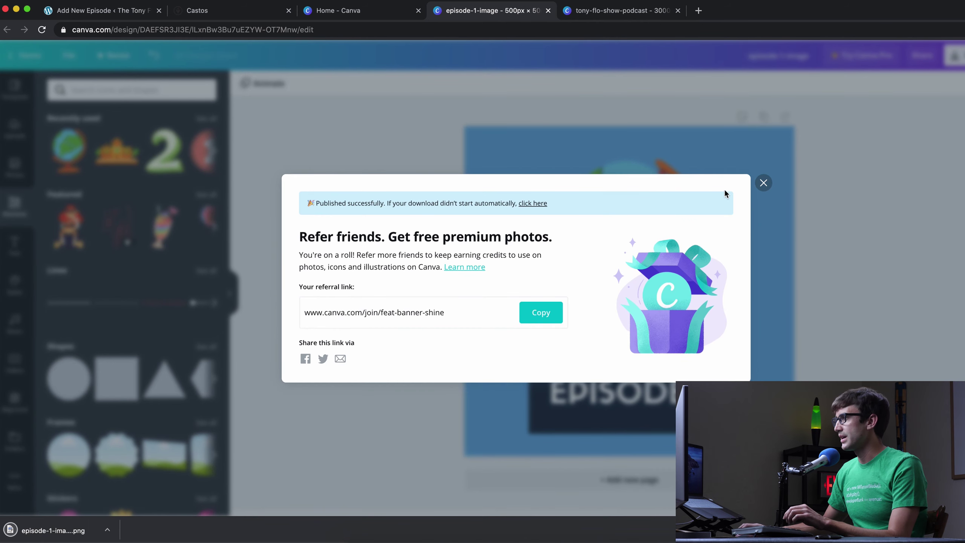
{"action": "left_click", "coordinate": [763, 183]}
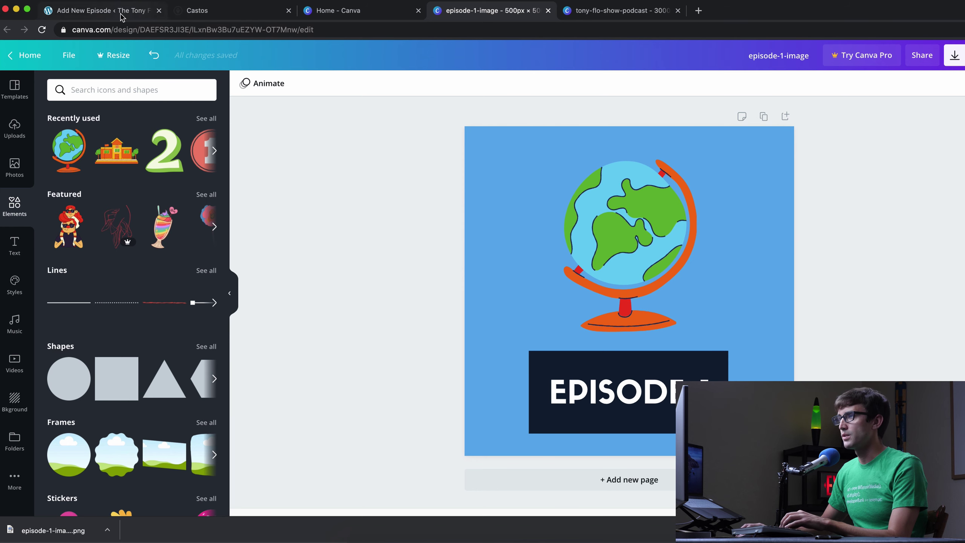
- Upload episode-1-image.png and set it as the episode's featured image
{"action": "left_click", "coordinate": [101, 10]}
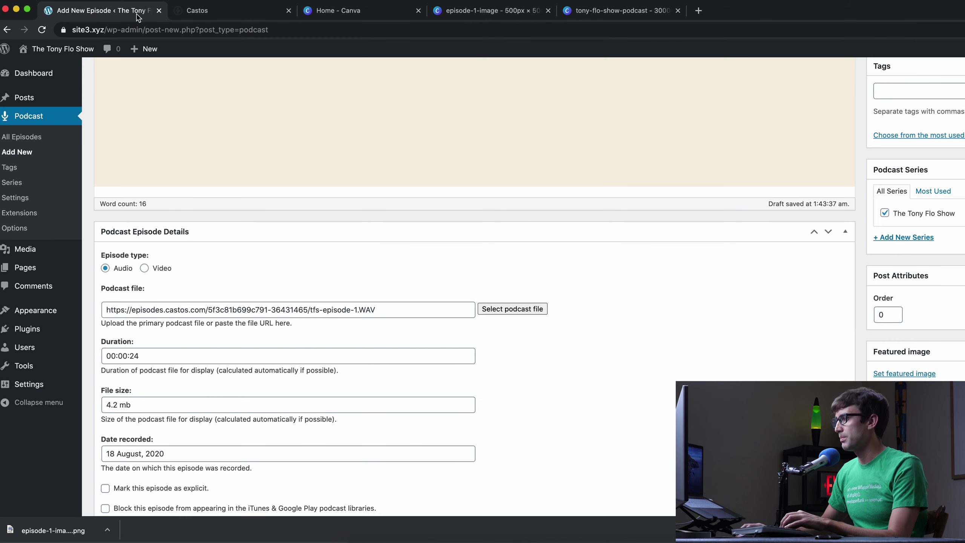
{"action": "left_click", "coordinate": [902, 374]}
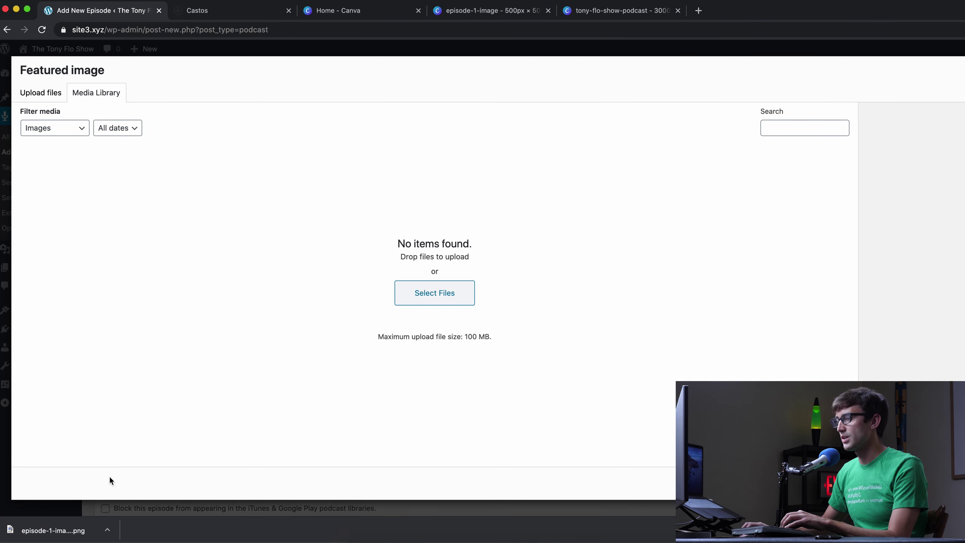
{"action": "left_click", "coordinate": [40, 92]}
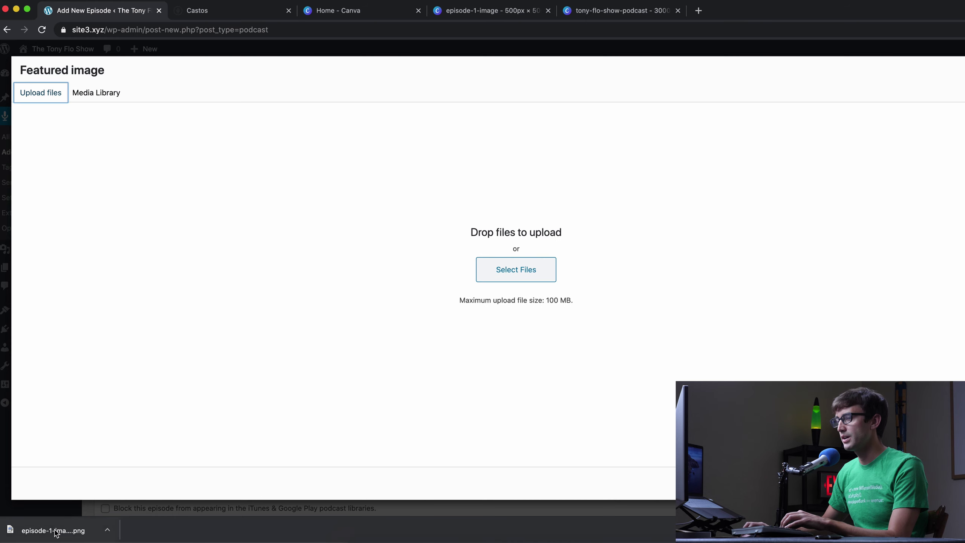
{"action": "left_click_drag", "start_coordinate": [53, 529], "coordinate": [388, 302]}
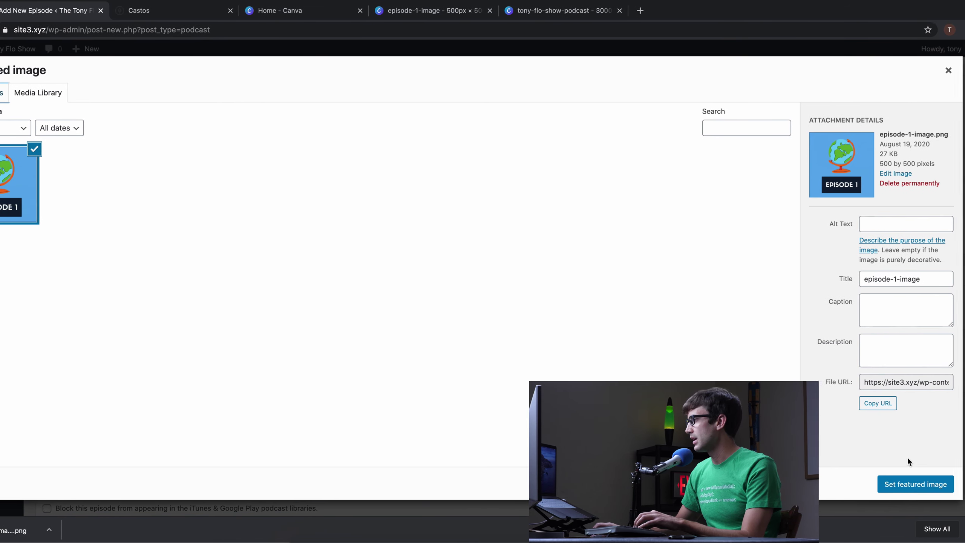
{"action": "left_click", "coordinate": [892, 490]}
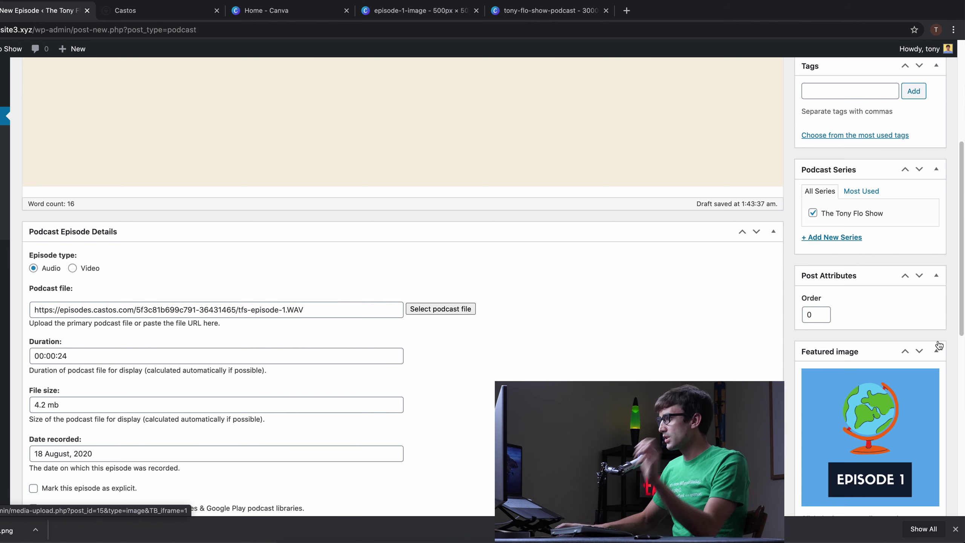
{"action": "scroll", "coordinate": [893, 266], "scroll_direction": "up", "scroll_amount": 6}
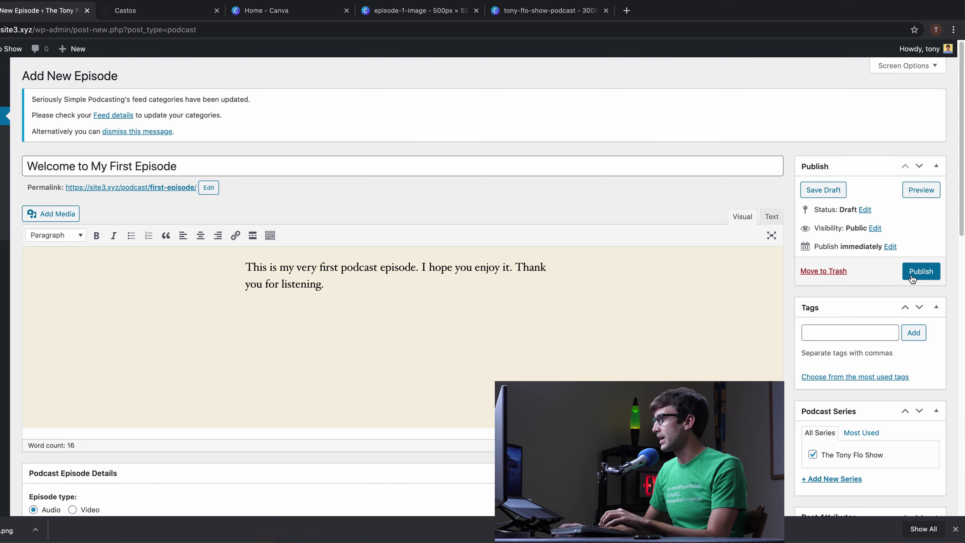
- Publish 'Welcome to My First Episode' and switch to the Castos podcasts page
{"action": "left_click", "coordinate": [911, 273]}
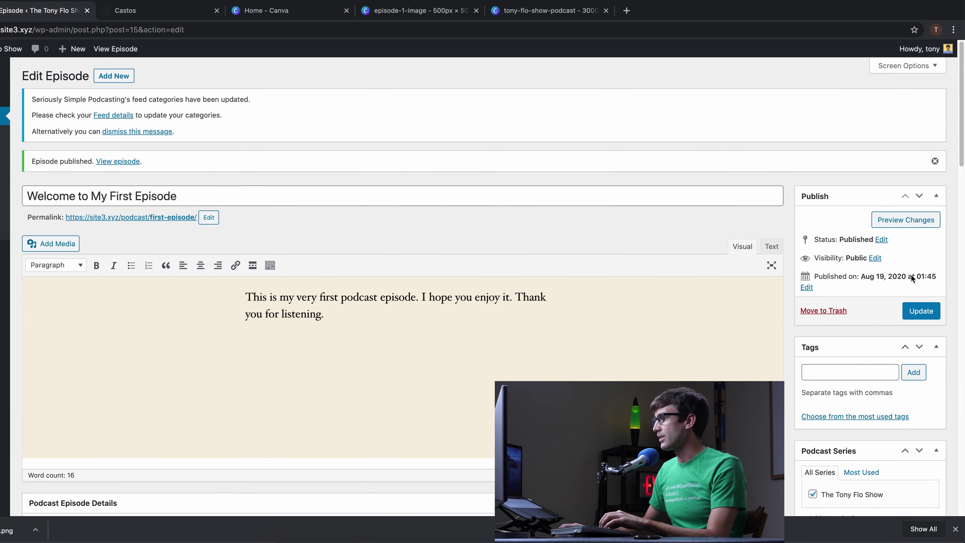
{"action": "left_click", "coordinate": [207, 12]}
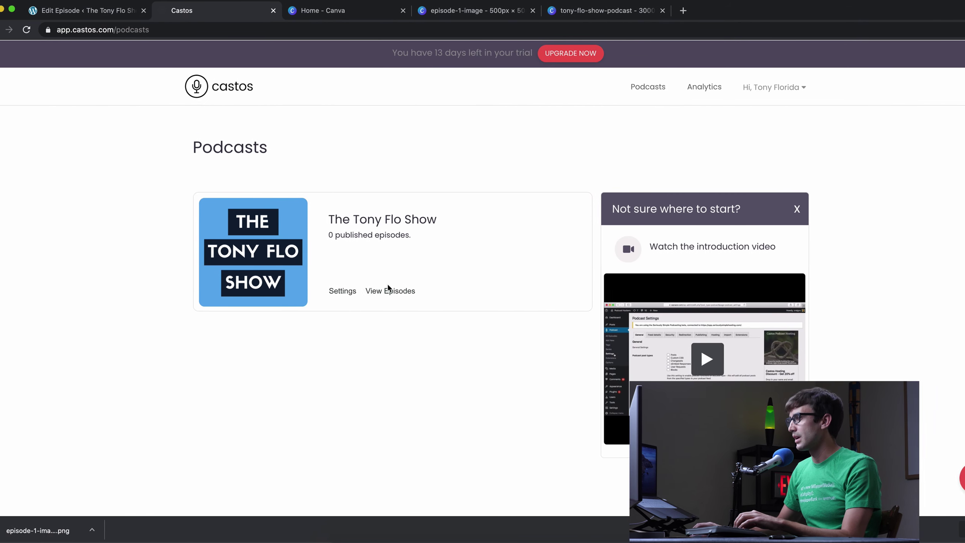
- Open Welcome to My First Episode from the Castos episodes list for editing
{"action": "left_click", "coordinate": [386, 291]}
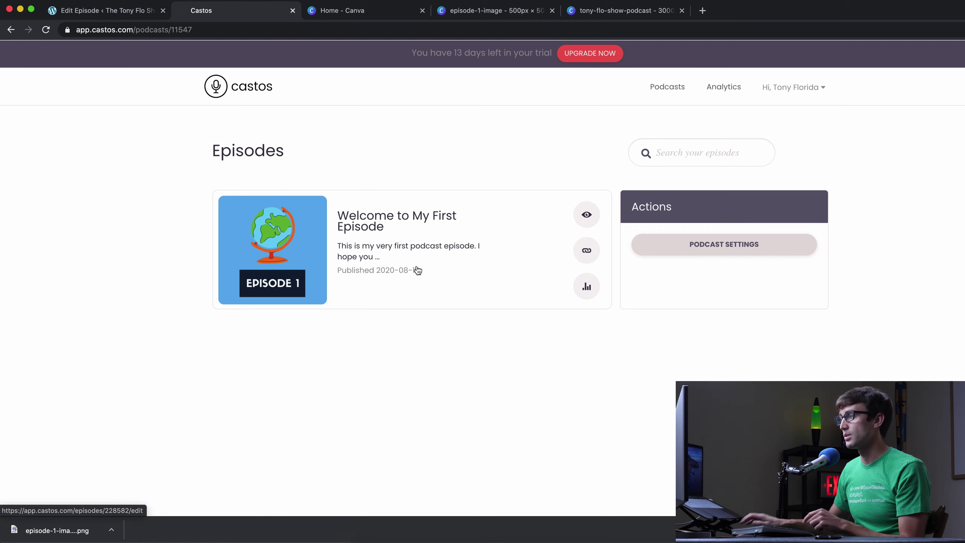
{"action": "left_click", "coordinate": [384, 222]}
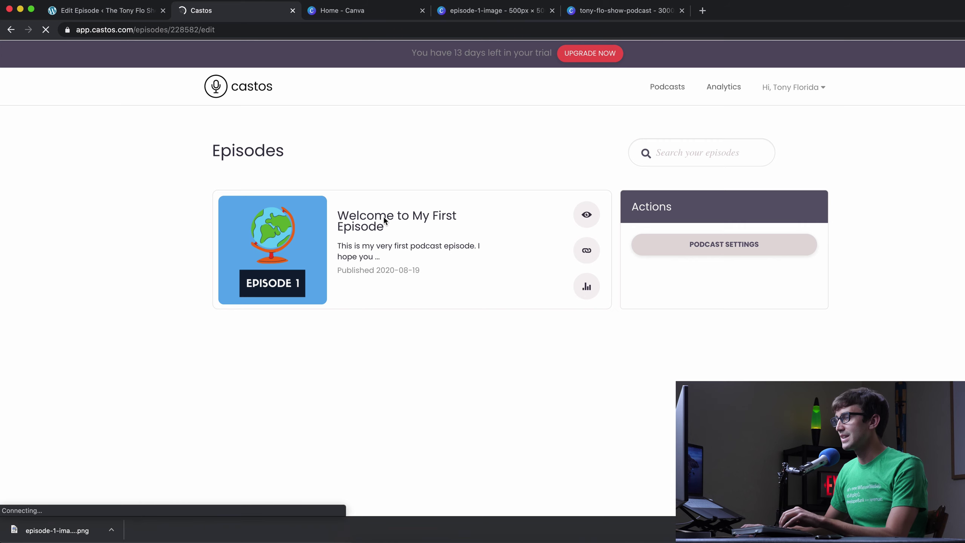
{"action": "scroll", "coordinate": [383, 268], "scroll_direction": "down", "scroll_amount": 2}
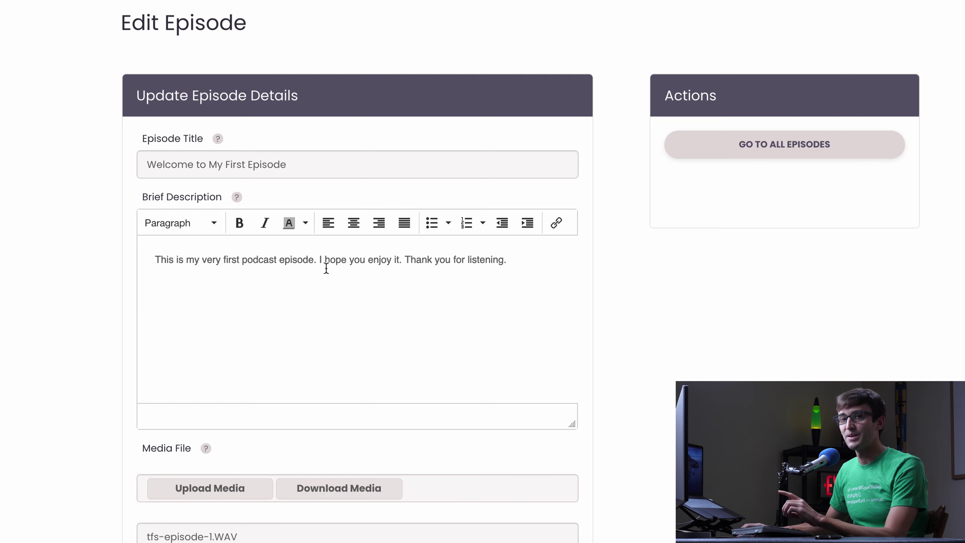
{"action": "scroll", "coordinate": [322, 289], "scroll_direction": "down", "scroll_amount": 4}
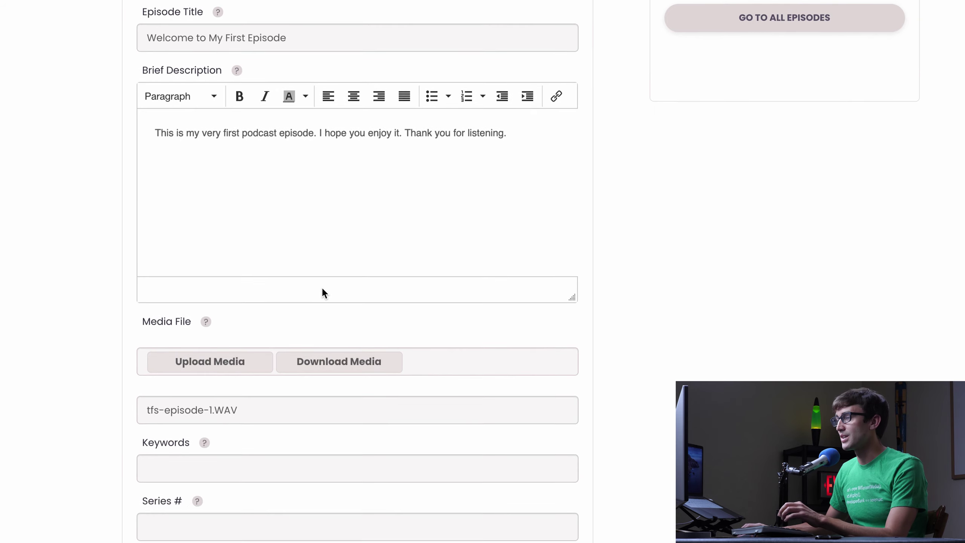
{"action": "scroll", "coordinate": [322, 289], "scroll_direction": "down", "scroll_amount": 4}
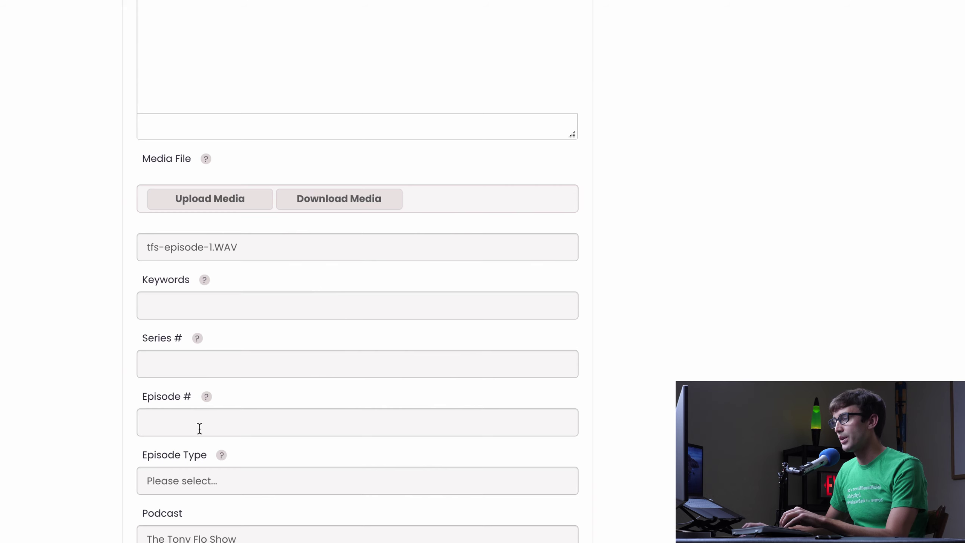
{"action": "left_click", "coordinate": [200, 428]}
{"action": "left_click", "coordinate": [218, 367]}
{"action": "left_click", "coordinate": [195, 307]}
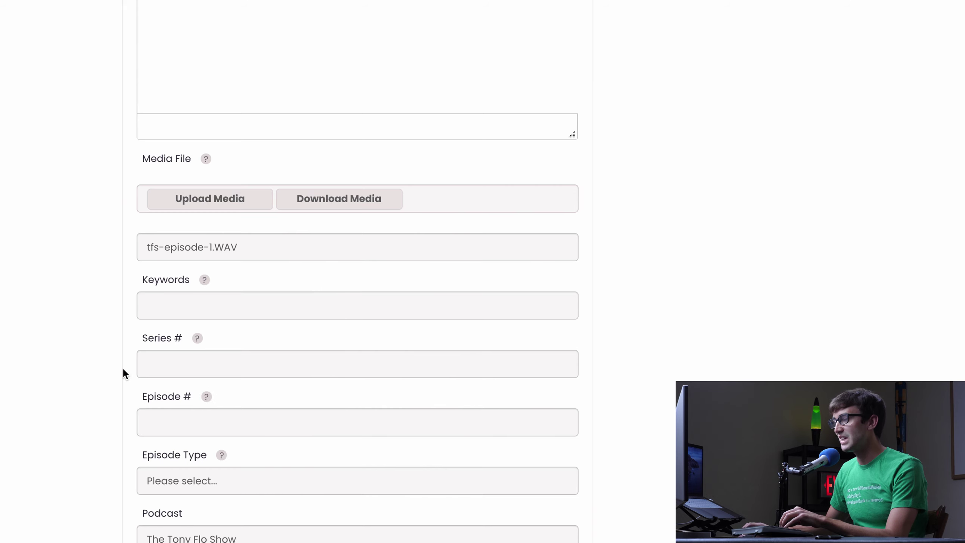
{"action": "scroll", "coordinate": [124, 369], "scroll_direction": "down", "scroll_amount": 4}
- Keep the episode type as Full: For Normal Episodes and save the episode
{"action": "left_click", "coordinate": [174, 349]}
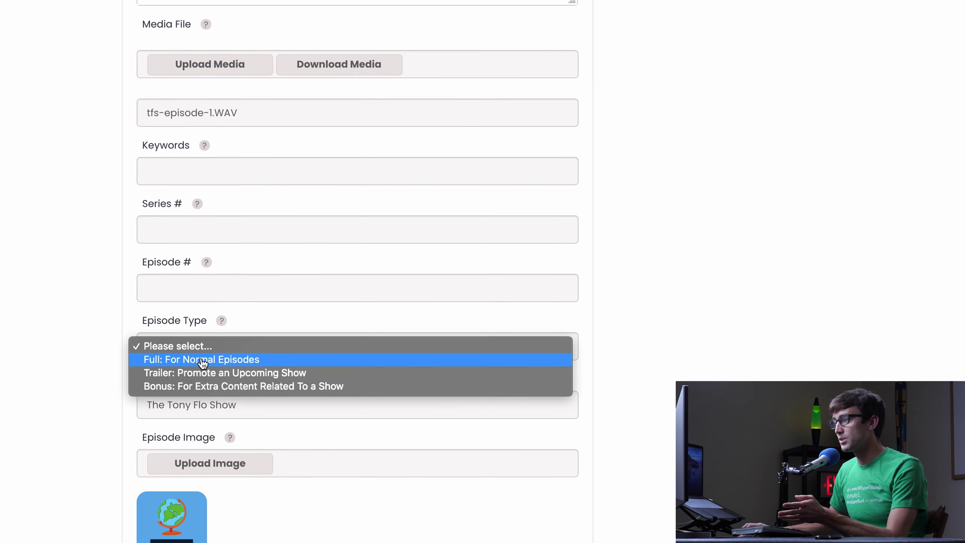
{"action": "left_click", "coordinate": [213, 366]}
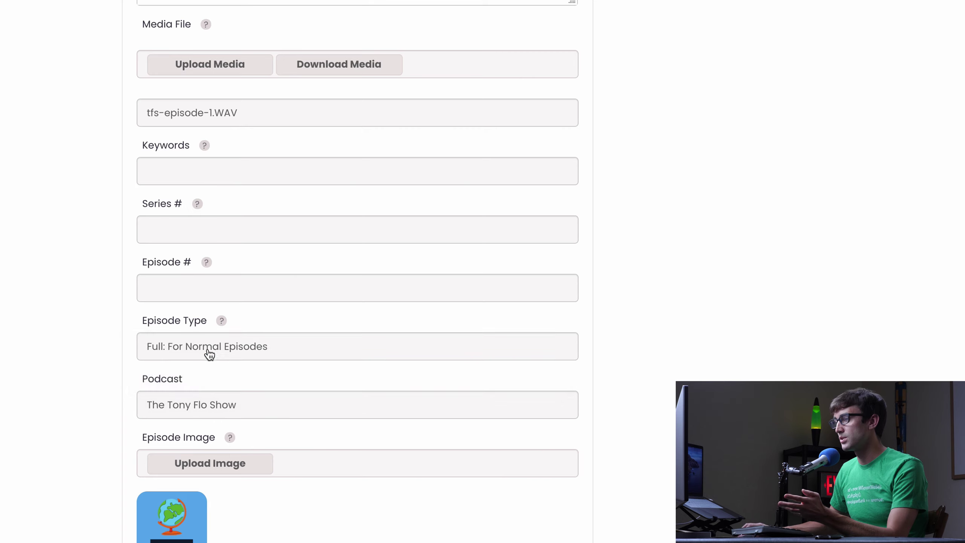
{"action": "left_click", "coordinate": [210, 350]}
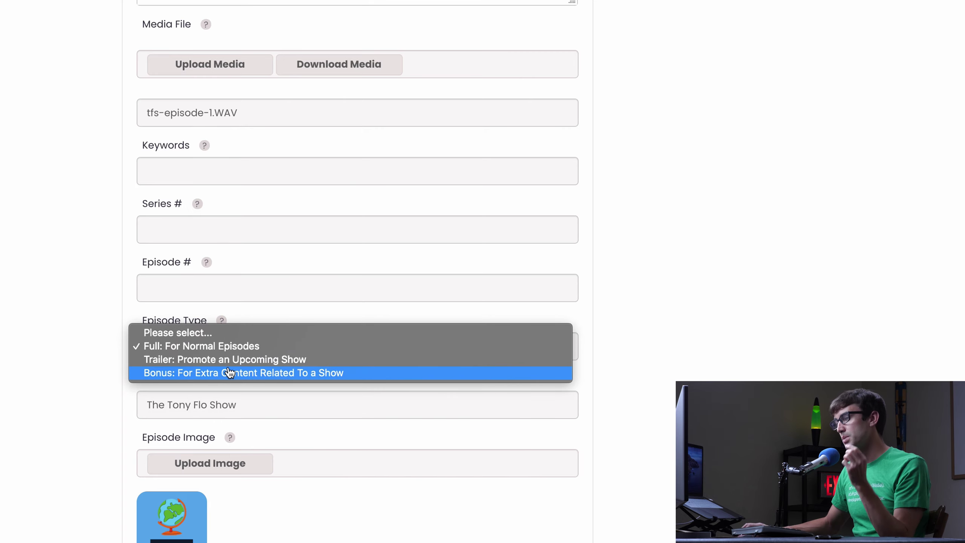
{"action": "left_click", "coordinate": [101, 399]}
{"action": "scroll", "coordinate": [151, 401], "scroll_direction": "down", "scroll_amount": 4}
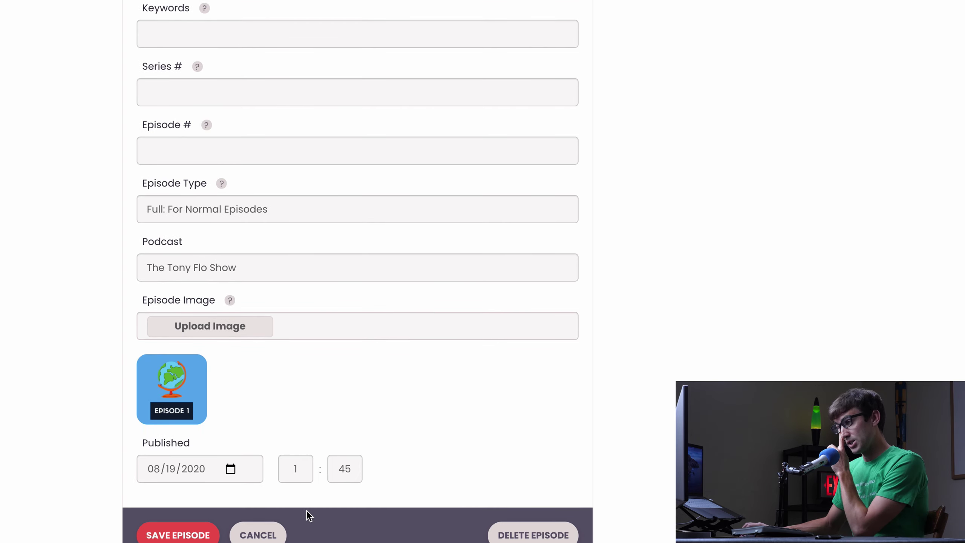
{"action": "scroll", "coordinate": [309, 448], "scroll_direction": "up", "scroll_amount": 1}
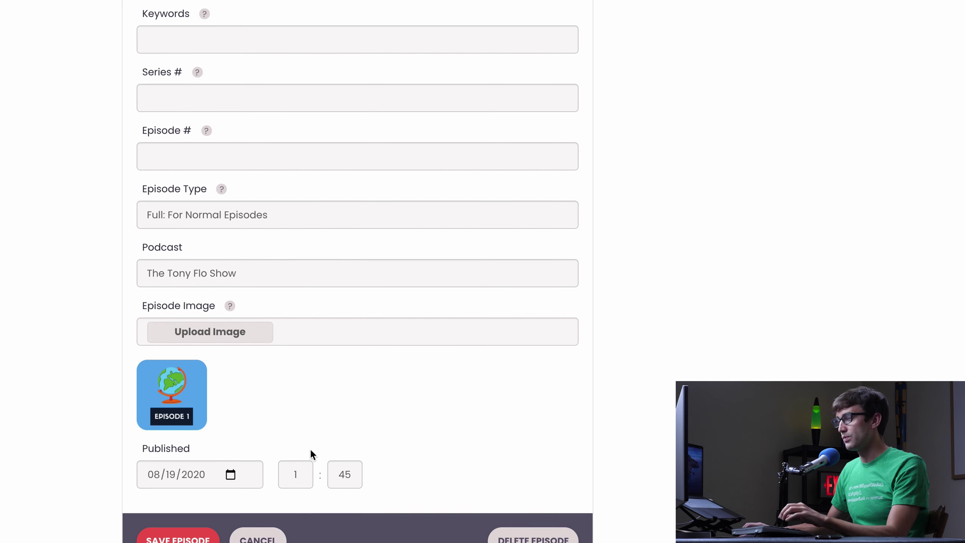
{"action": "scroll", "coordinate": [316, 443], "scroll_direction": "up", "scroll_amount": 1}
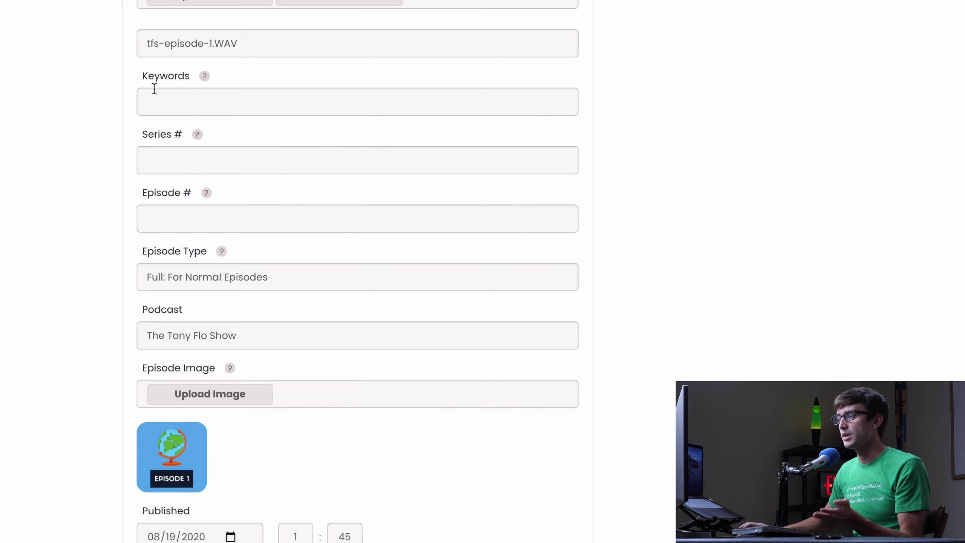
{"action": "scroll", "coordinate": [6, 400], "scroll_direction": "down", "scroll_amount": 3}
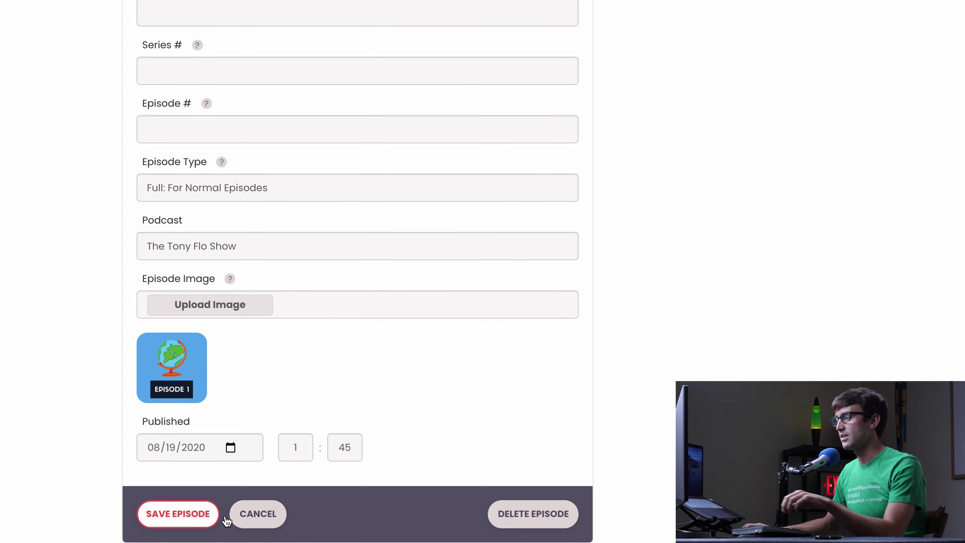
{"action": "left_click", "coordinate": [224, 517]}
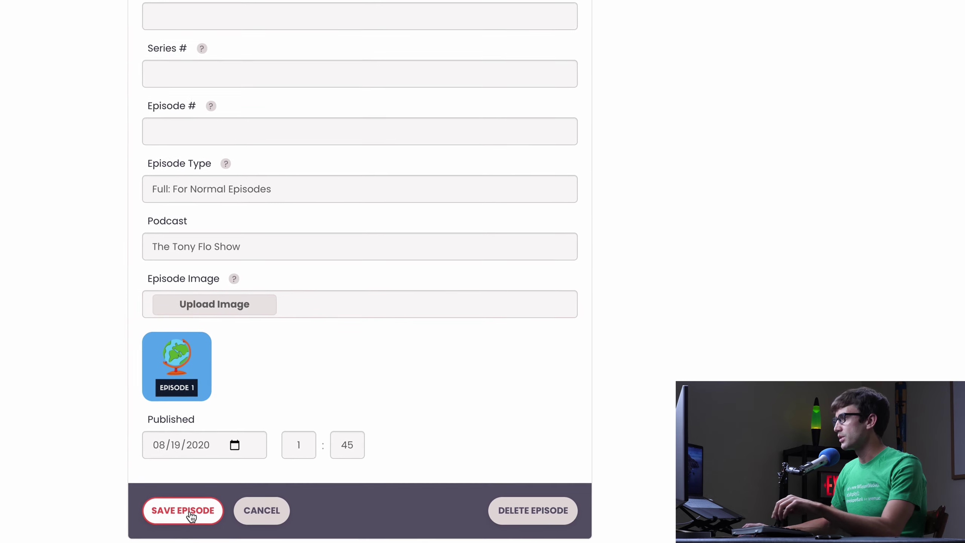
{"action": "left_click", "coordinate": [228, 484]}
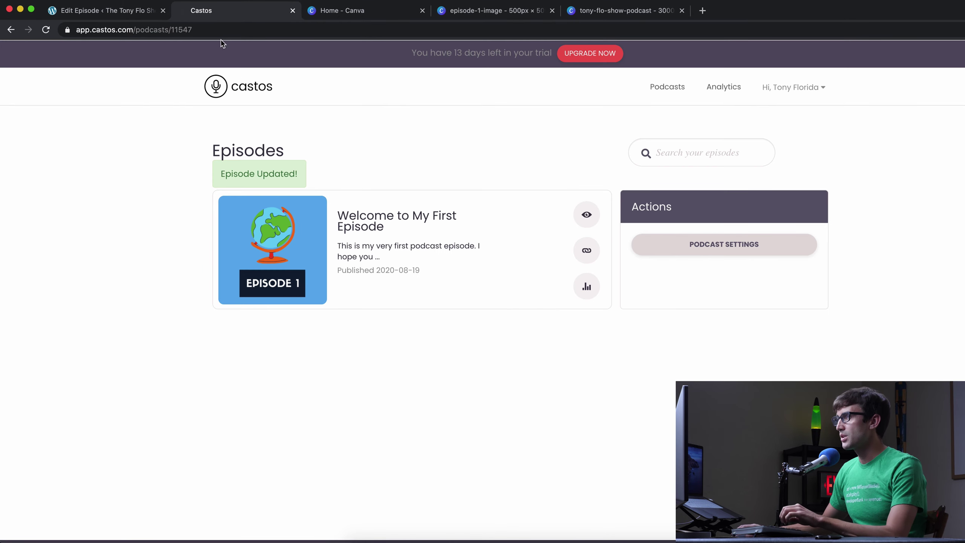
- View the live Welcome to My First Episode page and scroll through its cover image and description
{"action": "left_click", "coordinate": [124, 16]}
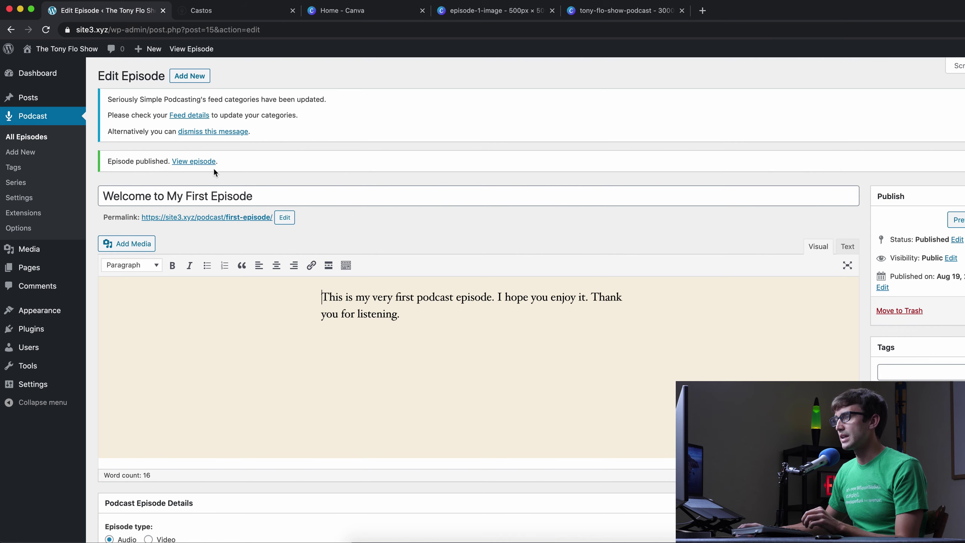
{"action": "left_click", "coordinate": [254, 219]}
{"action": "scroll", "coordinate": [264, 220], "scroll_direction": "down", "scroll_amount": 2}
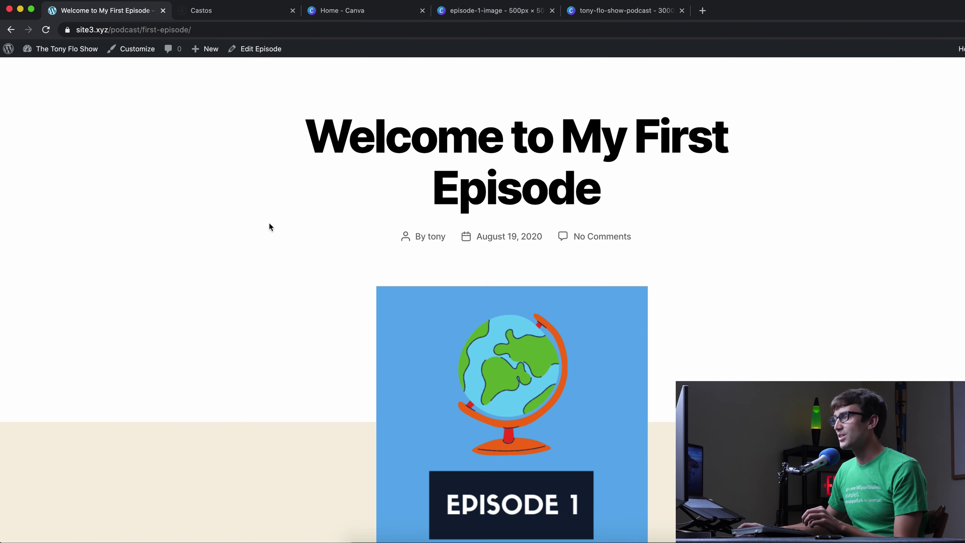
{"action": "scroll", "coordinate": [270, 226], "scroll_direction": "down", "scroll_amount": 3}
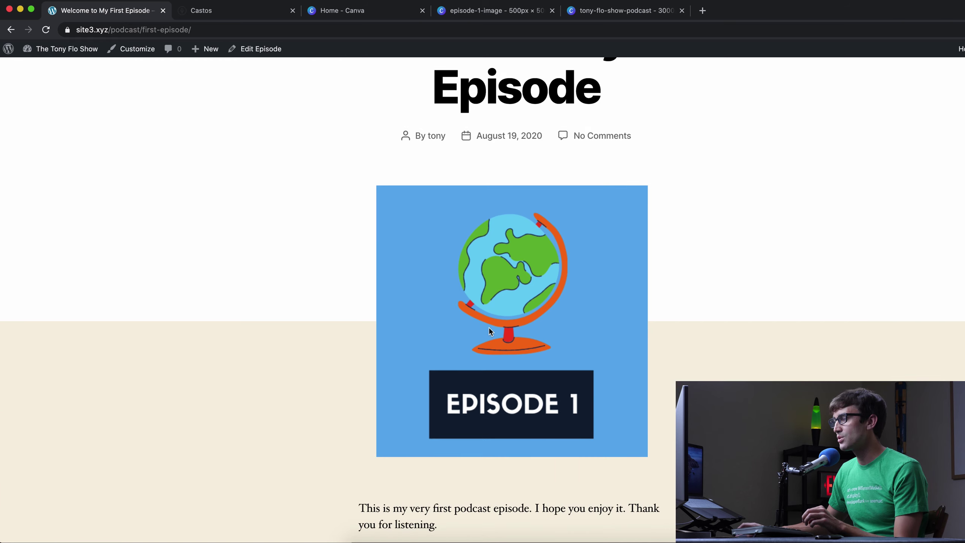
{"action": "scroll", "coordinate": [490, 328], "scroll_direction": "down", "scroll_amount": 5}
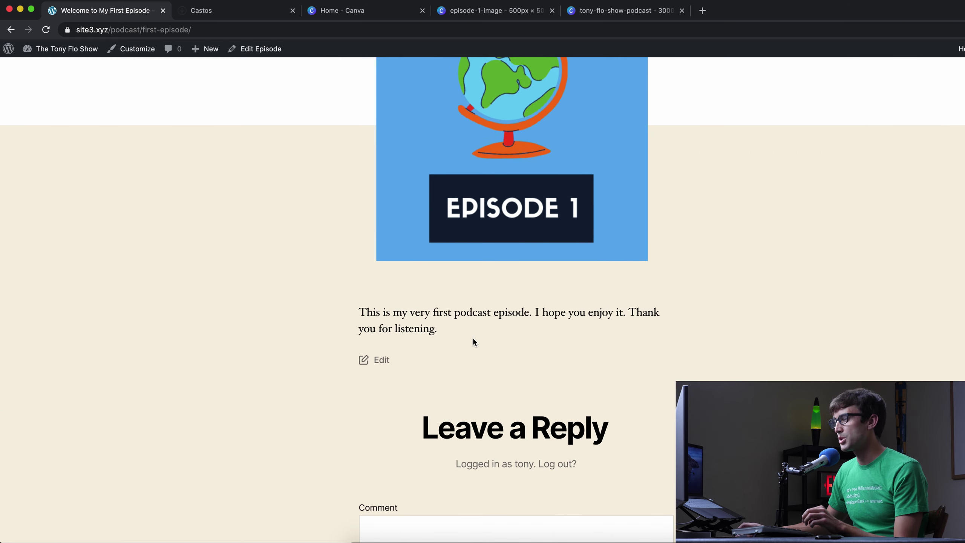
{"action": "scroll", "coordinate": [709, 281], "scroll_direction": "down", "scroll_amount": 3}
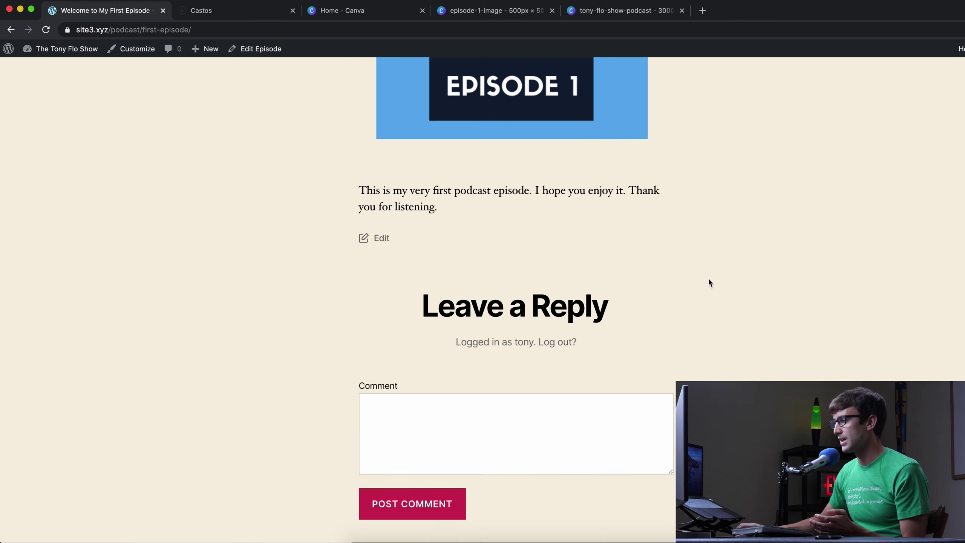
{"action": "scroll", "coordinate": [706, 283], "scroll_direction": "down", "scroll_amount": 3}
{"action": "scroll", "coordinate": [702, 293], "scroll_direction": "up", "scroll_amount": 9}
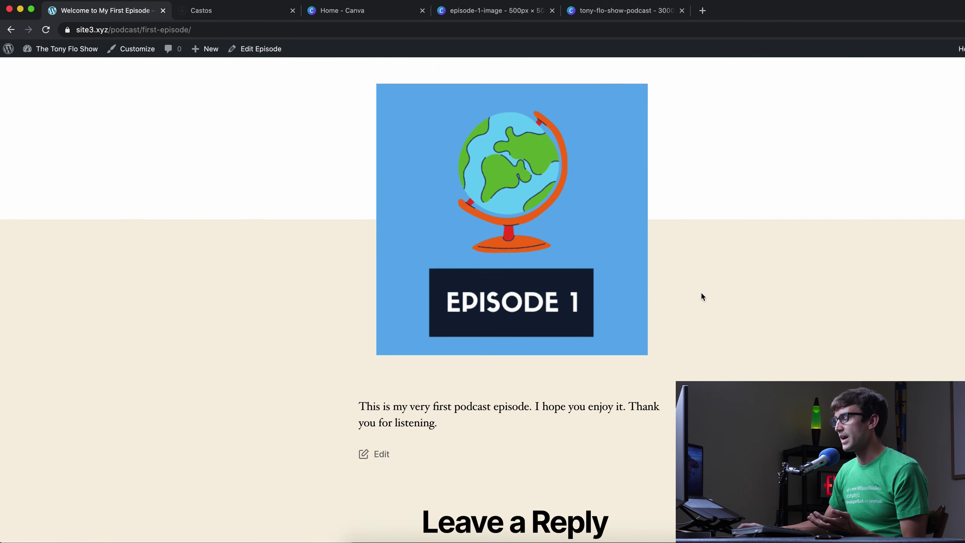
{"action": "scroll", "coordinate": [701, 296], "scroll_direction": "up", "scroll_amount": 3}
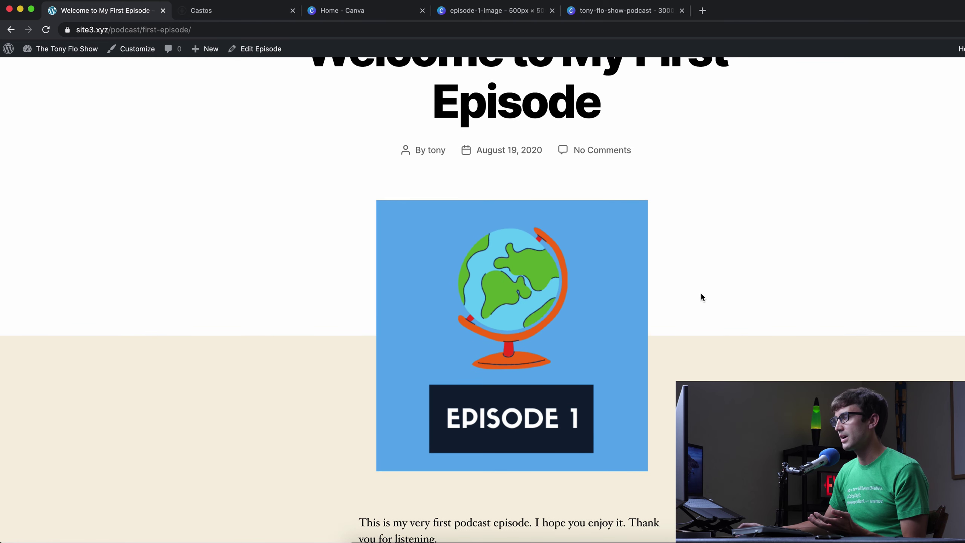
{"action": "scroll", "coordinate": [706, 288], "scroll_direction": "up", "scroll_amount": 4}
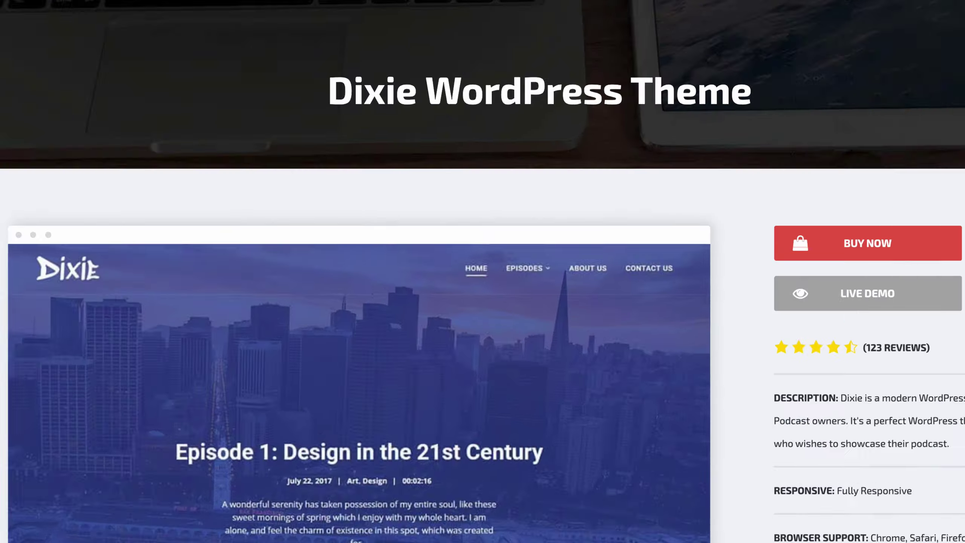
- Choose Buy Now on the $69 Dixie WordPress Theme plan
{"action": "scroll", "coordinate": [836, 247], "scroll_direction": "down", "scroll_amount": 3}
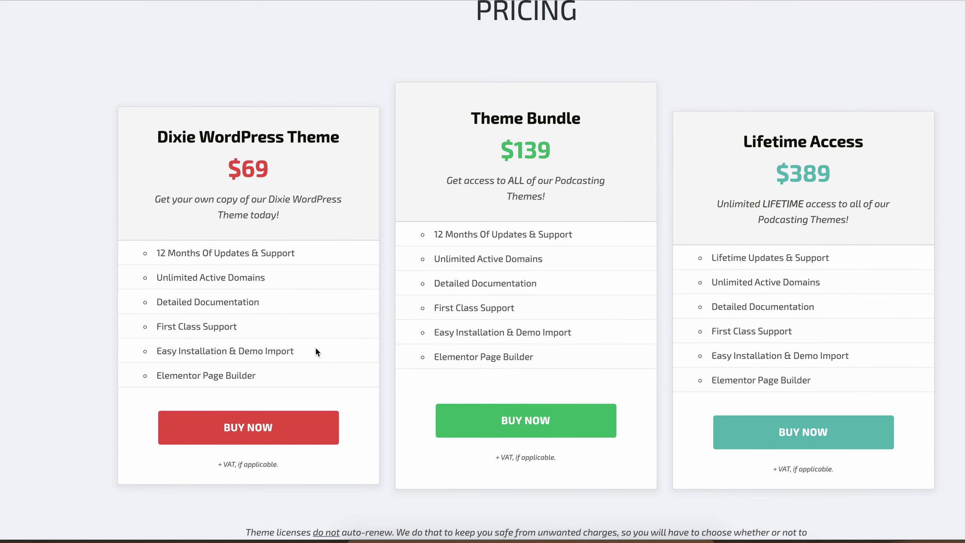
{"action": "left_click", "coordinate": [317, 431]}
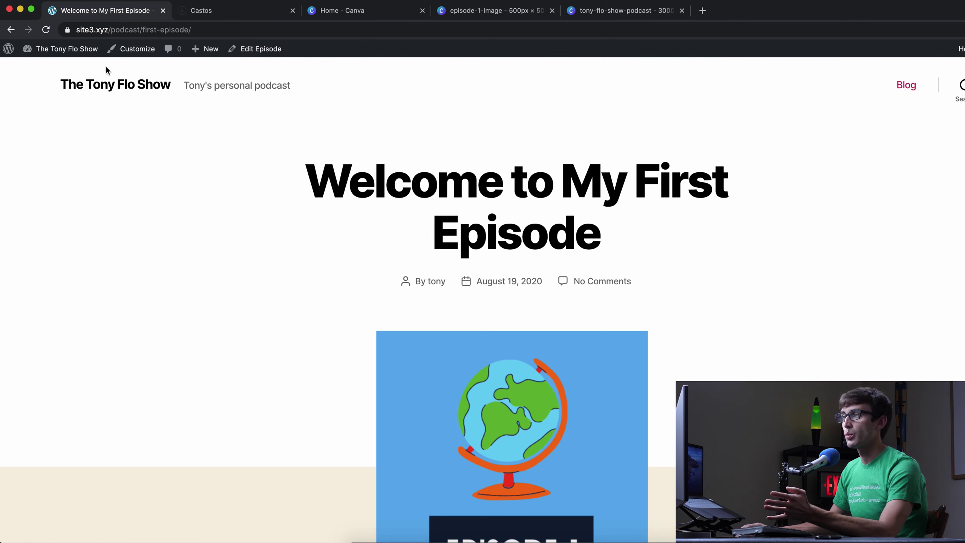
- Upload Dixie-Theme.zip through Appearance > Themes > Add New and install it
{"action": "mouse_move", "coordinate": [62, 49]}
{"action": "left_click", "coordinate": [59, 68]}
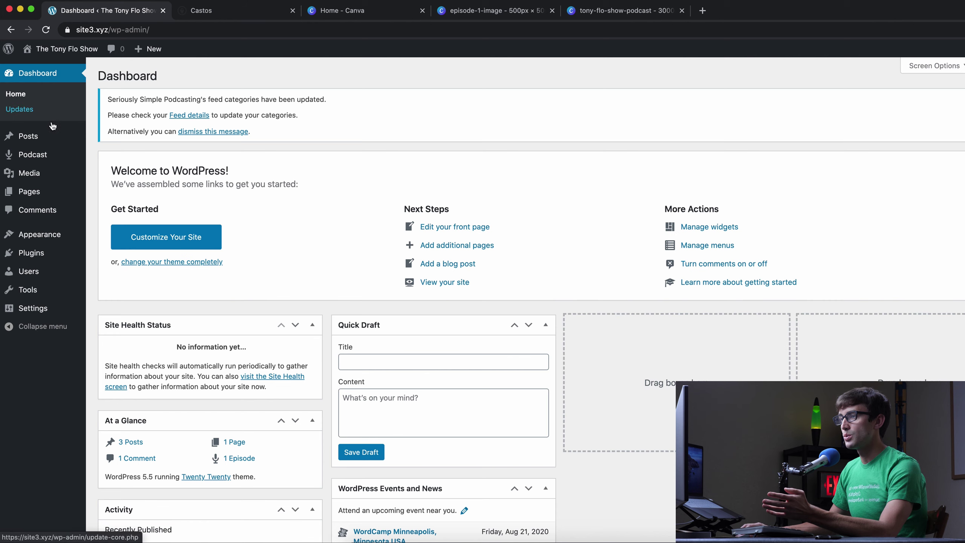
{"action": "mouse_move", "coordinate": [53, 234]}
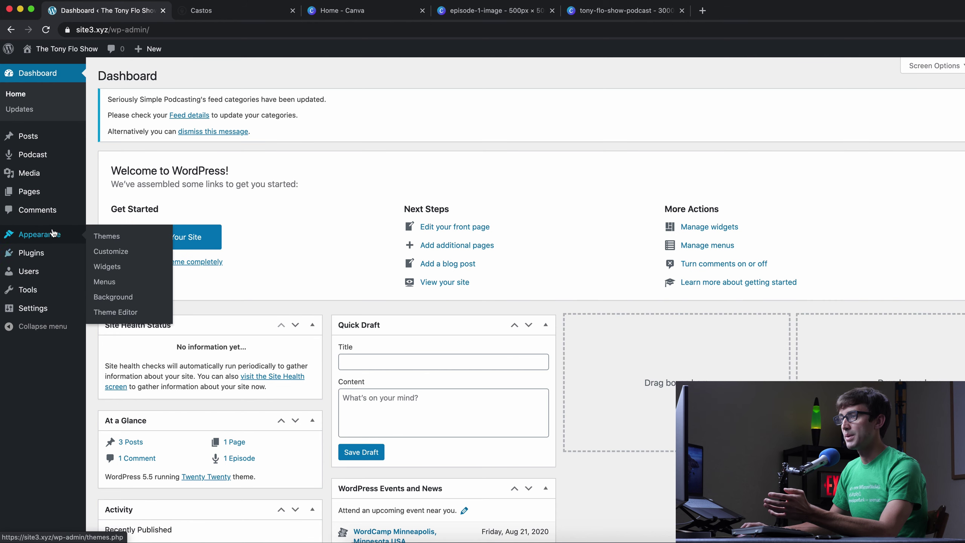
{"action": "left_click", "coordinate": [95, 235]}
{"action": "scroll", "coordinate": [94, 230], "scroll_direction": "down", "scroll_amount": 2}
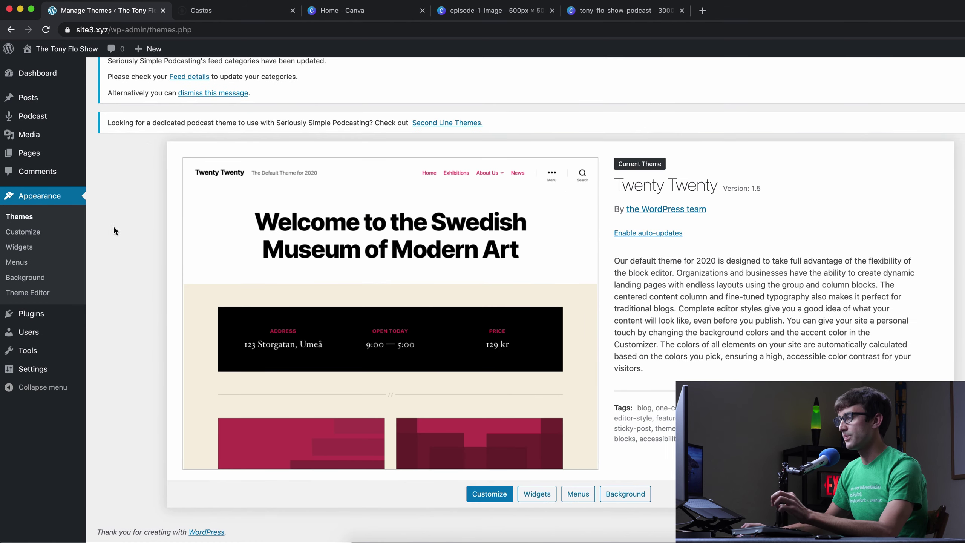
{"action": "scroll", "coordinate": [255, 252], "scroll_direction": "up", "scroll_amount": 2}
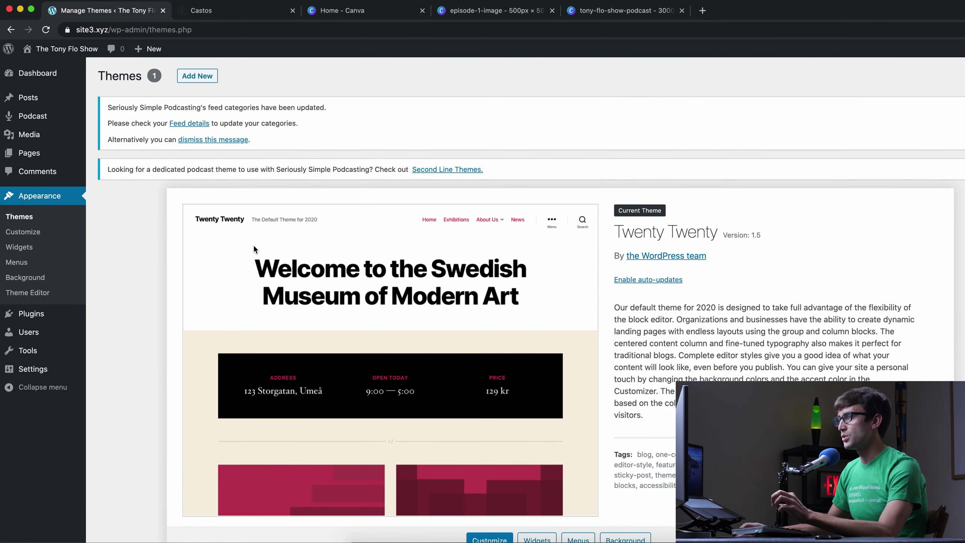
{"action": "left_click", "coordinate": [204, 78]}
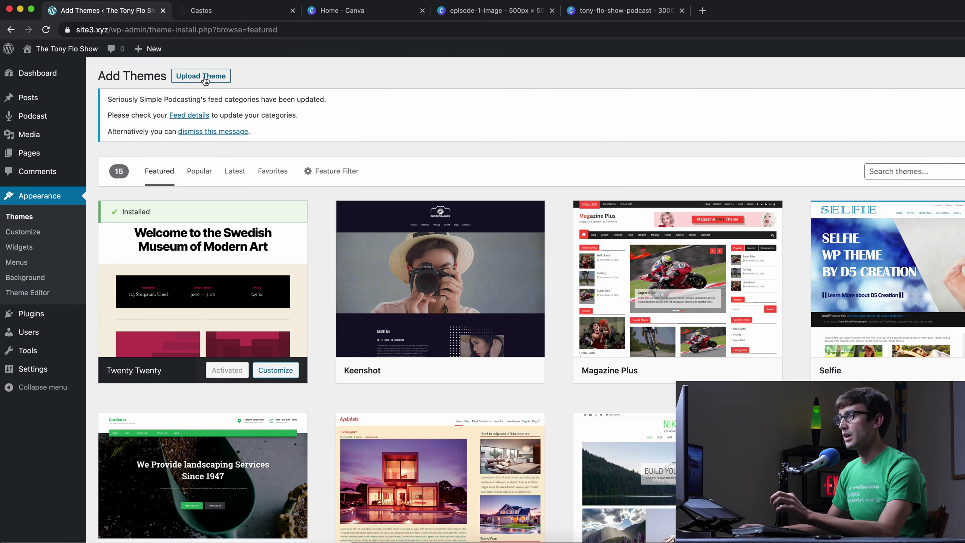
{"action": "left_click", "coordinate": [205, 79]}
{"action": "left_click", "coordinate": [475, 238]}
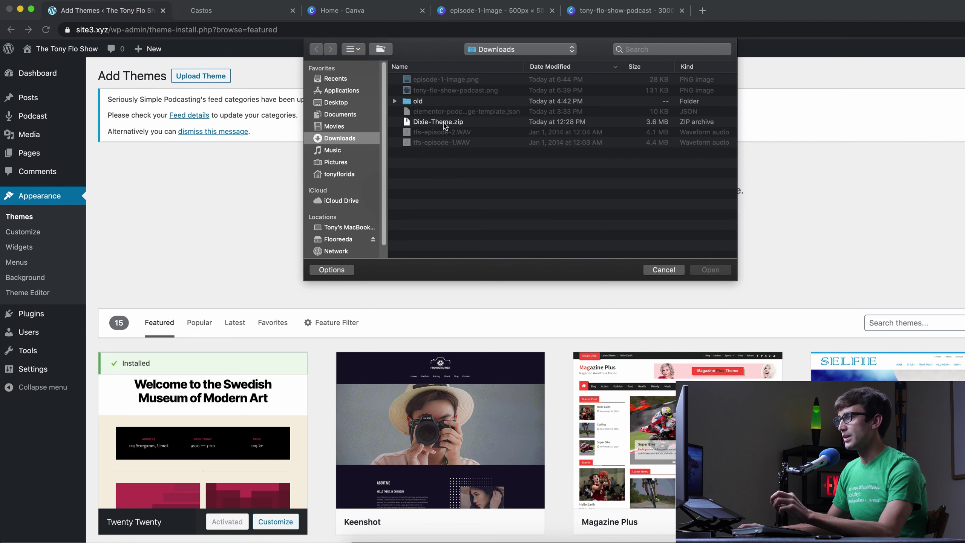
{"action": "left_click", "coordinate": [441, 124]}
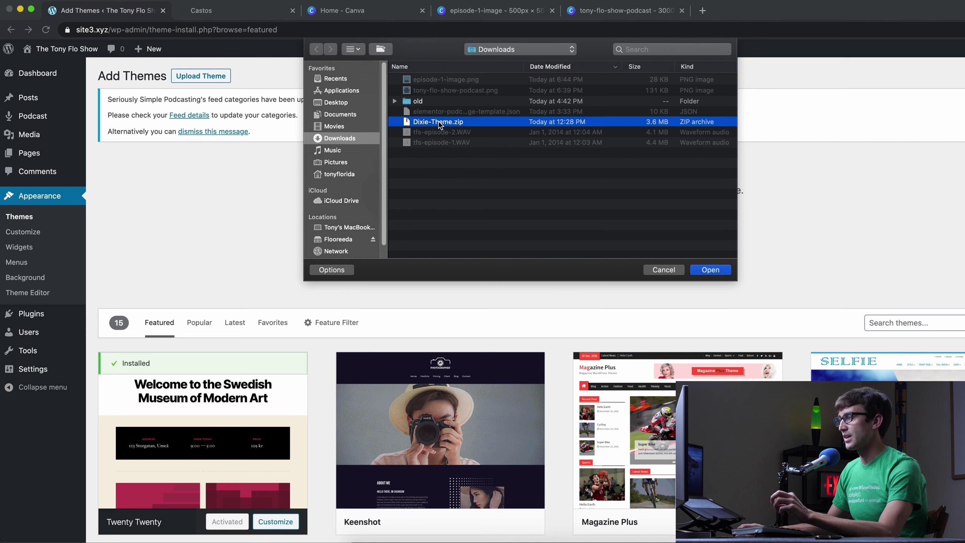
{"action": "left_click", "coordinate": [710, 270]}
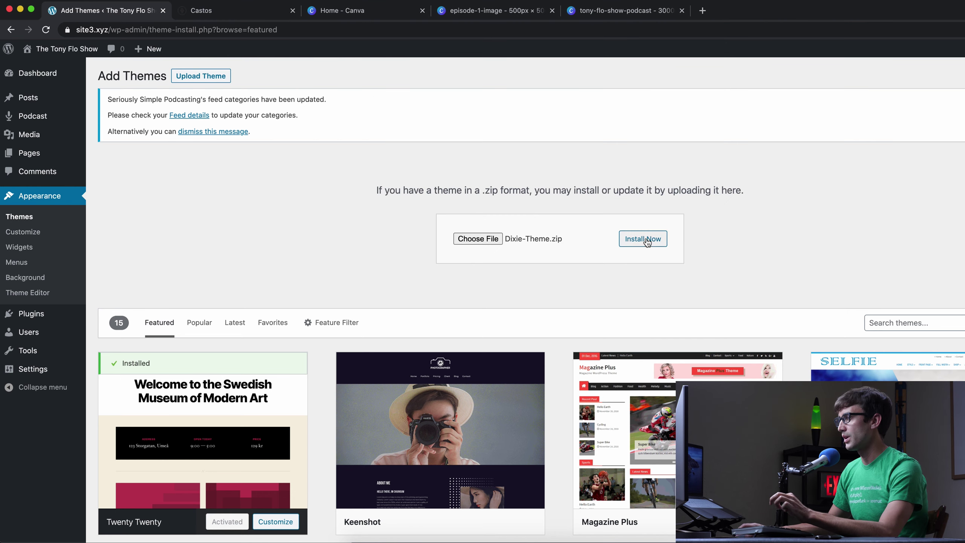
{"action": "left_click", "coordinate": [646, 242]}
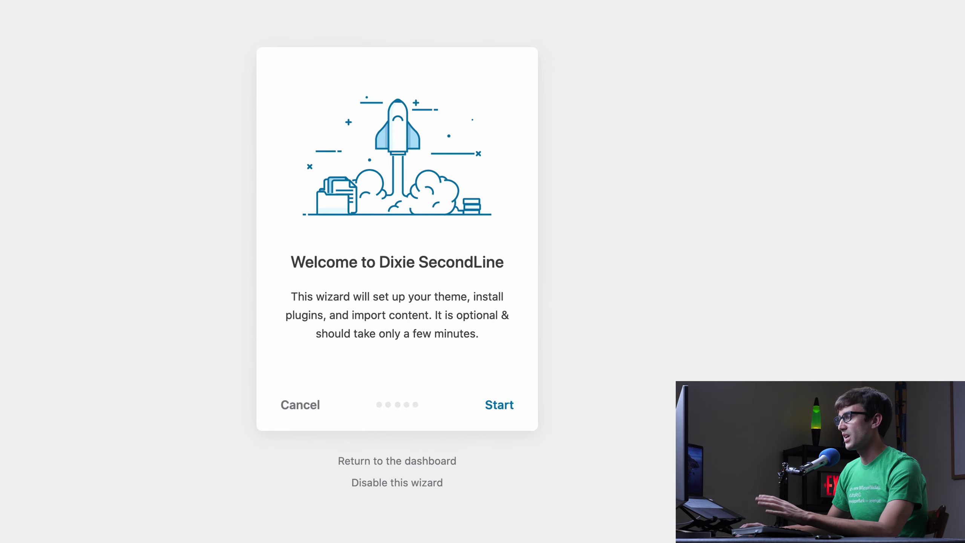
- Start the Dixie SecondLine wizard and install the child theme
{"action": "left_click", "coordinate": [505, 396]}
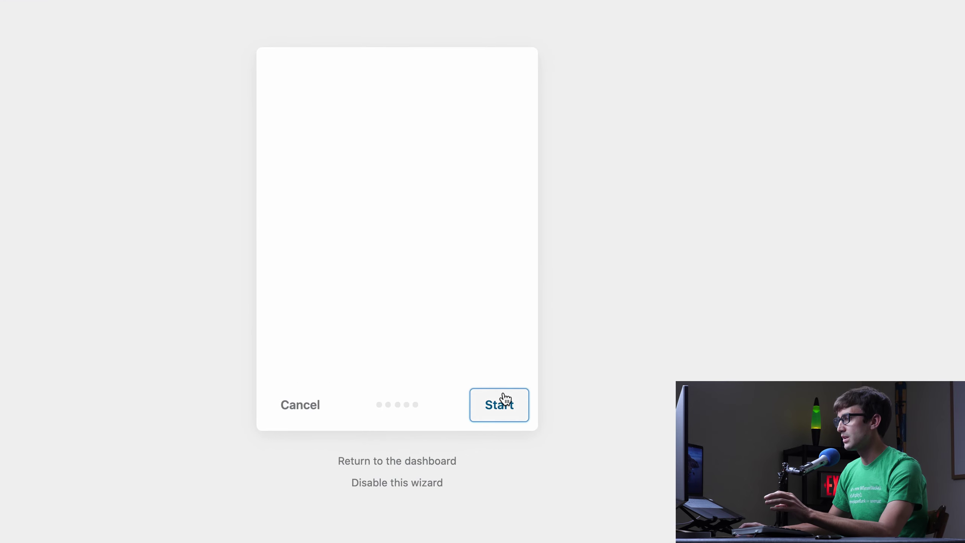
{"action": "left_click", "coordinate": [491, 412]}
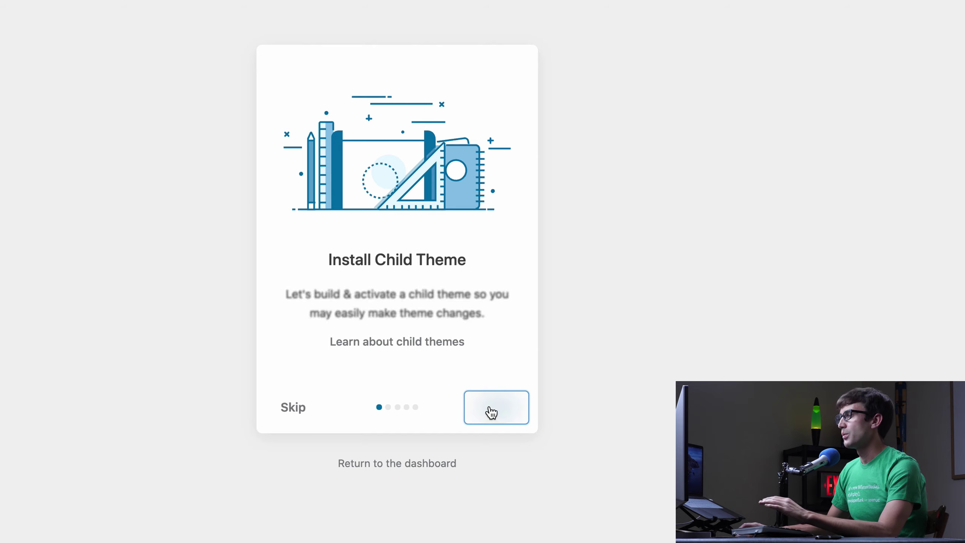
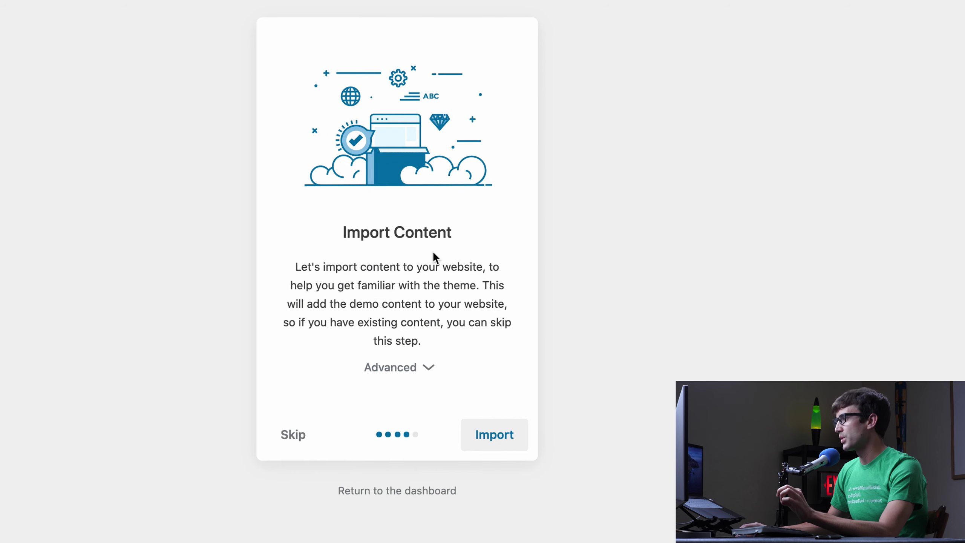
- Import the theme's widgets, options and after-import settings with the demo Content option unchecked
{"action": "left_click", "coordinate": [430, 368]}
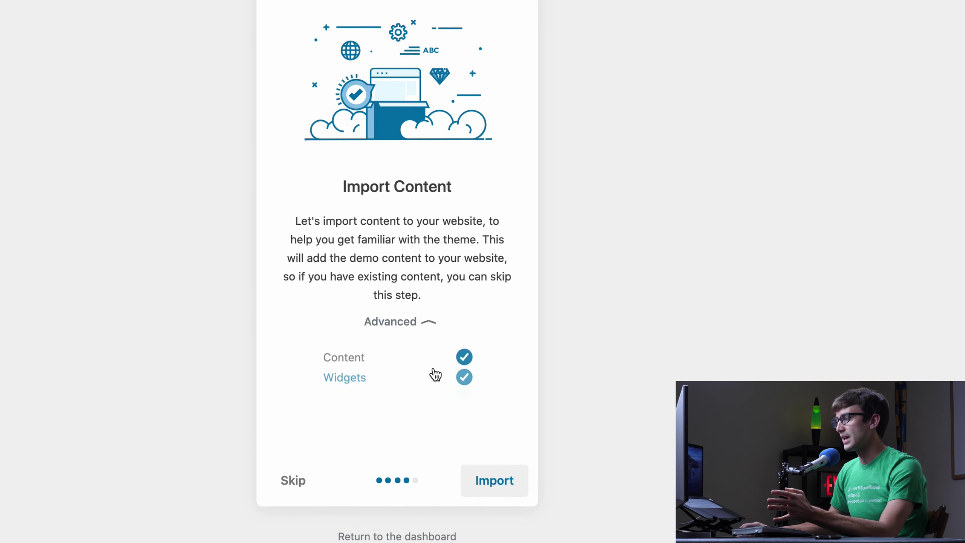
{"action": "left_click", "coordinate": [466, 363]}
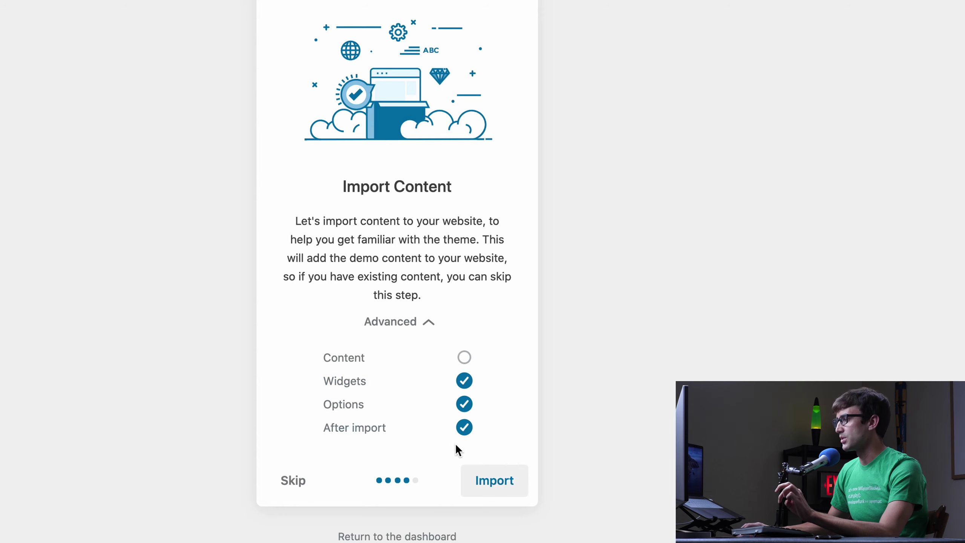
{"action": "left_click", "coordinate": [496, 485]}
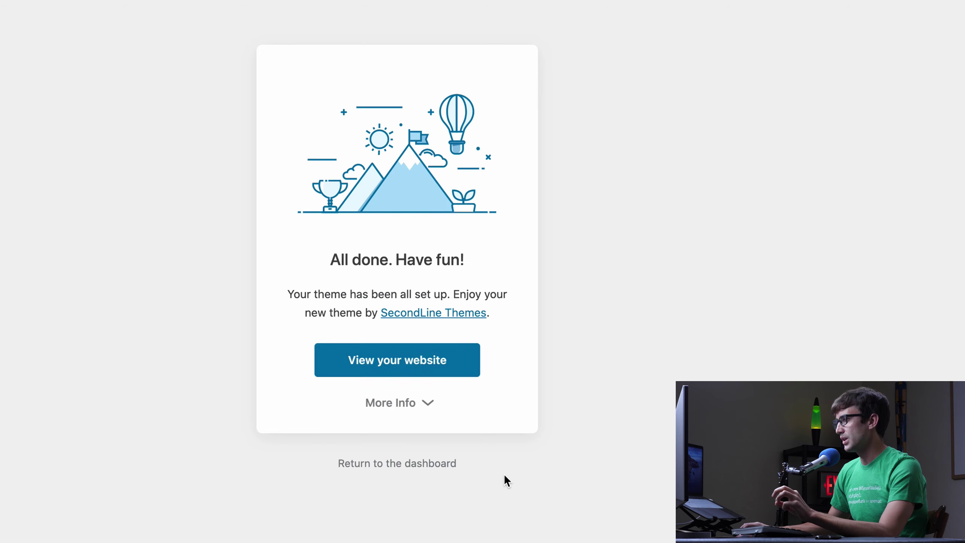
- Visit the live site and scroll through the Latest News demo posts
{"action": "left_click", "coordinate": [464, 365]}
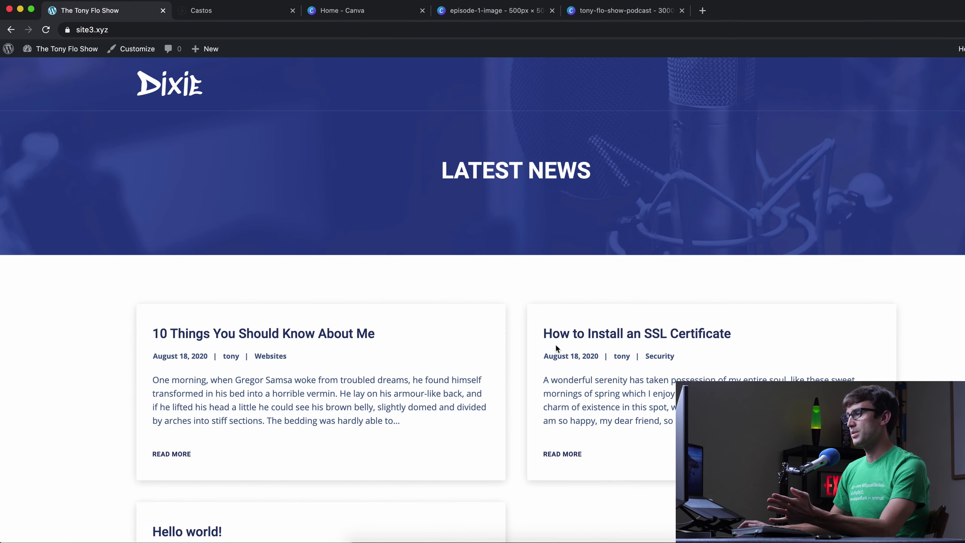
{"action": "scroll", "coordinate": [560, 366], "scroll_direction": "down", "scroll_amount": 5}
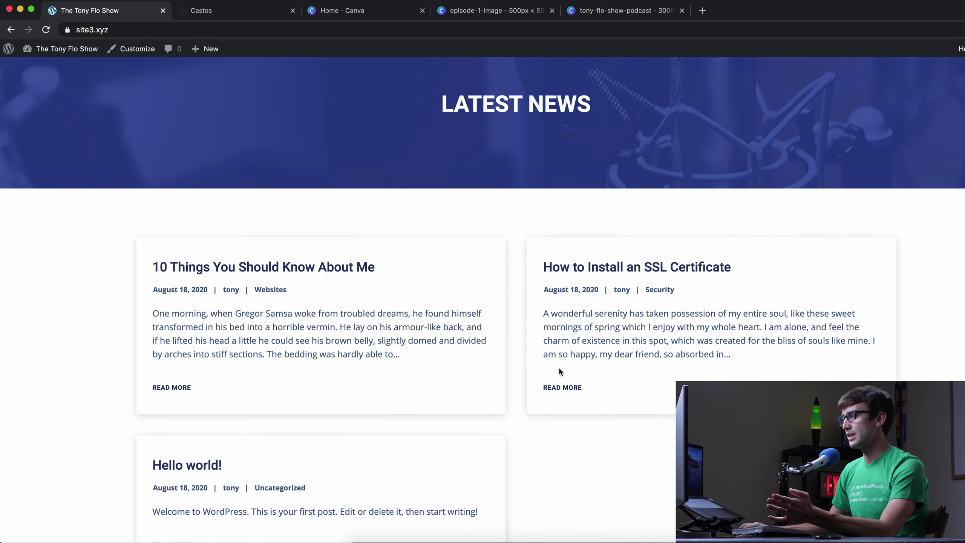
{"action": "scroll", "coordinate": [558, 373], "scroll_direction": "up", "scroll_amount": 5}
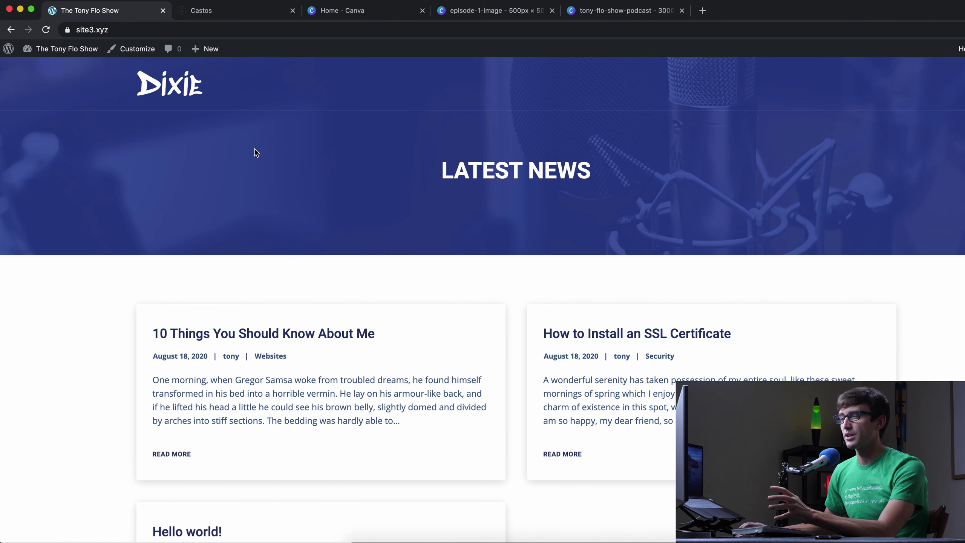
- Go to Templates > Add New from the dashboard and dismiss the new-template form
{"action": "left_click", "coordinate": [74, 68]}
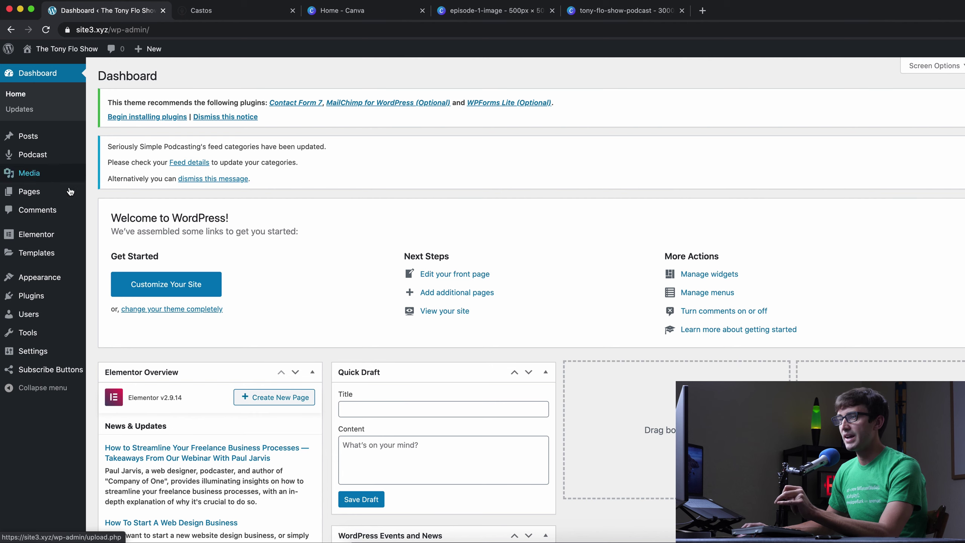
{"action": "mouse_move", "coordinate": [49, 254]}
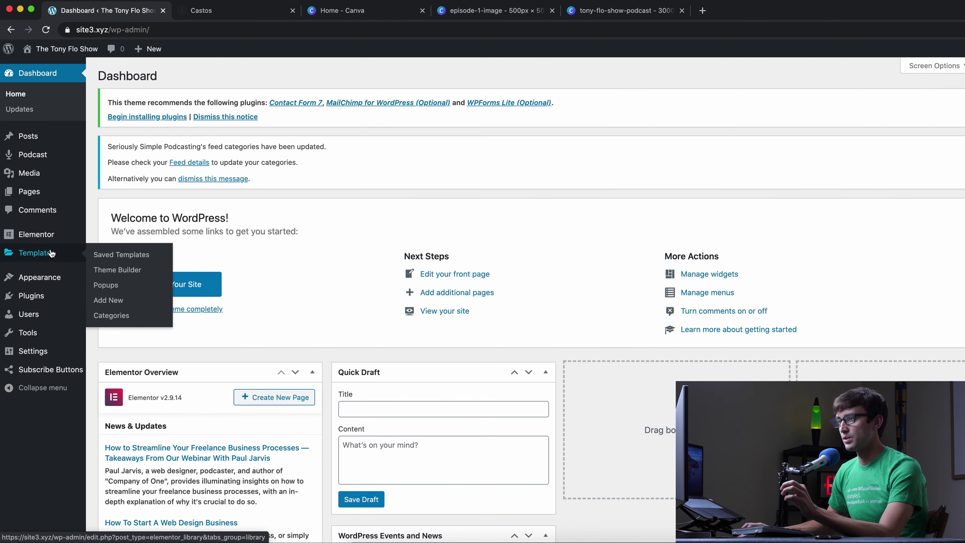
{"action": "left_click", "coordinate": [123, 300]}
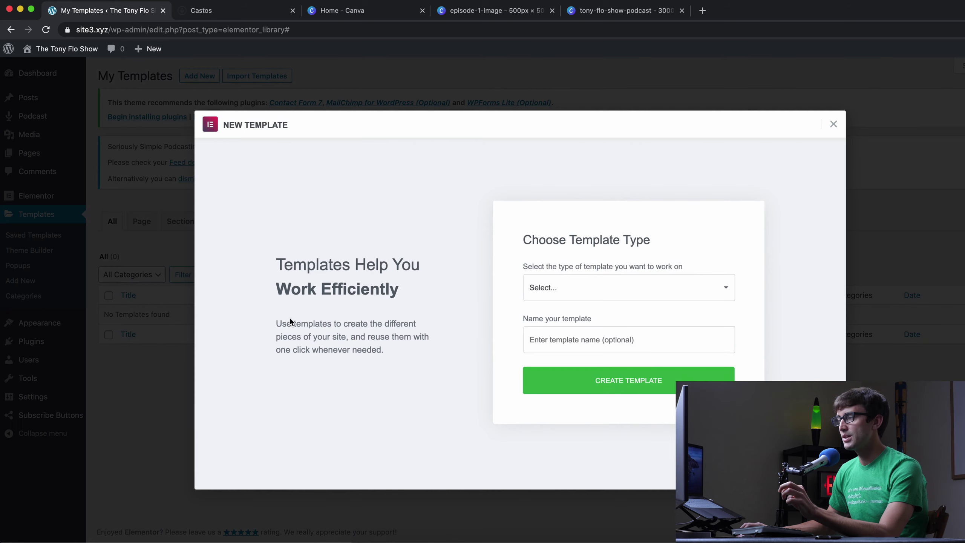
{"action": "left_click", "coordinate": [834, 127]}
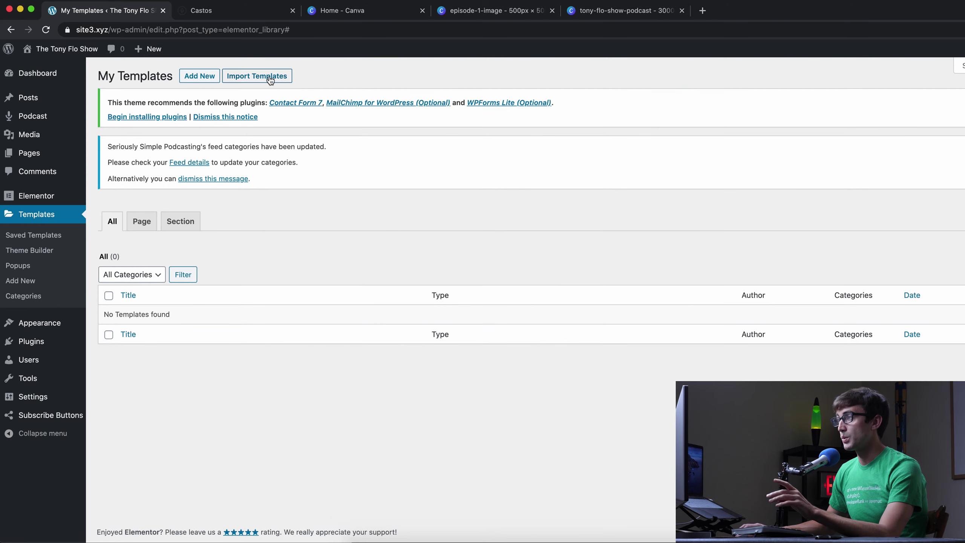
- Import the podcast homepage template JSON file into the Elementor template library
{"action": "left_click", "coordinate": [268, 75]}
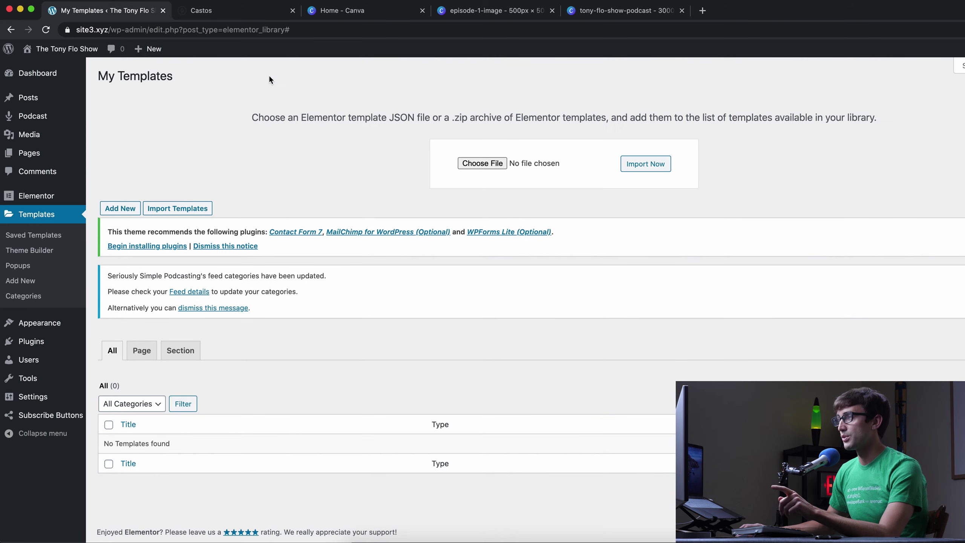
{"action": "left_click", "coordinate": [494, 167]}
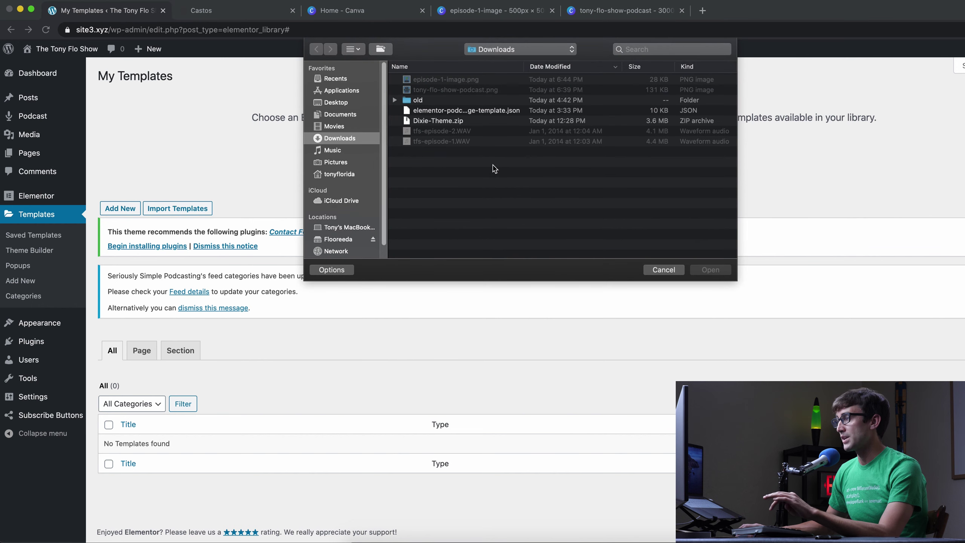
{"action": "left_click", "coordinate": [444, 110]}
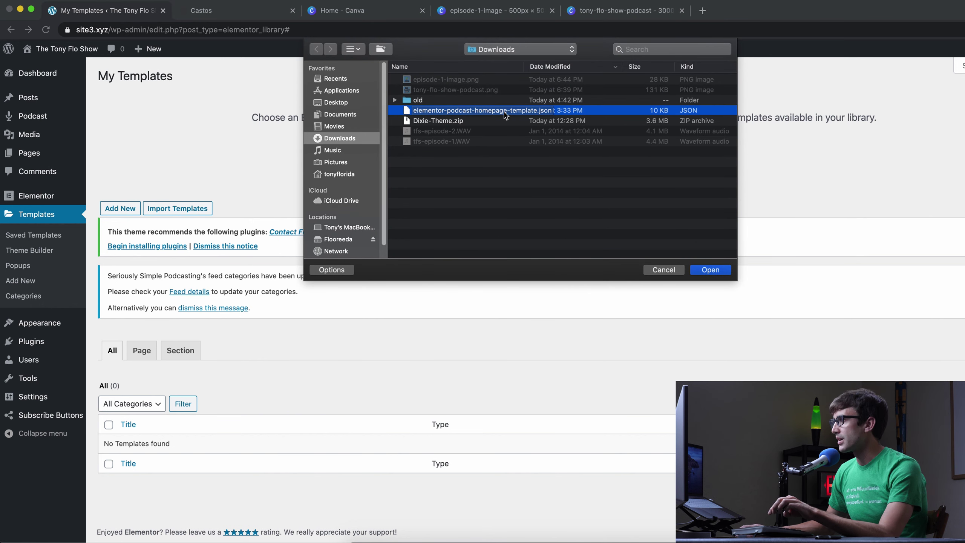
{"action": "left_click", "coordinate": [719, 270]}
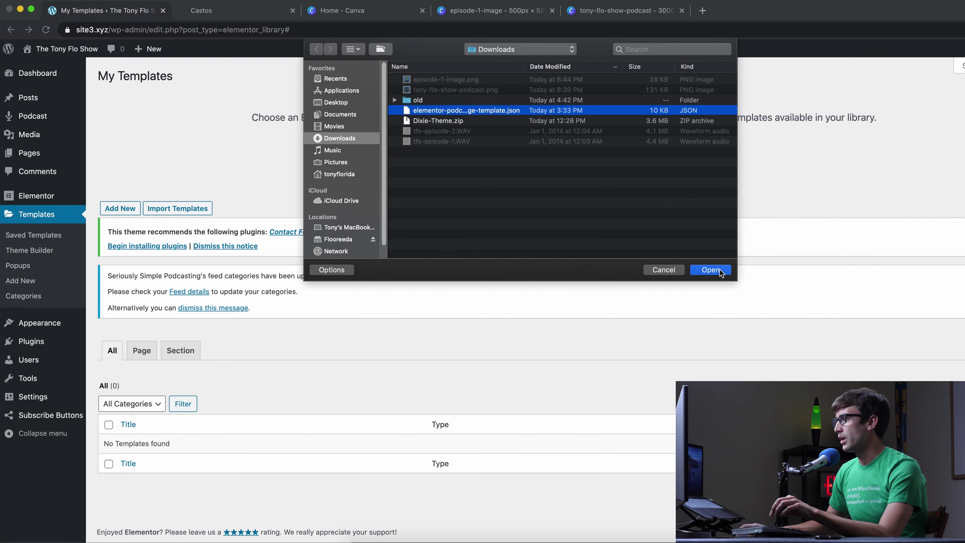
{"action": "left_click", "coordinate": [654, 170]}
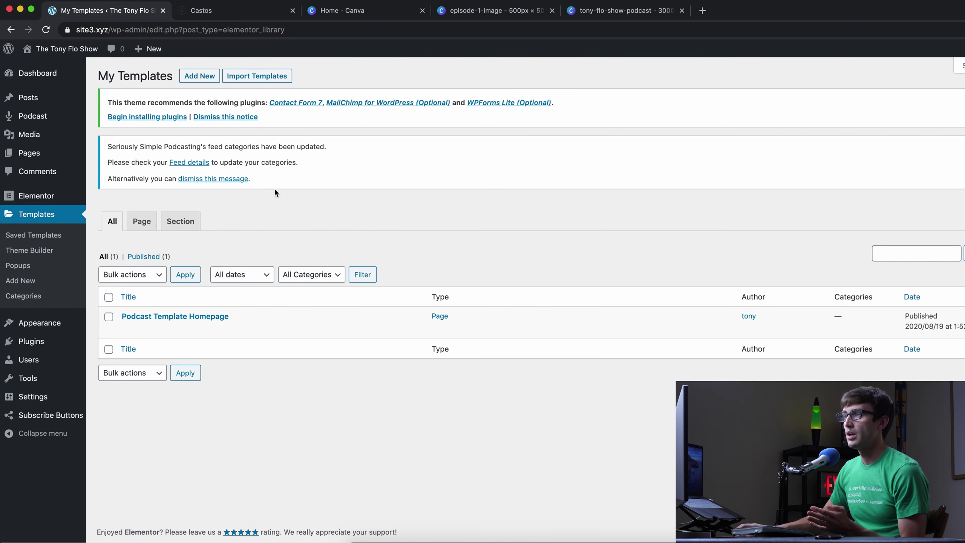
- Add a new page titled 'The Tony Flow Show' and open it in Elementor
{"action": "left_click", "coordinate": [59, 152]}
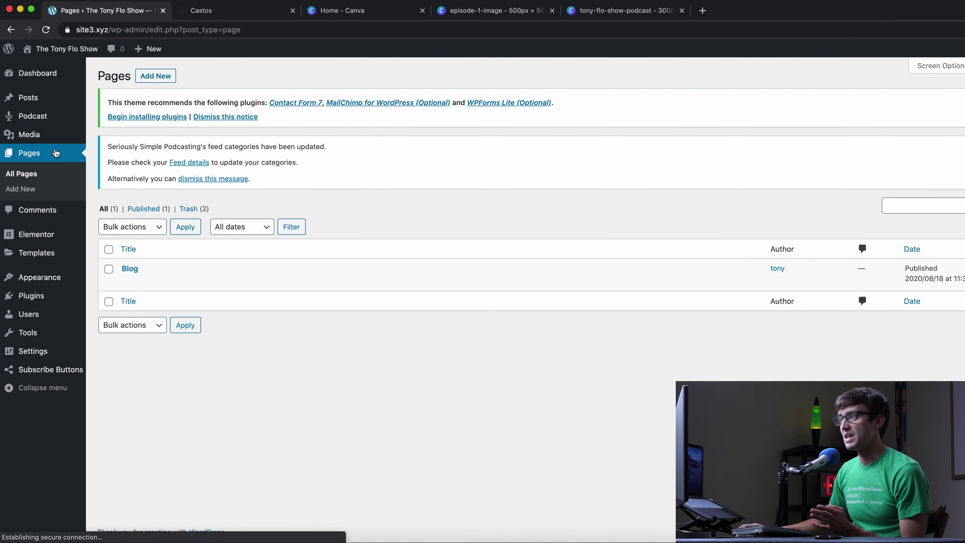
{"action": "left_click", "coordinate": [155, 76]}
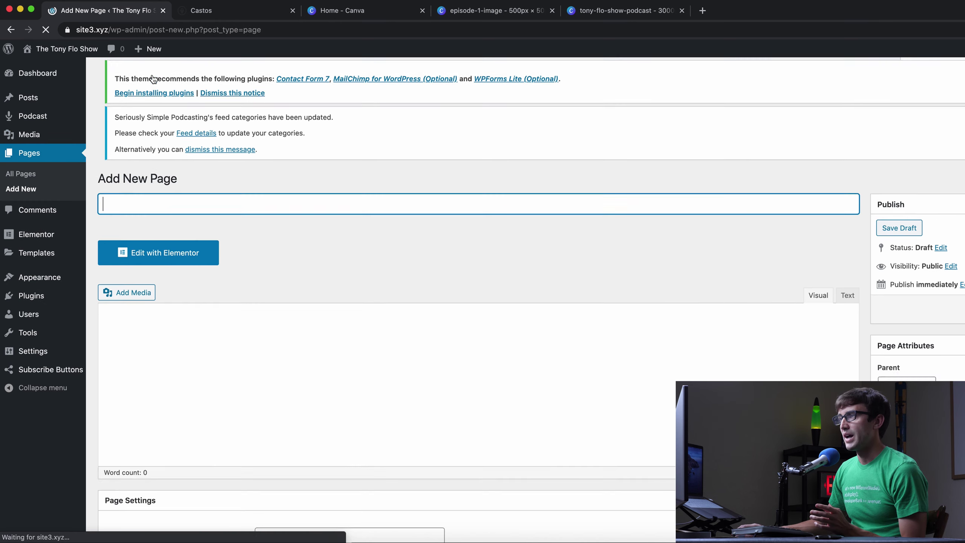
{"action": "type", "text": "The T"}
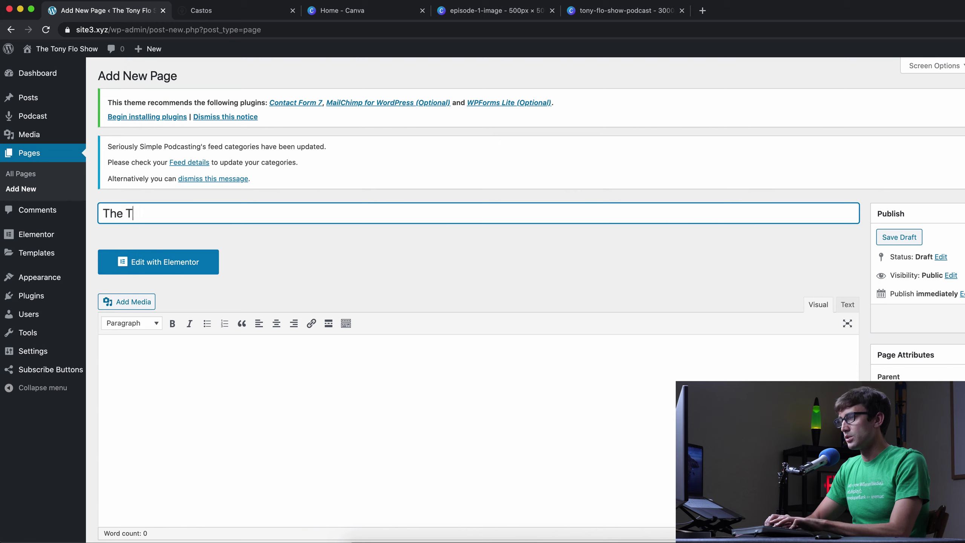
{"action": "type", "text": "ony Flo"}
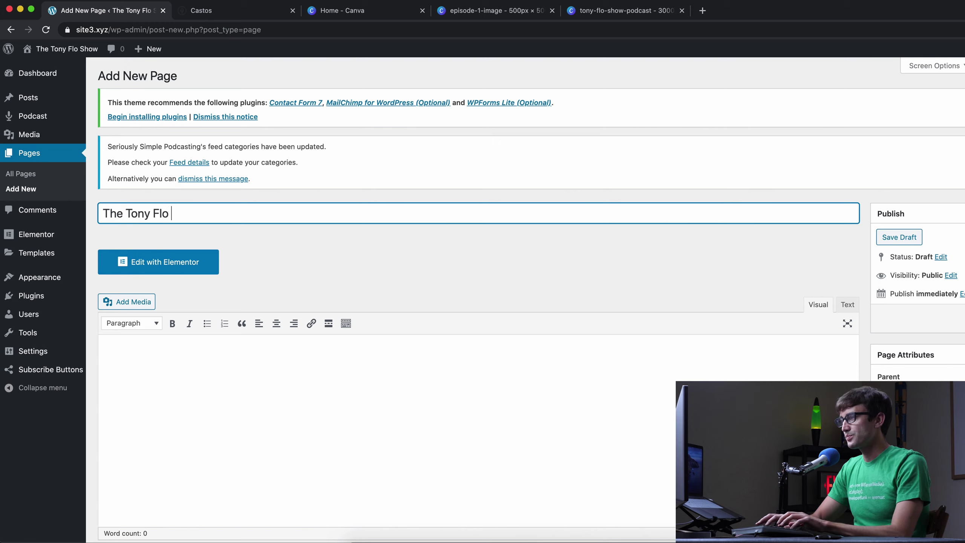
{"action": "type", "text": "w Show"}
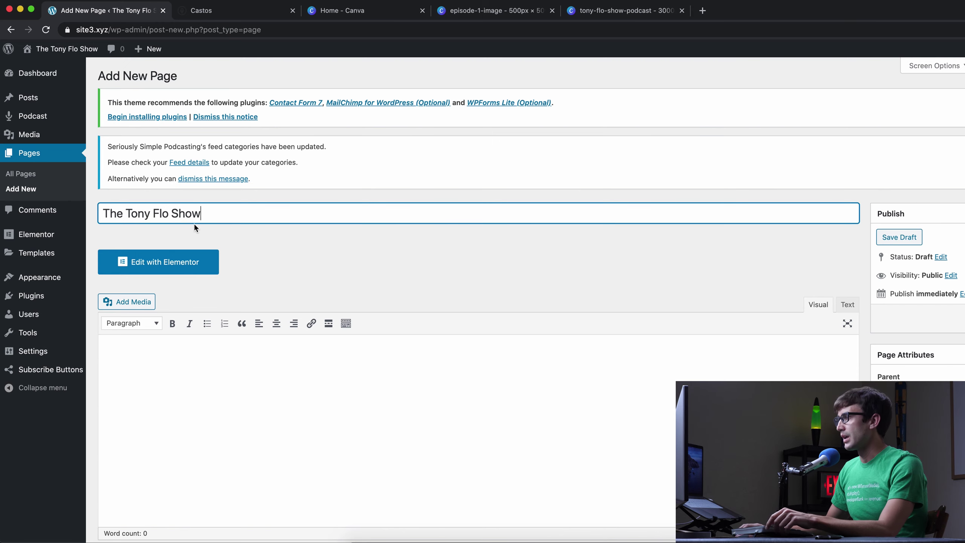
{"action": "left_click", "coordinate": [179, 263]}
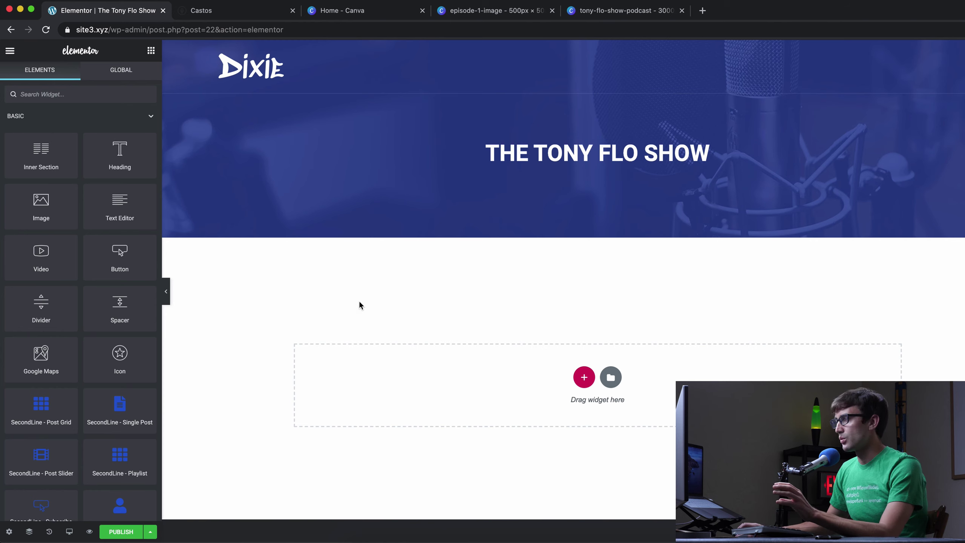
- Insert Podcast Template Homepage from the template library and review the inserted design
{"action": "left_click", "coordinate": [610, 377]}
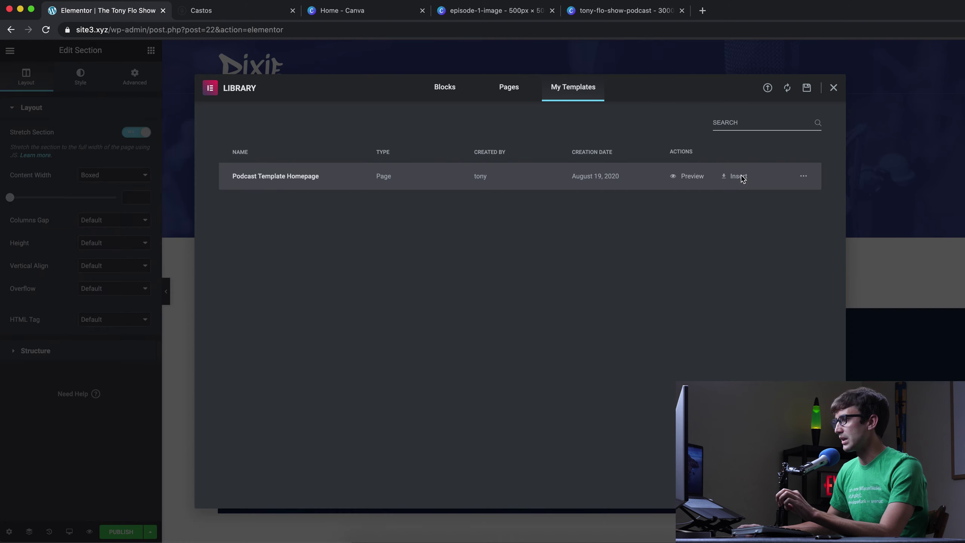
{"action": "left_click", "coordinate": [741, 179]}
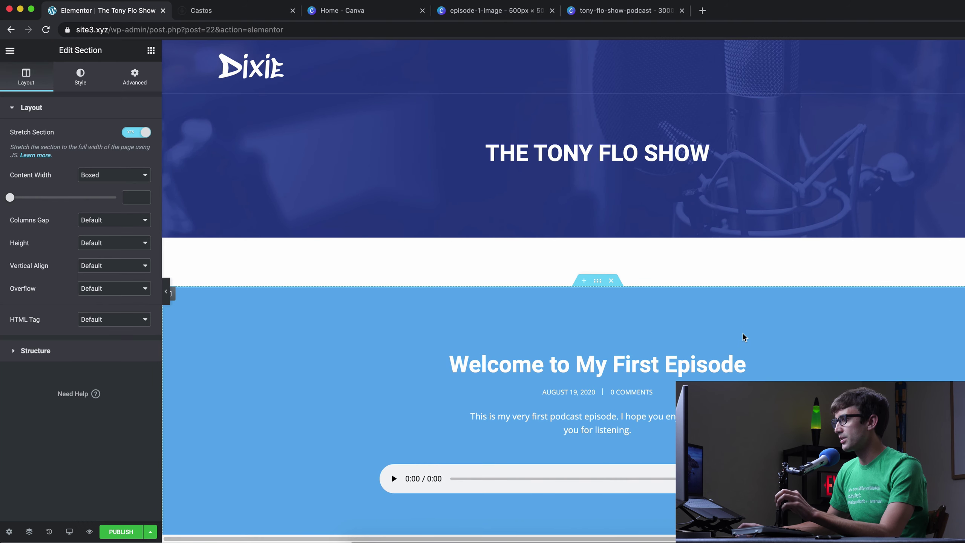
{"action": "scroll", "coordinate": [742, 334], "scroll_direction": "down", "scroll_amount": 3}
{"action": "scroll", "coordinate": [743, 333], "scroll_direction": "down", "scroll_amount": 3}
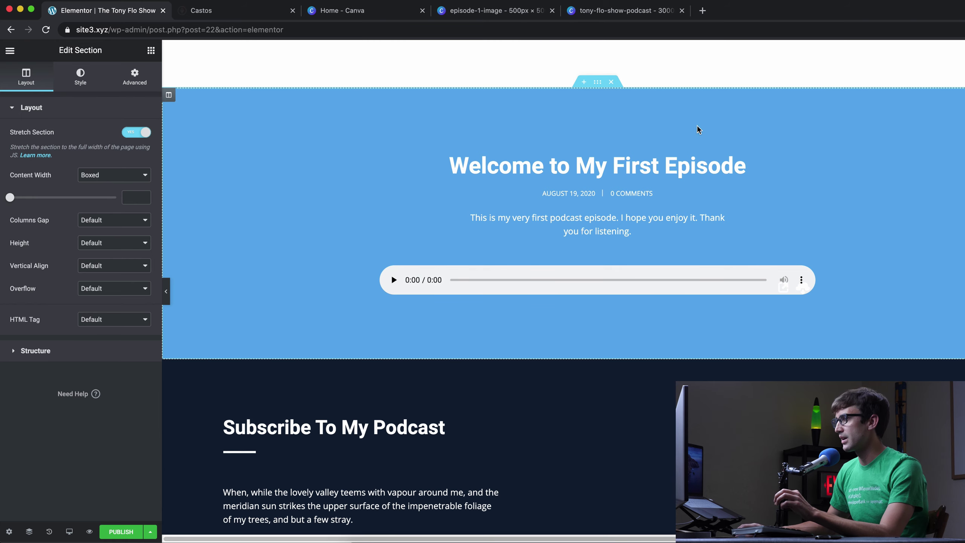
{"action": "scroll", "coordinate": [554, 217], "scroll_direction": "down", "scroll_amount": 8}
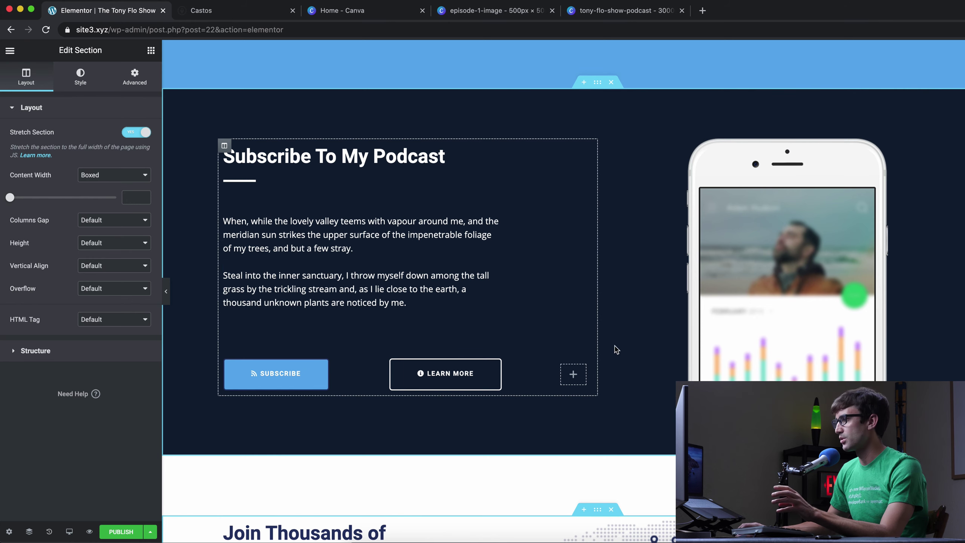
{"action": "scroll", "coordinate": [638, 353], "scroll_direction": "down", "scroll_amount": 3}
{"action": "scroll", "coordinate": [765, 232], "scroll_direction": "down", "scroll_amount": 6}
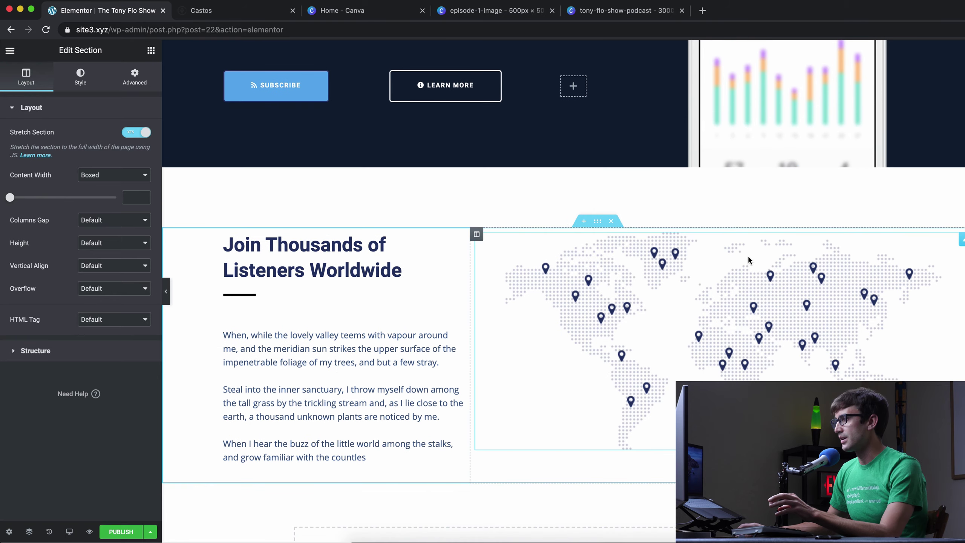
{"action": "scroll", "coordinate": [754, 262], "scroll_direction": "down", "scroll_amount": 12}
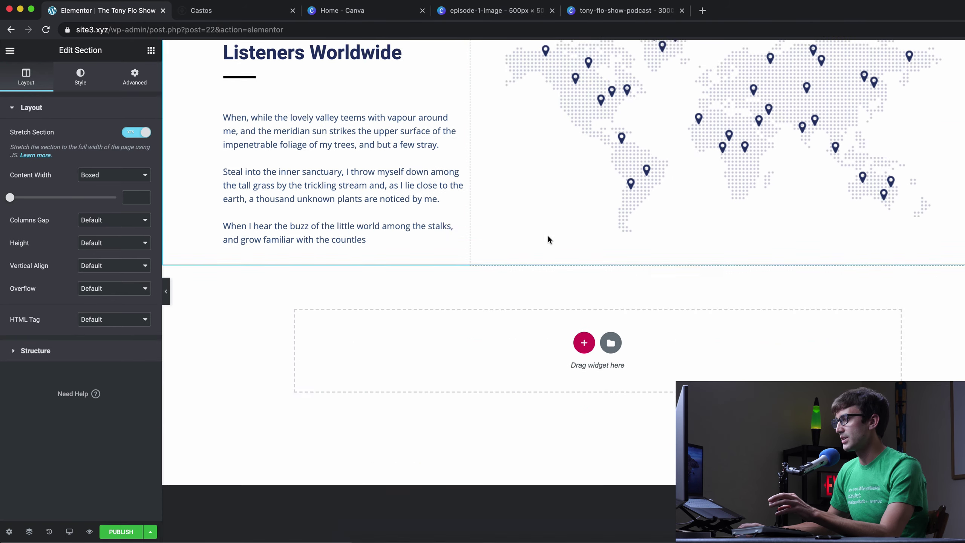
{"action": "scroll", "coordinate": [566, 251], "scroll_direction": "up", "scroll_amount": 20}
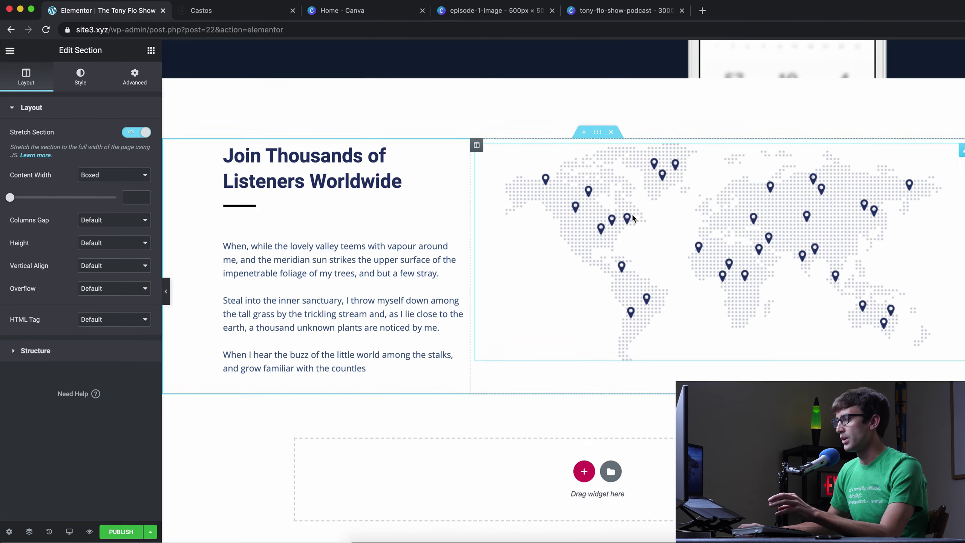
{"action": "scroll", "coordinate": [631, 213], "scroll_direction": "down", "scroll_amount": 4}
{"action": "scroll", "coordinate": [630, 231], "scroll_direction": "down", "scroll_amount": 3}
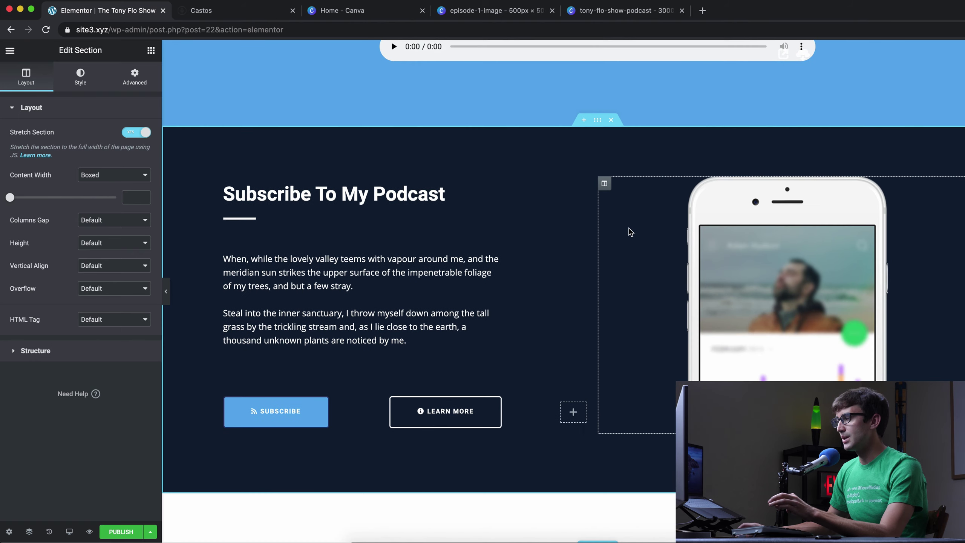
- Select the subscribe section's text block, browse the widgets list, then publish the page
{"action": "left_click", "coordinate": [302, 280]}
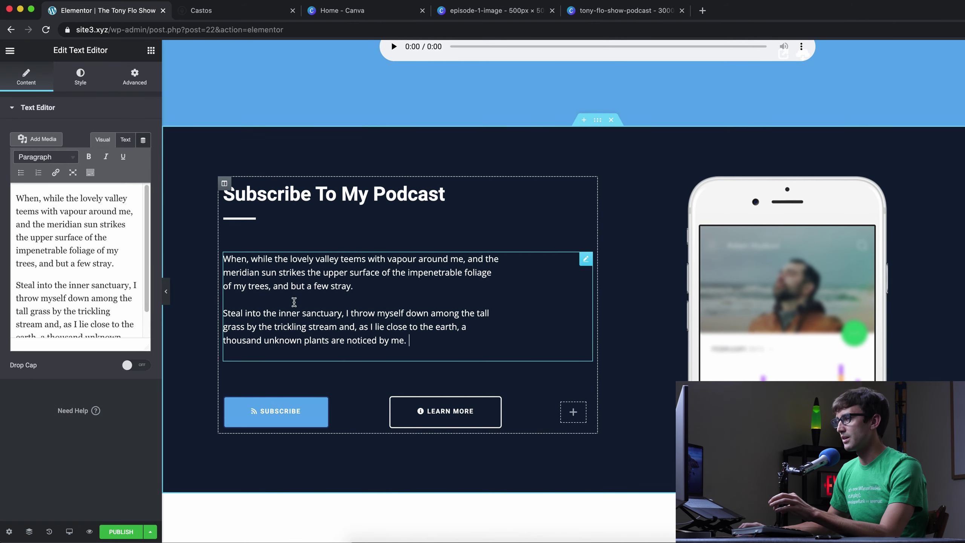
{"action": "scroll", "coordinate": [418, 323], "scroll_direction": "down", "scroll_amount": 7}
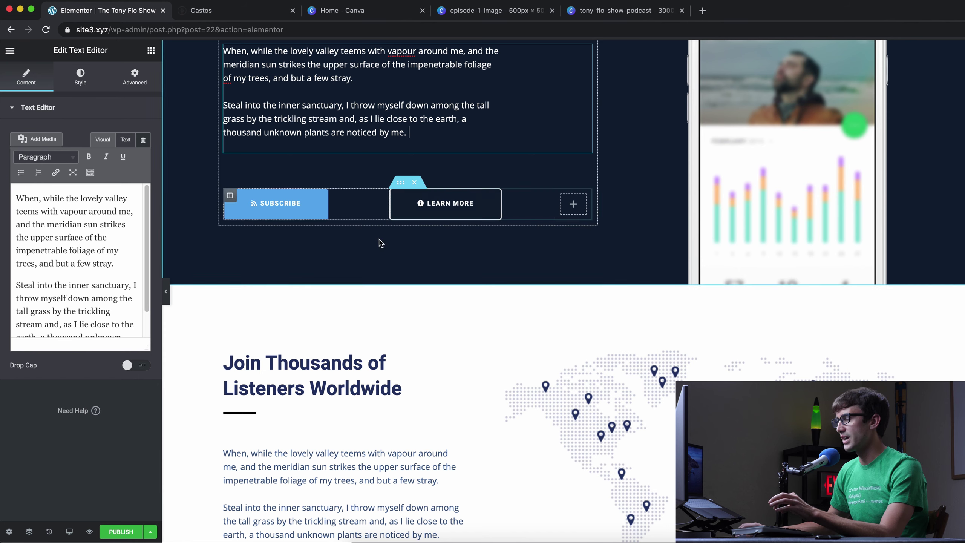
{"action": "left_click", "coordinate": [150, 51]}
{"action": "scroll", "coordinate": [119, 247], "scroll_direction": "down", "scroll_amount": 10}
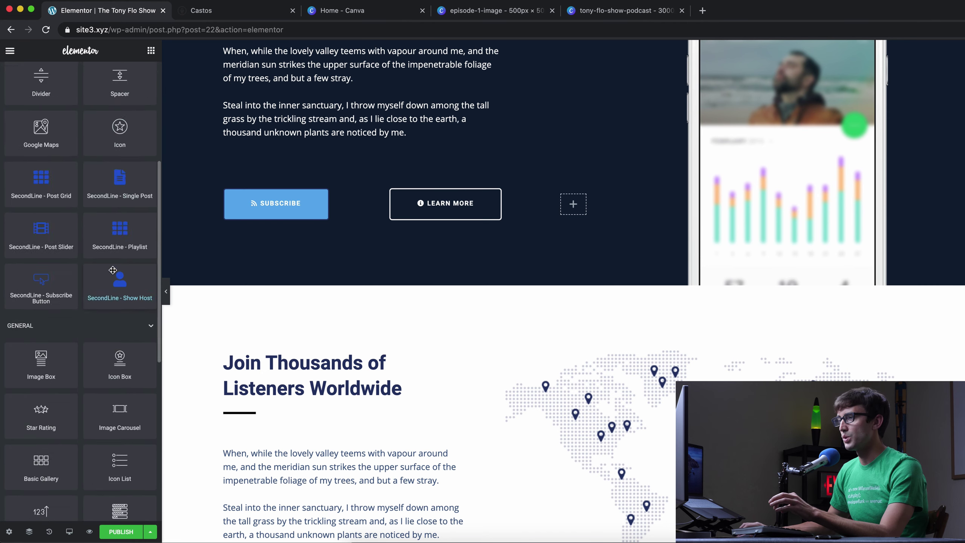
{"action": "scroll", "coordinate": [475, 283], "scroll_direction": "down", "scroll_amount": 10}
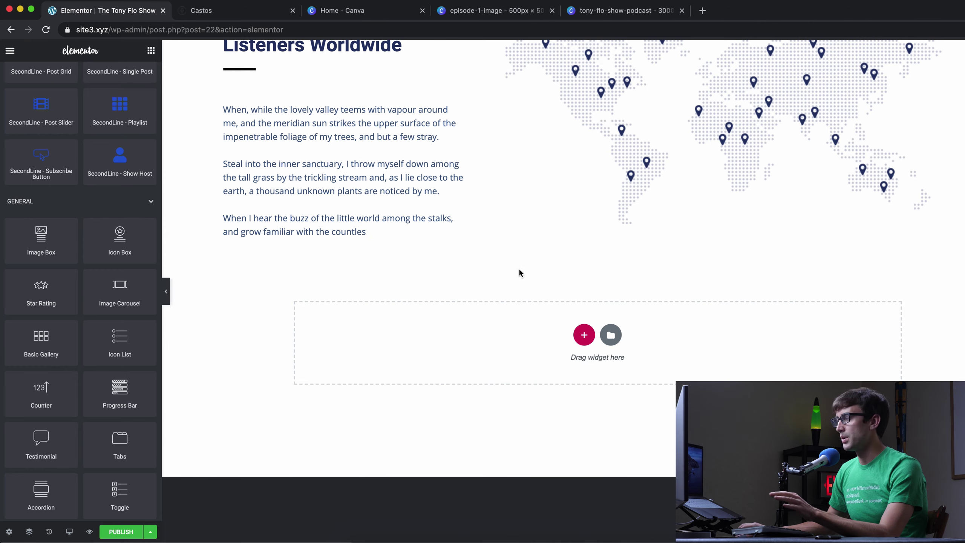
{"action": "scroll", "coordinate": [519, 271], "scroll_direction": "up", "scroll_amount": 15}
{"action": "left_click", "coordinate": [116, 531]}
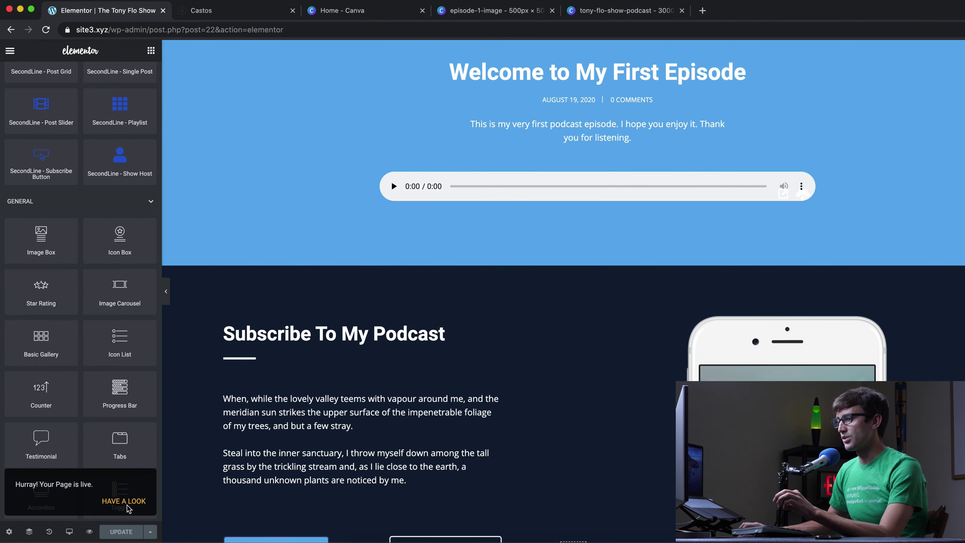
- Load site3.xyz in the browser to view the site's front page
{"action": "left_click", "coordinate": [103, 29]}
{"action": "type", "text": "site3.xyz"}
{"action": "key", "text": "Return"}
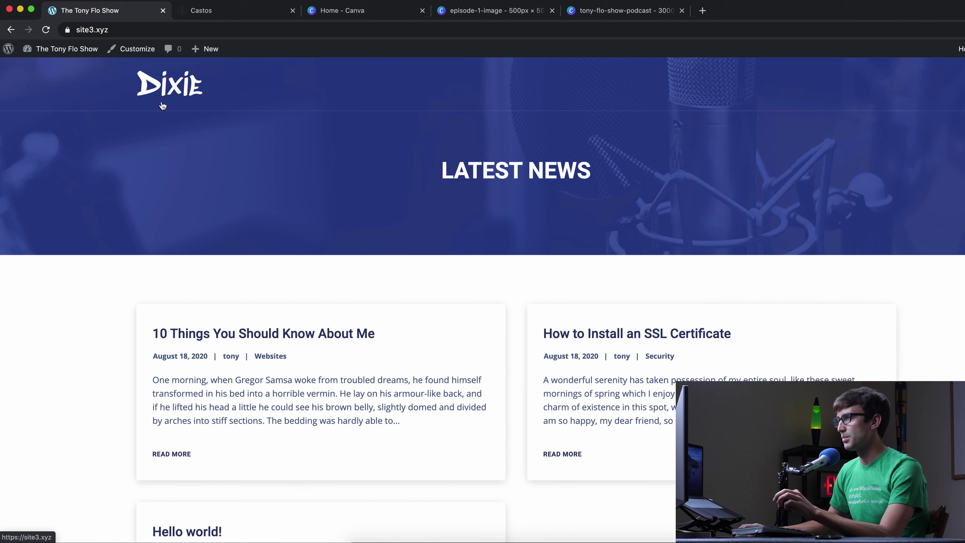
- In Settings > Reading, choose a static homepage 'The Tony Flo Show' with Blog as posts page, and save
{"action": "mouse_move", "coordinate": [57, 55]}
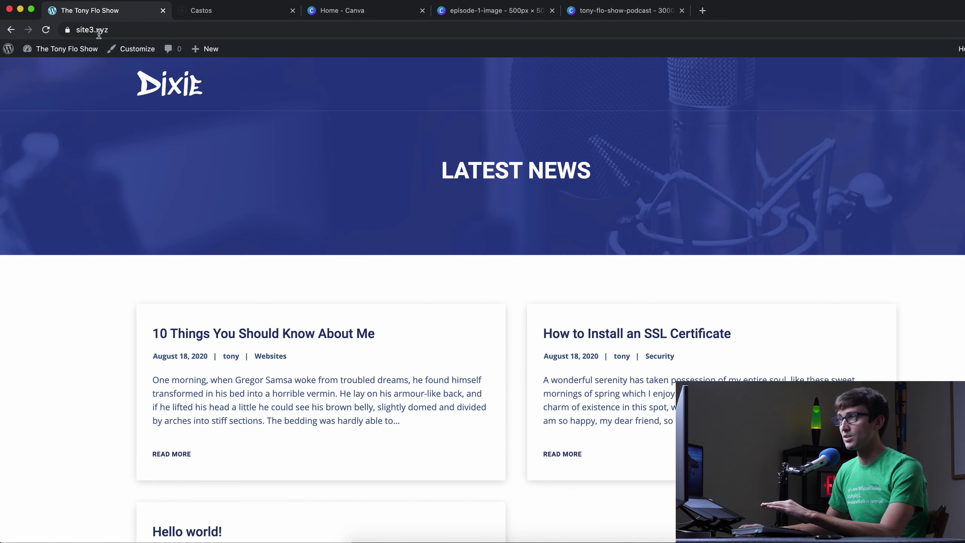
{"action": "left_click", "coordinate": [66, 48]}
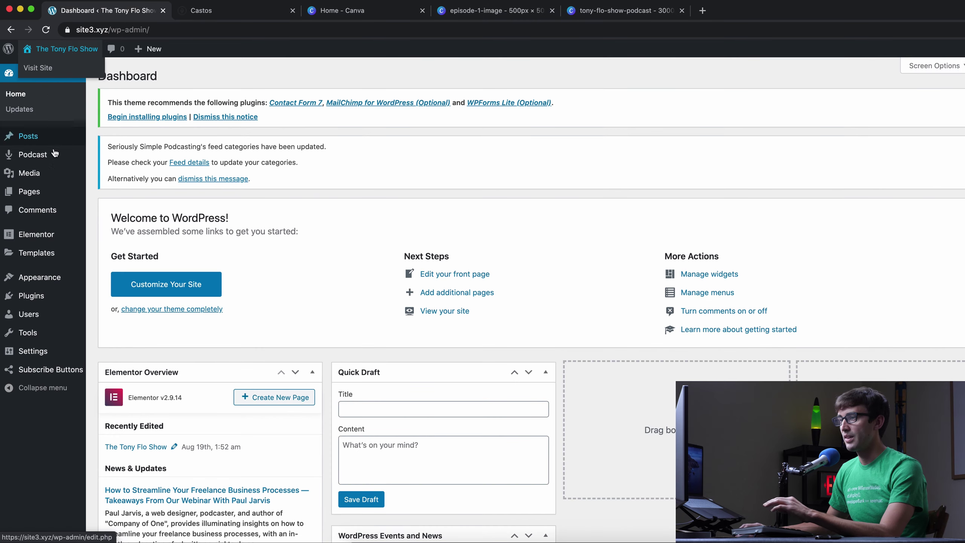
{"action": "mouse_move", "coordinate": [48, 351]}
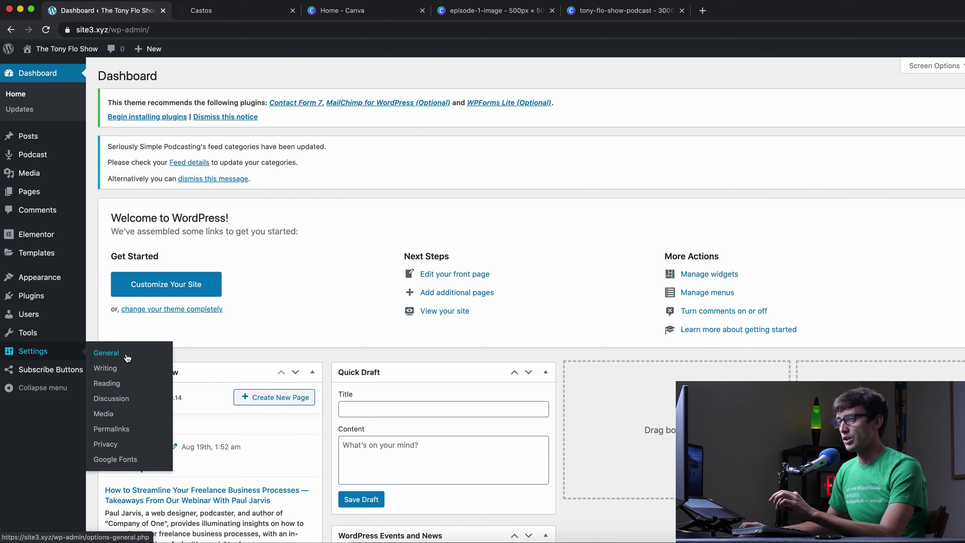
{"action": "left_click", "coordinate": [126, 385]}
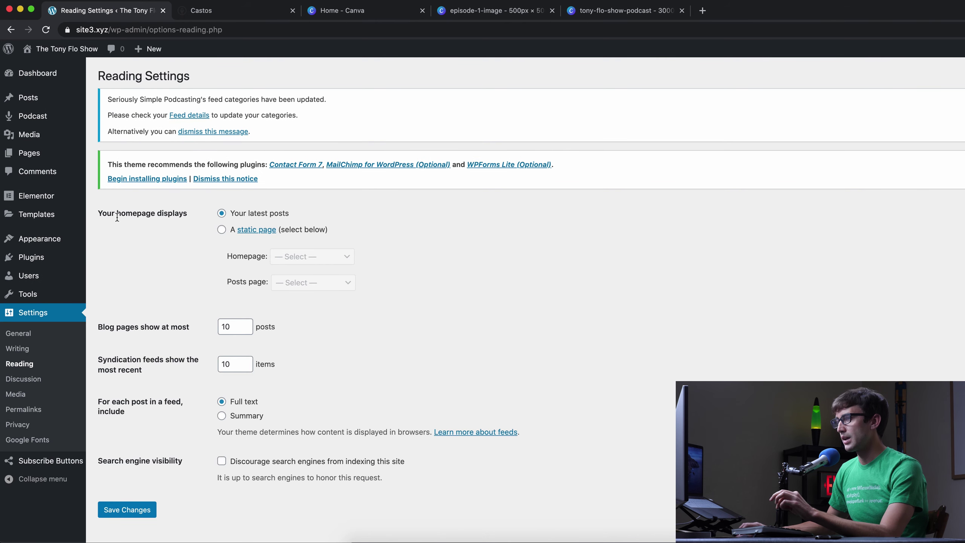
{"action": "left_click", "coordinate": [222, 230]}
{"action": "left_click", "coordinate": [312, 256]}
{"action": "left_click", "coordinate": [292, 289]}
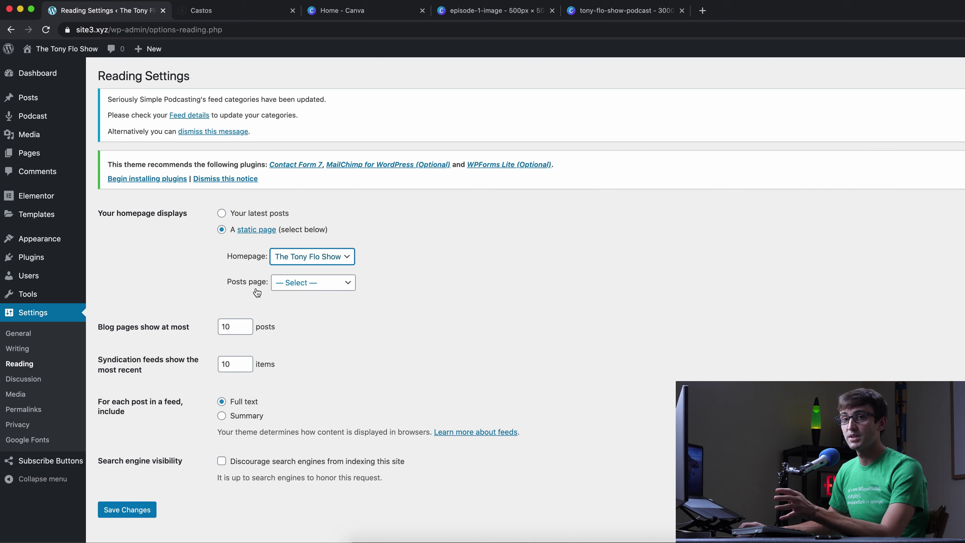
{"action": "left_click", "coordinate": [293, 290]}
{"action": "left_click", "coordinate": [293, 292]}
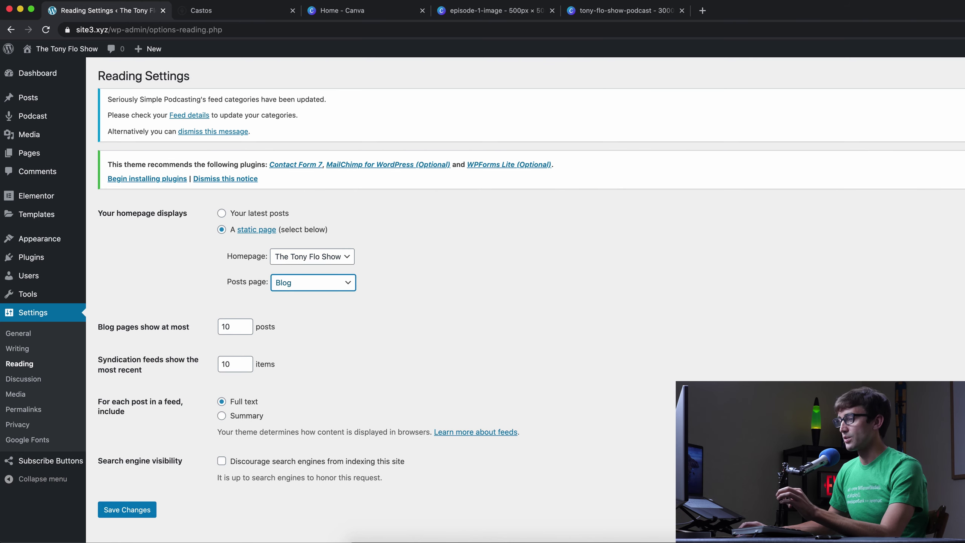
{"action": "left_click", "coordinate": [126, 516]}
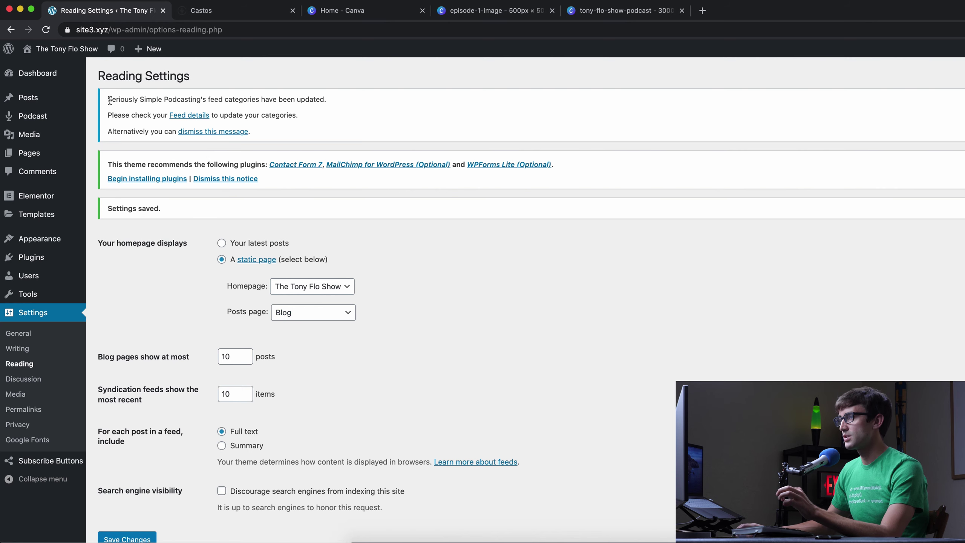
- Visit the live front page and briefly play, then pause, the first episode's audio
{"action": "left_click", "coordinate": [77, 55]}
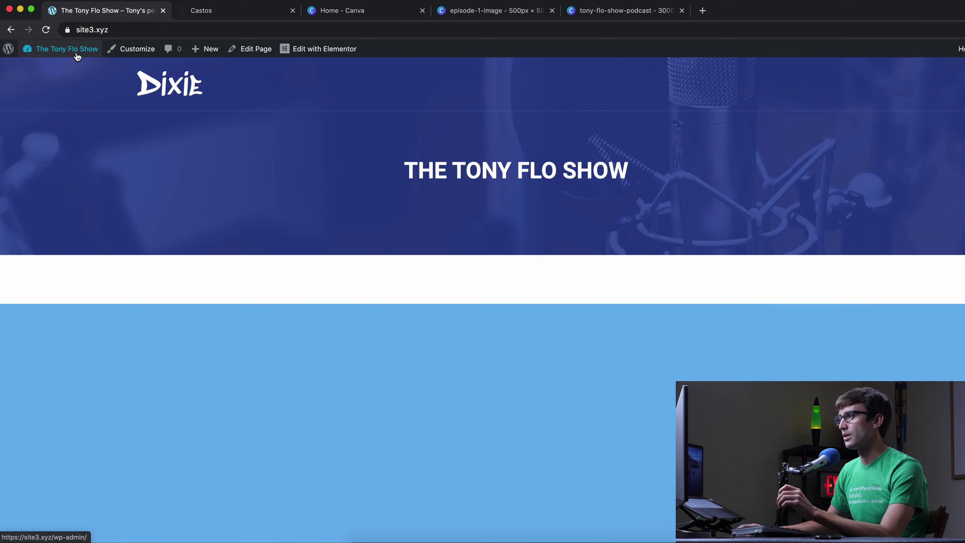
{"action": "scroll", "coordinate": [479, 287], "scroll_direction": "down", "scroll_amount": 4}
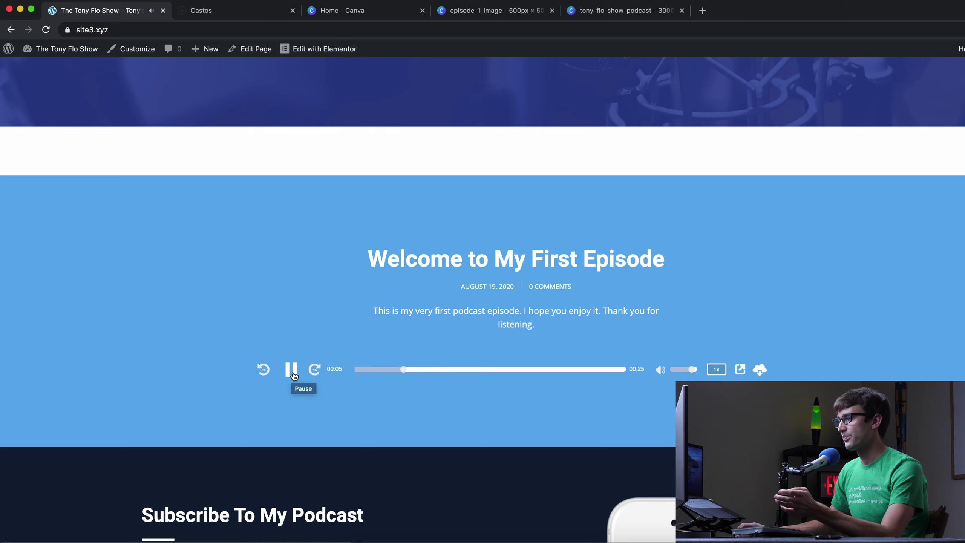
{"action": "left_click", "coordinate": [295, 376]}
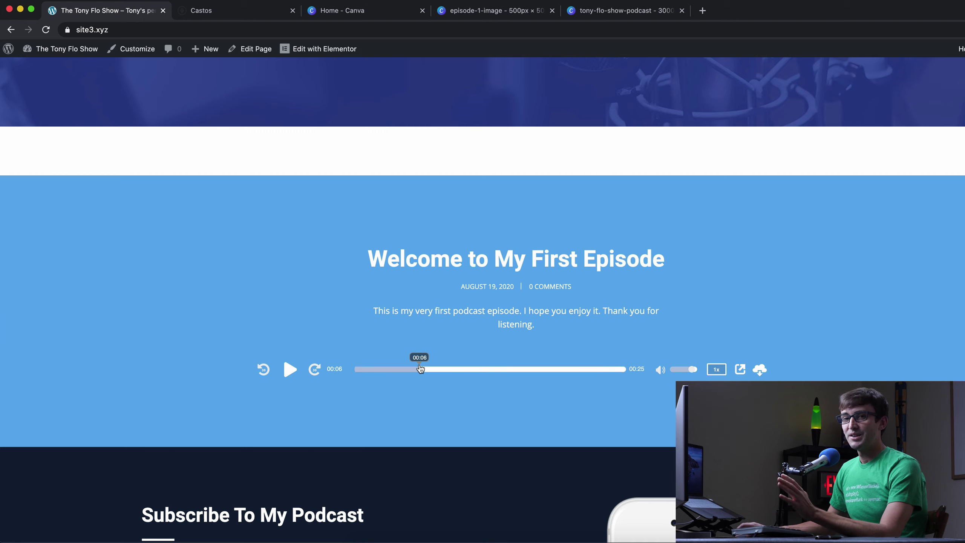
{"action": "scroll", "coordinate": [441, 367], "scroll_direction": "up", "scroll_amount": 3}
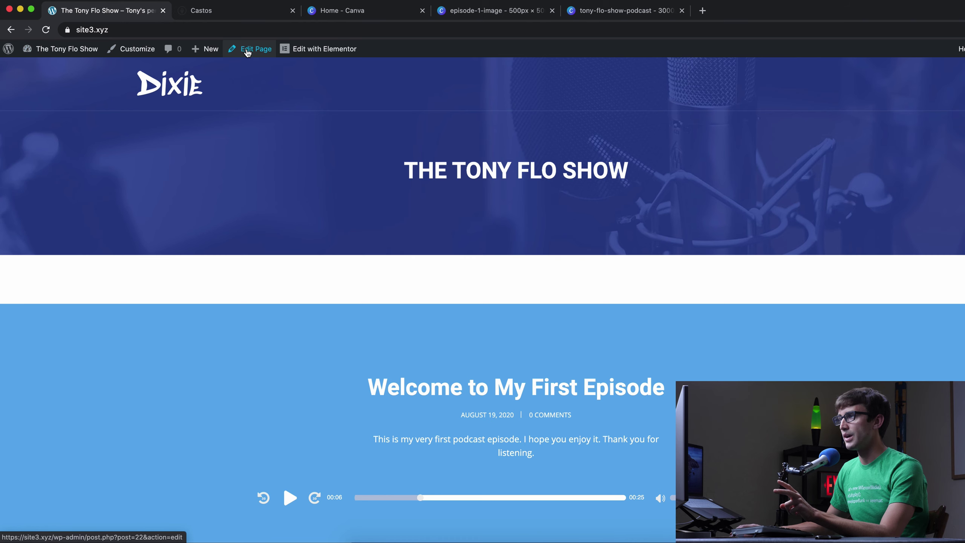
- Tick Disable Title Area in the page settings, update the page, and view the live front page
{"action": "left_click", "coordinate": [247, 49]}
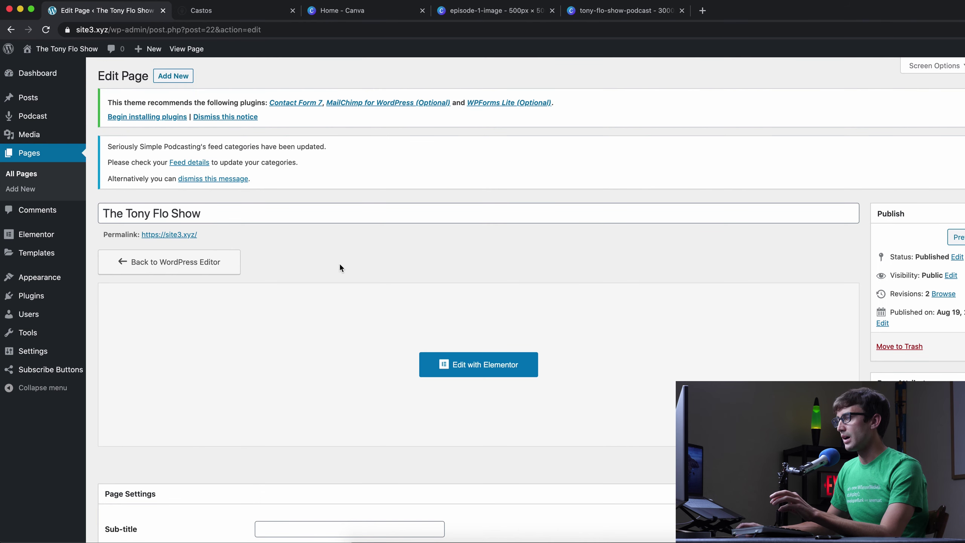
{"action": "scroll", "coordinate": [339, 263], "scroll_direction": "down", "scroll_amount": 10}
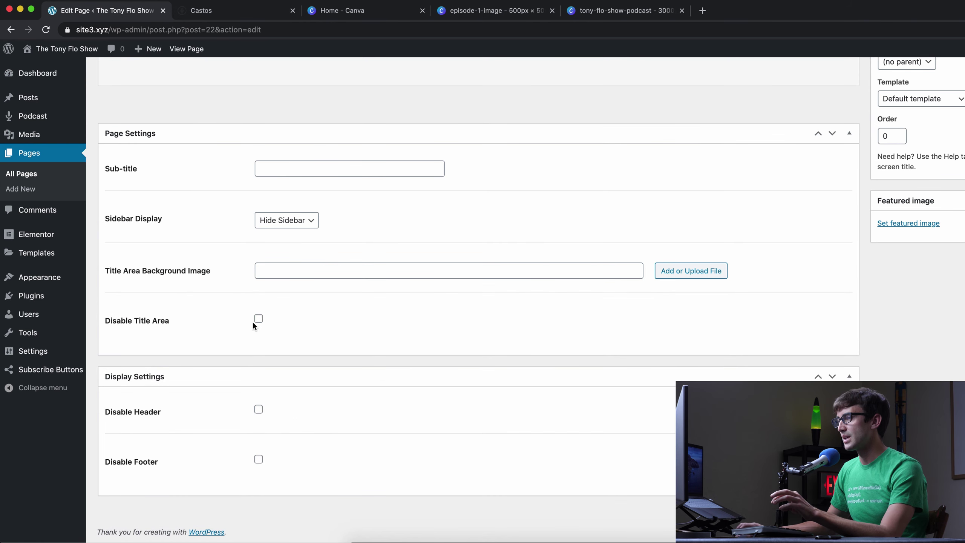
{"action": "left_click", "coordinate": [254, 320]}
{"action": "scroll", "coordinate": [646, 316], "scroll_direction": "up", "scroll_amount": 5}
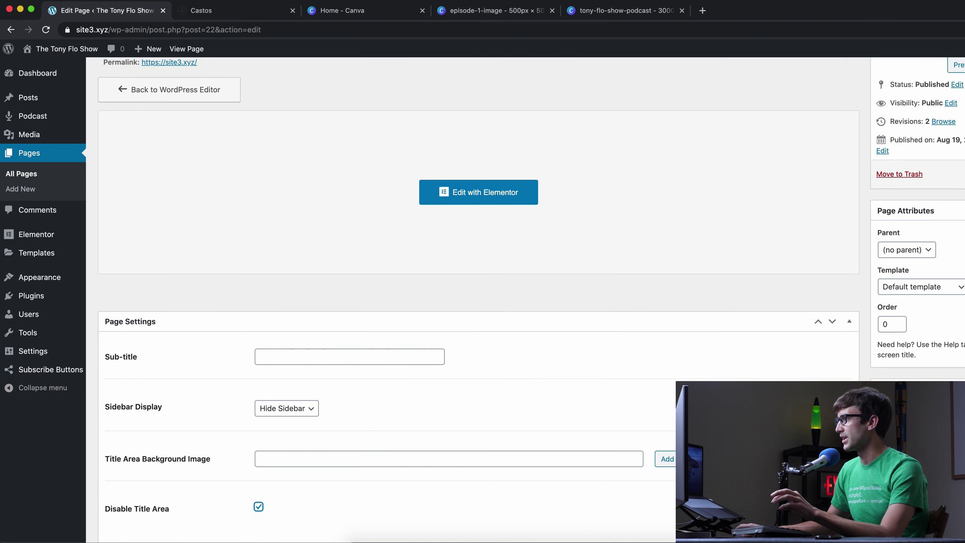
{"action": "left_click", "coordinate": [961, 194]}
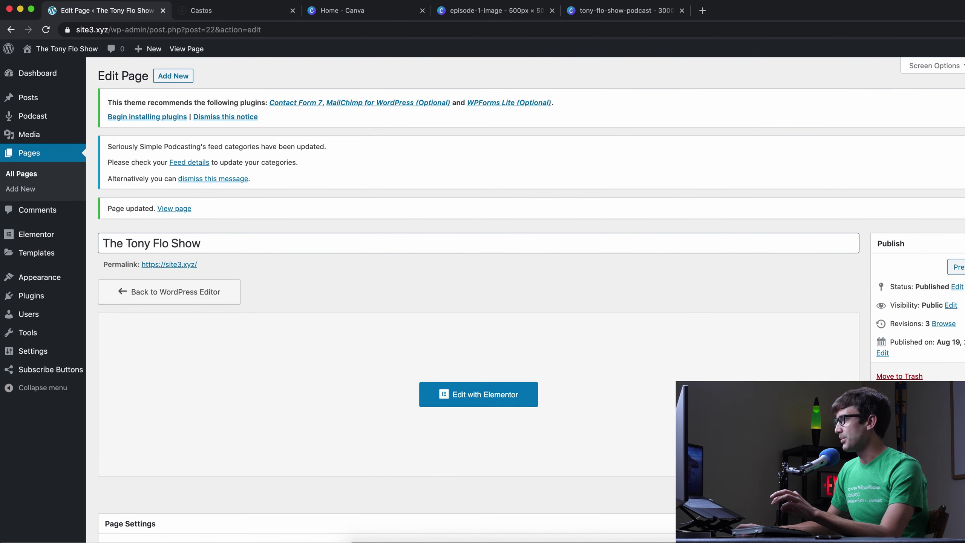
{"action": "mouse_move", "coordinate": [76, 52]}
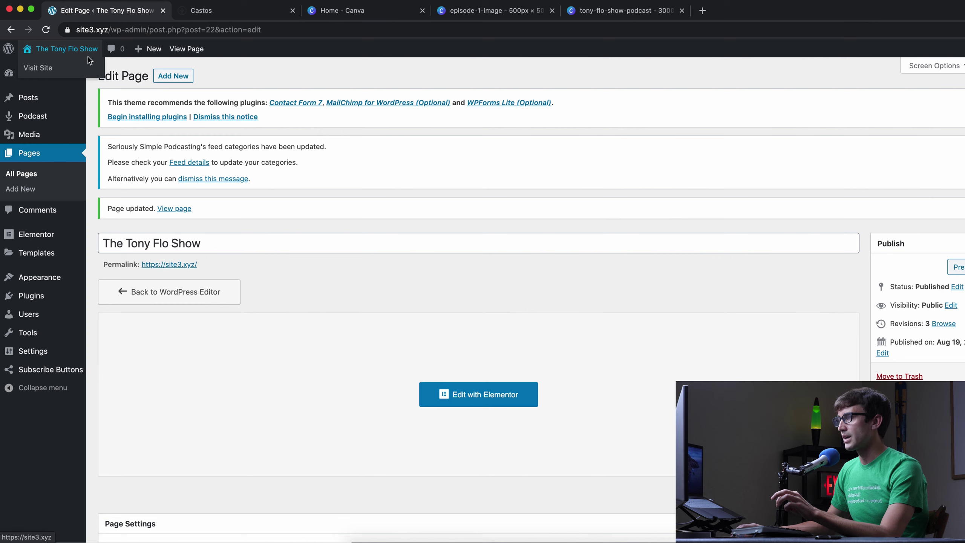
{"action": "left_click", "coordinate": [184, 265]}
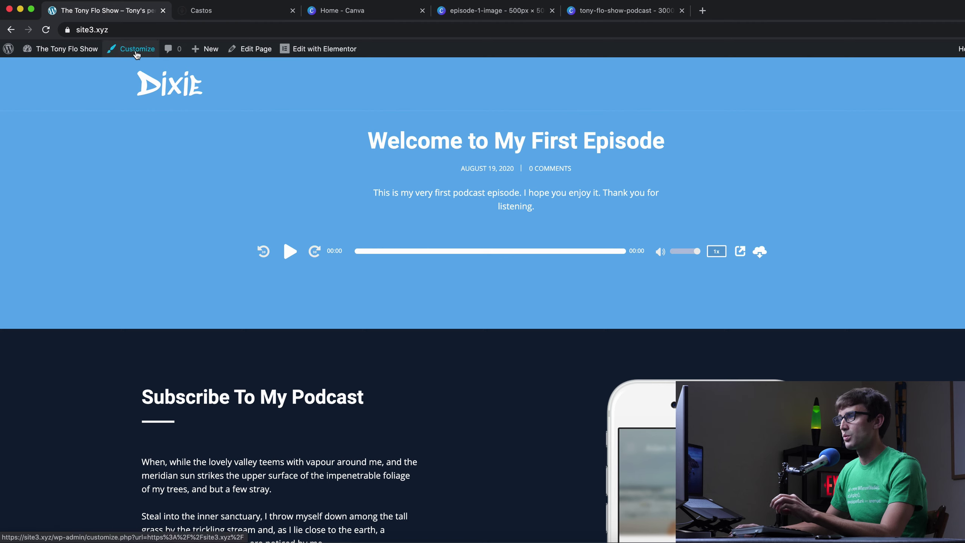
- Remove the Dixie logo under Customizer > Header > Logo
{"action": "left_click", "coordinate": [137, 53]}
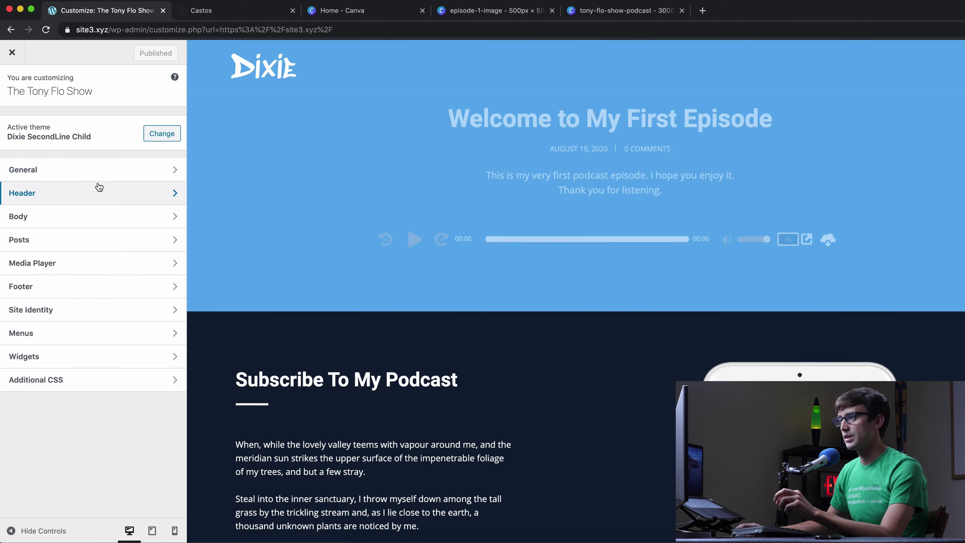
{"action": "left_click", "coordinate": [98, 188]}
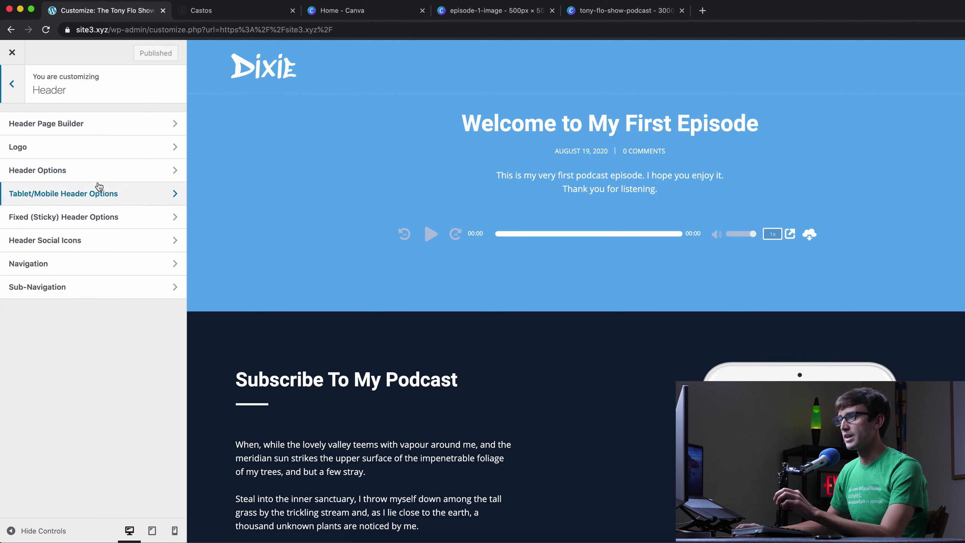
{"action": "left_click", "coordinate": [88, 152]}
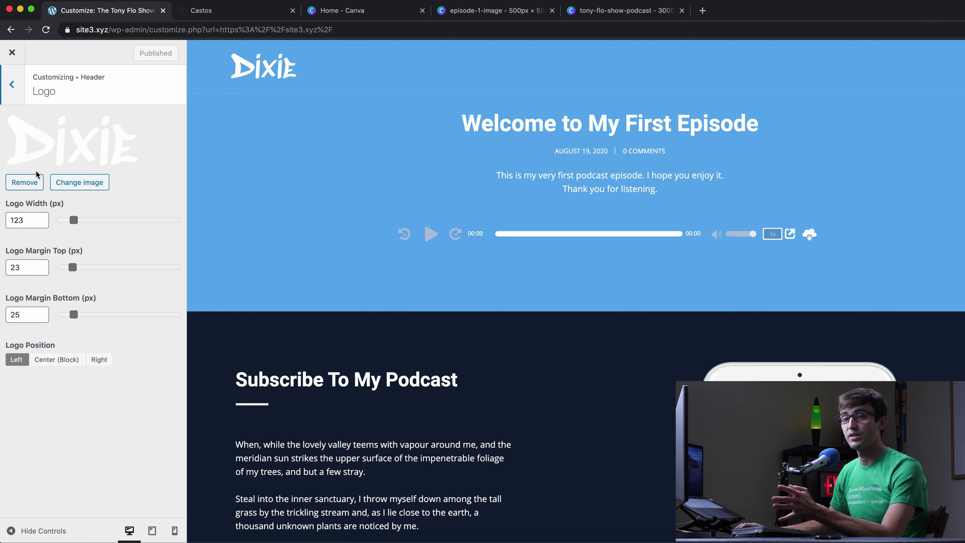
{"action": "left_click", "coordinate": [34, 181]}
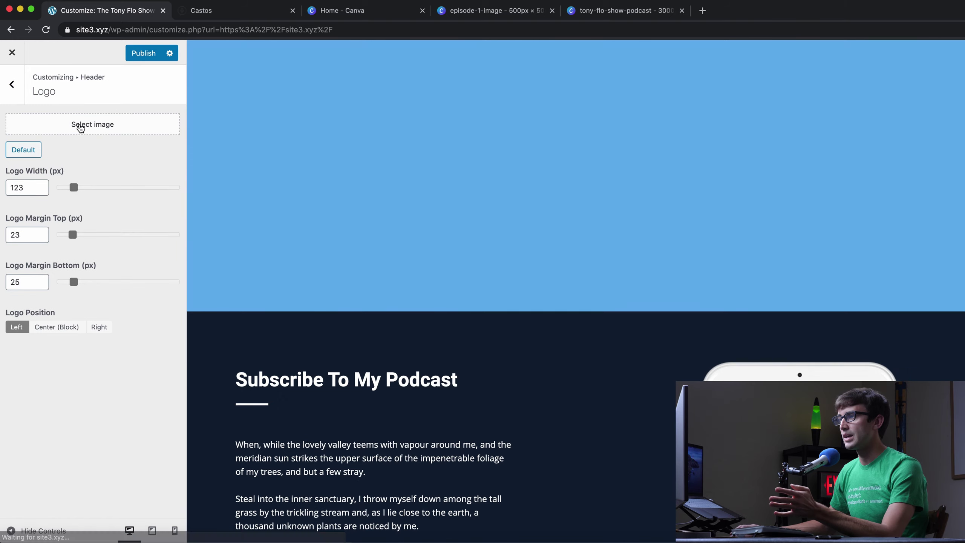
- Start uploading a new logo image, cancel the file browser, and go to Canva's home page
{"action": "left_click", "coordinate": [81, 125]}
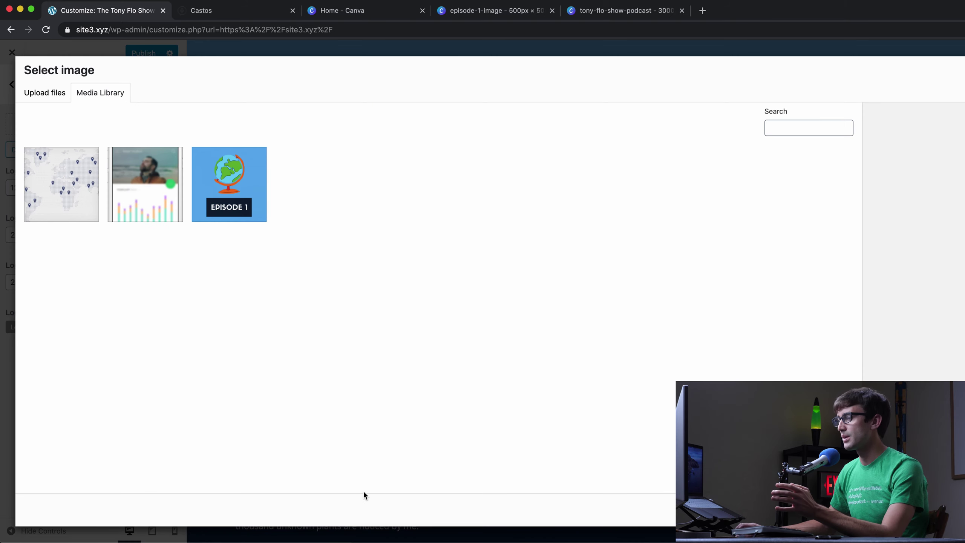
{"action": "left_click", "coordinate": [58, 92]}
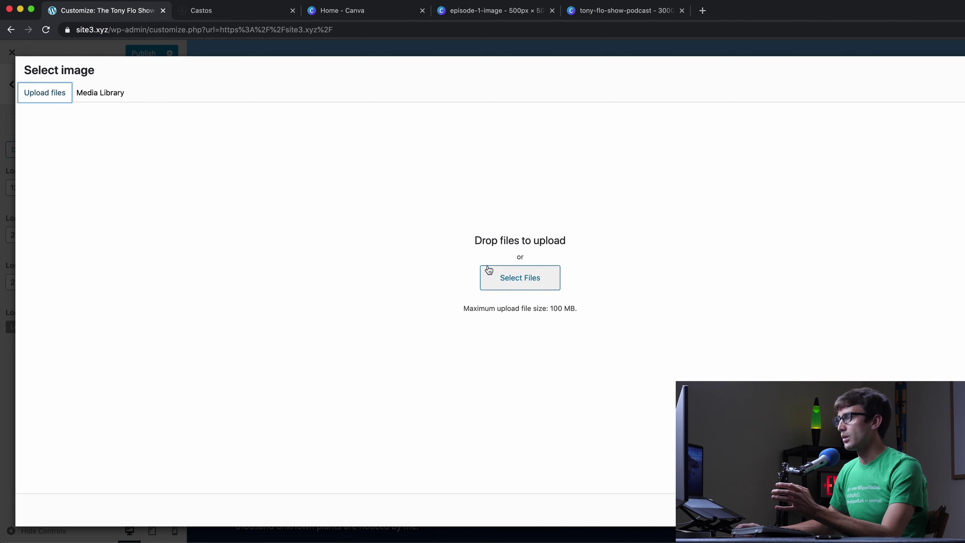
{"action": "left_click", "coordinate": [500, 274]}
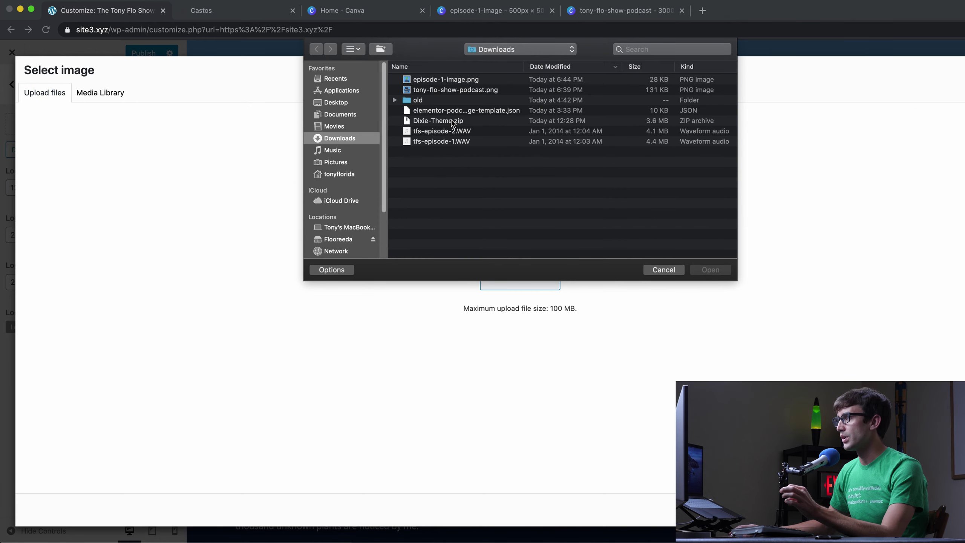
{"action": "left_click", "coordinate": [659, 270]}
{"action": "left_click", "coordinate": [341, 10]}
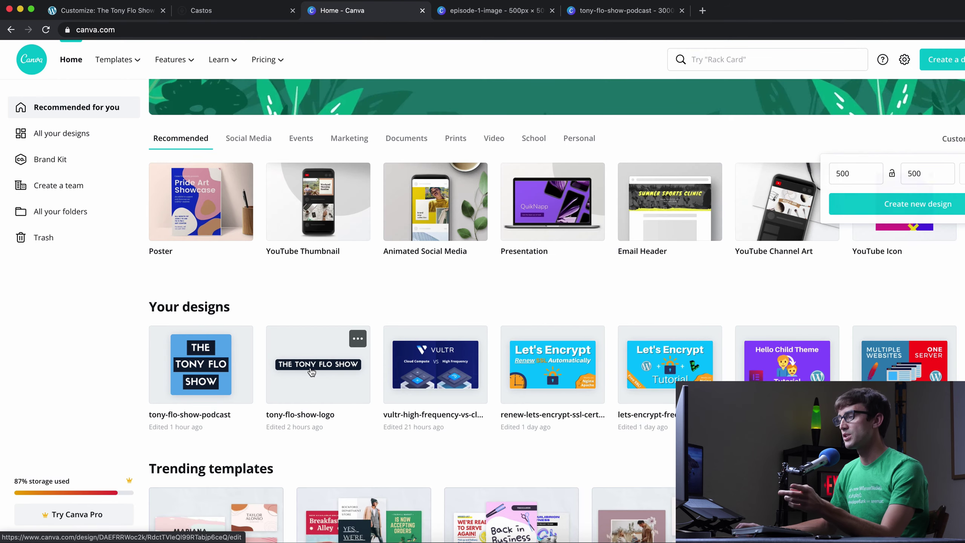
- Download the tony-flo-show-logo design as a PNG, dismissing the Canva Pro offer
{"action": "left_click", "coordinate": [317, 374]}
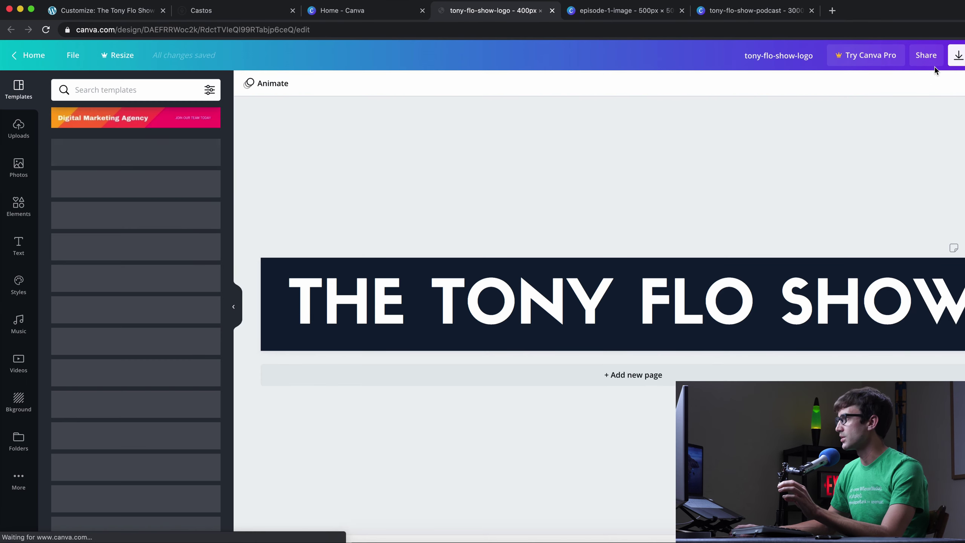
{"action": "left_click", "coordinate": [958, 57]}
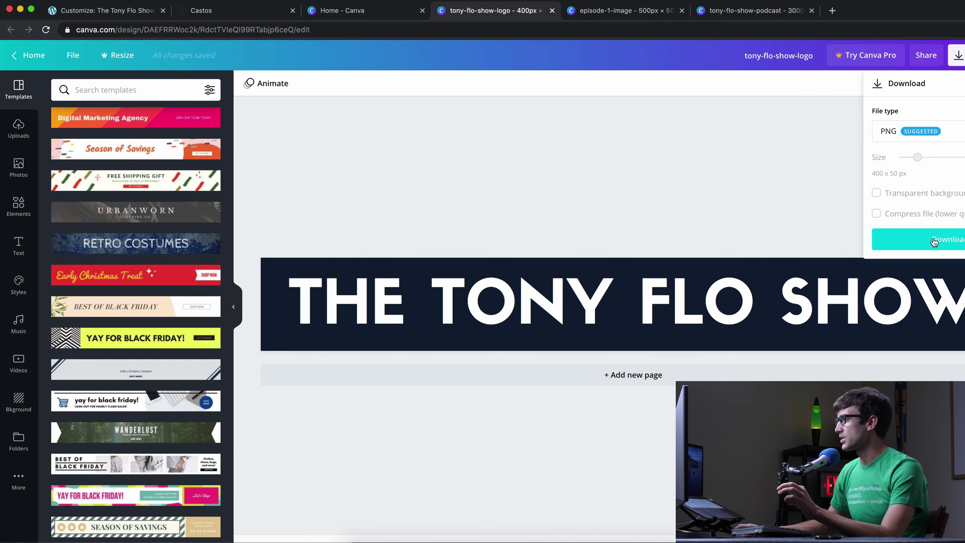
{"action": "left_click", "coordinate": [934, 239]}
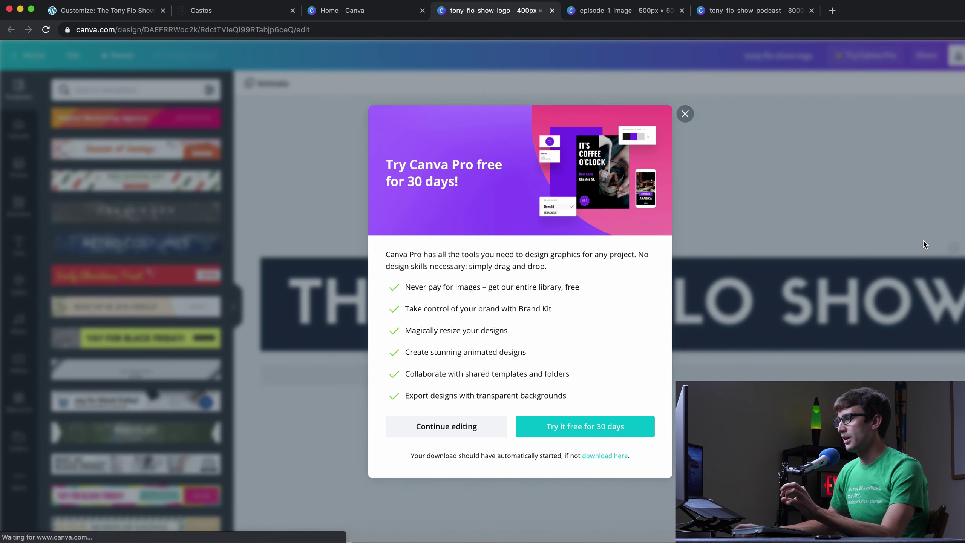
{"action": "left_click", "coordinate": [685, 108]}
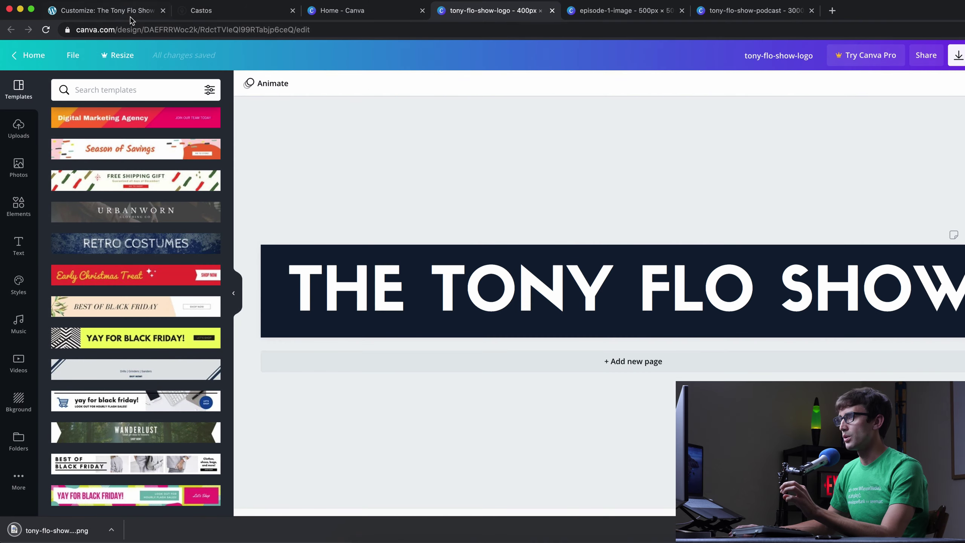
{"action": "left_click", "coordinate": [108, 12]}
- Upload the Tony Flo Show PNG as the header logo and set its width to 400 px
{"action": "left_click_drag", "start_coordinate": [68, 535], "coordinate": [468, 322]}
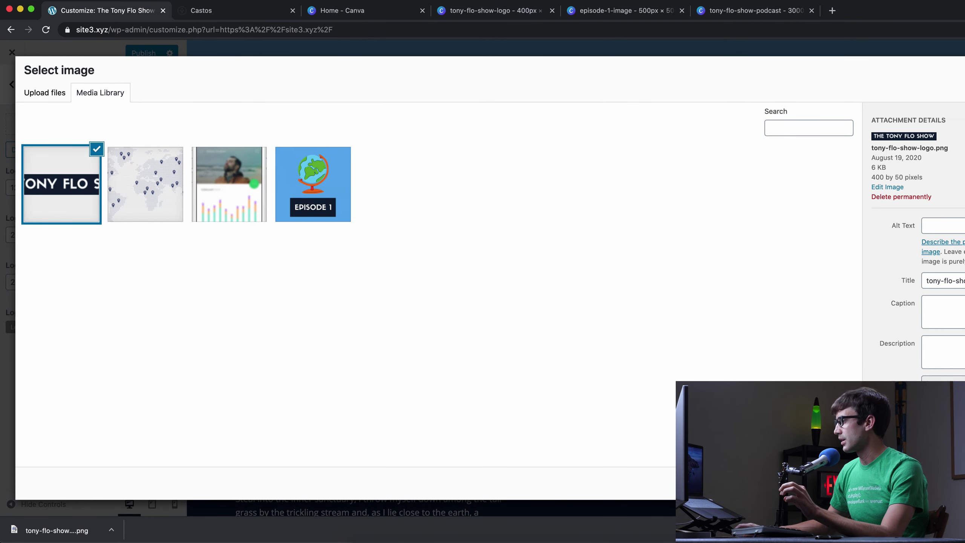
{"action": "left_click", "coordinate": [935, 483]}
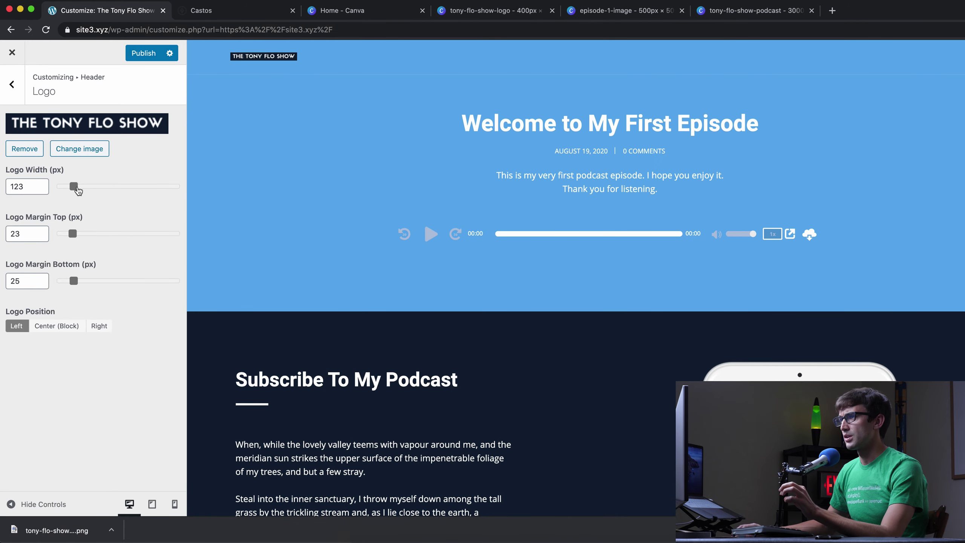
{"action": "left_click_drag", "start_coordinate": [74, 186], "coordinate": [101, 189]}
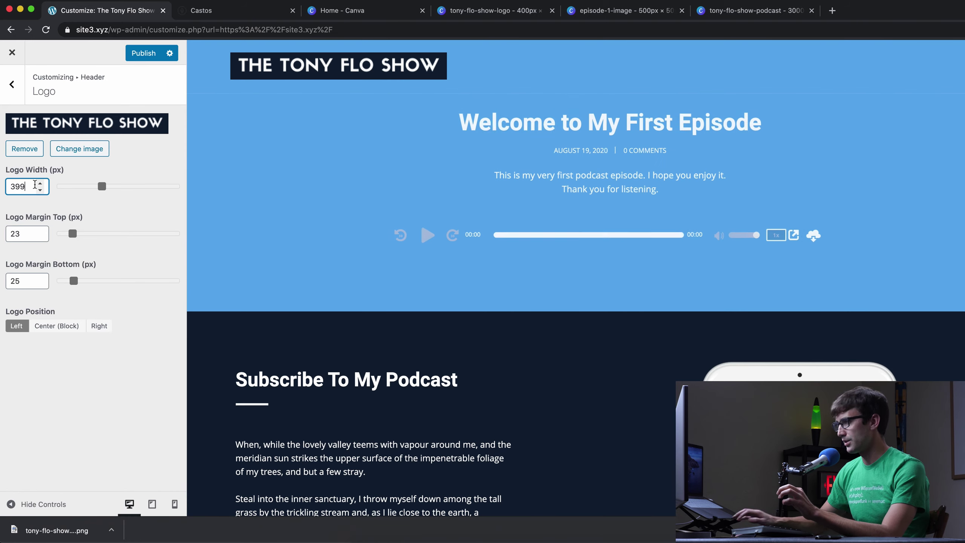
{"action": "left_click", "coordinate": [40, 184]}
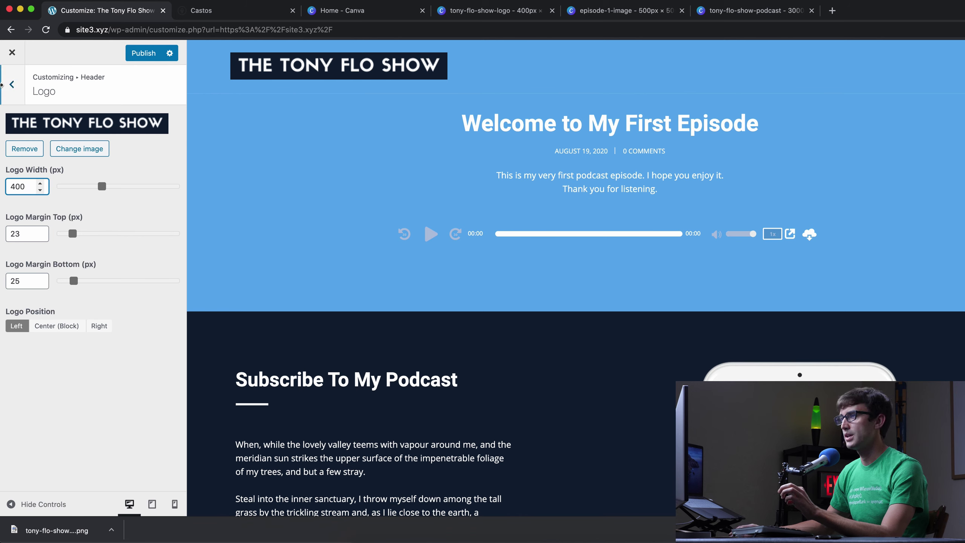
{"action": "left_click", "coordinate": [11, 84]}
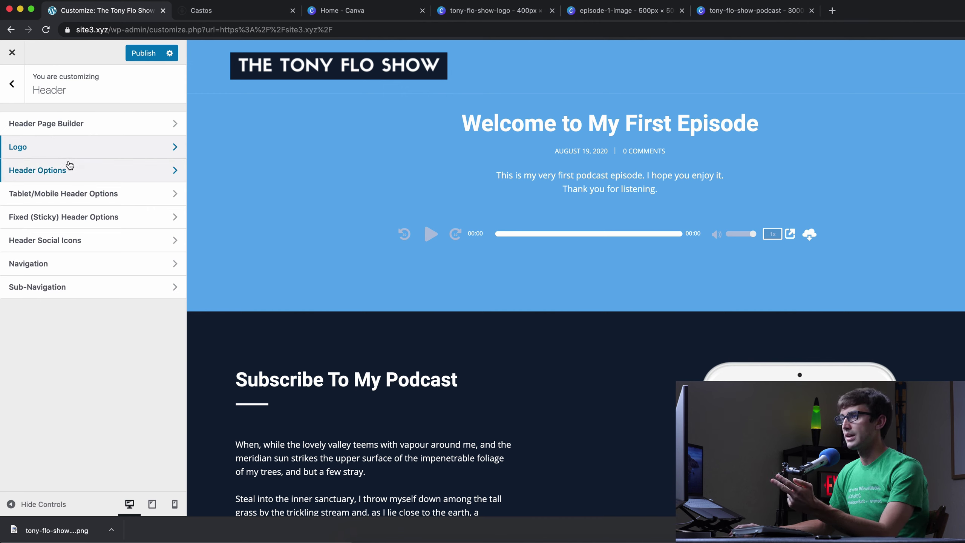
{"action": "left_click", "coordinate": [13, 84]}
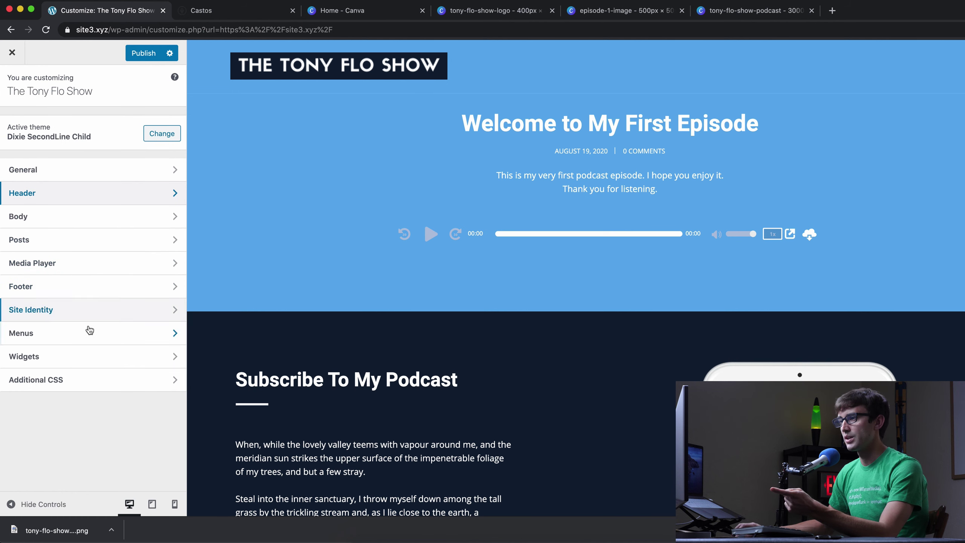
- Create a menu named 'Nav bar' assigned to the primary location
{"action": "left_click", "coordinate": [108, 334]}
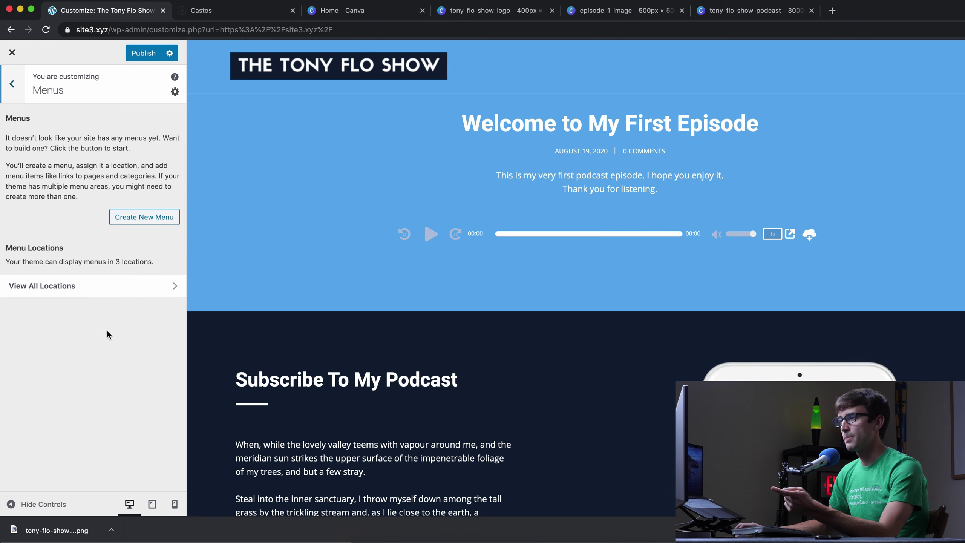
{"action": "left_click", "coordinate": [142, 217]}
{"action": "left_click", "coordinate": [90, 137]}
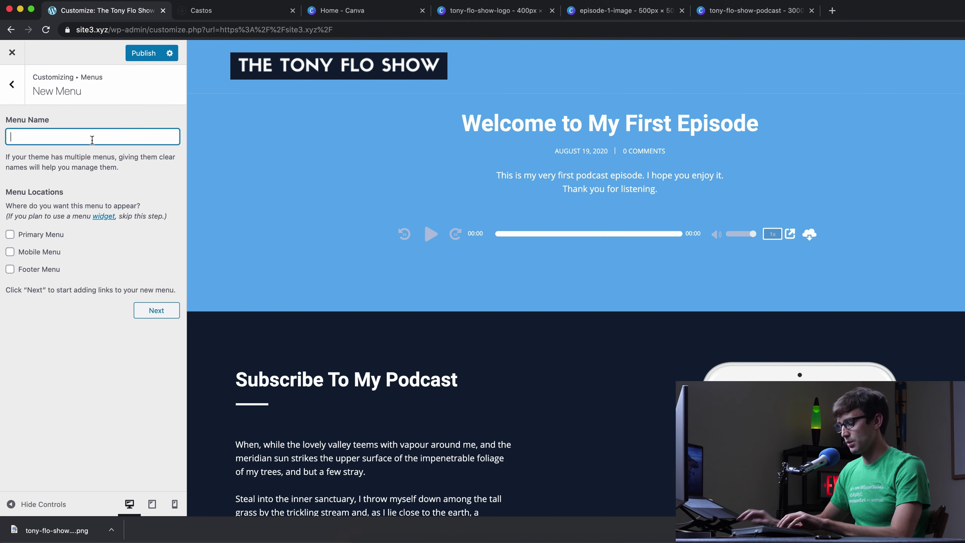
{"action": "type", "text": "Nav bar"}
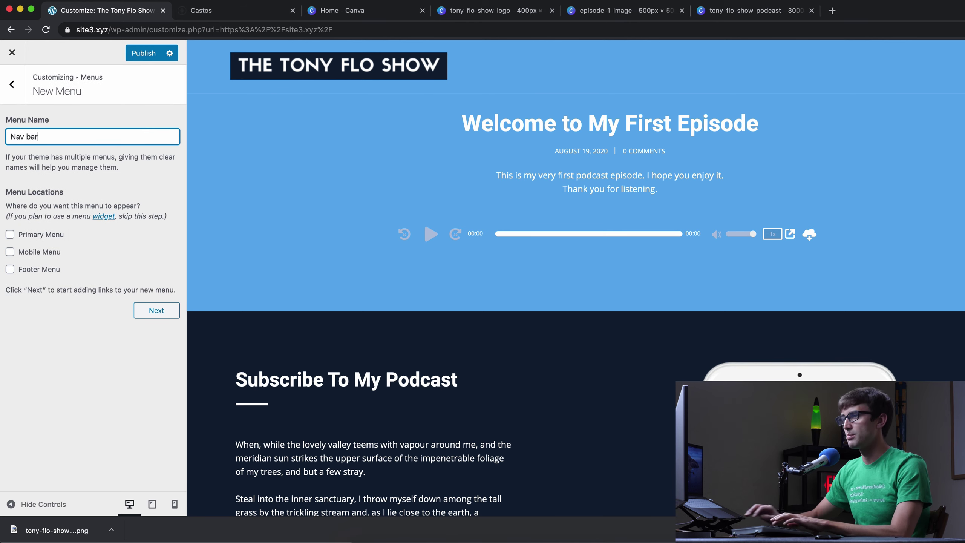
{"action": "left_click", "coordinate": [10, 234]}
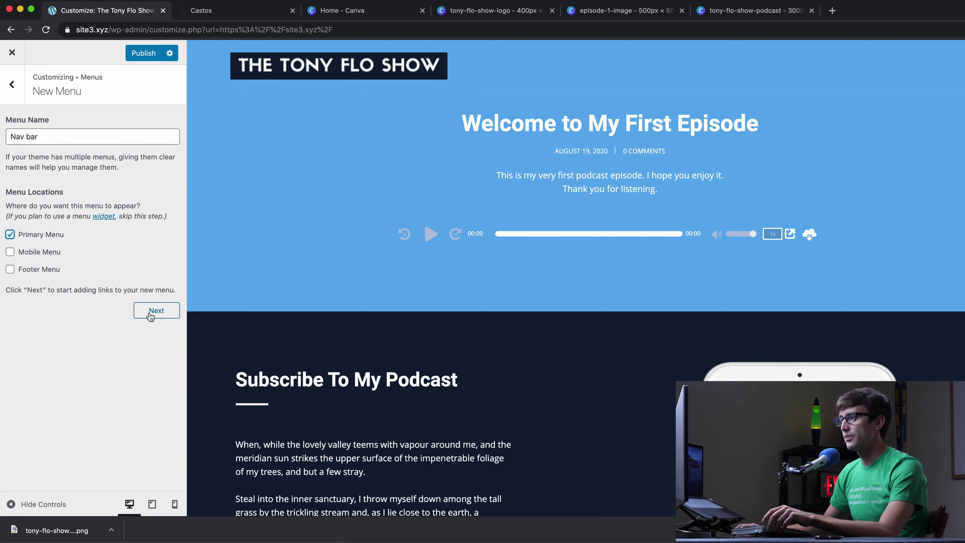
{"action": "left_click", "coordinate": [151, 316]}
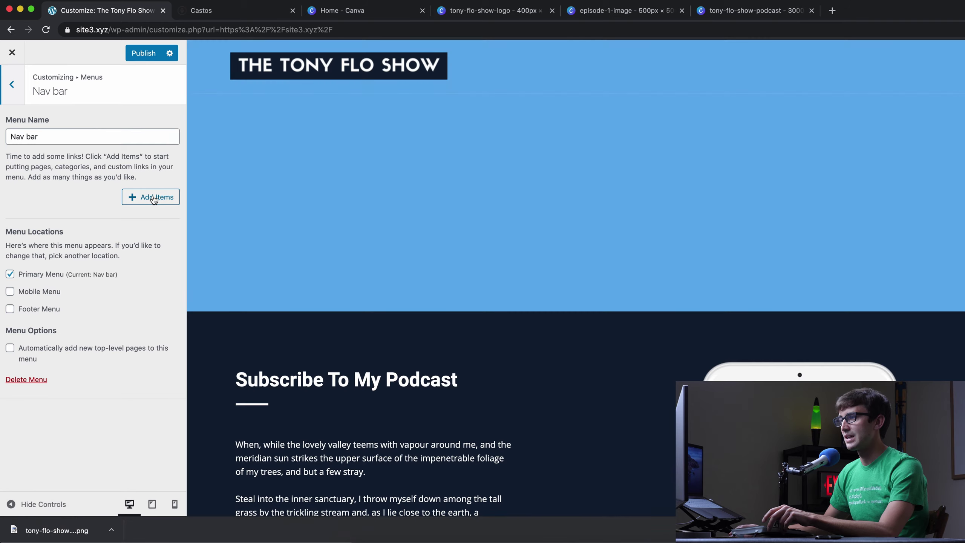
- Add All Episodes, Blog, and new About and Contact pages to the Nav bar menu
{"action": "left_click", "coordinate": [154, 199]}
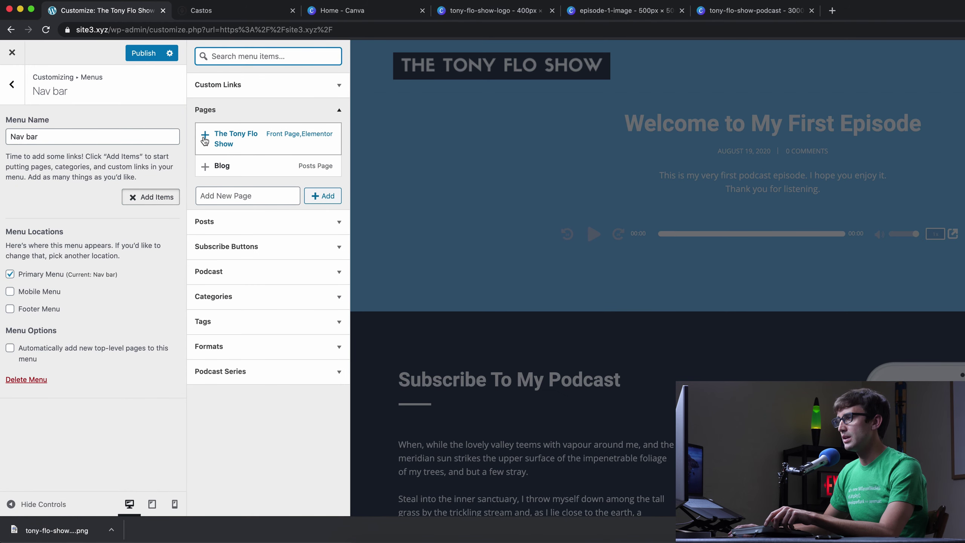
{"action": "left_click", "coordinate": [261, 271]}
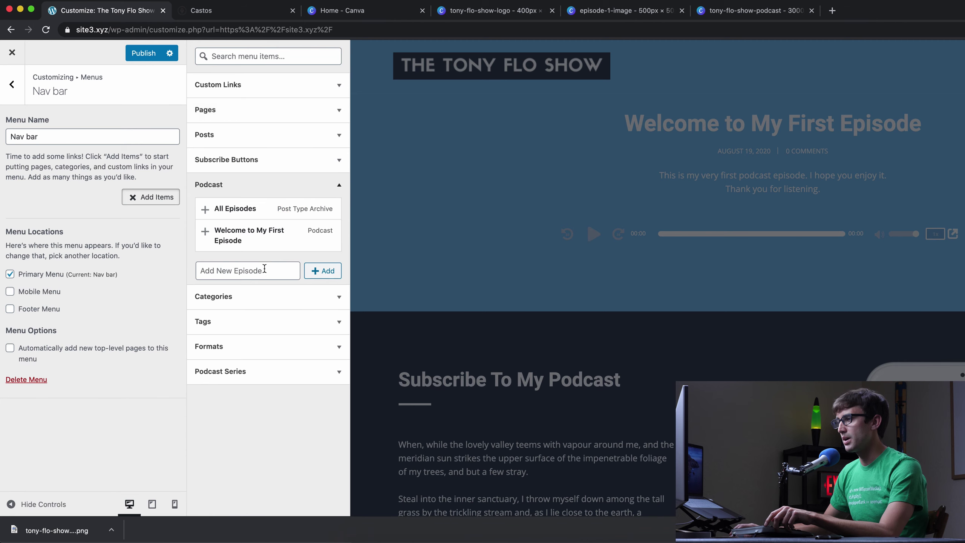
{"action": "left_click", "coordinate": [205, 210]}
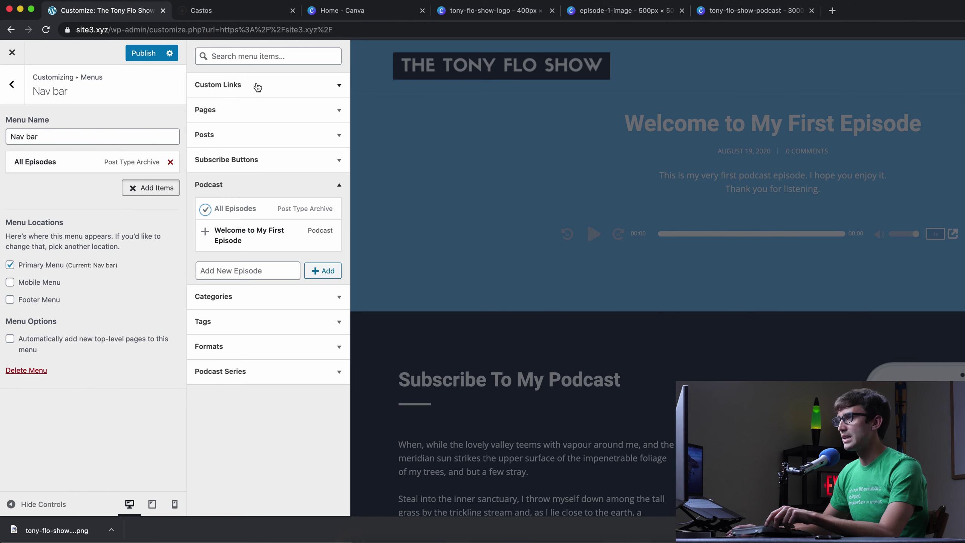
{"action": "left_click", "coordinate": [246, 109]}
{"action": "left_click", "coordinate": [206, 166]}
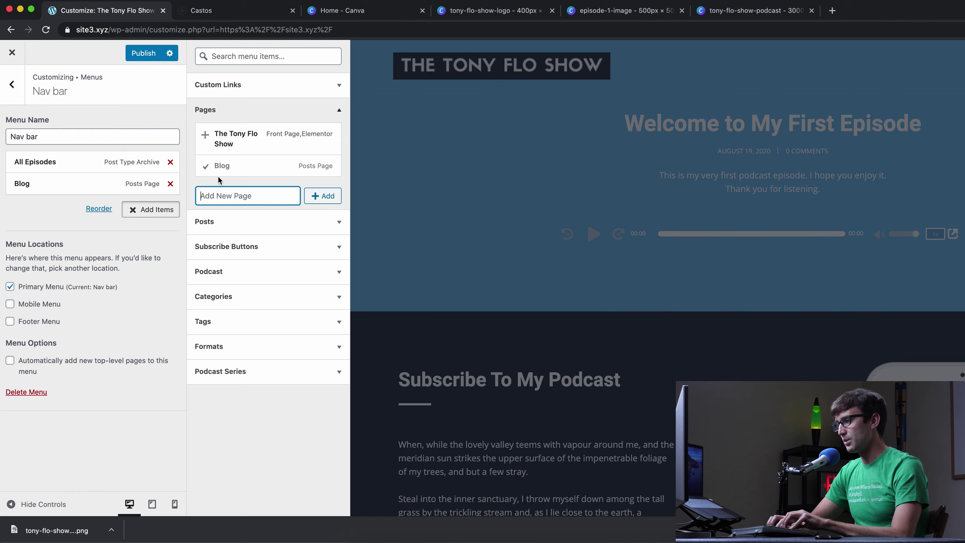
{"action": "type", "text": "About"}
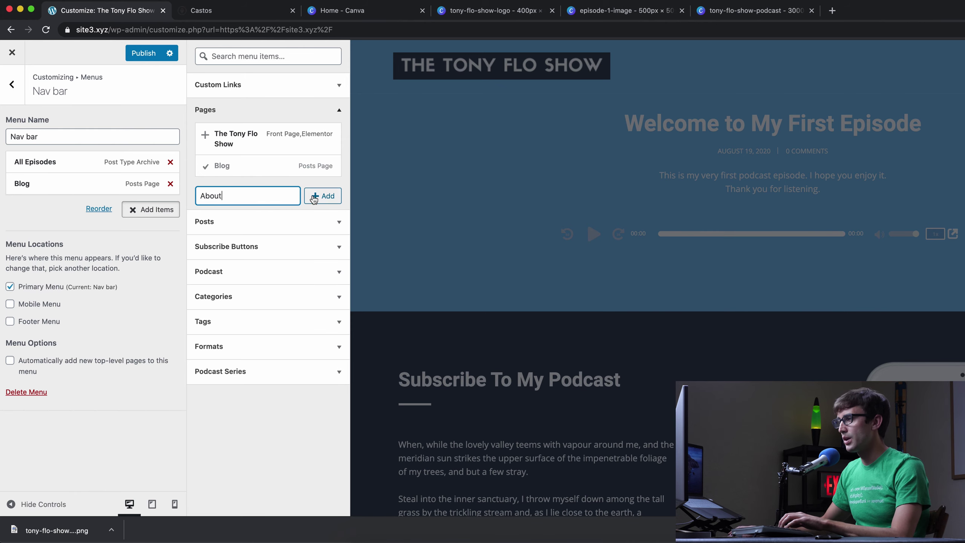
{"action": "left_click", "coordinate": [314, 196]}
{"action": "type", "text": "Contact"}
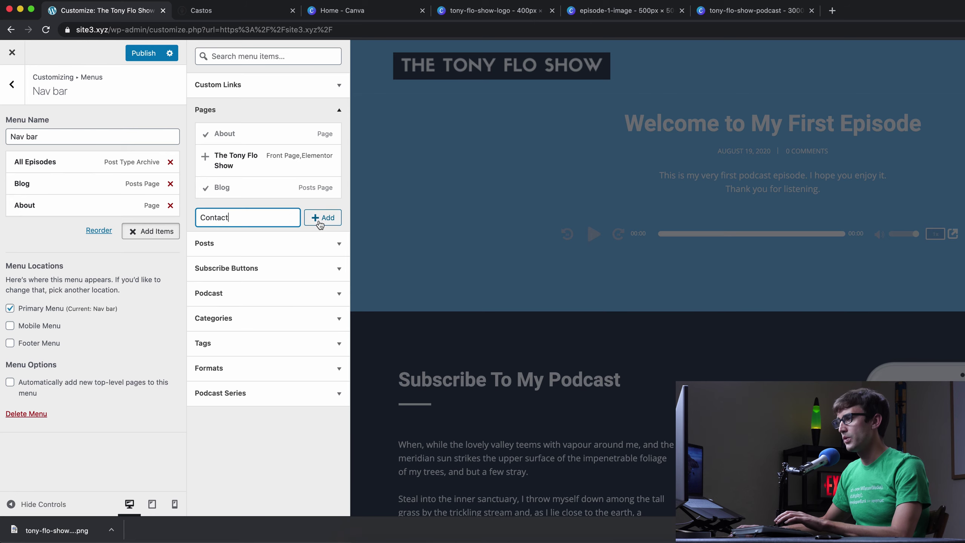
{"action": "left_click", "coordinate": [319, 219]}
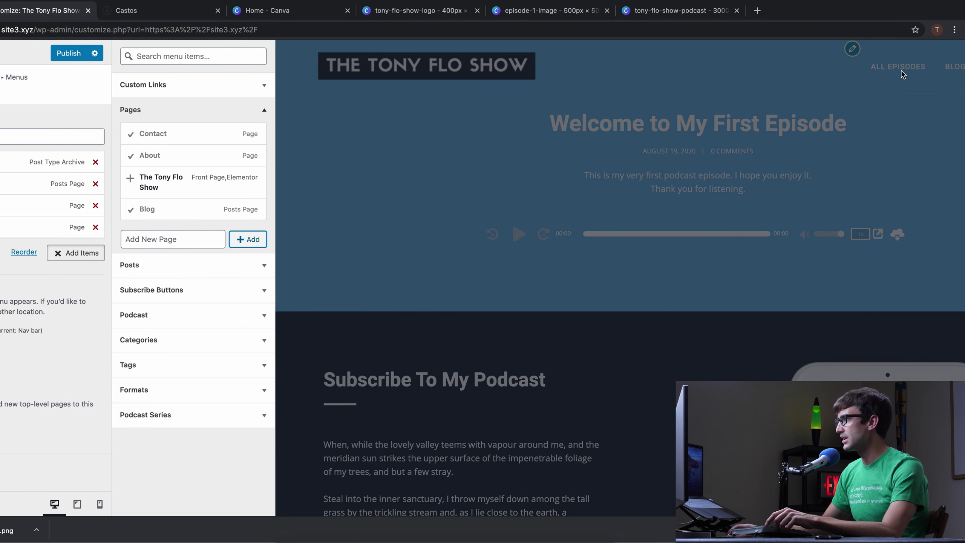
- Relabel the All Episodes menu item 'Podcast' and publish the changes
{"action": "left_click", "coordinate": [914, 71], "text": "shift"}
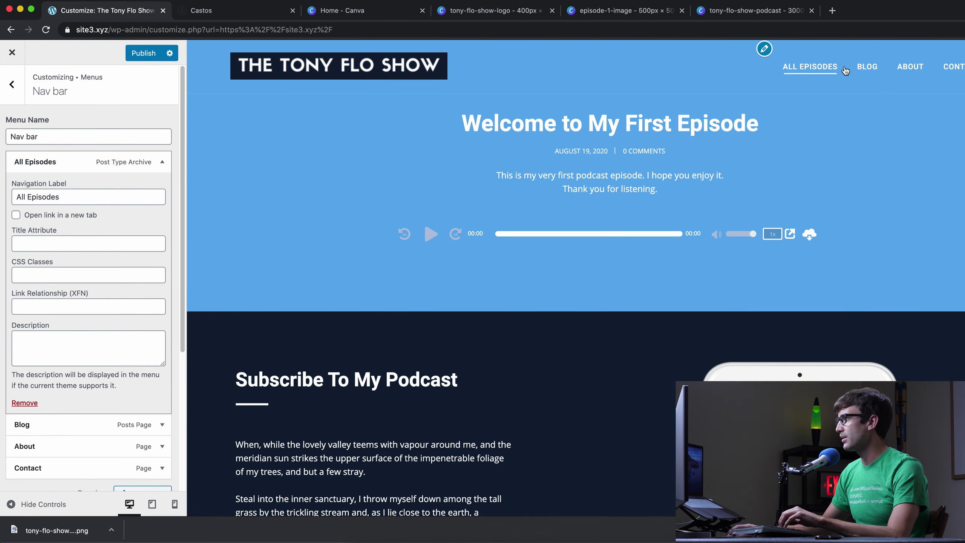
{"action": "double_click", "coordinate": [99, 199]}
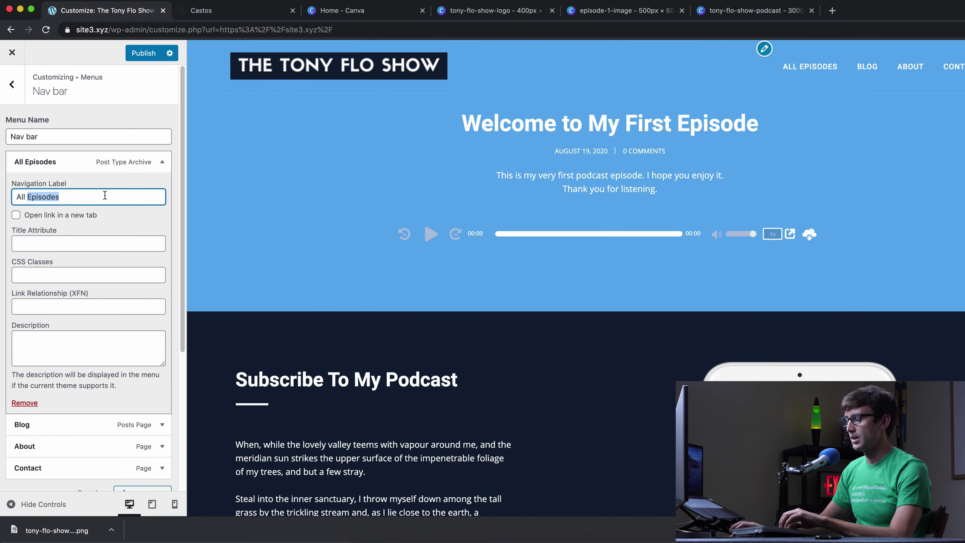
{"action": "type", "text": "Podcast"}
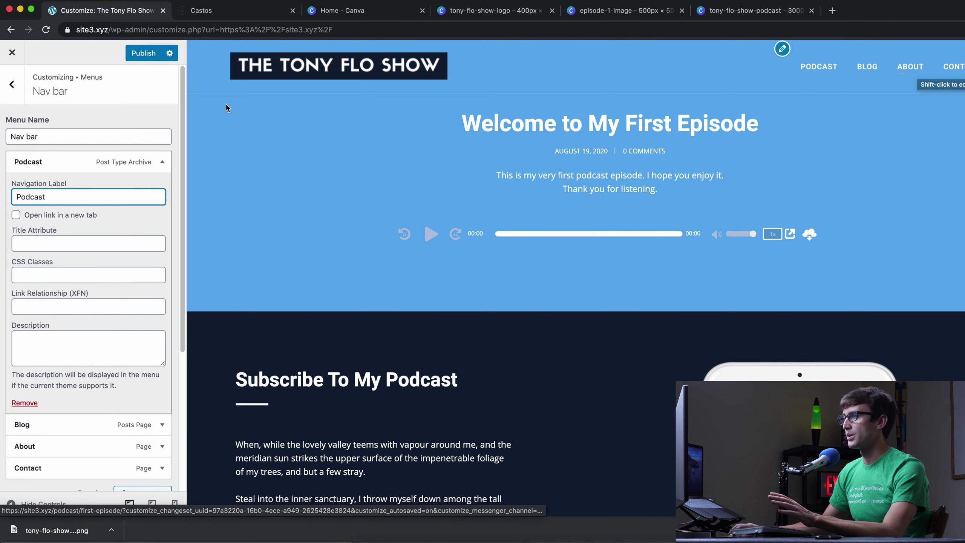
{"action": "left_click", "coordinate": [143, 53]}
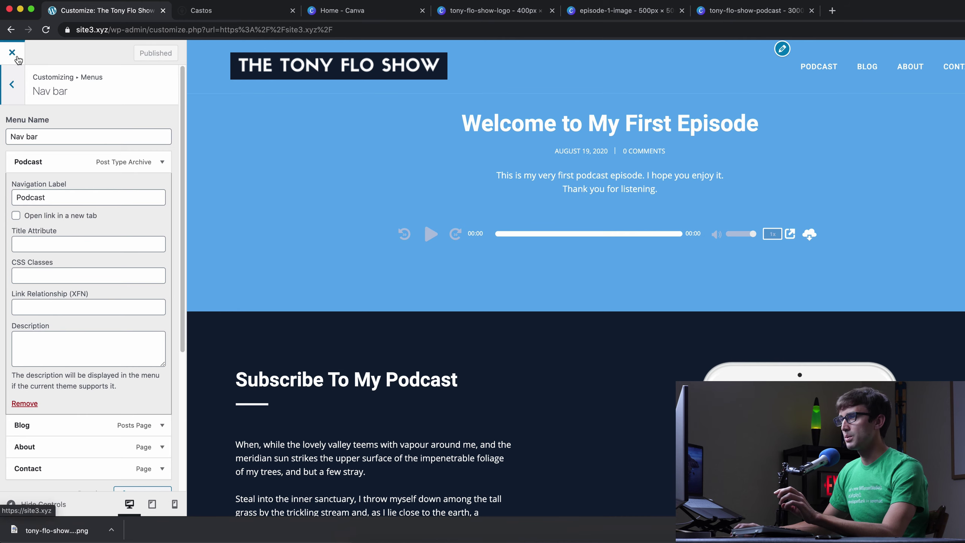
- Leave the Customizer and view the Podcast archive page on the live site
{"action": "left_click", "coordinate": [12, 53]}
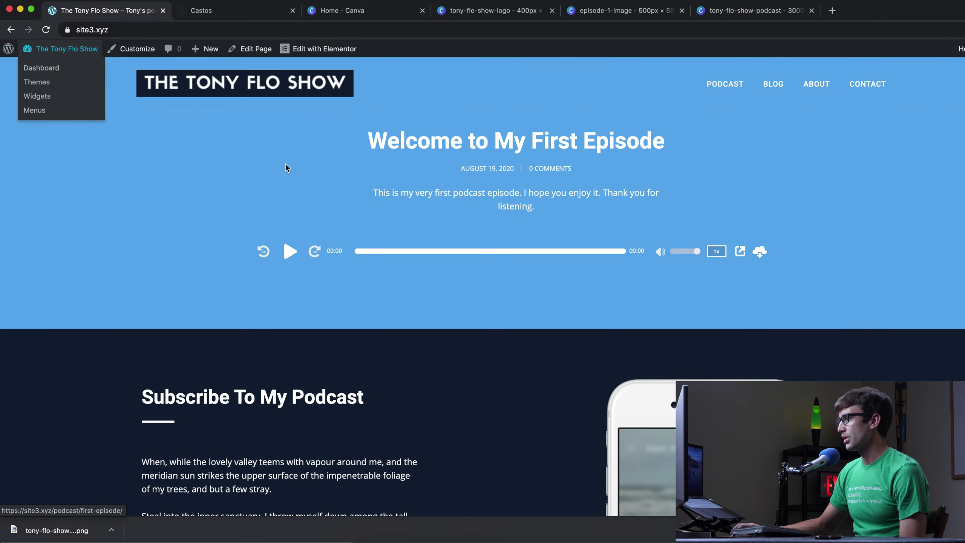
{"action": "left_click", "coordinate": [732, 89]}
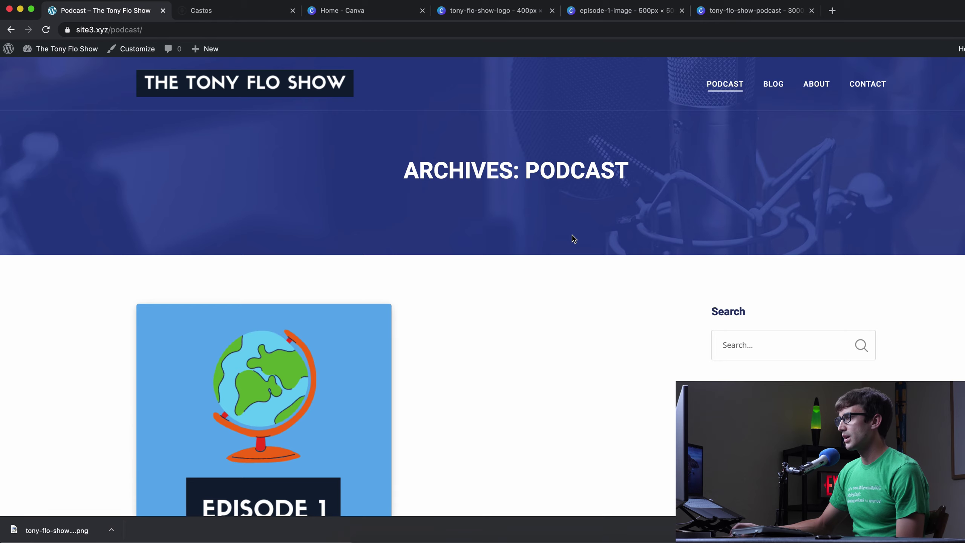
{"action": "scroll", "coordinate": [573, 235], "scroll_direction": "down", "scroll_amount": 7}
{"action": "scroll", "coordinate": [573, 236], "scroll_direction": "up", "scroll_amount": 2}
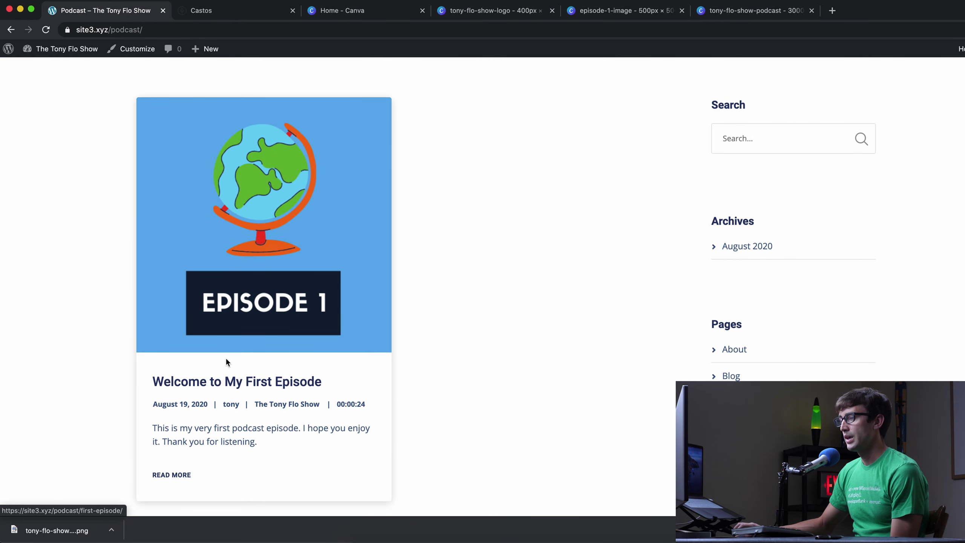
- Review the first episode's live page, then go to the admin Dashboard
{"action": "left_click", "coordinate": [250, 386]}
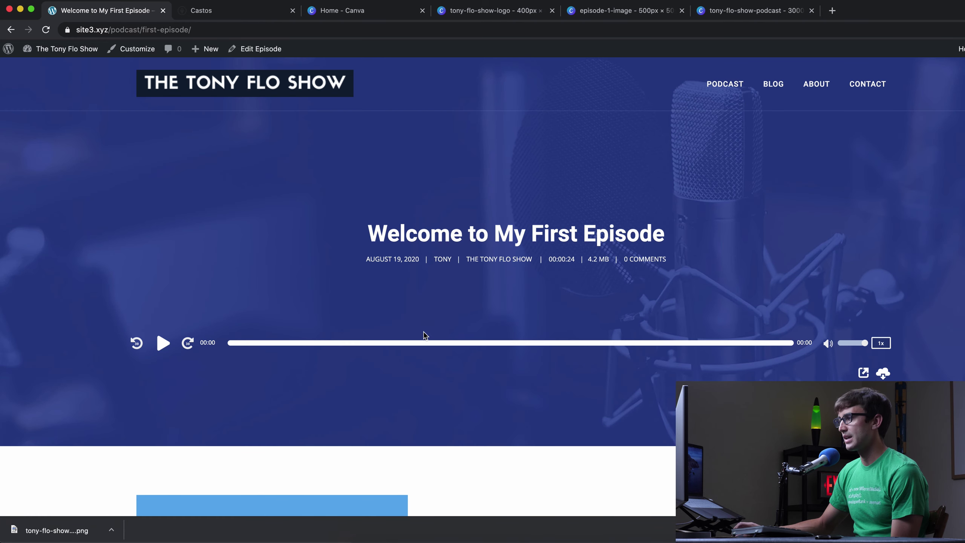
{"action": "scroll", "coordinate": [461, 328], "scroll_direction": "down", "scroll_amount": 1}
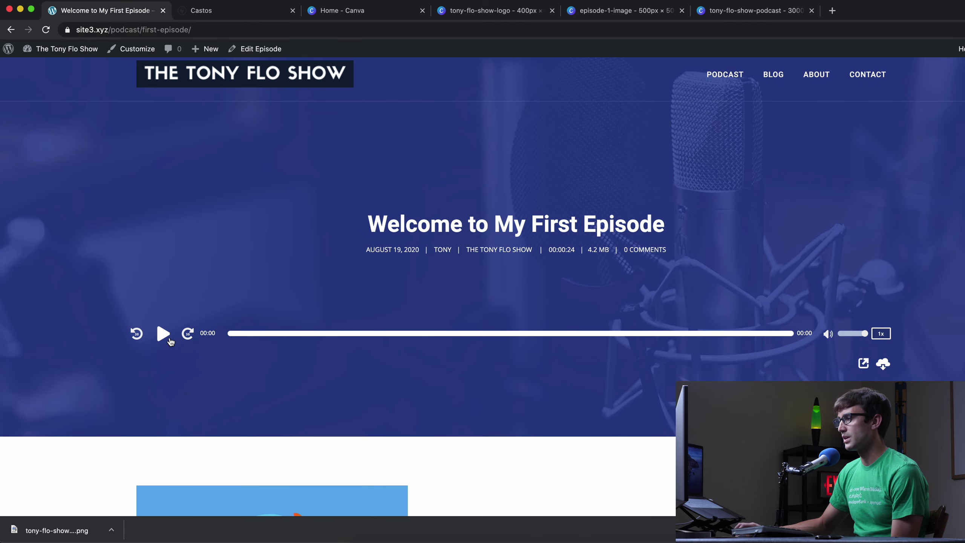
{"action": "scroll", "coordinate": [226, 346], "scroll_direction": "down", "scroll_amount": 3}
{"action": "scroll", "coordinate": [226, 345], "scroll_direction": "down", "scroll_amount": 9}
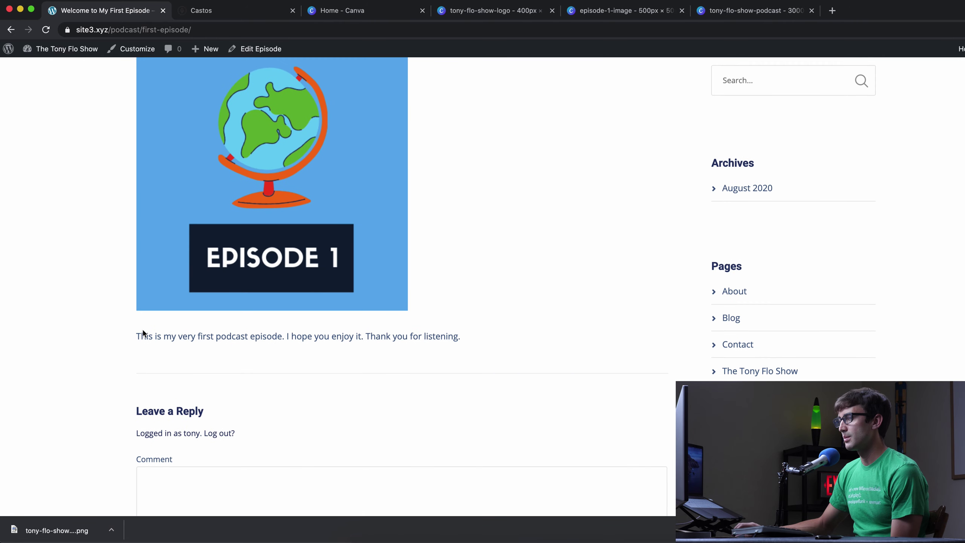
{"action": "left_click_drag", "start_coordinate": [141, 336], "coordinate": [489, 333]}
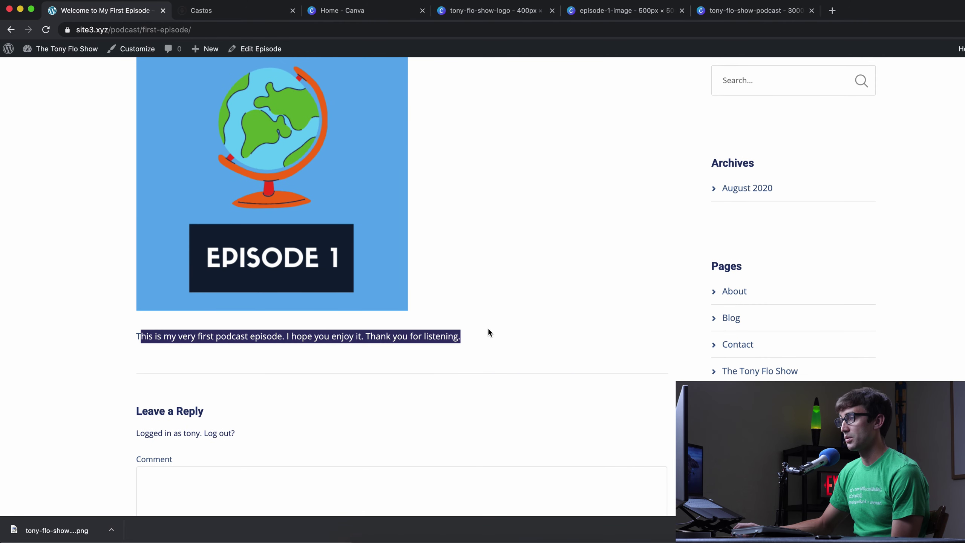
{"action": "scroll", "coordinate": [488, 332], "scroll_direction": "up", "scroll_amount": 7}
{"action": "scroll", "coordinate": [490, 330], "scroll_direction": "up", "scroll_amount": 3}
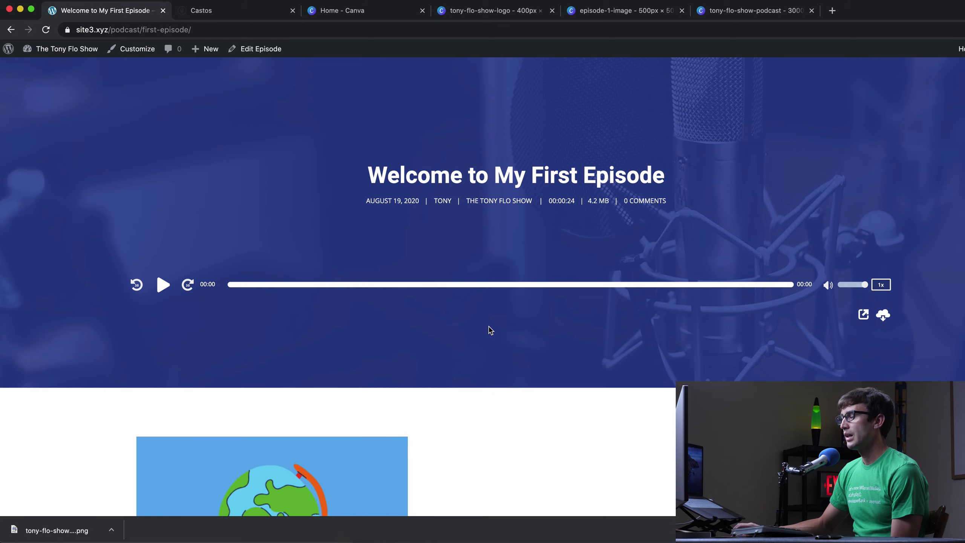
{"action": "scroll", "coordinate": [459, 324], "scroll_direction": "up", "scroll_amount": 2}
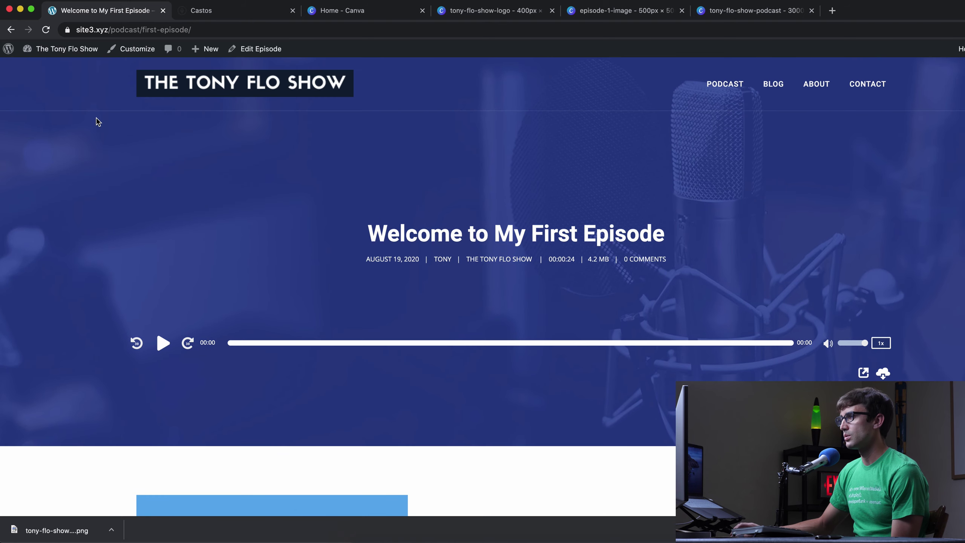
{"action": "left_click", "coordinate": [67, 53]}
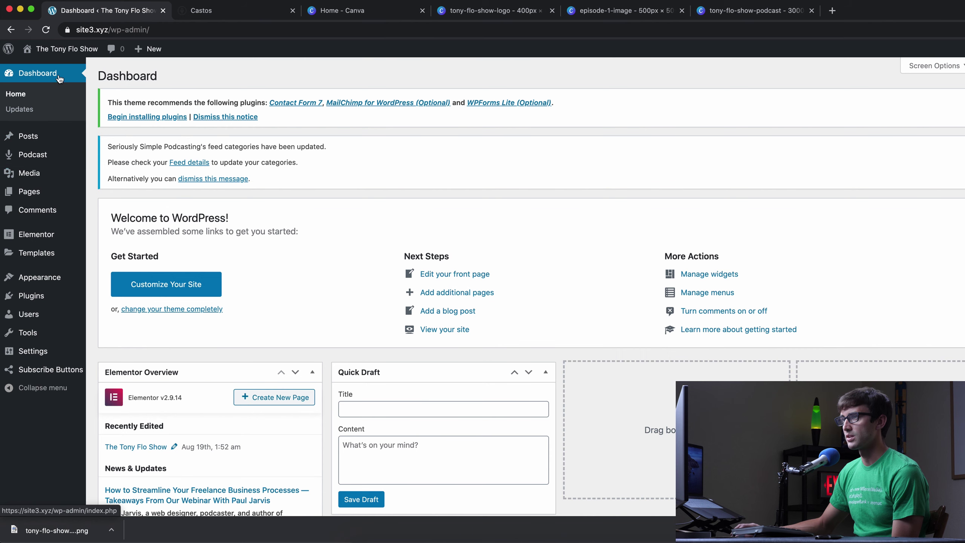
{"action": "left_click", "coordinate": [38, 192]}
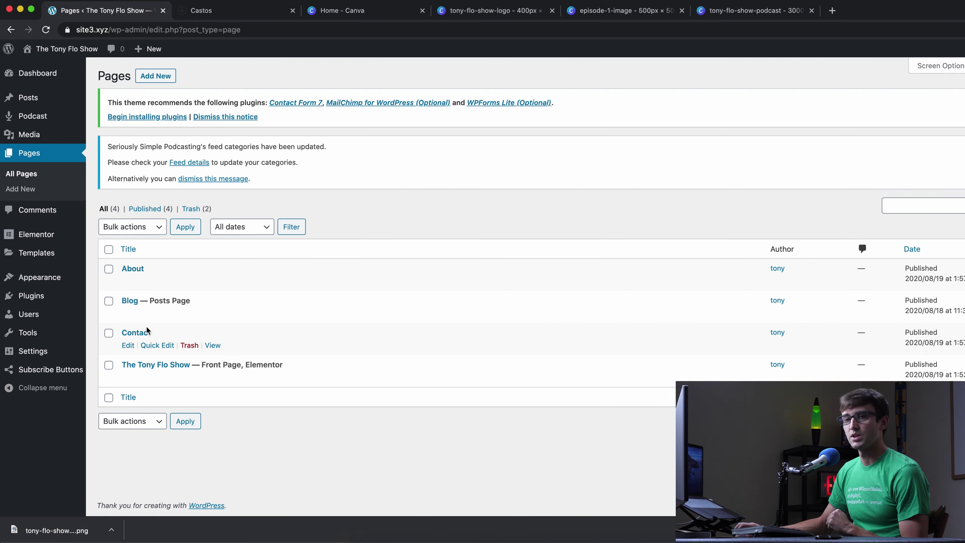
{"action": "left_click", "coordinate": [72, 50]}
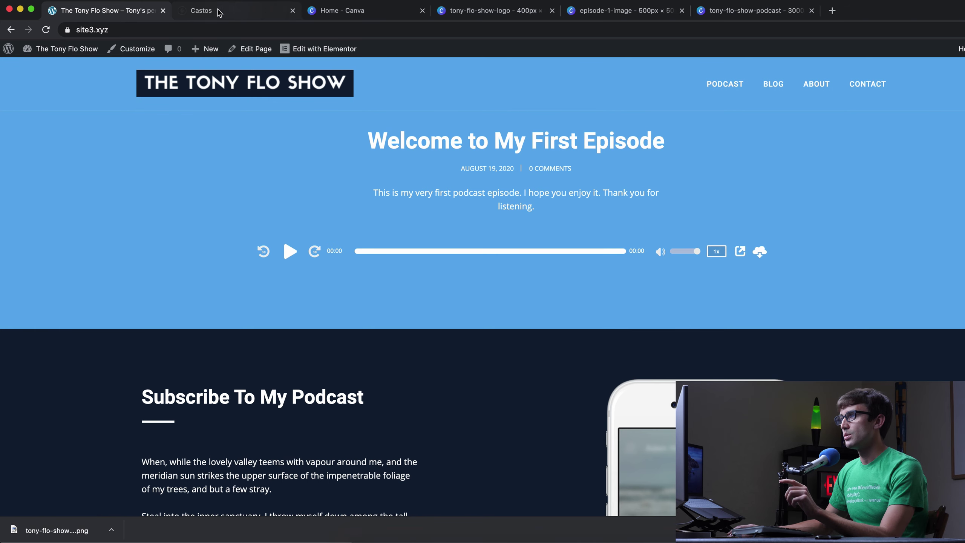
{"action": "left_click", "coordinate": [76, 51]}
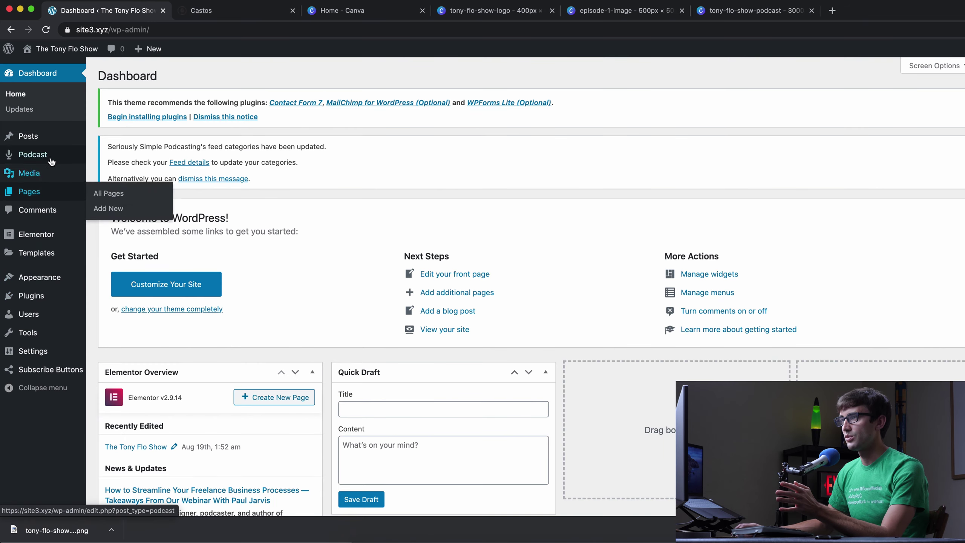
{"action": "mouse_move", "coordinate": [50, 159]}
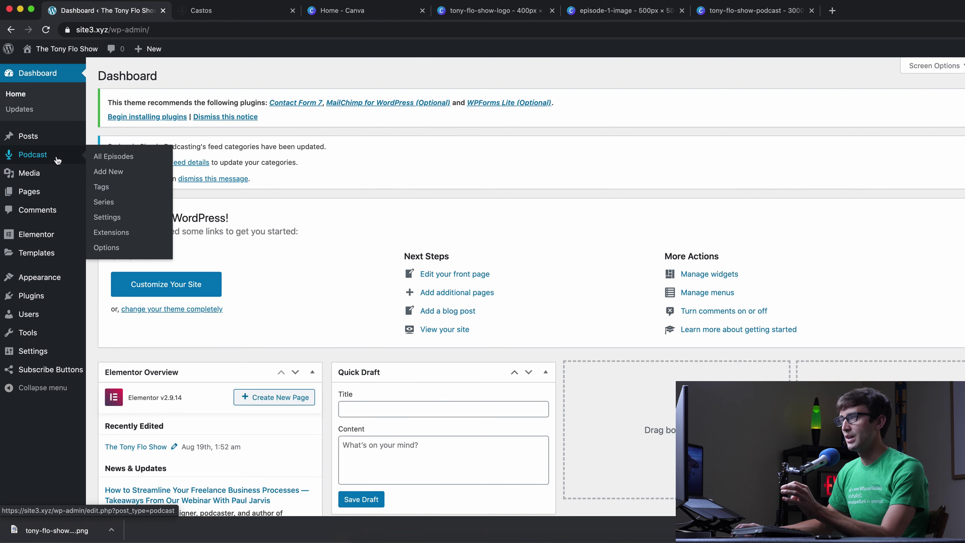
- Start a new podcast episode titled 'The Life of Tony in 30 Minutes' with a short description
{"action": "left_click", "coordinate": [116, 173]}
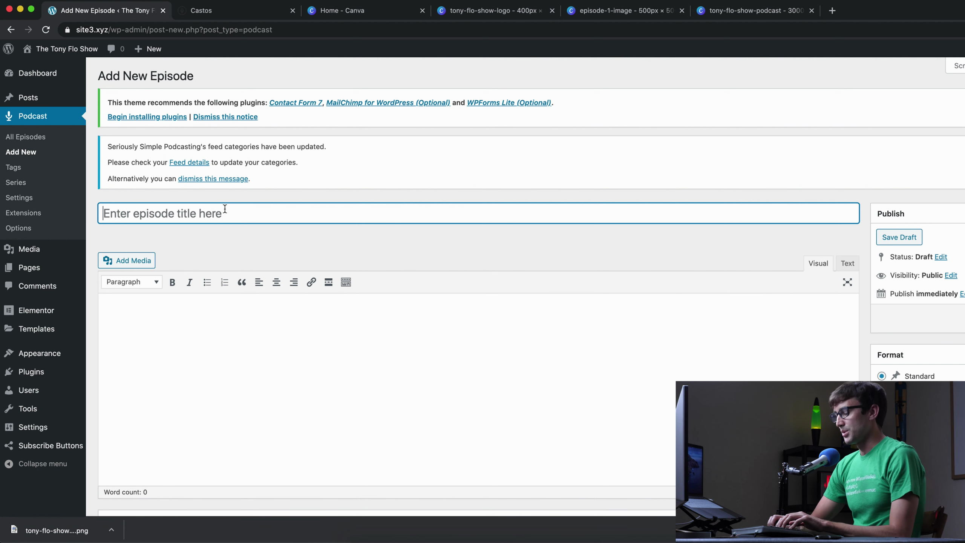
{"action": "type", "text": "The Life of Tony in 30 Minutes"}
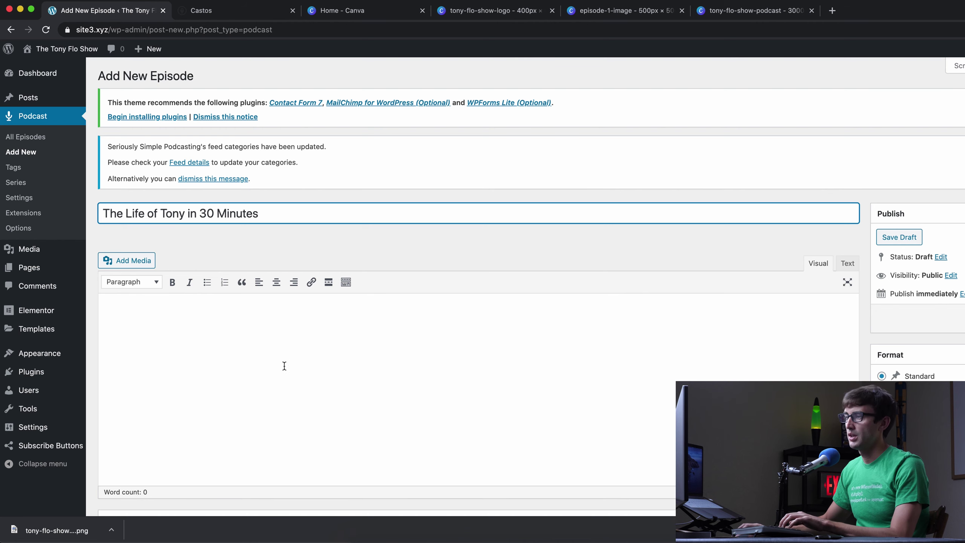
{"action": "left_click", "coordinate": [284, 366]}
{"action": "type", "text": "This"}
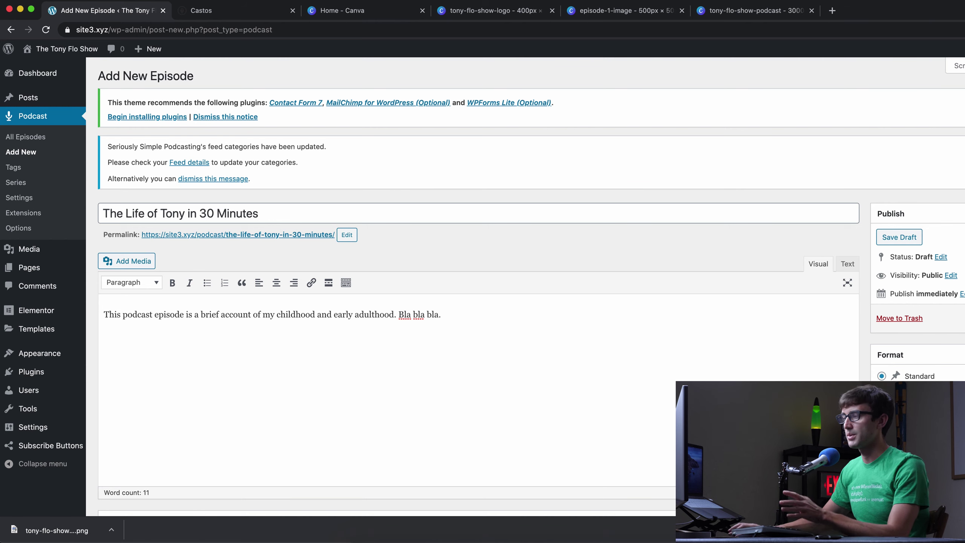
{"action": "scroll", "coordinate": [365, 344], "scroll_direction": "down", "scroll_amount": 5}
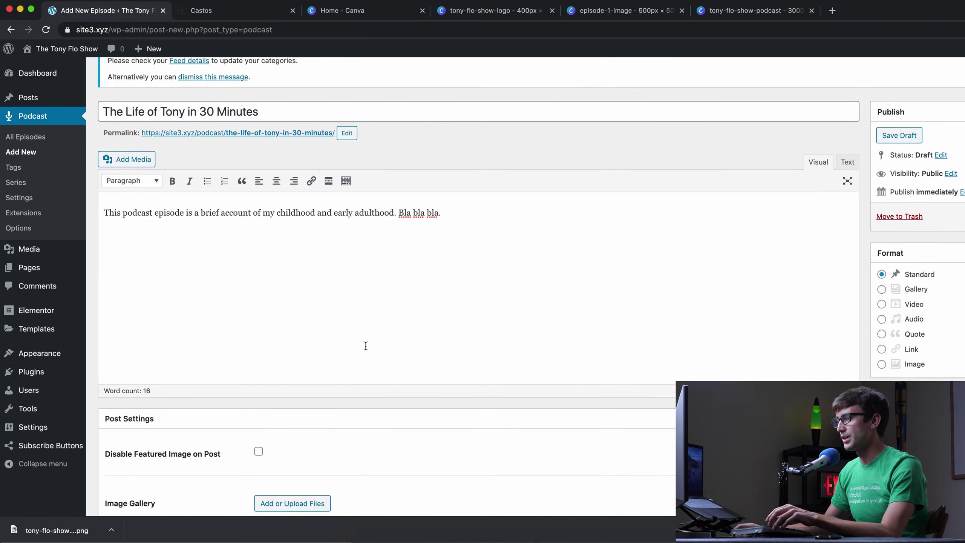
{"action": "scroll", "coordinate": [365, 347], "scroll_direction": "down", "scroll_amount": 13}
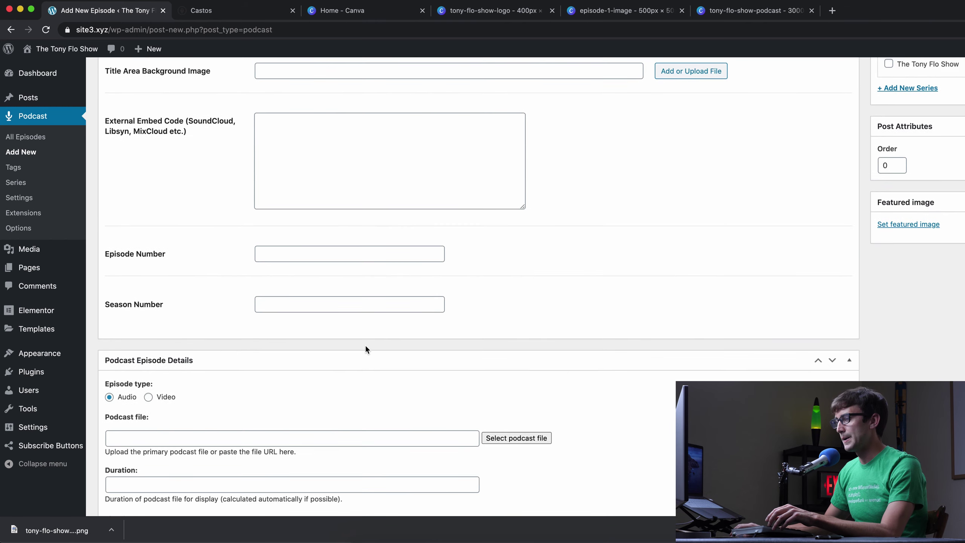
- Upload tfs-episode-2.WAV to Castos as the episode's audio file
{"action": "left_click", "coordinate": [517, 328]}
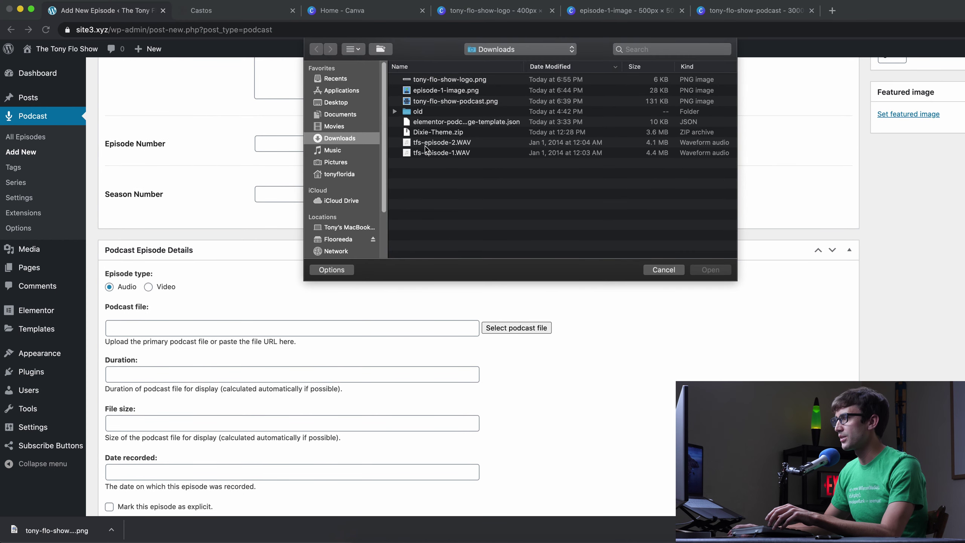
{"action": "left_click", "coordinate": [426, 144]}
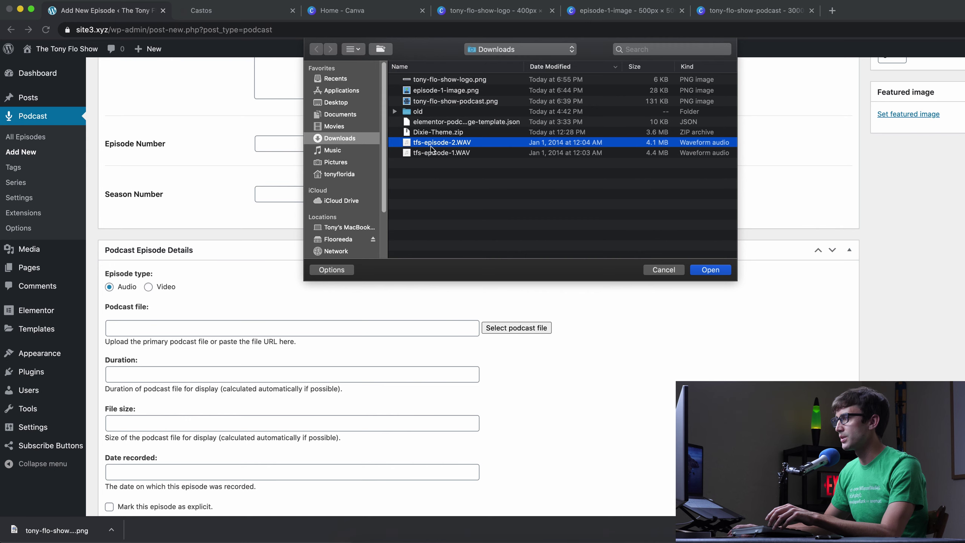
{"action": "left_click", "coordinate": [710, 271]}
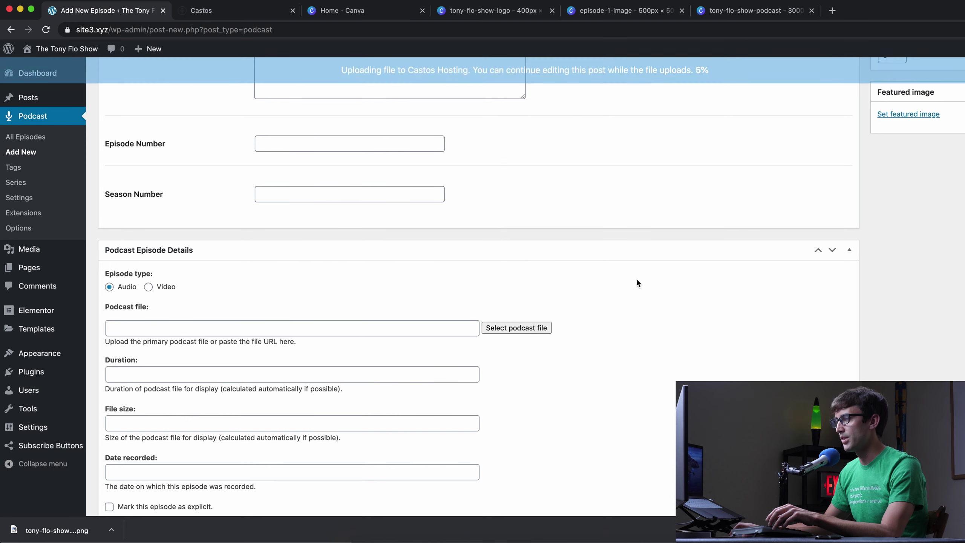
{"action": "scroll", "coordinate": [632, 278], "scroll_direction": "down", "scroll_amount": 3}
{"action": "scroll", "coordinate": [632, 282], "scroll_direction": "up", "scroll_amount": 6}
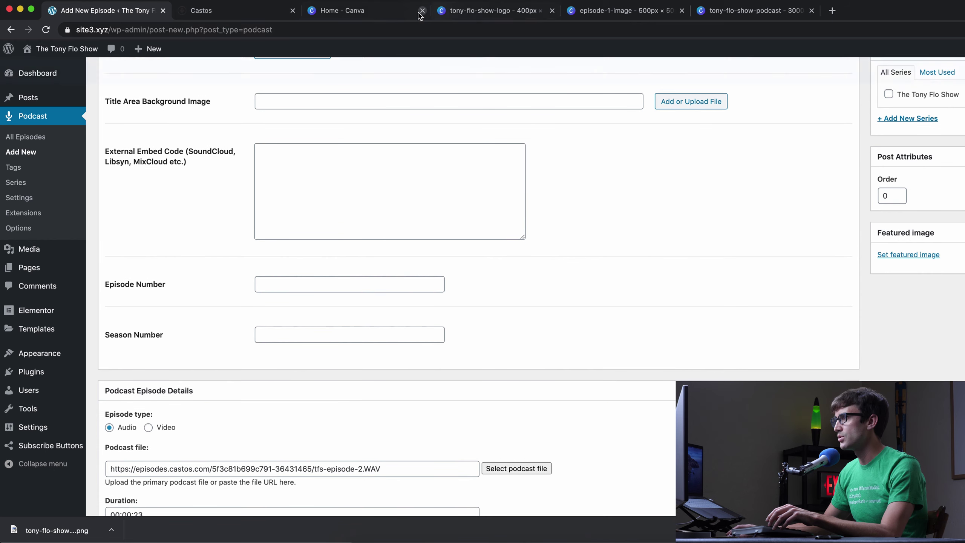
{"action": "left_click", "coordinate": [473, 14]}
- Make a copy of the episode-1-image design from the Canva home page
{"action": "left_click", "coordinate": [573, 17]}
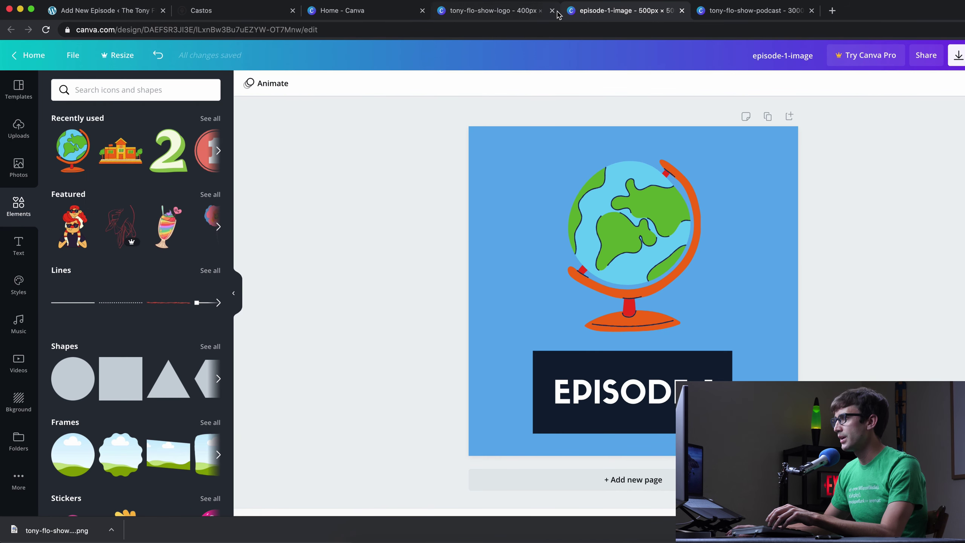
{"action": "left_click", "coordinate": [547, 13]}
{"action": "left_click", "coordinate": [552, 10]}
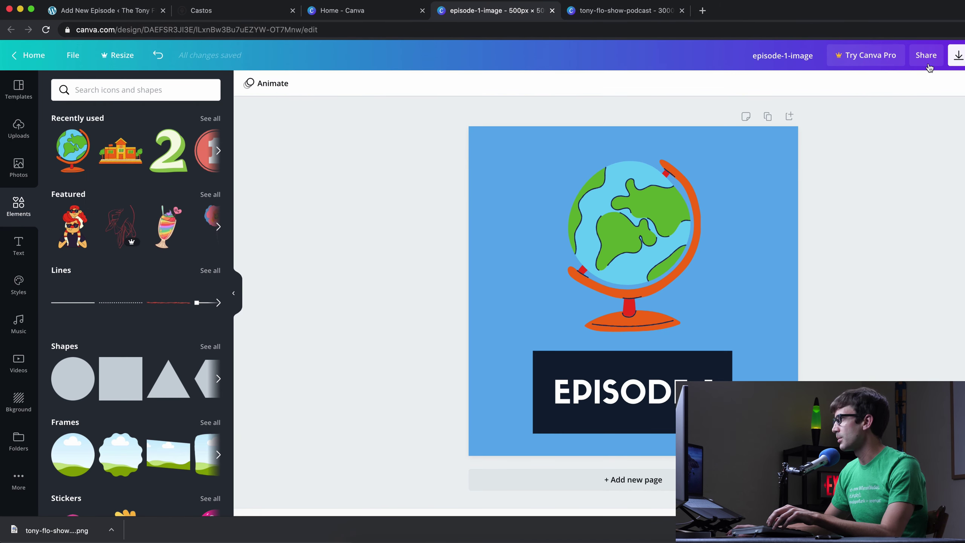
{"action": "left_click", "coordinate": [956, 55]}
{"action": "left_click", "coordinate": [290, 112]}
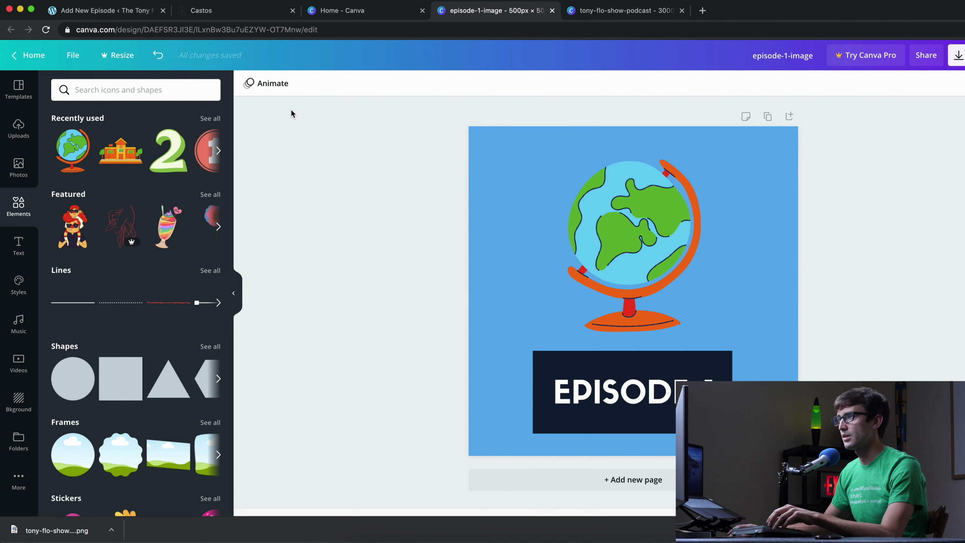
{"action": "left_click", "coordinate": [34, 55]}
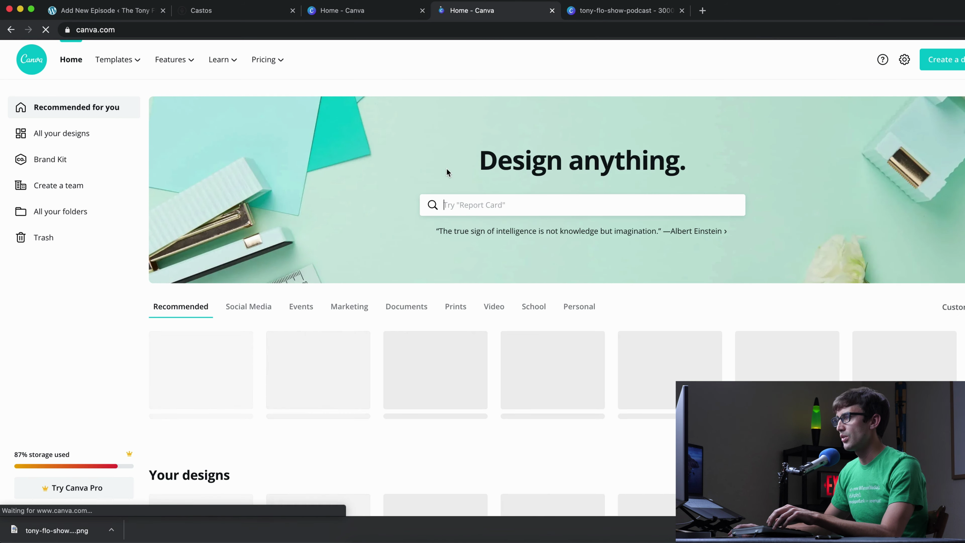
{"action": "scroll", "coordinate": [379, 221], "scroll_direction": "down", "scroll_amount": 10}
{"action": "mouse_move", "coordinate": [252, 183]}
{"action": "left_click", "coordinate": [240, 165]}
{"action": "left_click", "coordinate": [266, 213]}
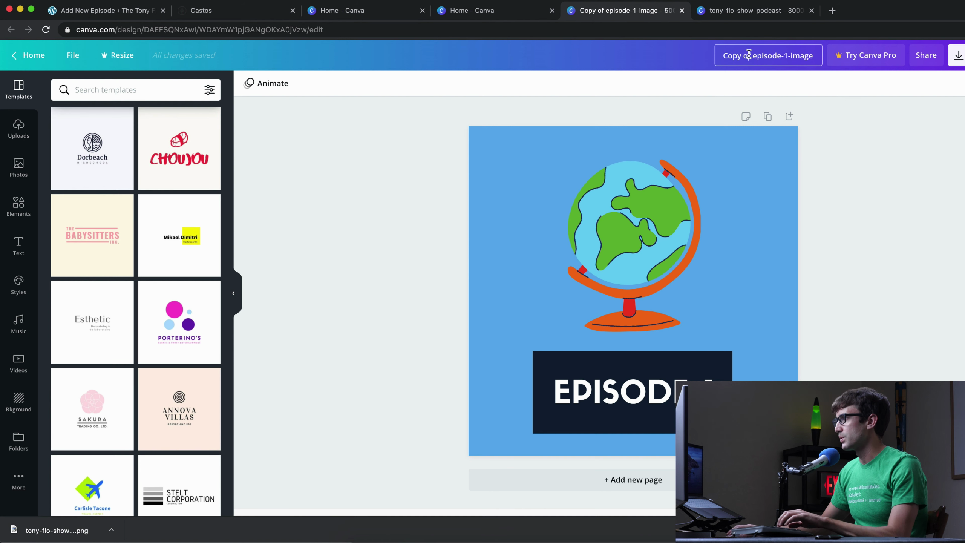
- Rename the copy to episode-2-image and delete the globe graphic
{"action": "left_click", "coordinate": [744, 55]}
{"action": "left_click", "coordinate": [724, 57], "text": "shift"}
{"action": "key", "text": "BackSpace"}
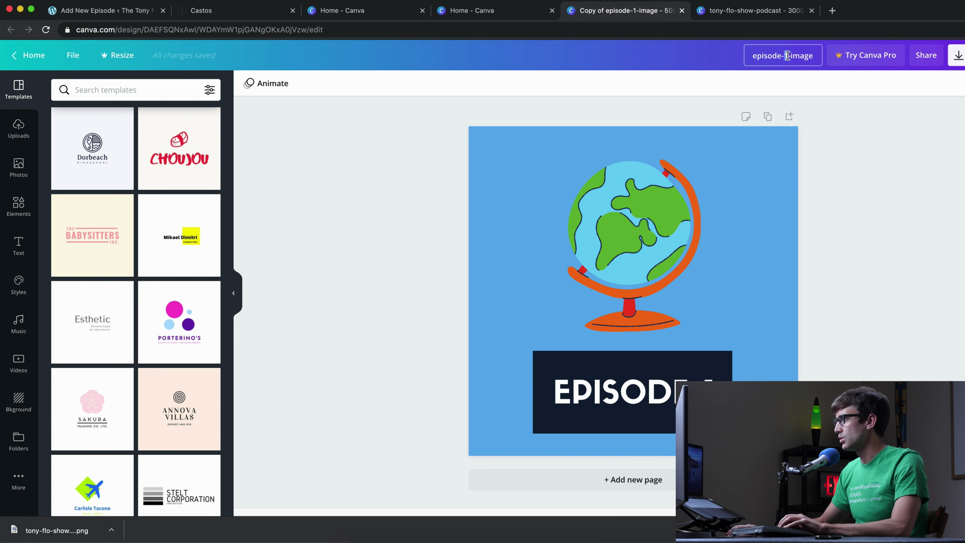
{"action": "type", "text": "2"}
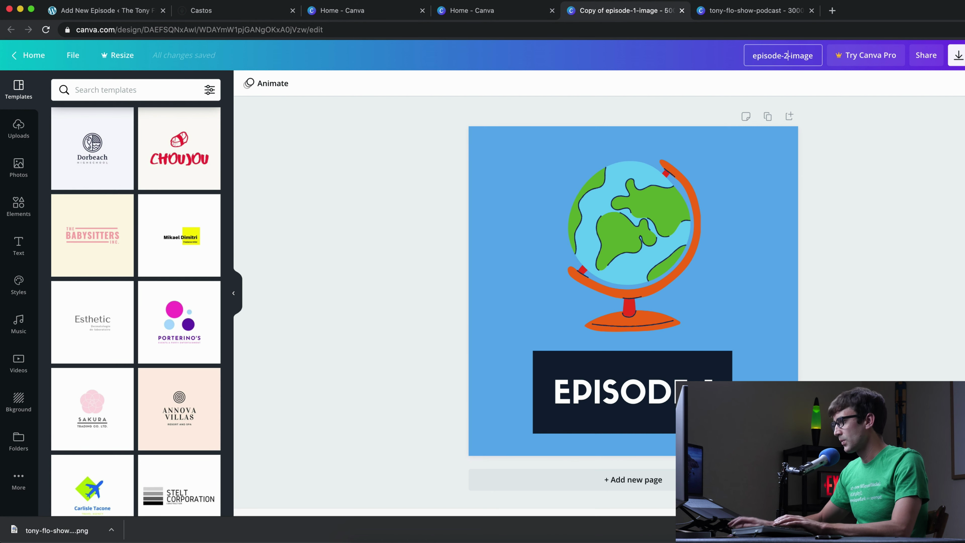
{"action": "left_click", "coordinate": [668, 391]}
{"action": "double_click", "coordinate": [627, 393]}
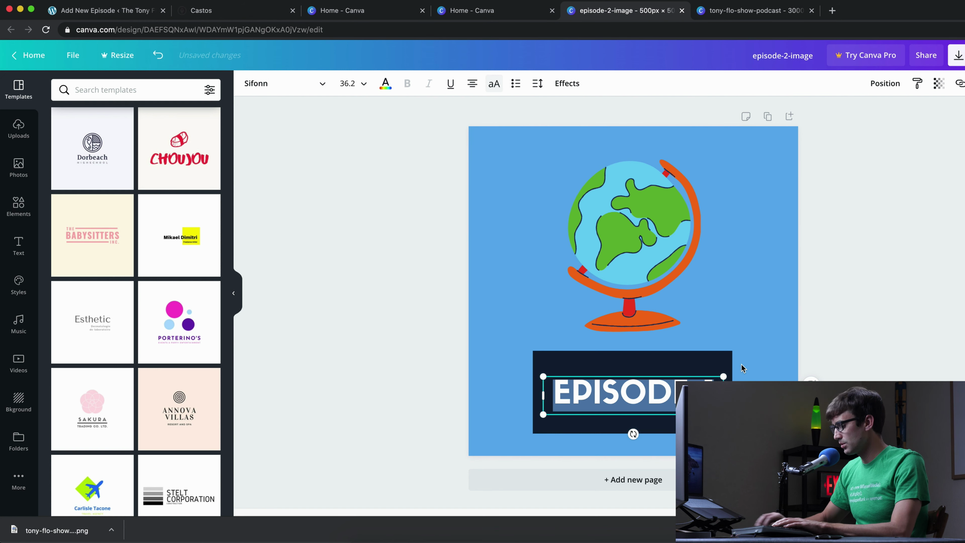
{"action": "left_click", "coordinate": [613, 219]}
{"action": "key", "text": "Delete"}
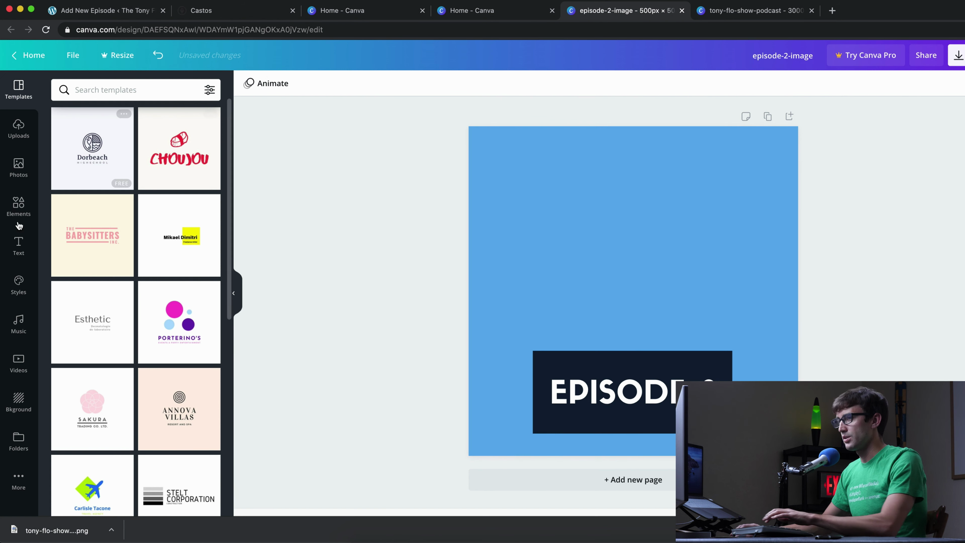
- Search Elements for a replacement graphic, trying 'history' then 'child'
{"action": "left_click", "coordinate": [18, 205]}
{"action": "left_click", "coordinate": [150, 95]}
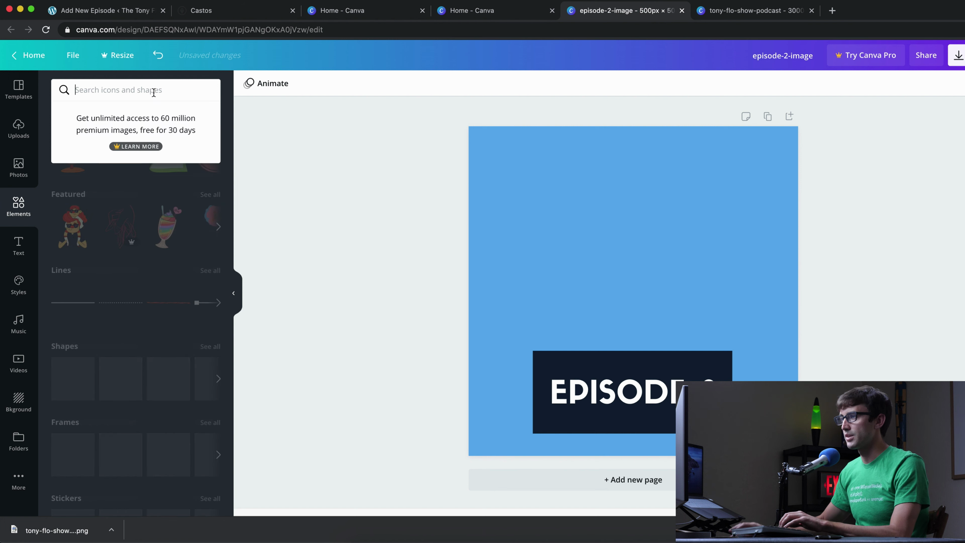
{"action": "type", "text": "hisoty"}
{"action": "key", "text": "BackSpace"}
{"action": "key", "text": "BackSpace"}
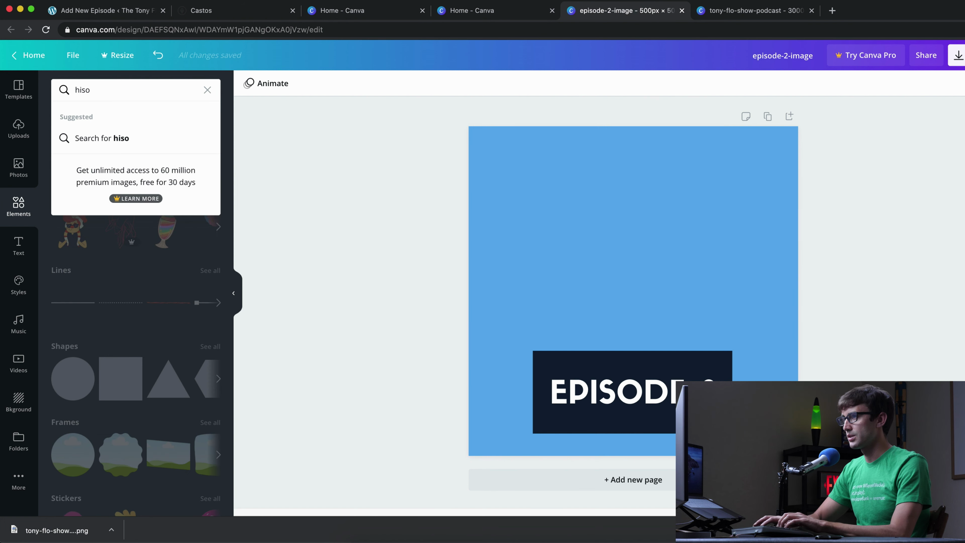
{"action": "type", "text": "ry"}
{"action": "key", "text": "Return"}
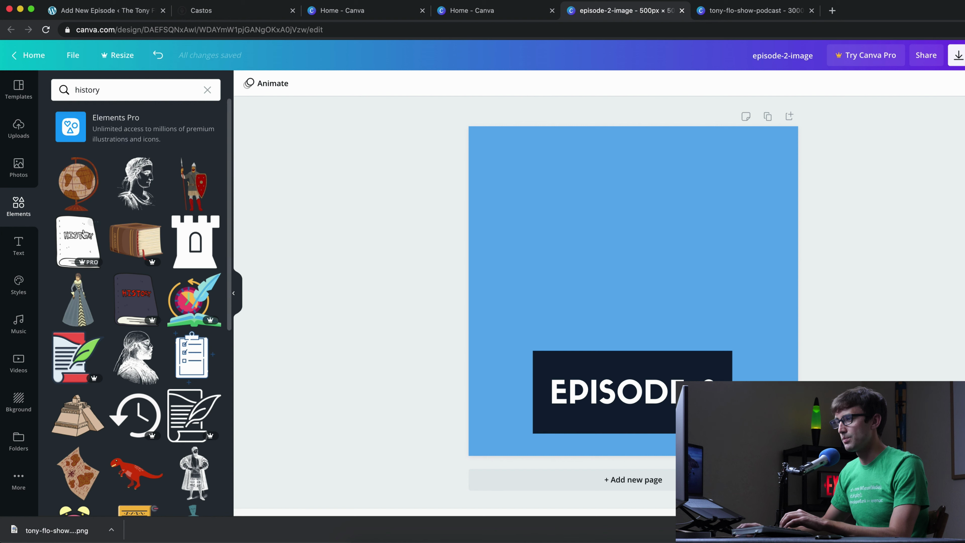
{"action": "left_click", "coordinate": [151, 88]}
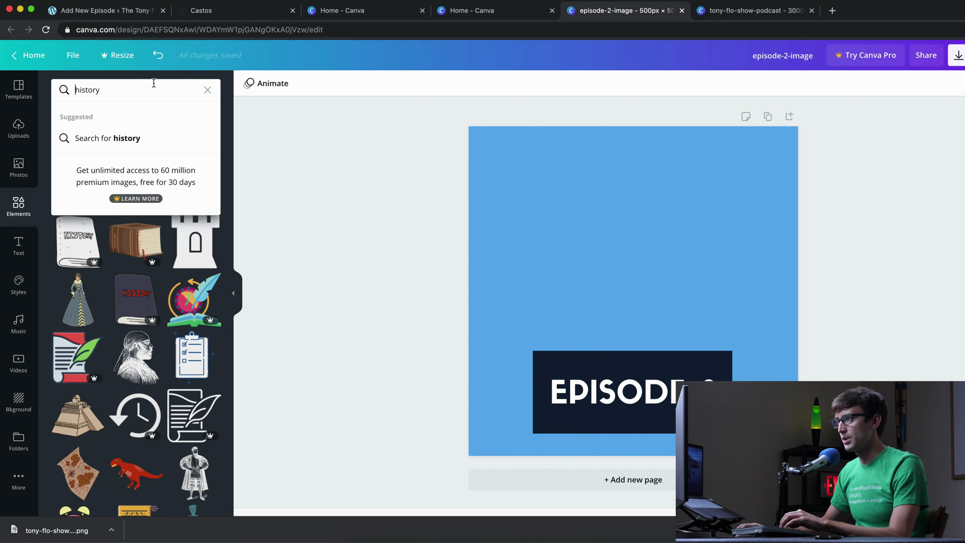
{"action": "double_click", "coordinate": [150, 88]}
{"action": "type", "text": "childhood"}
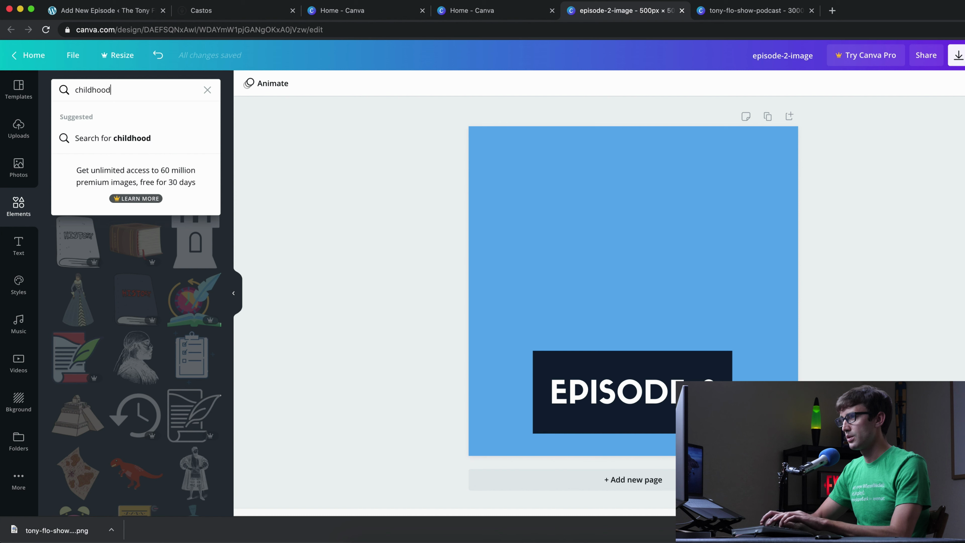
{"action": "key", "text": "Return"}
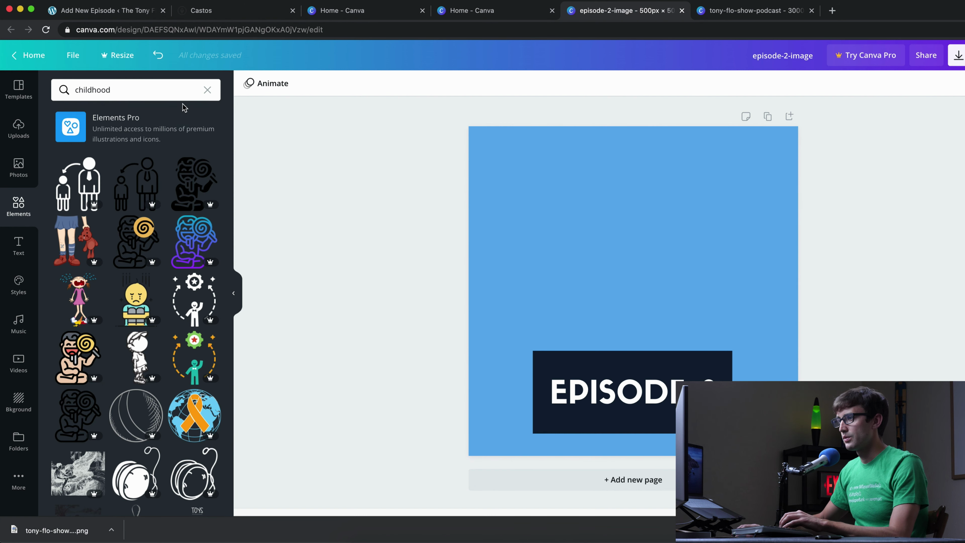
- Add a 'boy' illustration with glasses and enlarge it above the EPISODE banner
{"action": "scroll", "coordinate": [185, 321], "scroll_direction": "down", "scroll_amount": 8}
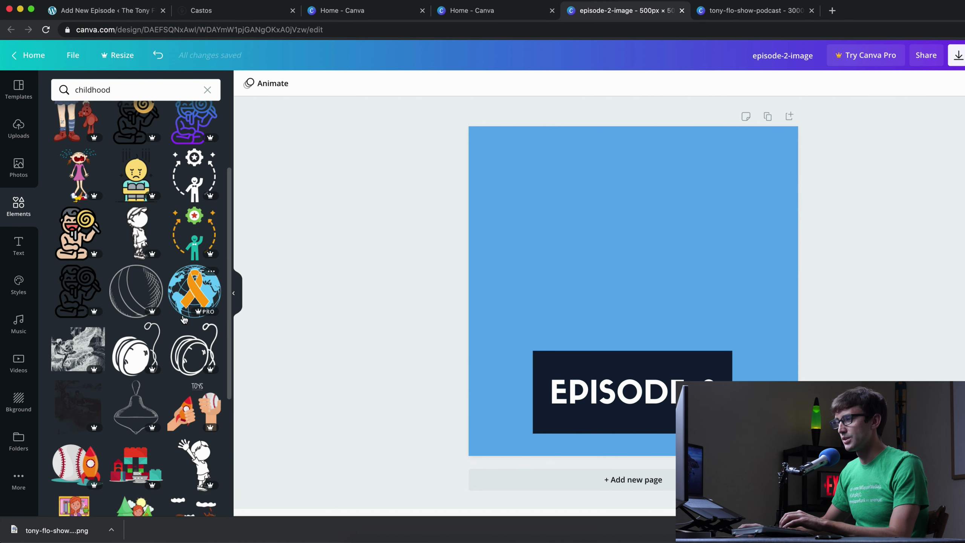
{"action": "scroll", "coordinate": [185, 321], "scroll_direction": "up", "scroll_amount": 8}
{"action": "double_click", "coordinate": [107, 89]}
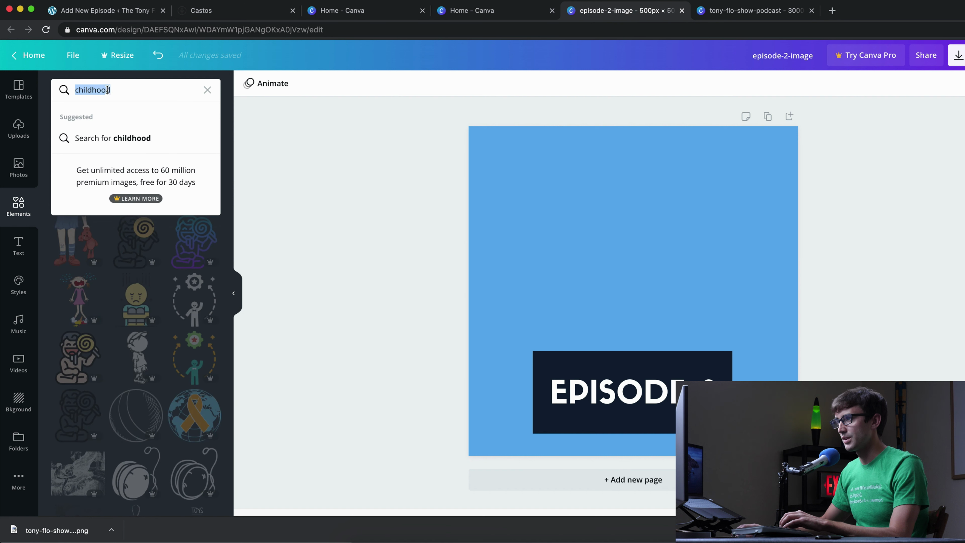
{"action": "type", "text": "boy"}
{"action": "key", "text": "Return"}
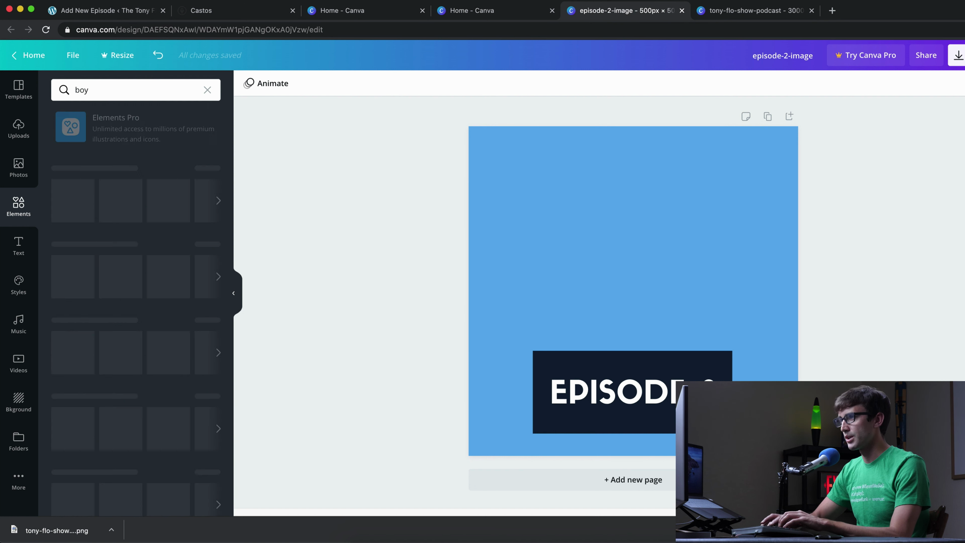
{"action": "left_click", "coordinate": [86, 183]}
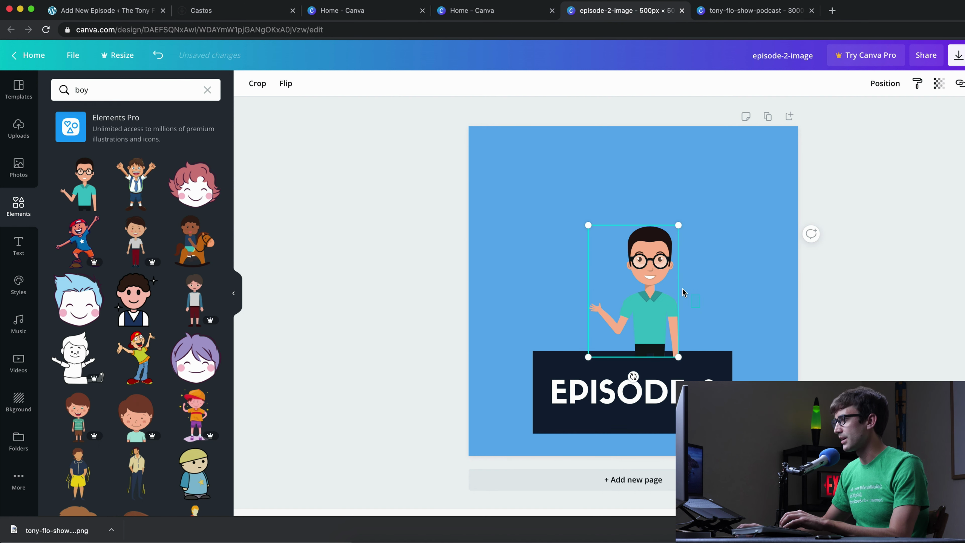
{"action": "left_click_drag", "start_coordinate": [645, 289], "coordinate": [625, 222]}
{"action": "left_click_drag", "start_coordinate": [658, 290], "coordinate": [686, 332]}
- Download the episode-2-image design as a PNG
{"action": "left_click", "coordinate": [958, 55]}
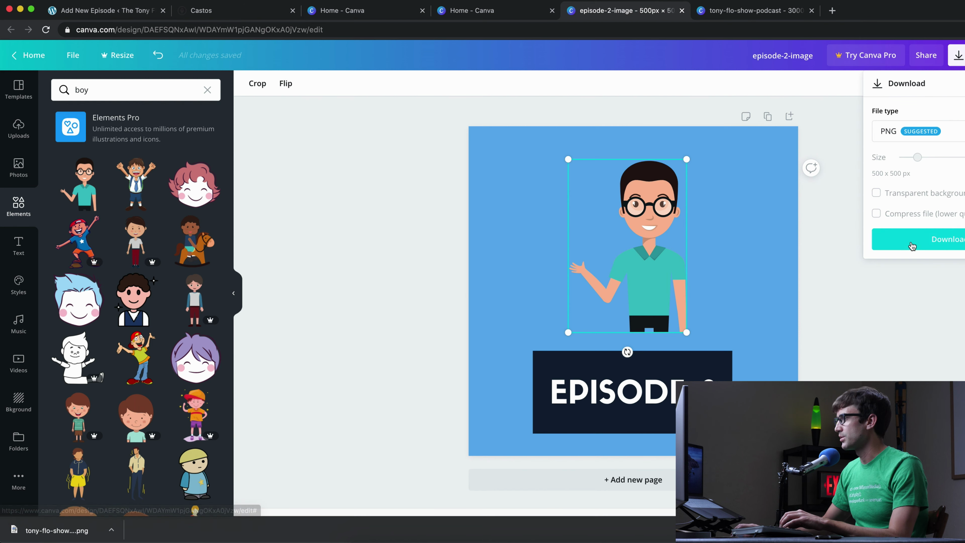
{"action": "left_click", "coordinate": [911, 245]}
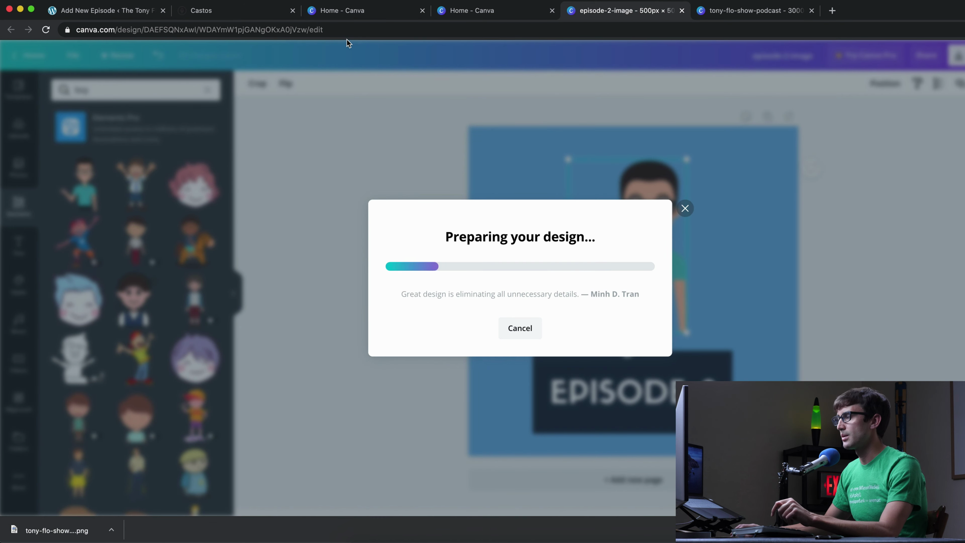
{"action": "left_click", "coordinate": [201, 10]}
- Set the episode's recording date to 18 August 2020
{"action": "left_click", "coordinate": [102, 11]}
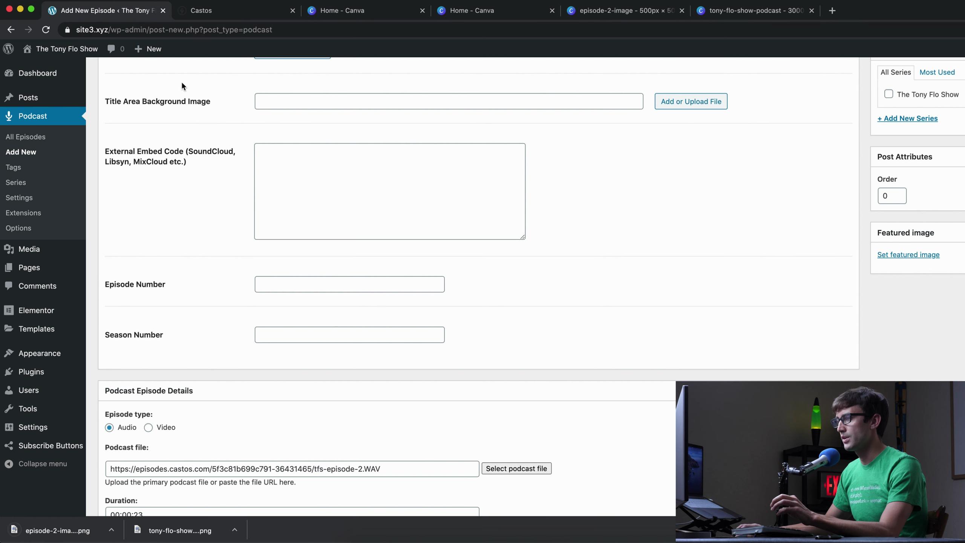
{"action": "scroll", "coordinate": [701, 316], "scroll_direction": "up", "scroll_amount": 1}
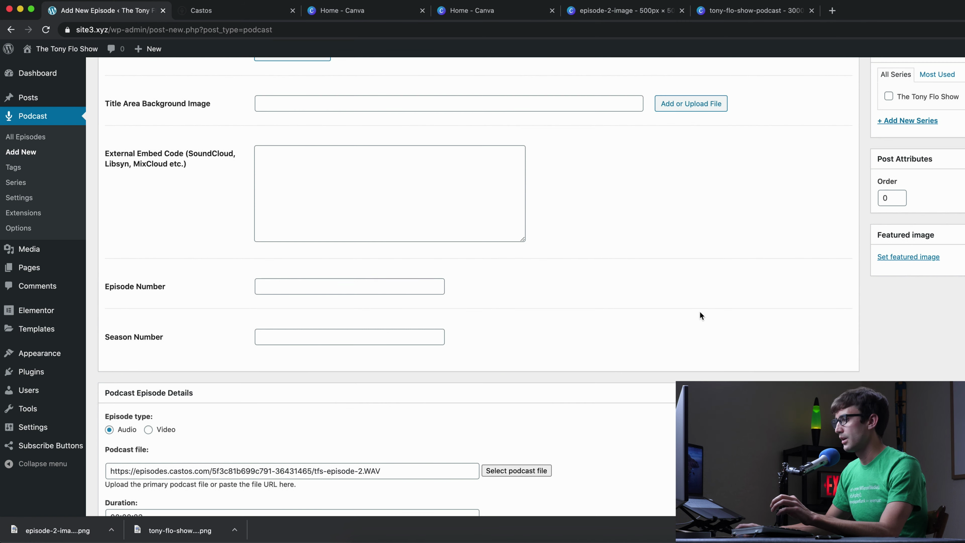
{"action": "scroll", "coordinate": [699, 315], "scroll_direction": "up", "scroll_amount": 1}
{"action": "scroll", "coordinate": [274, 356], "scroll_direction": "down", "scroll_amount": 6}
{"action": "scroll", "coordinate": [212, 333], "scroll_direction": "down", "scroll_amount": 3}
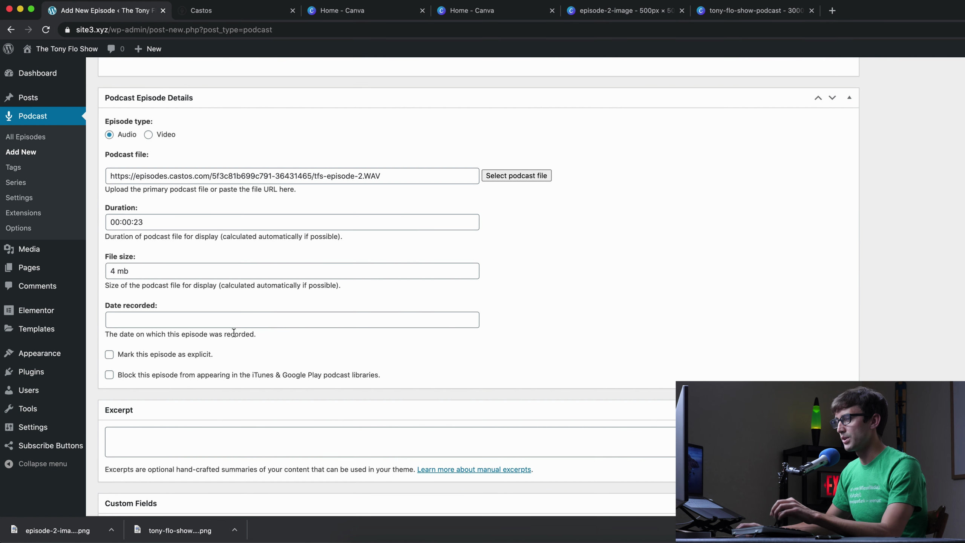
{"action": "left_click", "coordinate": [210, 311]}
{"action": "left_click", "coordinate": [148, 427]}
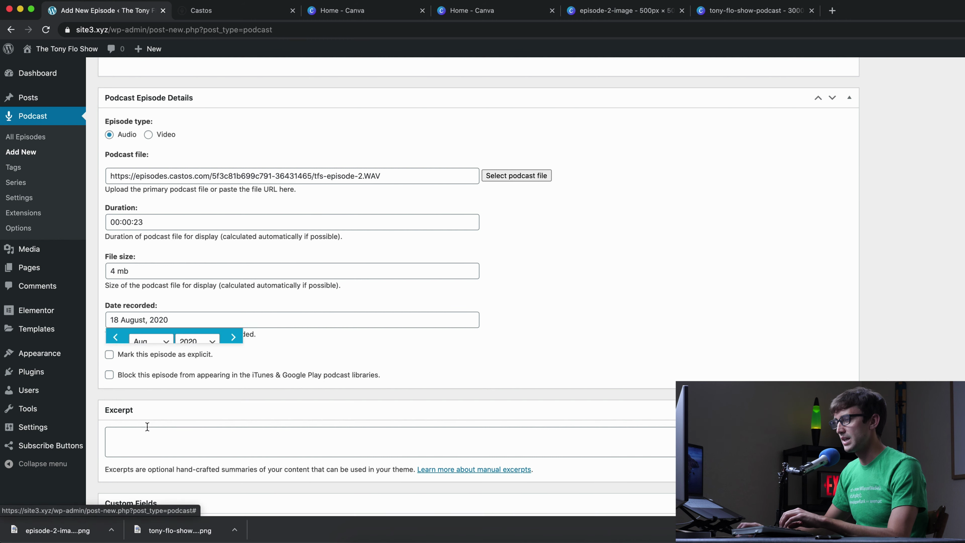
{"action": "scroll", "coordinate": [729, 295], "scroll_direction": "up", "scroll_amount": 5}
- Upload the episode-2-image artwork and set it as the featured image
{"action": "left_click", "coordinate": [900, 175]}
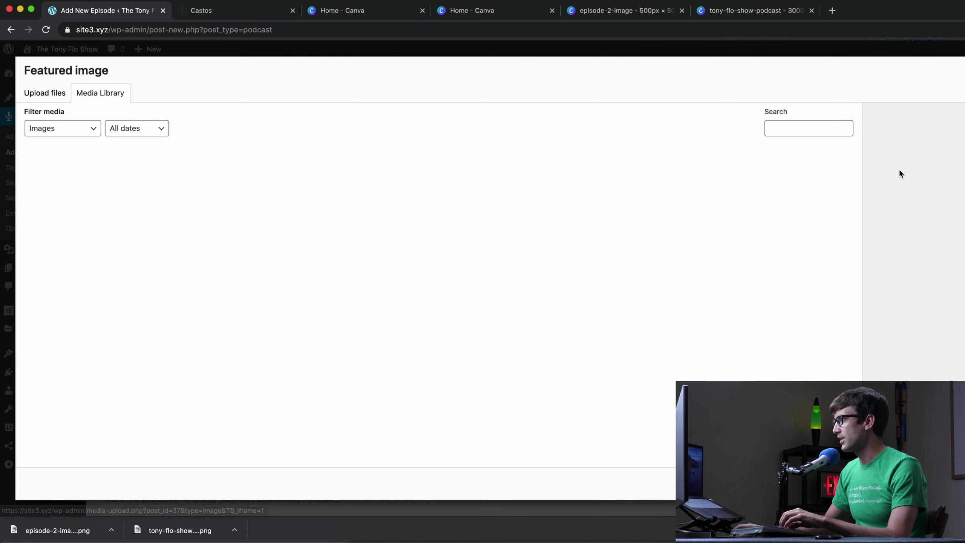
{"action": "left_click", "coordinate": [44, 92]}
{"action": "left_click_drag", "start_coordinate": [39, 528], "coordinate": [448, 245]}
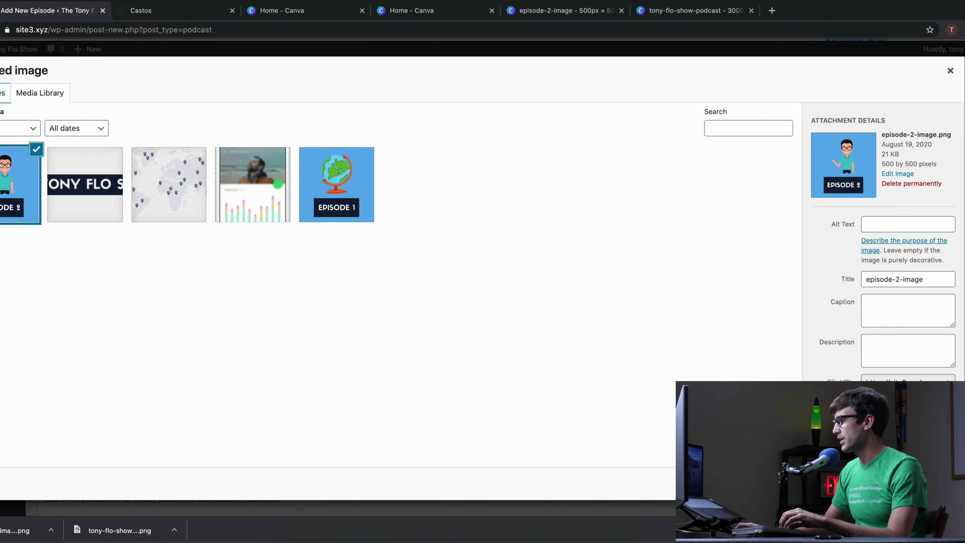
{"action": "left_click", "coordinate": [923, 484]}
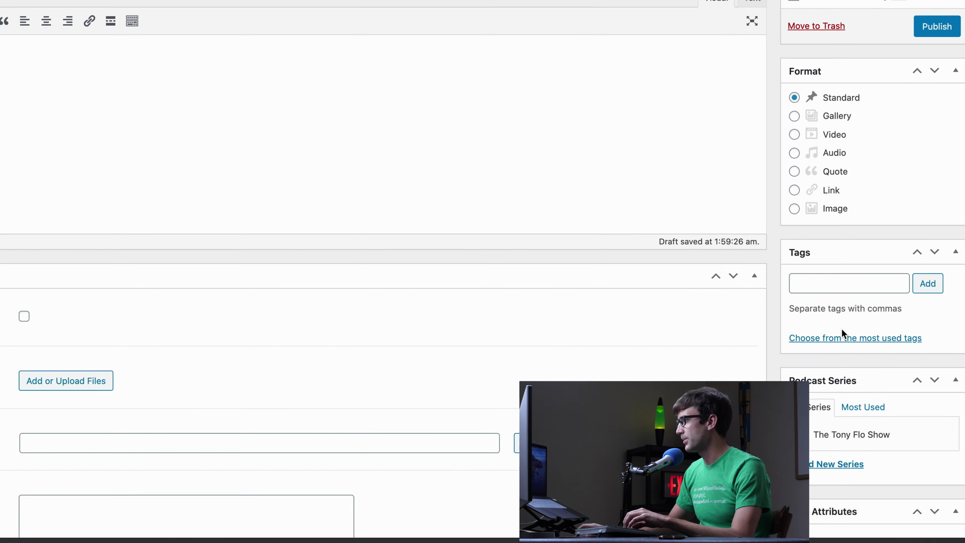
- Assign the episode to The Tony Flo Show series and publish it
{"action": "left_click", "coordinate": [796, 436]}
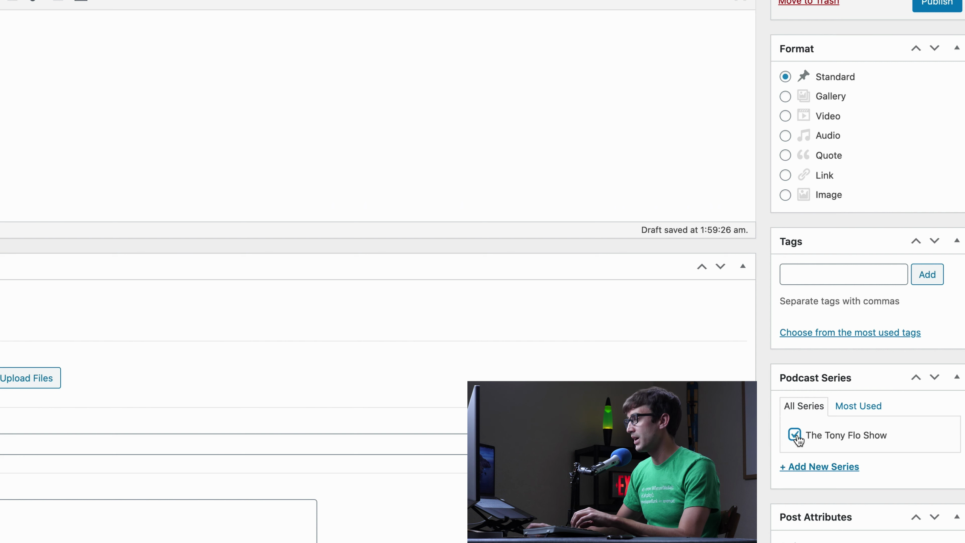
{"action": "scroll", "coordinate": [888, 427], "scroll_direction": "up", "scroll_amount": 5}
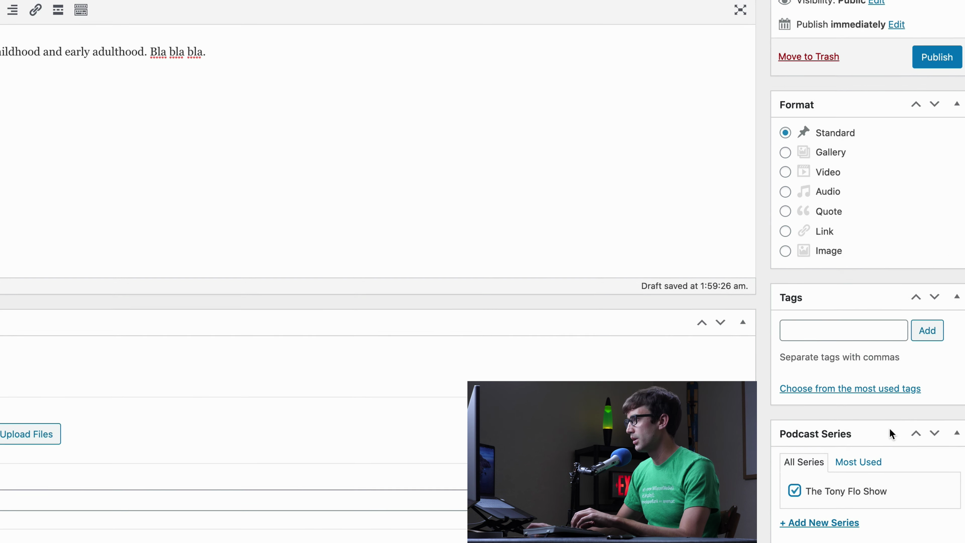
{"action": "scroll", "coordinate": [889, 425], "scroll_direction": "up", "scroll_amount": 3}
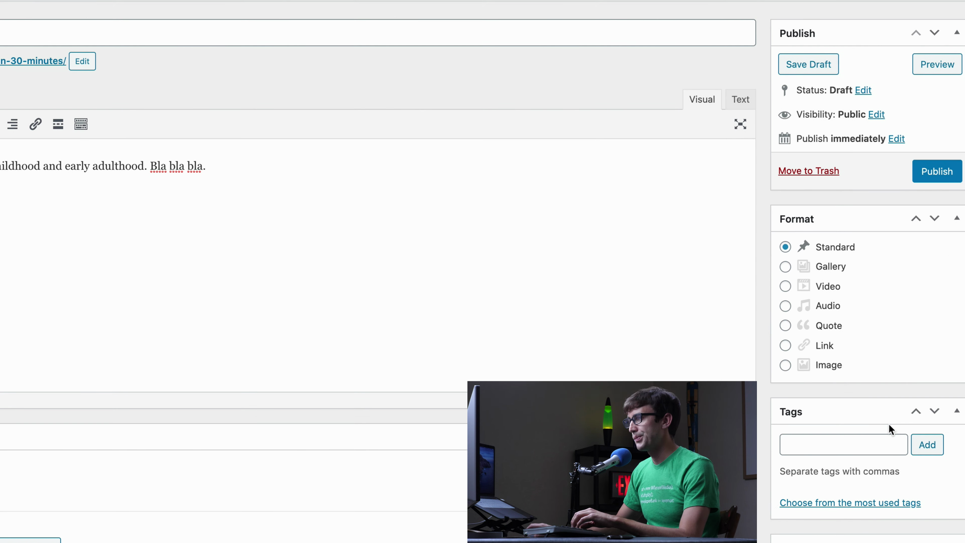
{"action": "left_click", "coordinate": [953, 205]}
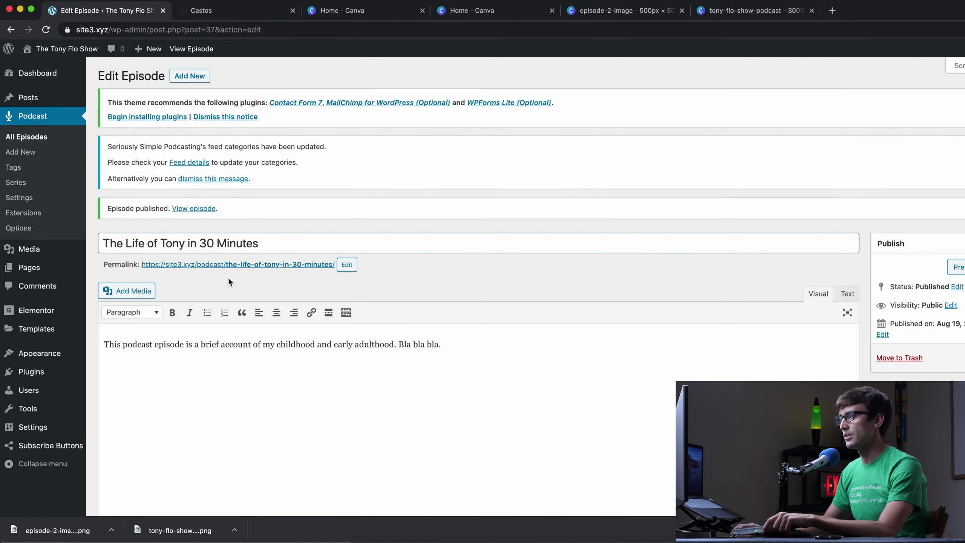
- Open the published episode's live page and play then pause its audio
{"action": "left_click", "coordinate": [230, 264]}
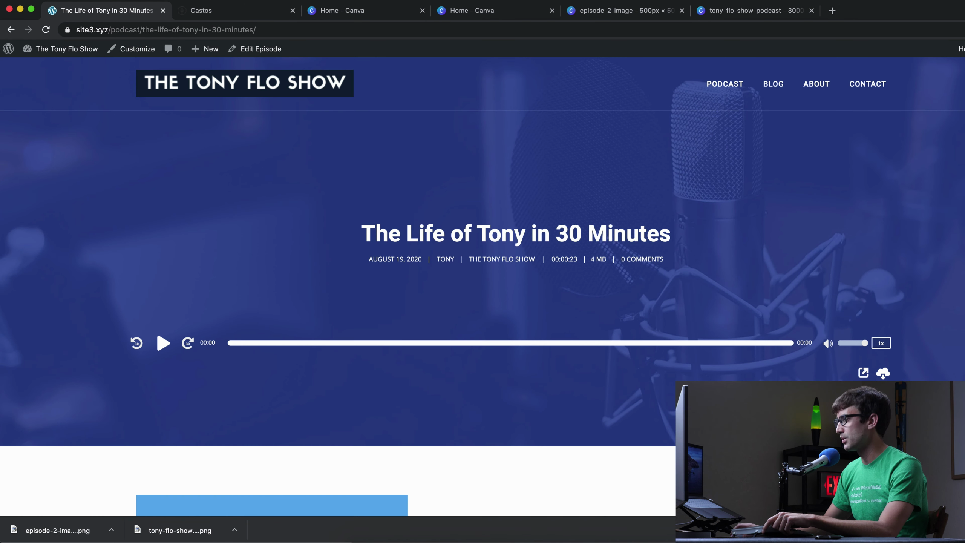
{"action": "scroll", "coordinate": [630, 397], "scroll_direction": "down", "scroll_amount": 5}
{"action": "scroll", "coordinate": [629, 396], "scroll_direction": "up", "scroll_amount": 5}
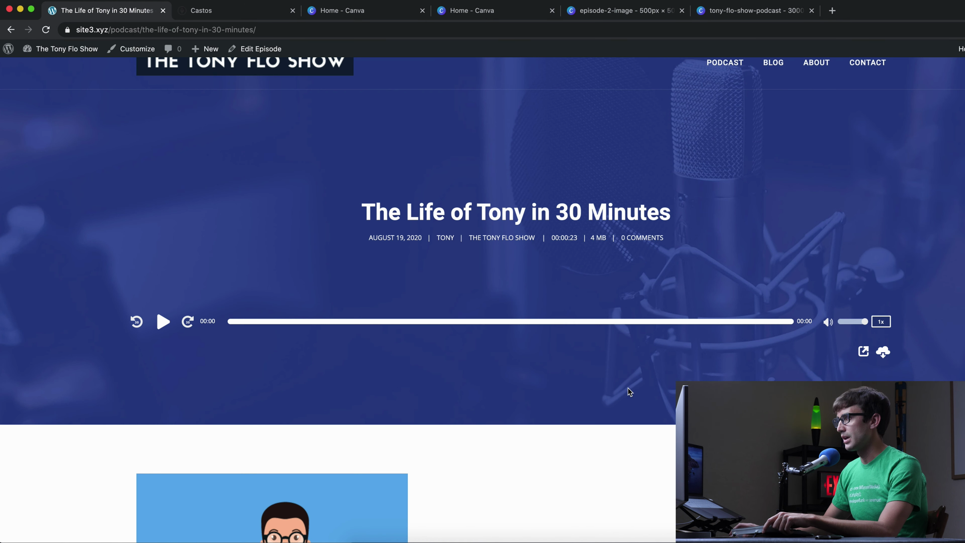
{"action": "left_click", "coordinate": [163, 322]}
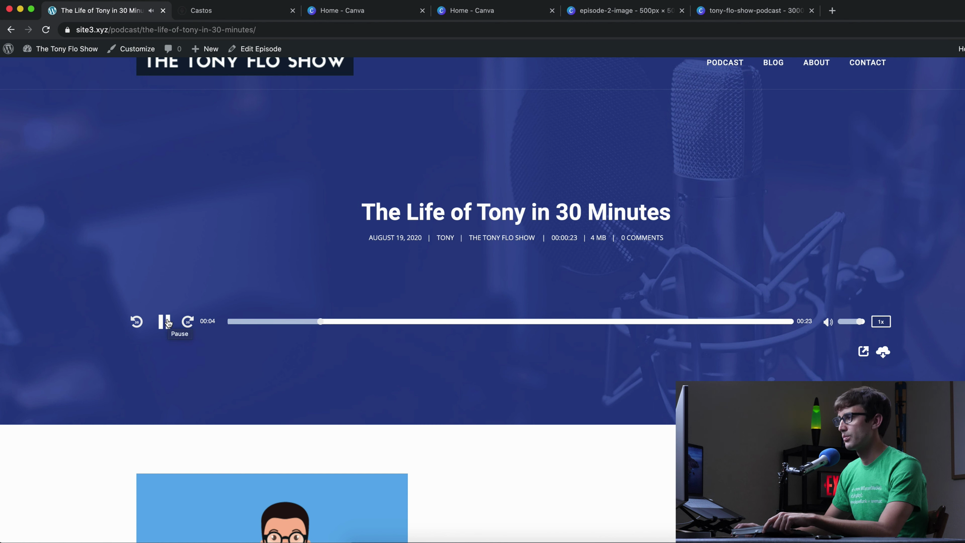
{"action": "left_click", "coordinate": [168, 322]}
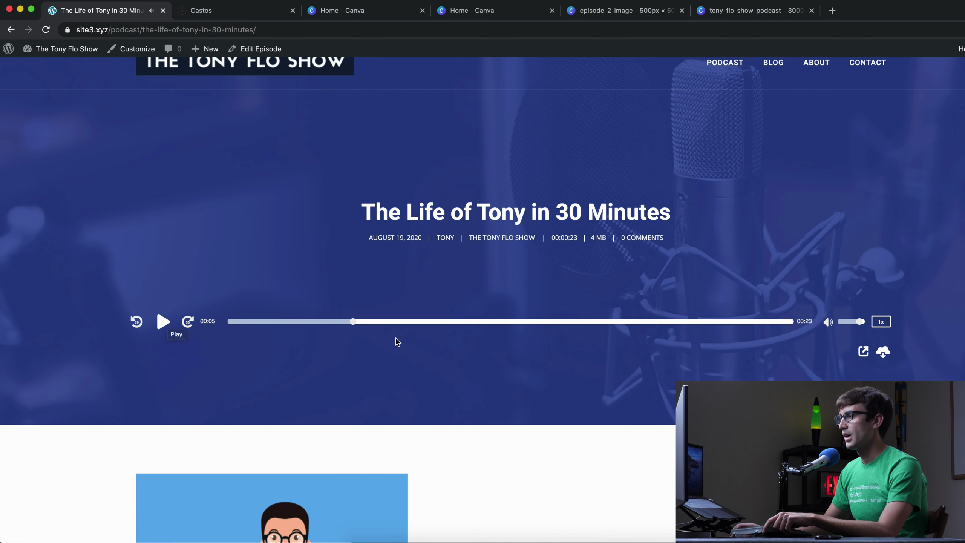
- Refresh the Castos Episodes list so the new episode appears
{"action": "scroll", "coordinate": [441, 303], "scroll_direction": "up", "scroll_amount": 1}
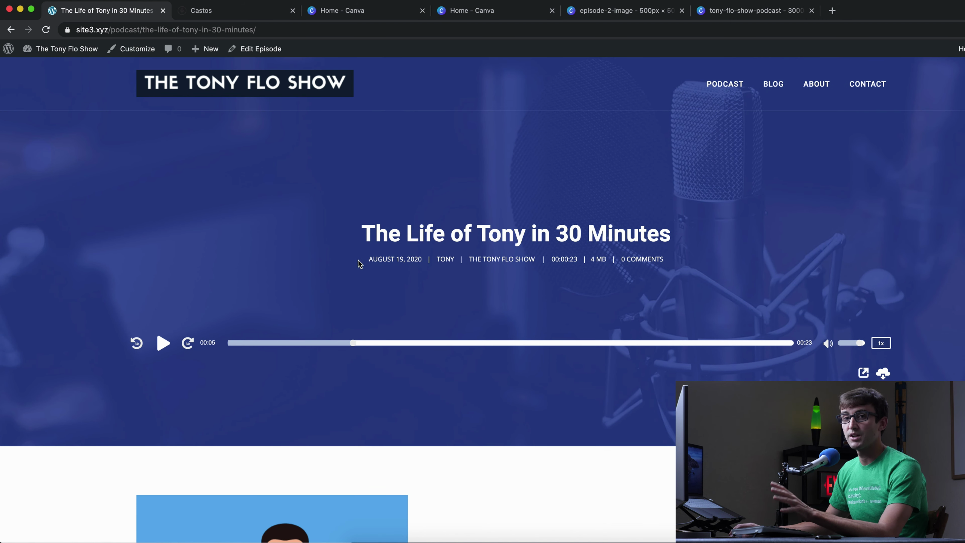
{"action": "scroll", "coordinate": [344, 317], "scroll_direction": "down", "scroll_amount": 4}
{"action": "scroll", "coordinate": [348, 319], "scroll_direction": "up", "scroll_amount": 1}
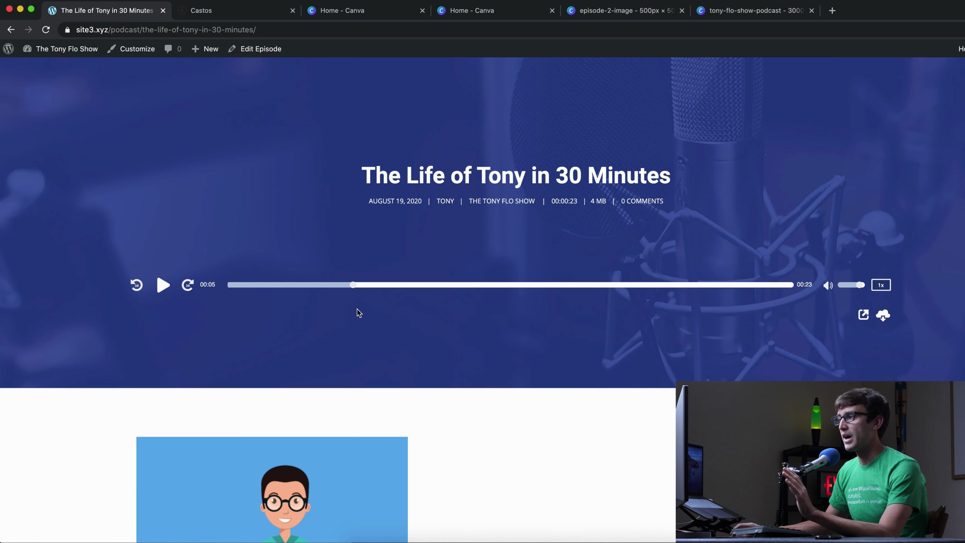
{"action": "scroll", "coordinate": [359, 312], "scroll_direction": "up", "scroll_amount": 3}
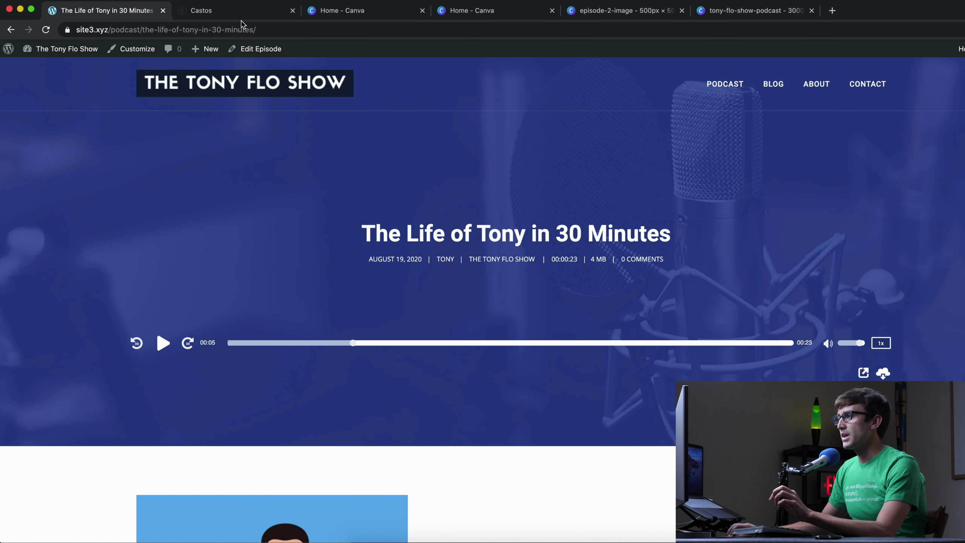
{"action": "left_click", "coordinate": [243, 21]}
{"action": "left_click", "coordinate": [46, 30]}
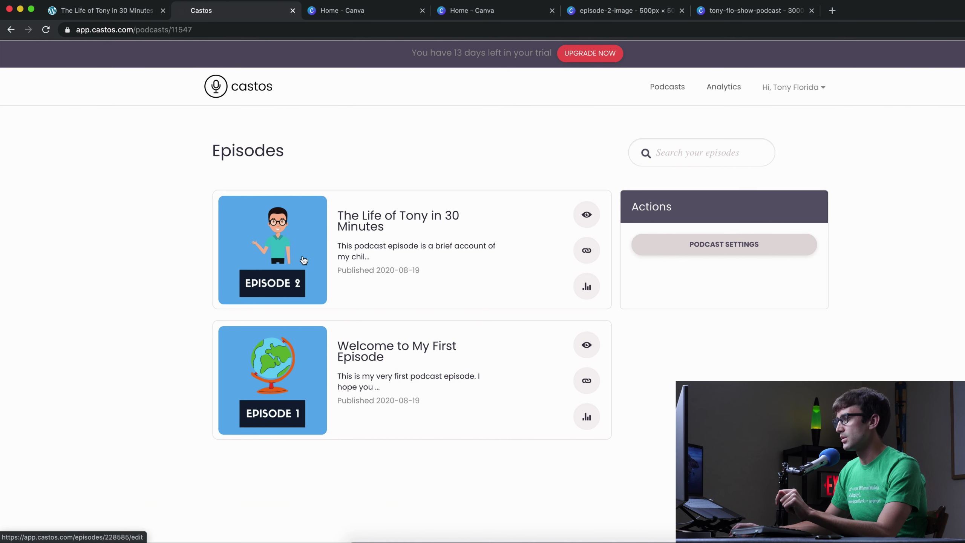
- Set The Life of Tony in 30 Minutes to episode type 'Full: For Normal Episodes' and save
{"action": "left_click", "coordinate": [388, 218]}
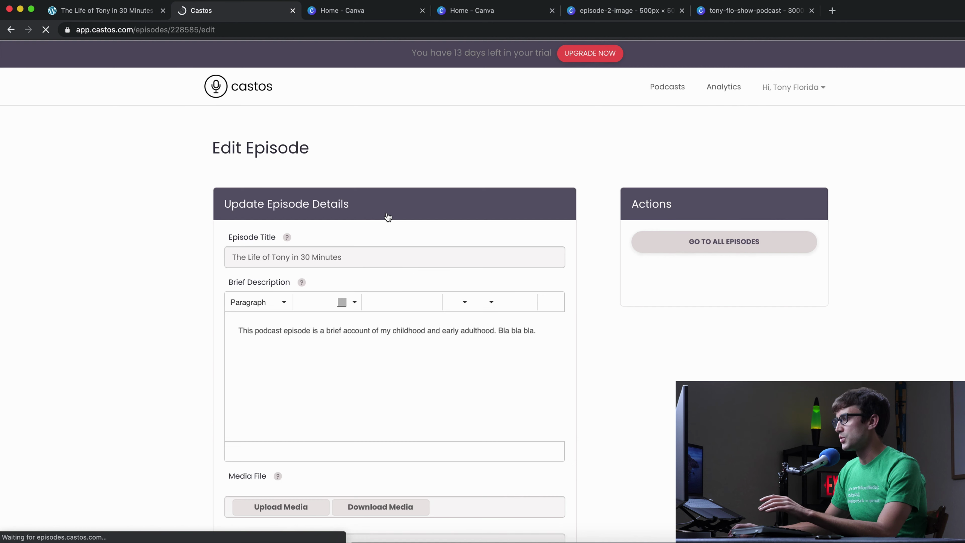
{"action": "scroll", "coordinate": [359, 268], "scroll_direction": "down", "scroll_amount": 8}
{"action": "scroll", "coordinate": [360, 268], "scroll_direction": "down", "scroll_amount": 4}
{"action": "left_click", "coordinate": [286, 287]}
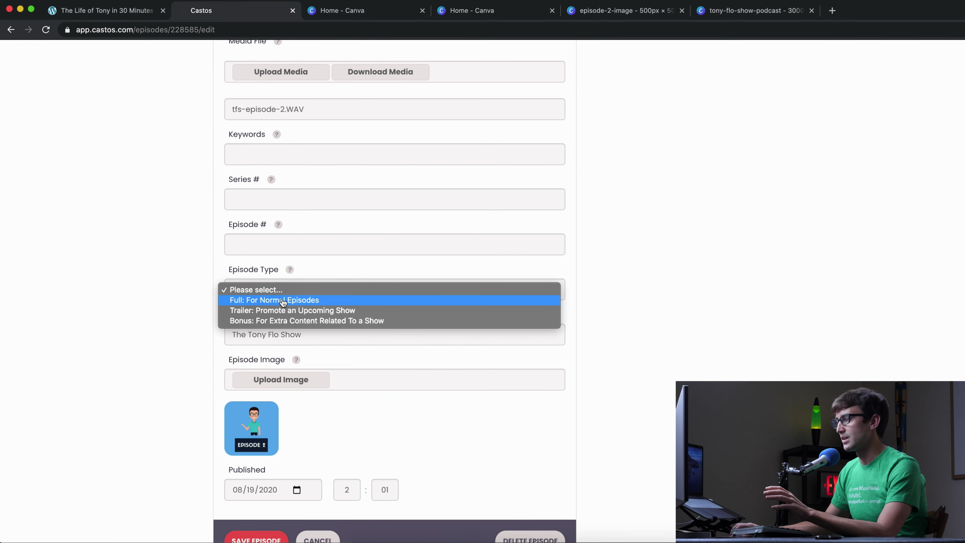
{"action": "left_click", "coordinate": [283, 300]}
{"action": "scroll", "coordinate": [206, 315], "scroll_direction": "down", "scroll_amount": 4}
{"action": "left_click", "coordinate": [254, 383]}
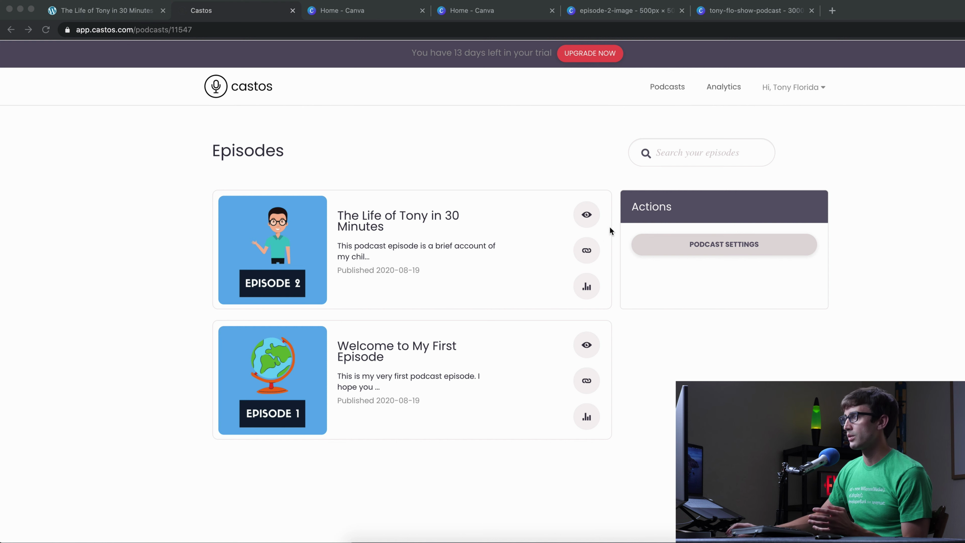
- Open Podcast Settings and expand the Distribution section with the RSS feed URL
{"action": "left_click", "coordinate": [703, 245]}
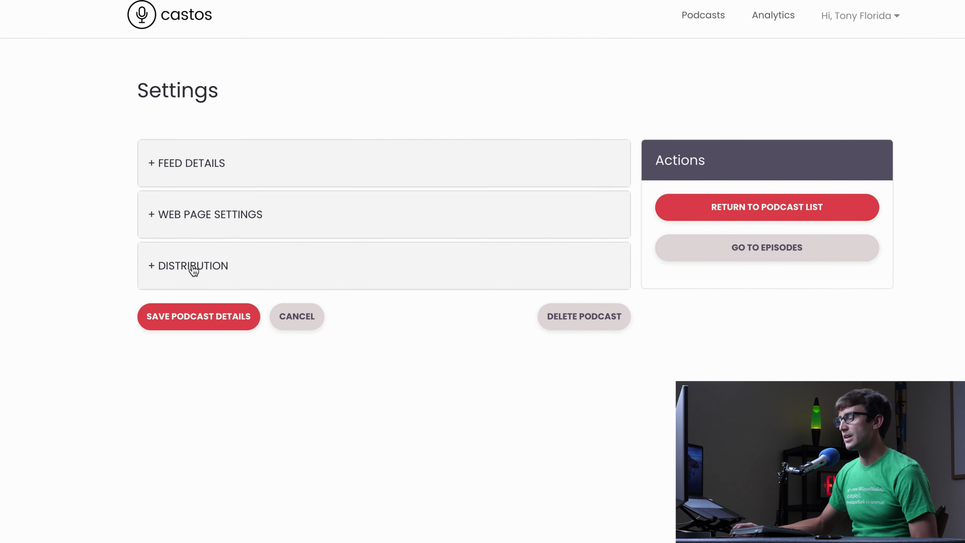
{"action": "left_click", "coordinate": [193, 266]}
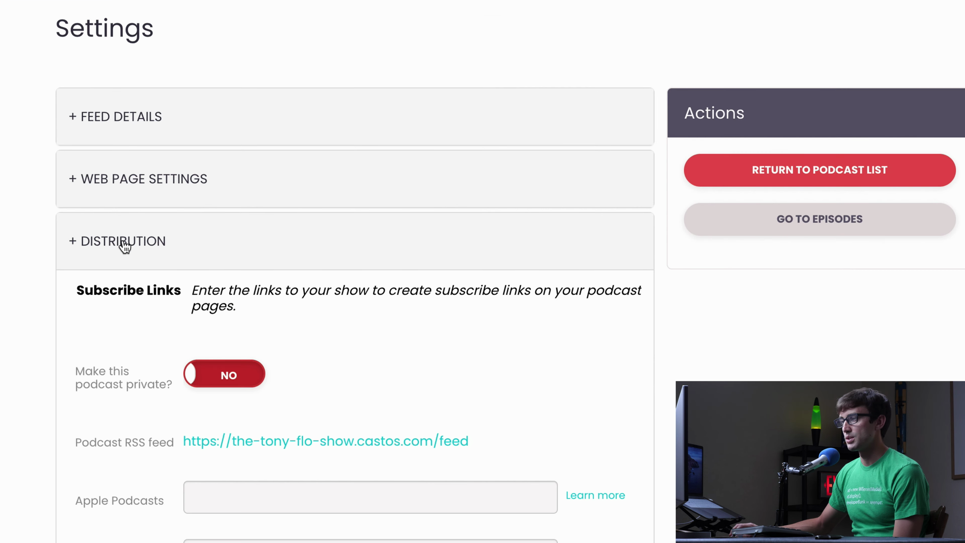
{"action": "scroll", "coordinate": [192, 213], "scroll_direction": "down", "scroll_amount": 5}
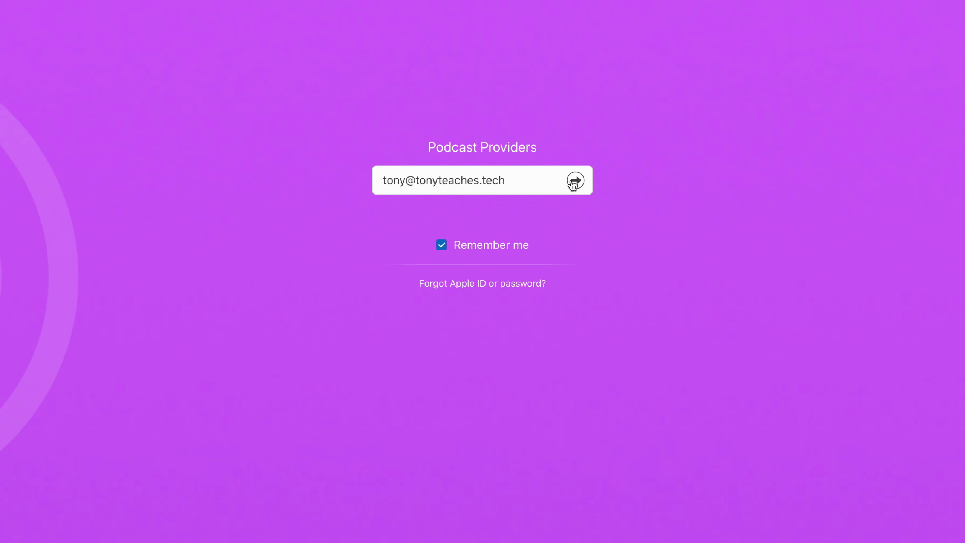
- Sign in to Apple Podcasts Connect and copy the Castos RSS feed URL
{"action": "left_click", "coordinate": [575, 181]}
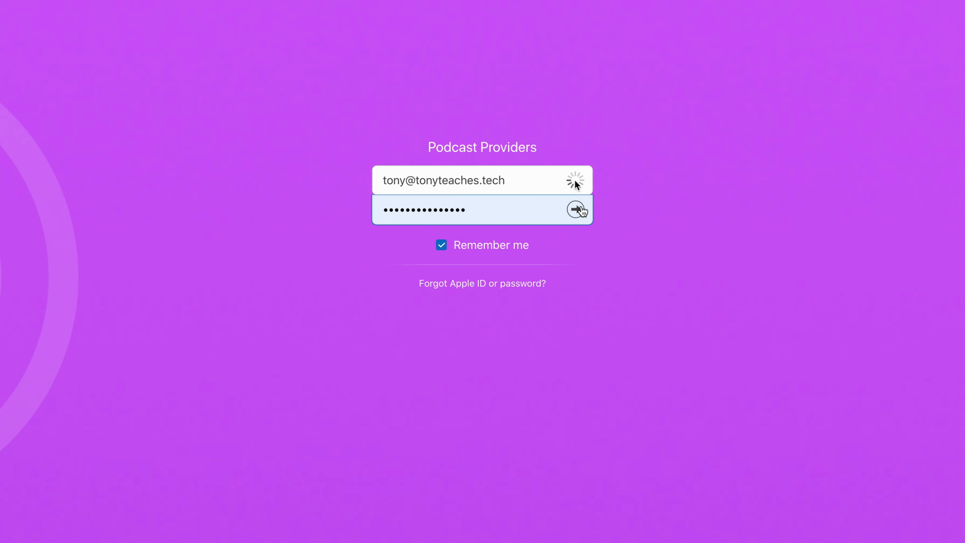
{"action": "left_click", "coordinate": [576, 210]}
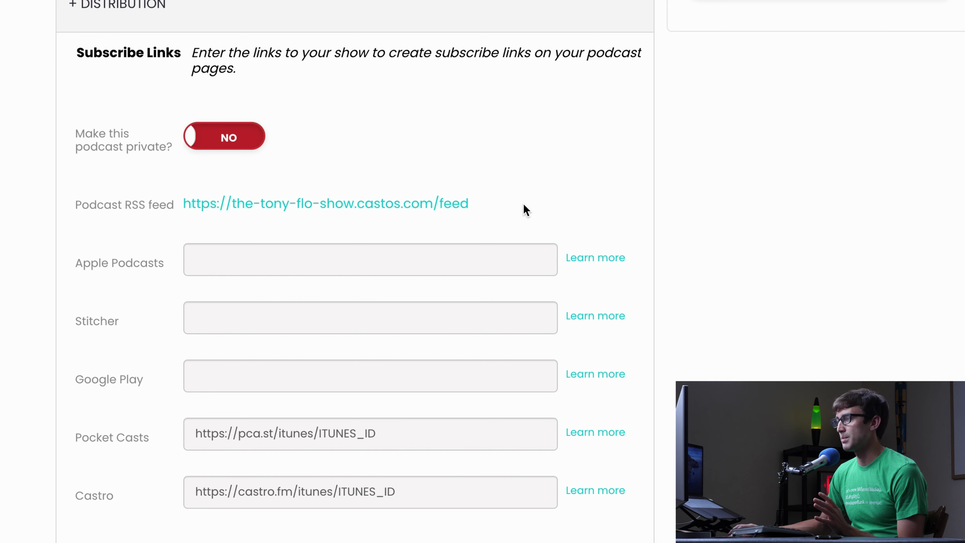
{"action": "left_click_drag", "start_coordinate": [468, 204], "coordinate": [183, 205]}
{"action": "key", "text": "super+c"}
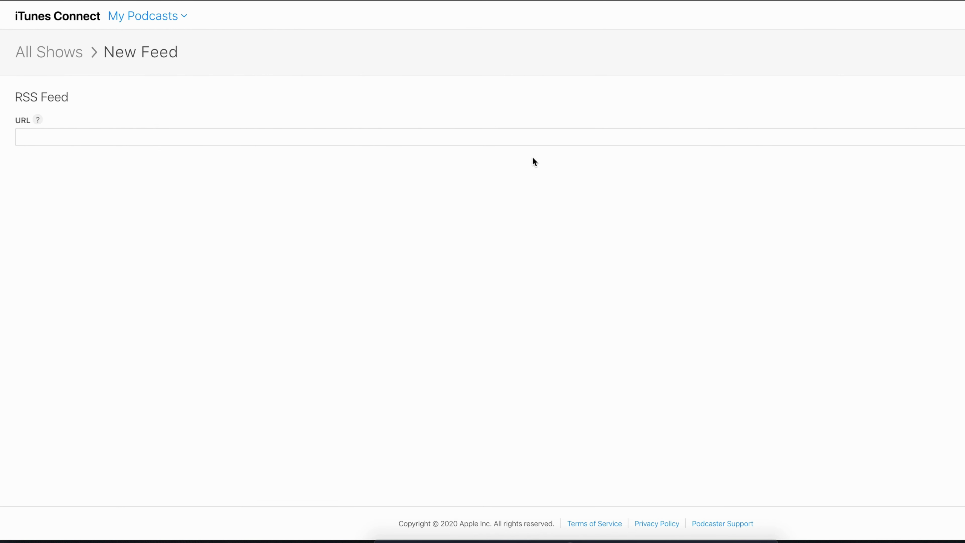
- Paste the feed URL as a new feed, validate it and submit it
{"action": "left_click", "coordinate": [532, 137]}
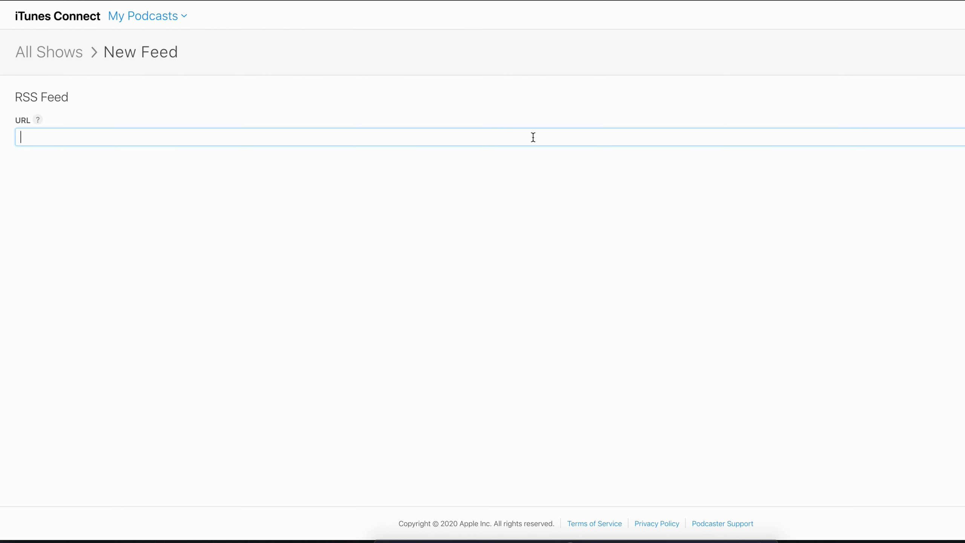
{"action": "key", "text": "super+v"}
{"action": "key", "text": "Return"}
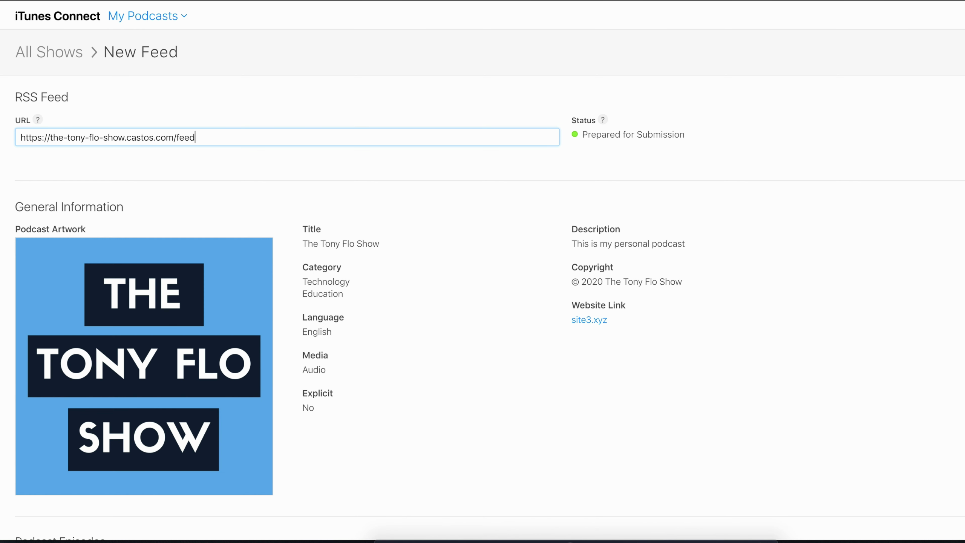
{"action": "scroll", "coordinate": [482, 272], "scroll_direction": "down", "scroll_amount": 4}
{"action": "scroll", "coordinate": [483, 271], "scroll_direction": "up", "scroll_amount": 2}
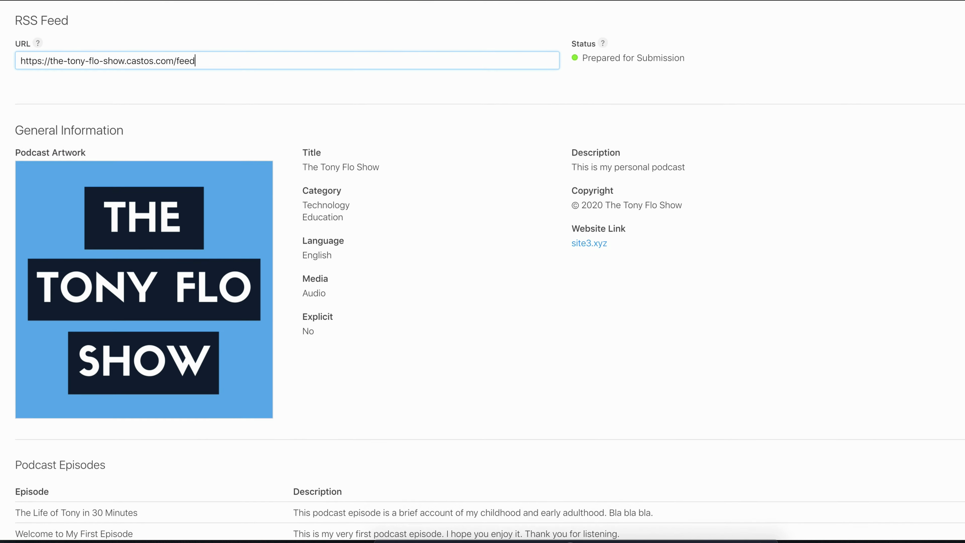
{"action": "scroll", "coordinate": [482, 272], "scroll_direction": "up", "scroll_amount": 2}
{"action": "key", "text": "Return"}
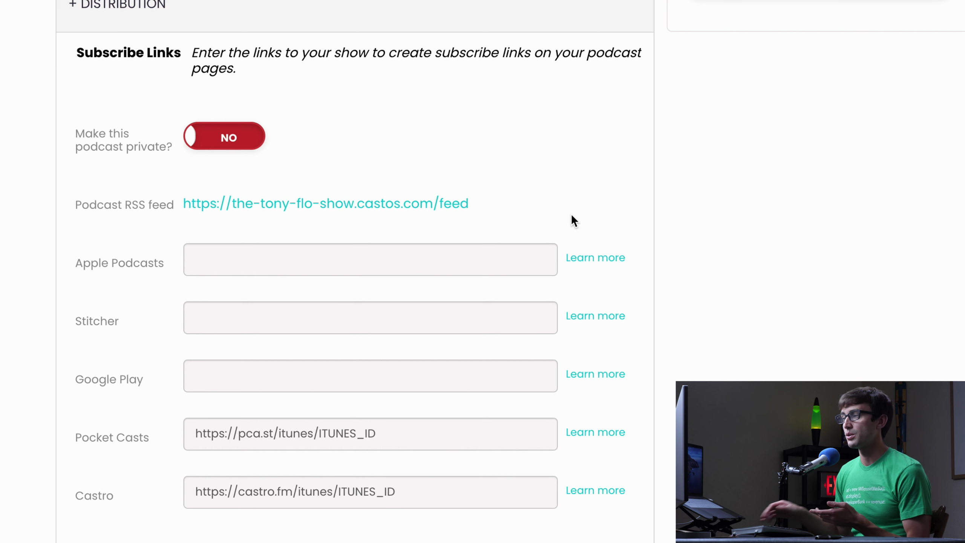
- Reach Castos's Integrations page through the 'Hi' account menu, passing My Account first
{"action": "scroll", "coordinate": [455, 248], "scroll_direction": "down", "scroll_amount": 1}
{"action": "scroll", "coordinate": [456, 250], "scroll_direction": "down", "scroll_amount": 2}
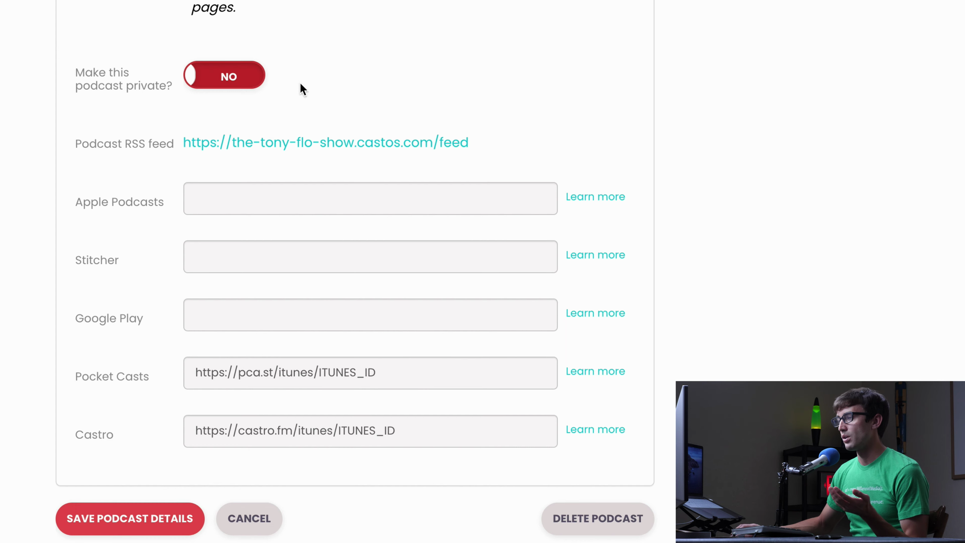
{"action": "scroll", "coordinate": [300, 298], "scroll_direction": "up", "scroll_amount": 10}
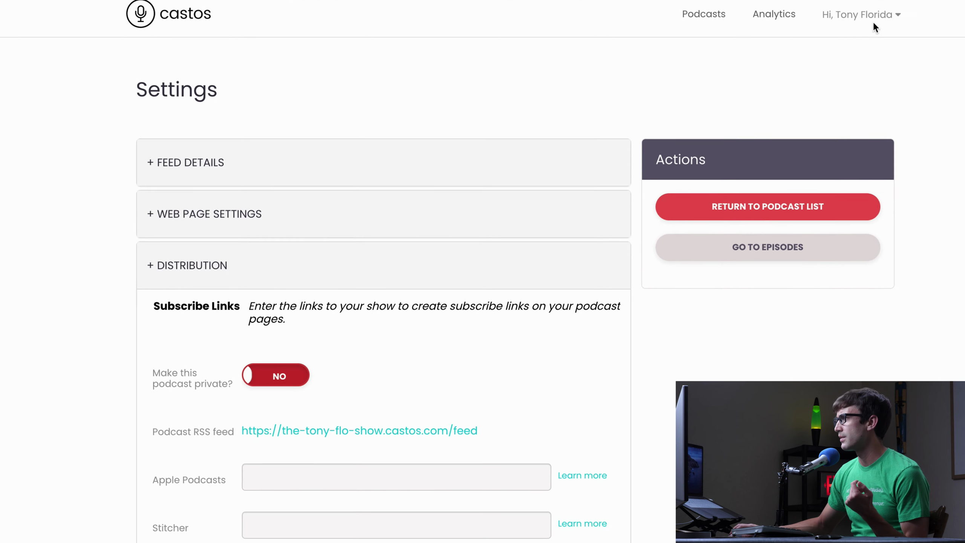
{"action": "left_click", "coordinate": [820, 88]}
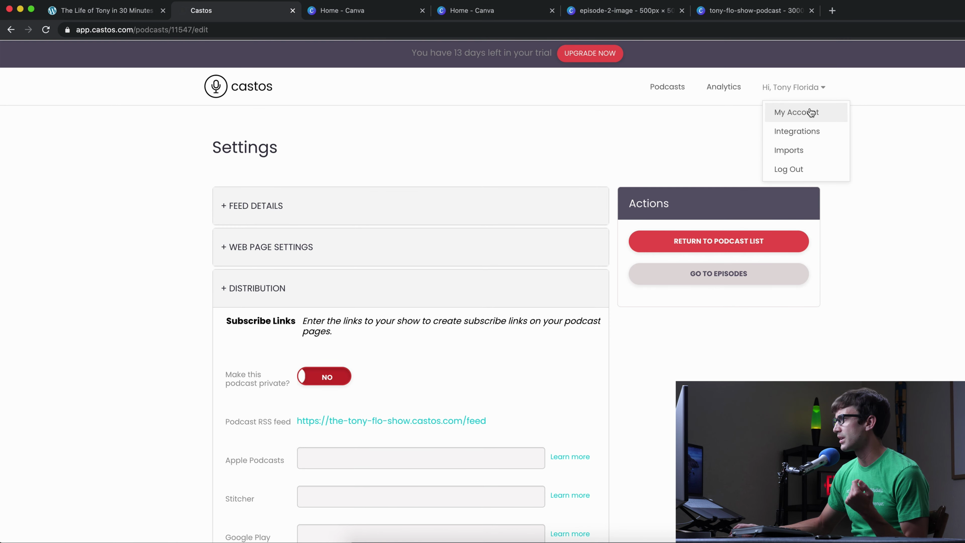
{"action": "left_click", "coordinate": [811, 112]}
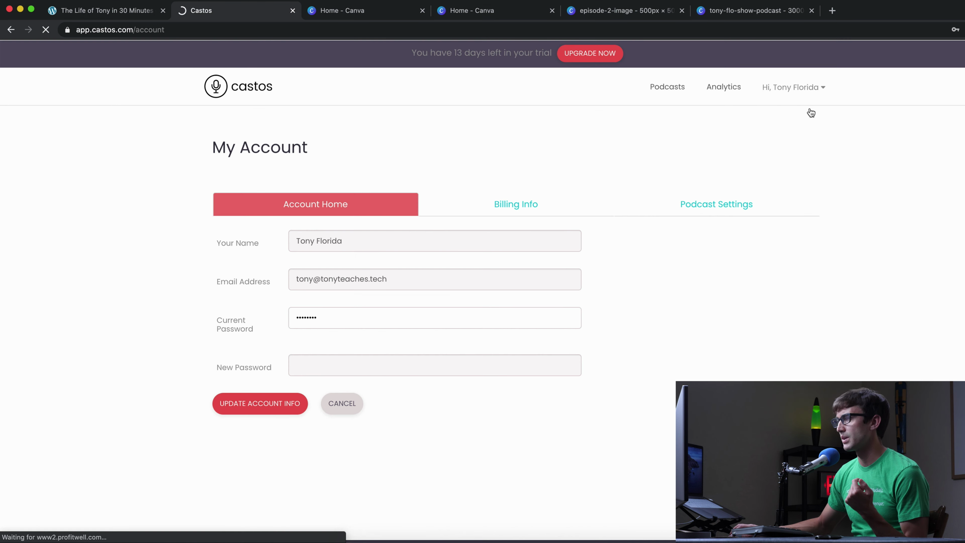
{"action": "left_click", "coordinate": [804, 91]}
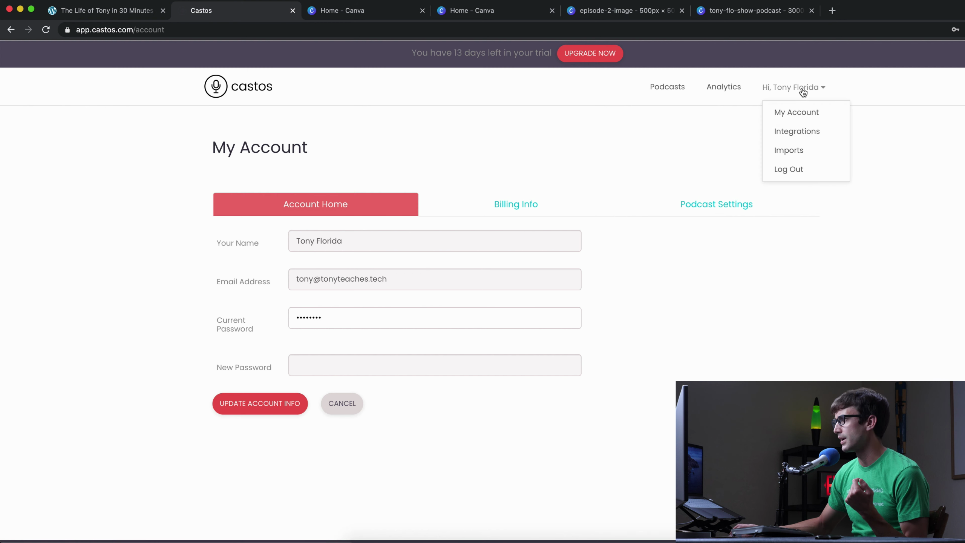
{"action": "left_click", "coordinate": [797, 131]}
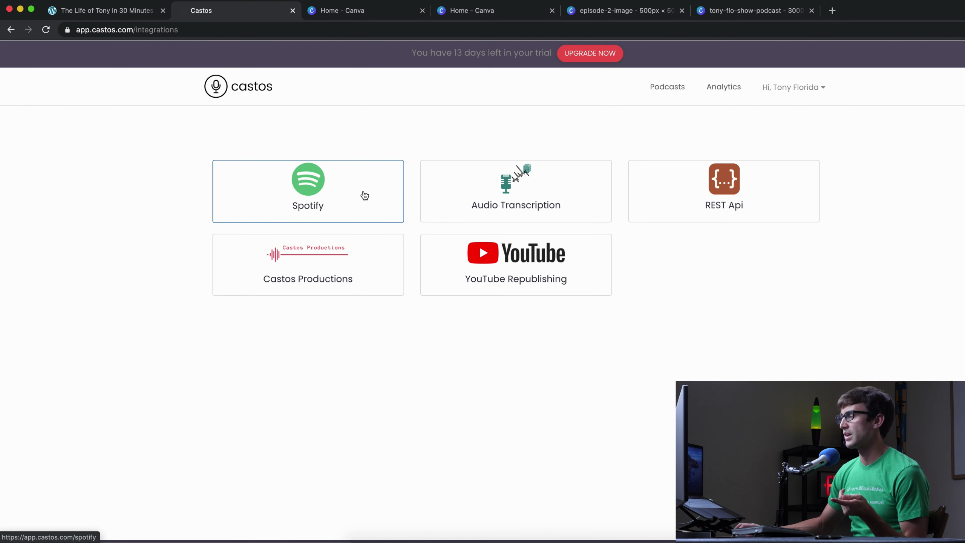